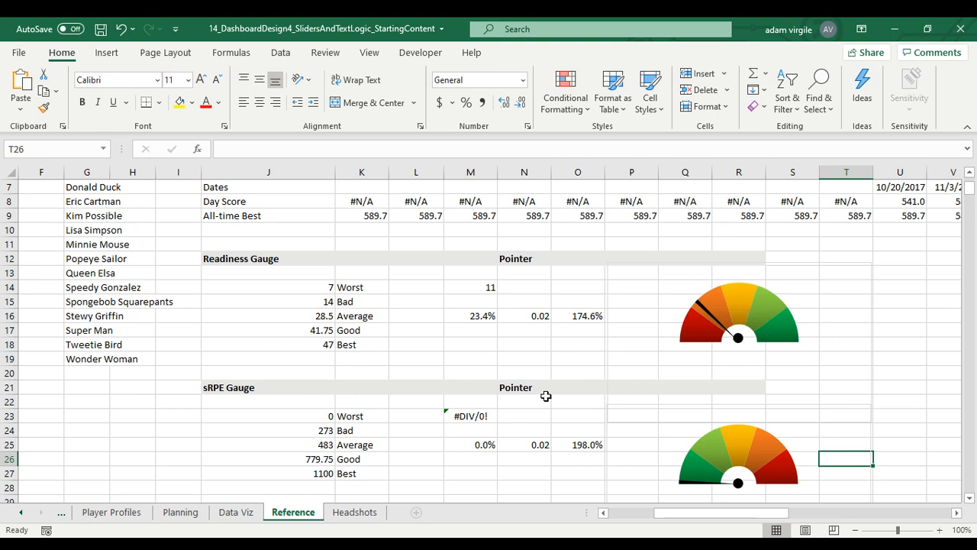
# Delete the Readiness Gauge chart from the Reference sheet.
pyautogui.click(762, 303)
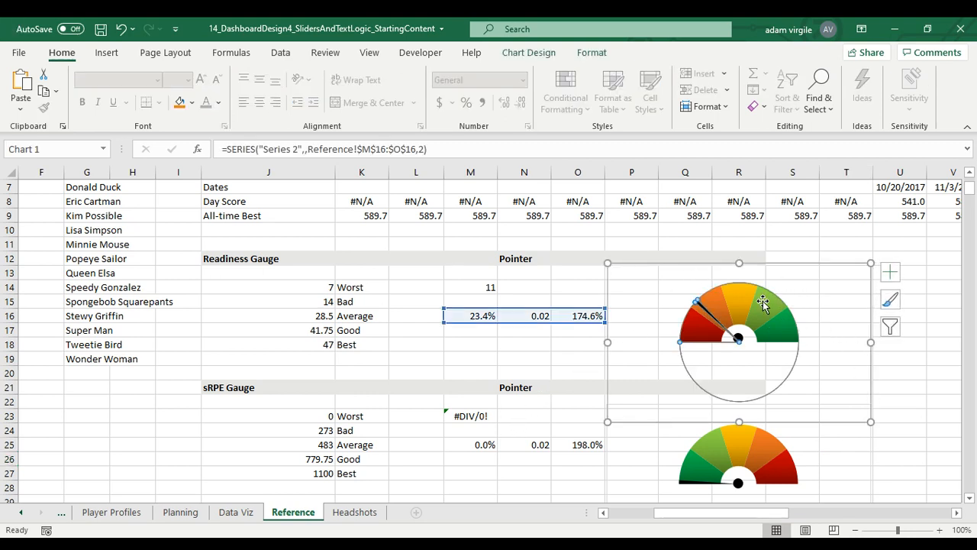
pyautogui.click(723, 262)
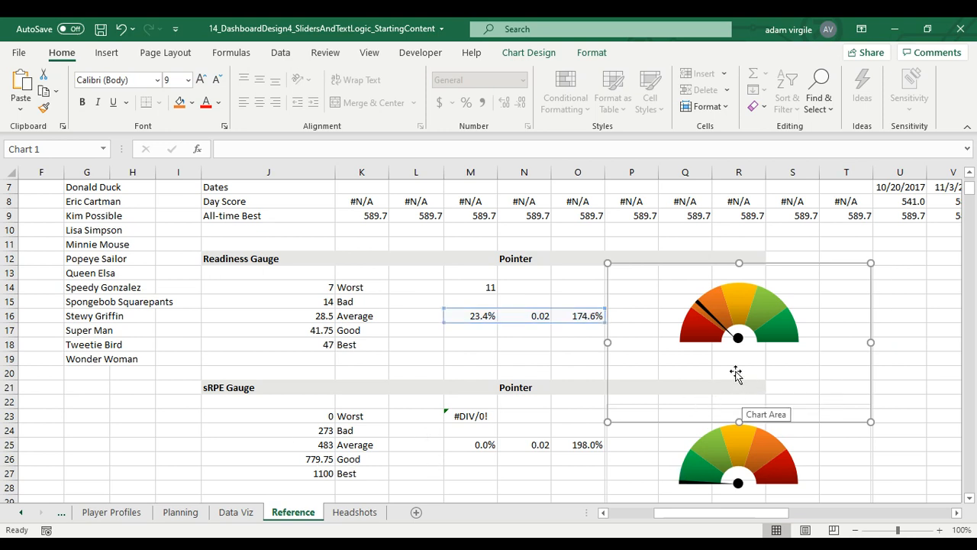
pyautogui.press('Delete')
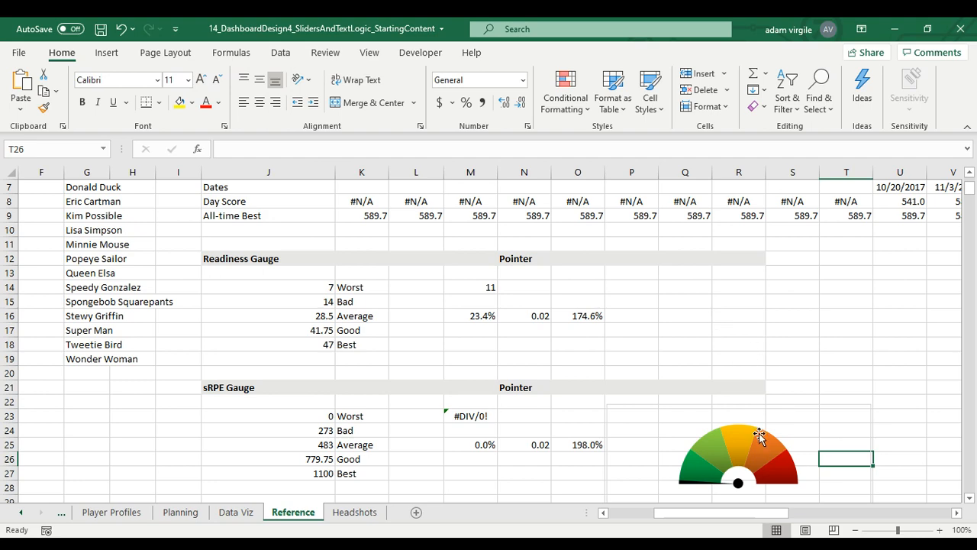
# Examine the Readiness Gauge section and its Worst to Best formulas in J14:J18.
pyautogui.click(331, 287)
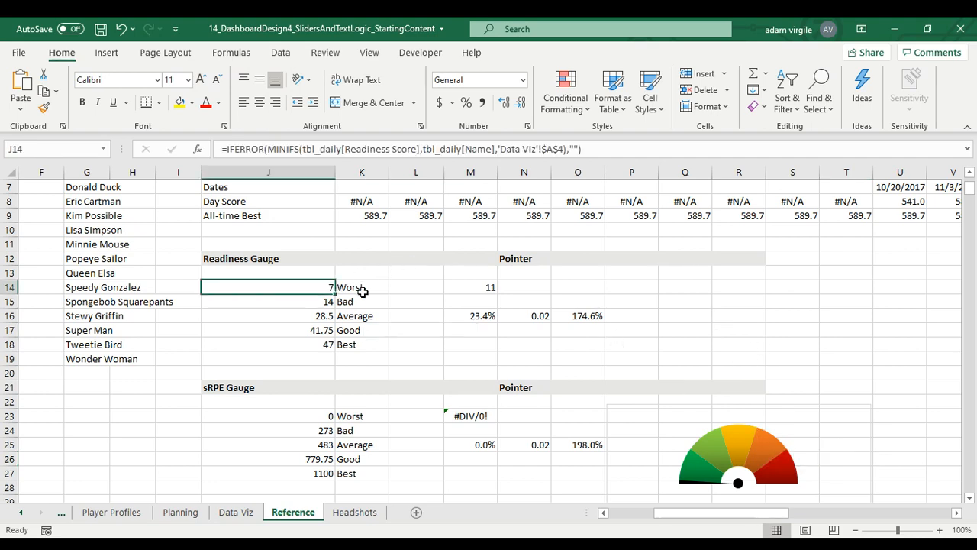
pyautogui.moveTo(255, 258); pyautogui.dragTo(744, 275)
pyautogui.scroll(2, 595, 284)
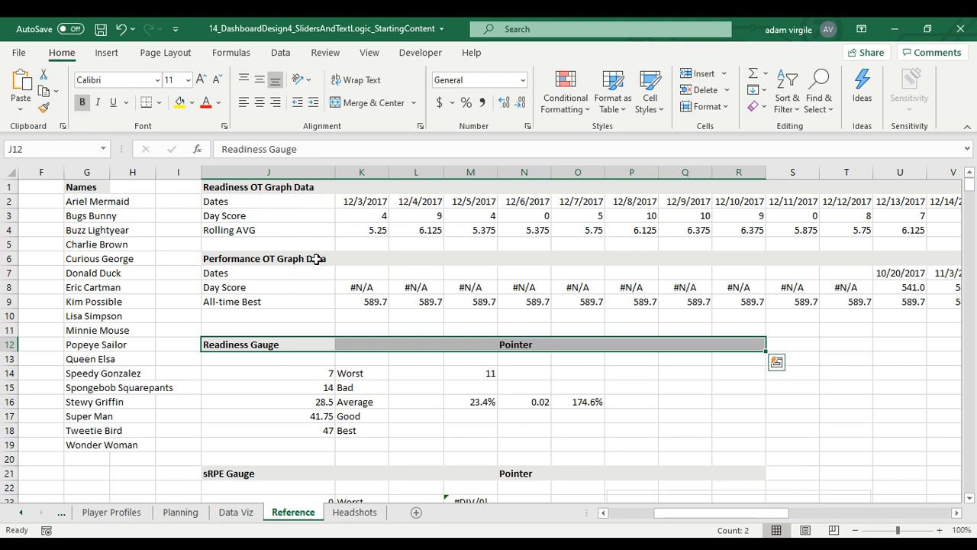
pyautogui.scroll(-2, 334, 264)
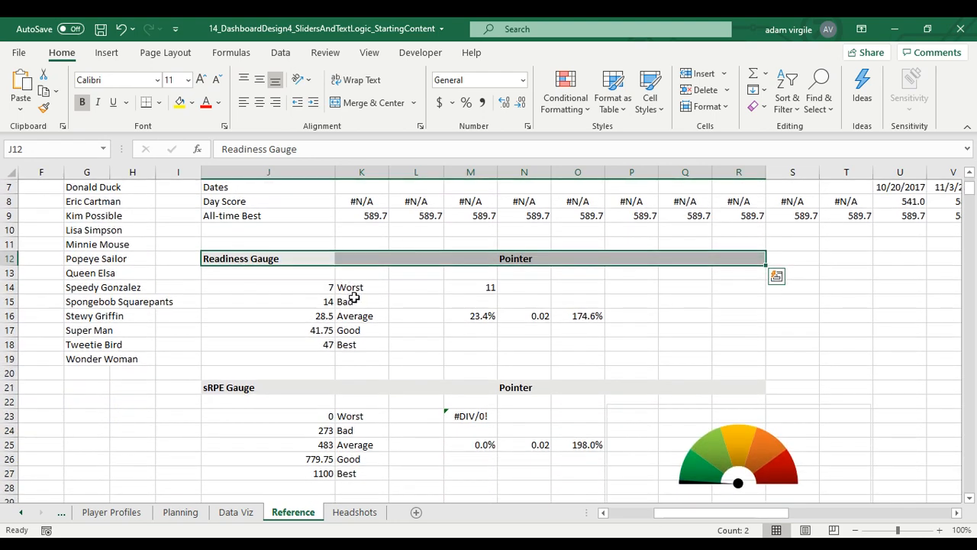
pyautogui.click(353, 287)
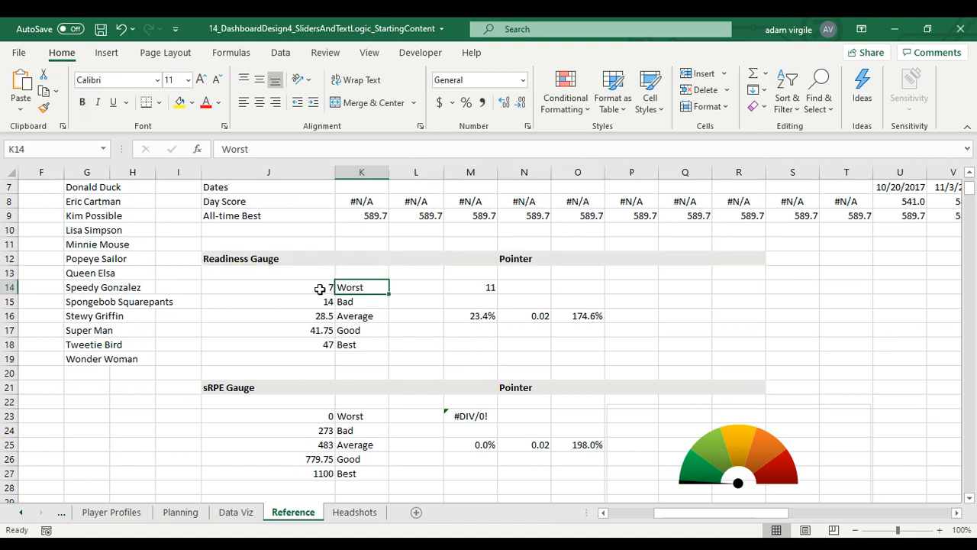
pyautogui.click(314, 288)
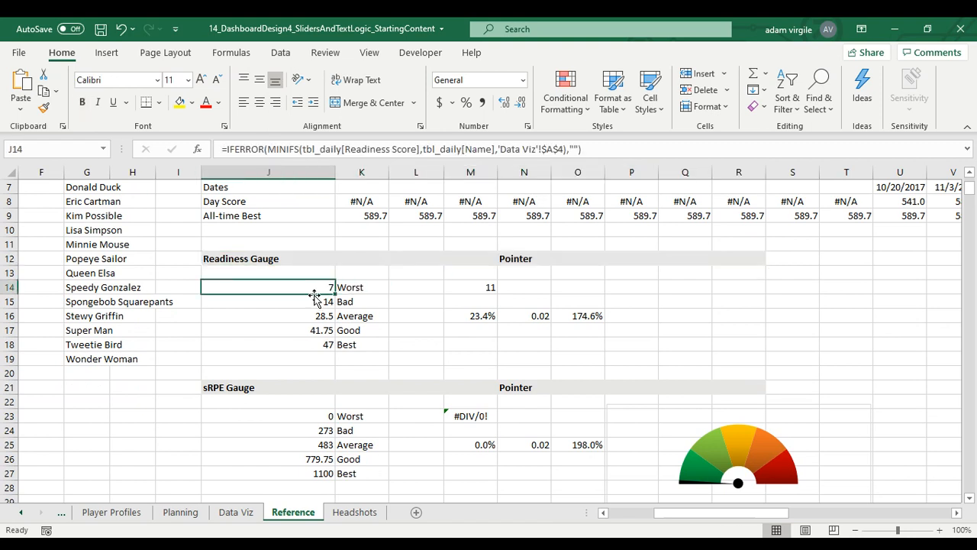
pyautogui.press('Down')
pyautogui.press('Down')
pyautogui.press('Down')
pyautogui.press('Down')
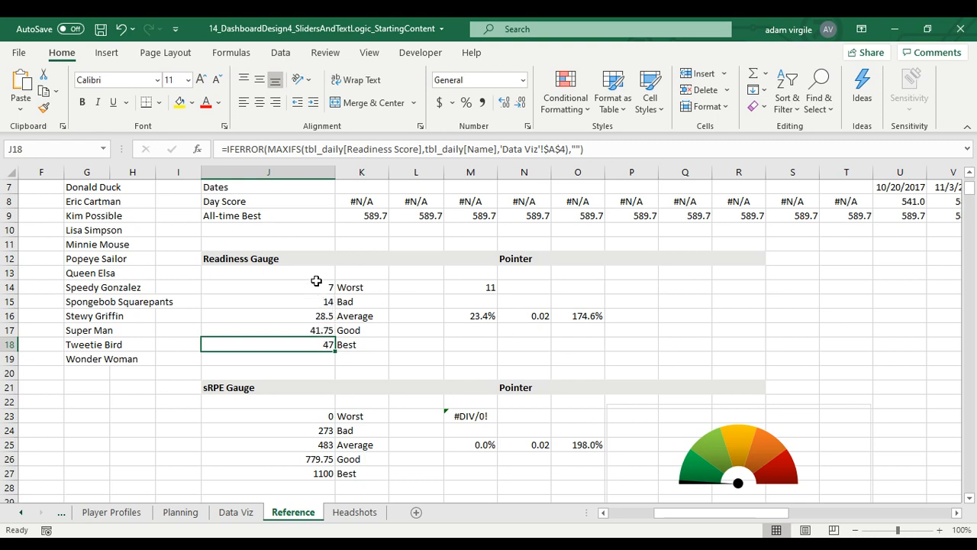
pyautogui.click(318, 287)
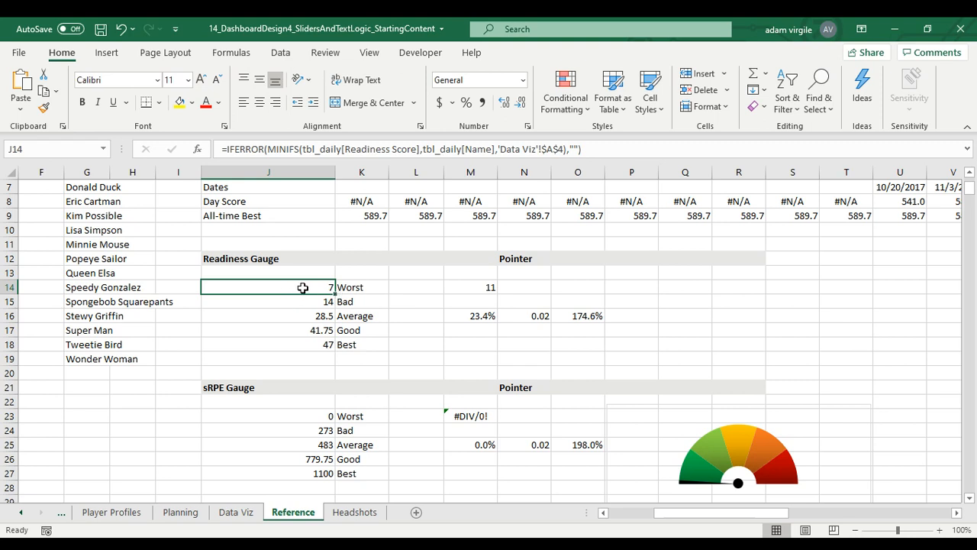
# Move the Readiness Gauge pointer cells from M14:O16 to P14:R16.
pyautogui.click(406, 285)
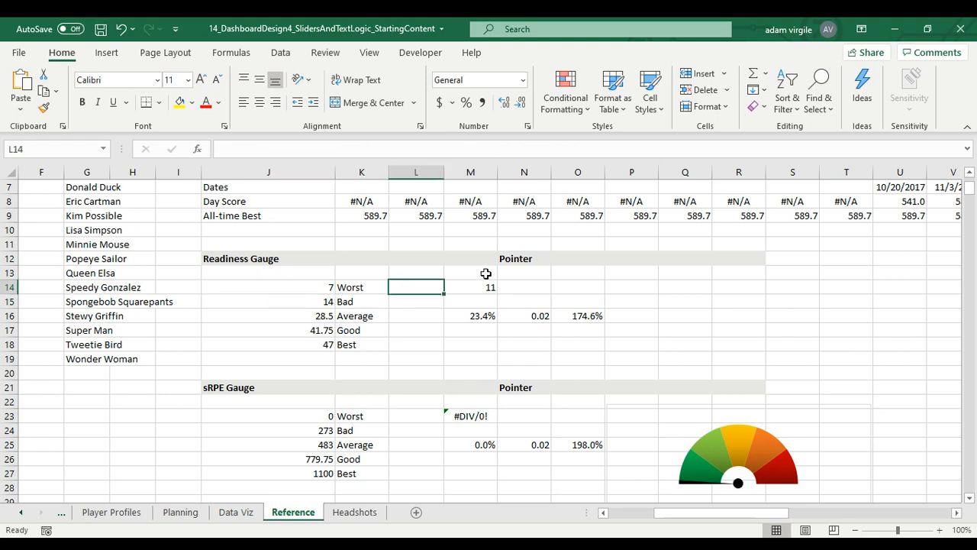
pyautogui.moveTo(482, 287); pyautogui.dragTo(708, 327)
# Start a MINIFS formula in L14 with tbl_daily[Readiness Score] as the minimum range.
pyautogui.click(426, 287)
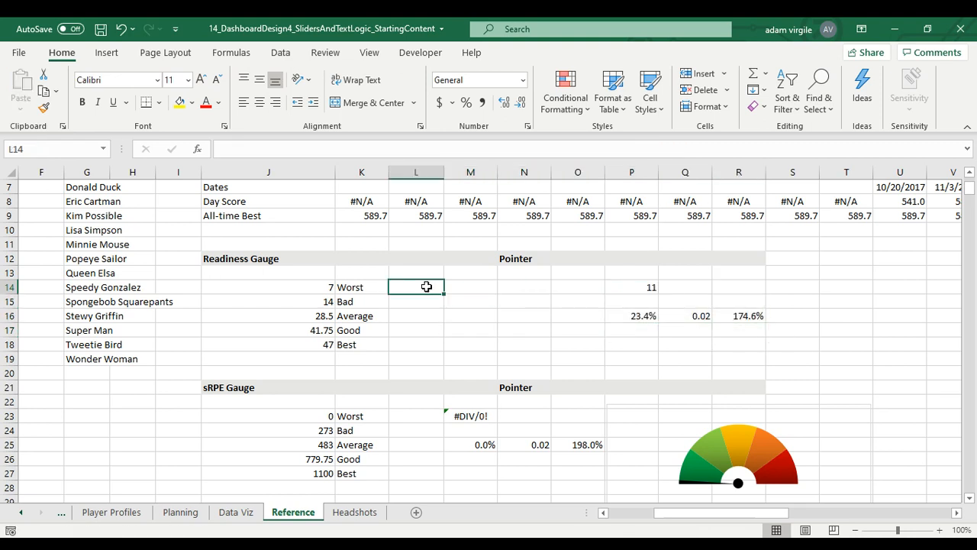
pyautogui.write('=MIN')
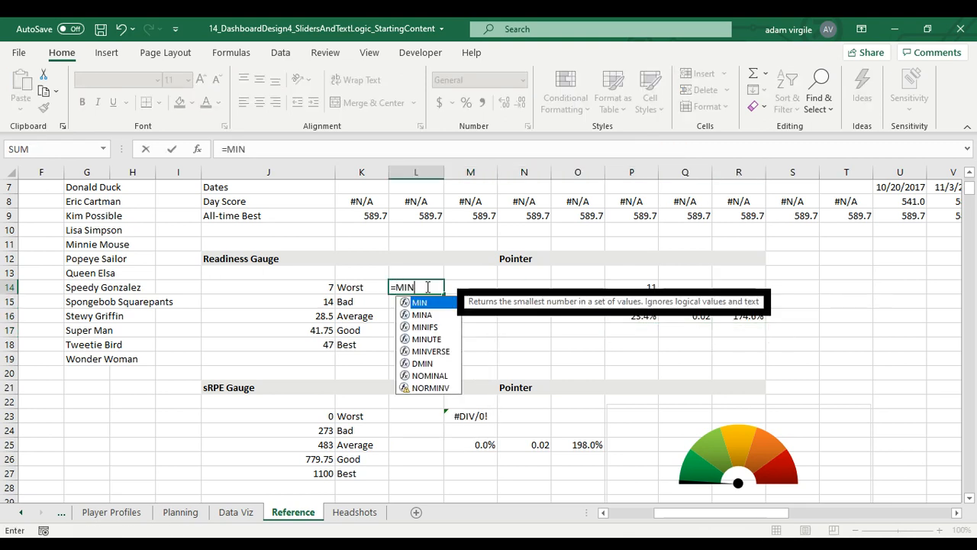
pyautogui.write('IFS(')
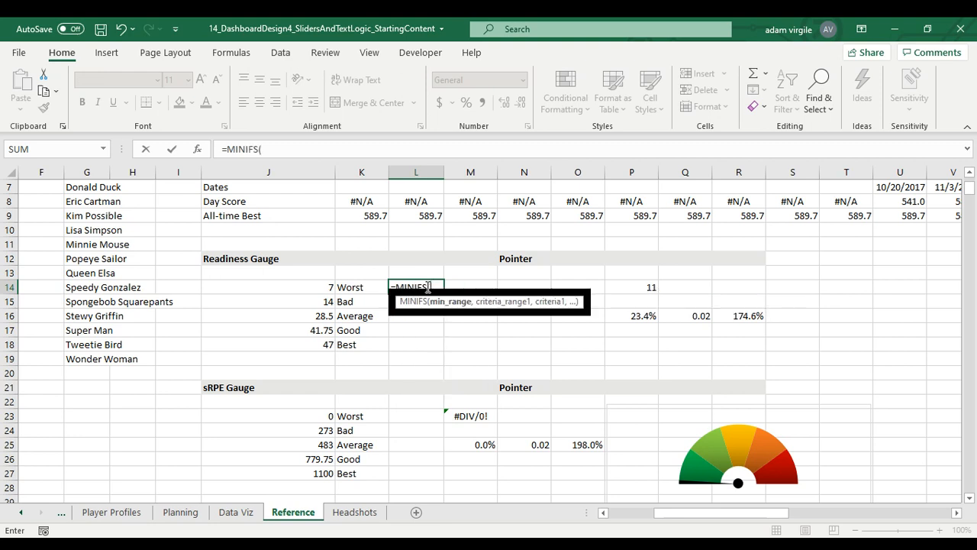
pyautogui.write('tbl')
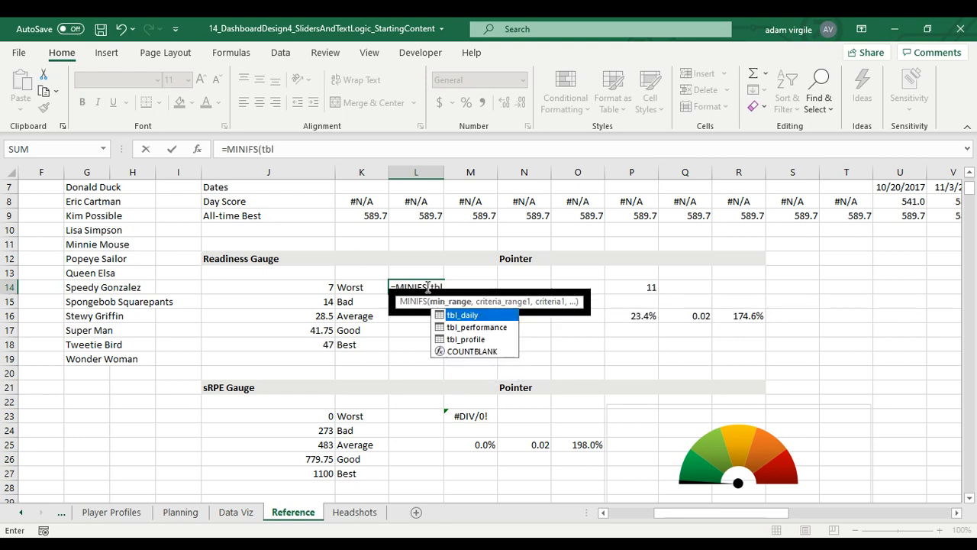
pyautogui.press('Tab')
pyautogui.write('[')
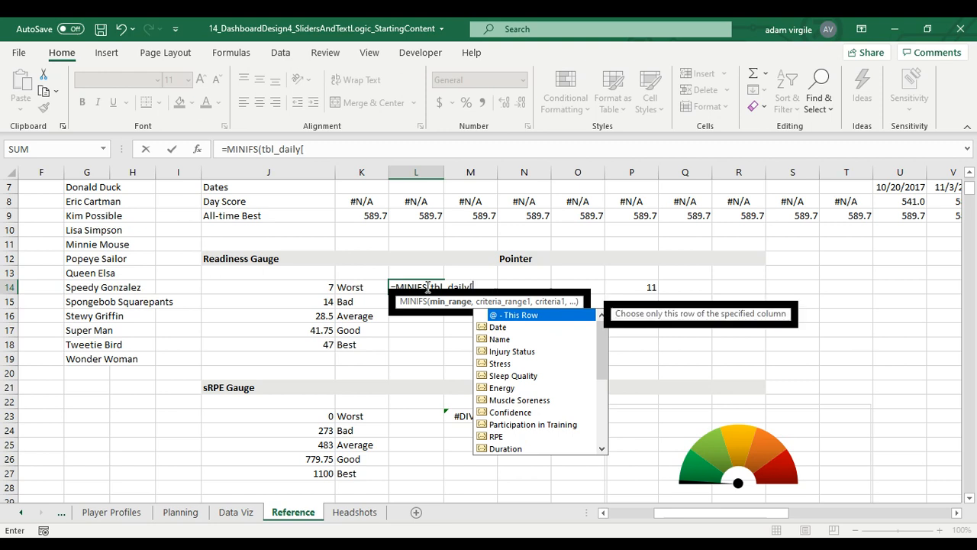
pyautogui.write('Rea')
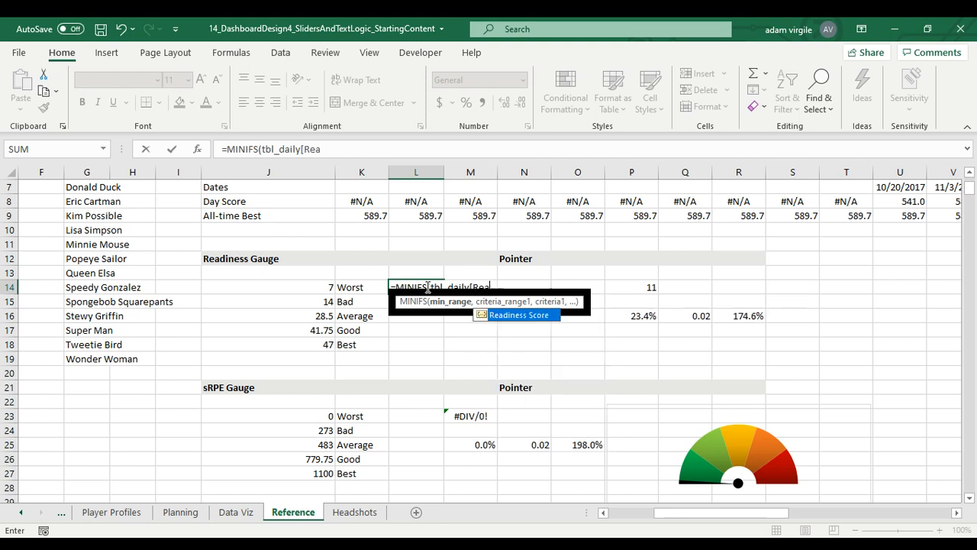
pyautogui.press('Tab')
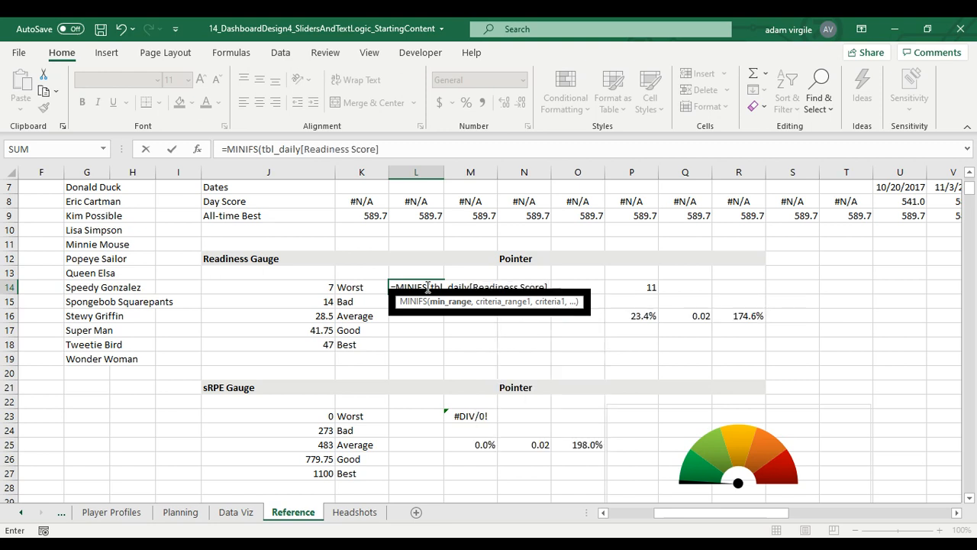
pyautogui.write(',')
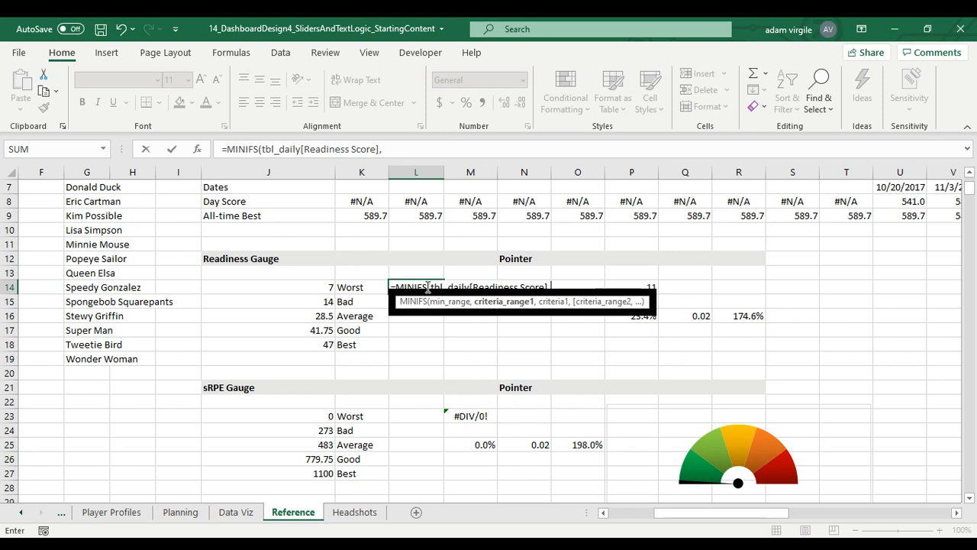
# Add tbl_daily[Name] as the criteria range of the MINIFS formula in L14.
pyautogui.write('tbl')
pyautogui.press('Tab')
pyautogui.write('[')
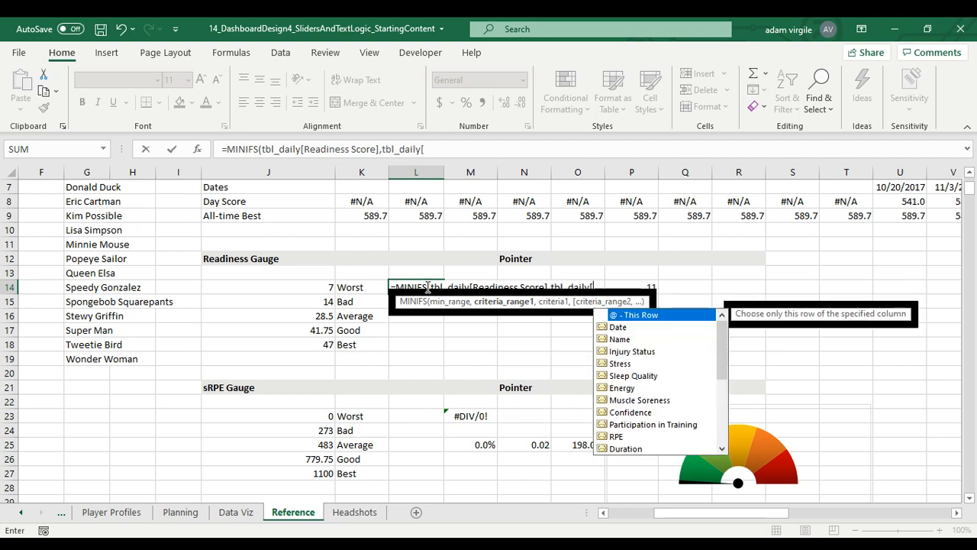
pyautogui.write('Name]')
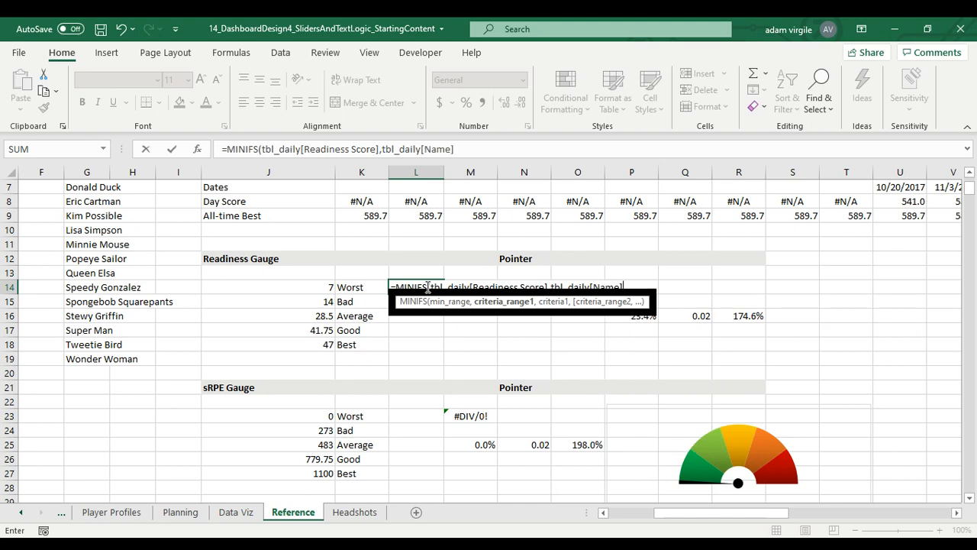
pyautogui.write(',')
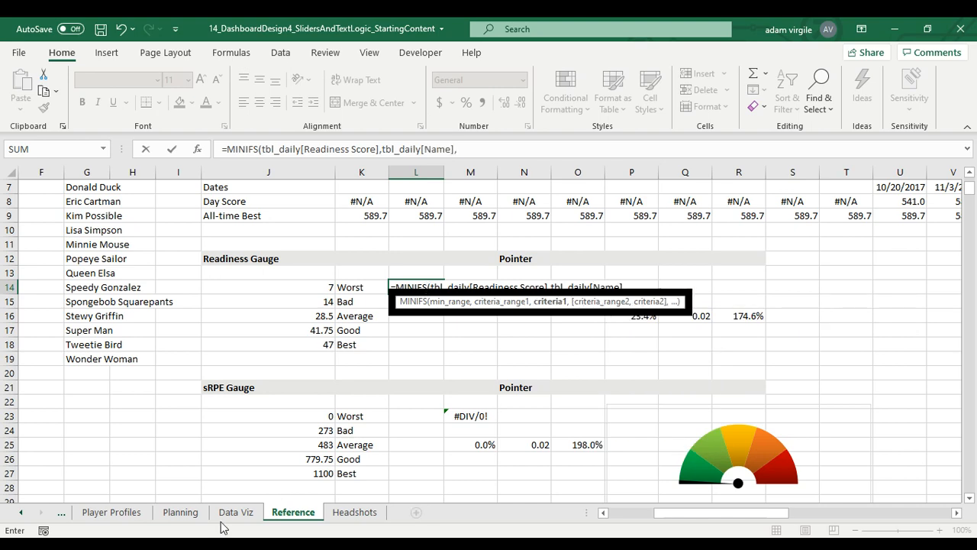
# Set the MINIFS criterion to the absolute reference 'Data Viz'!$A$4 and complete the formula in L14.
pyautogui.click(227, 515)
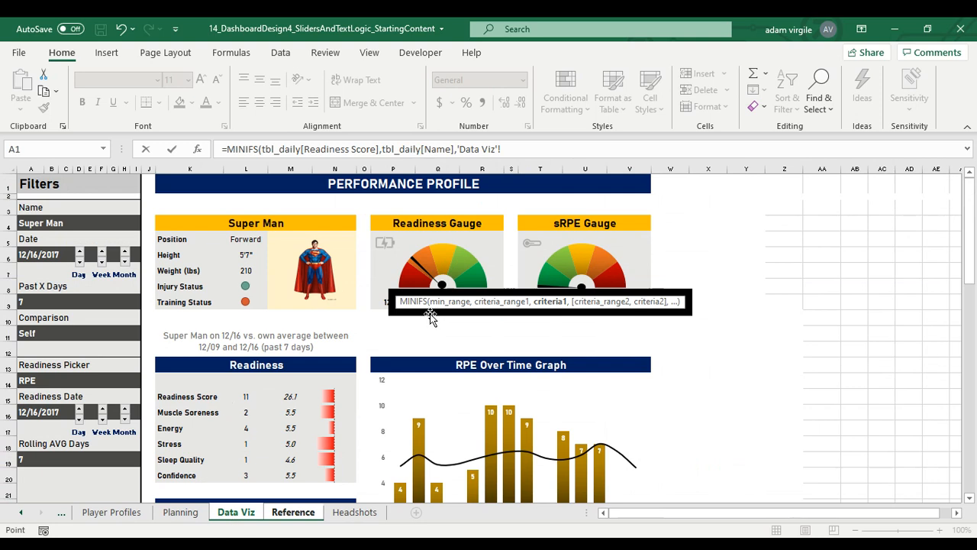
pyautogui.click(91, 226)
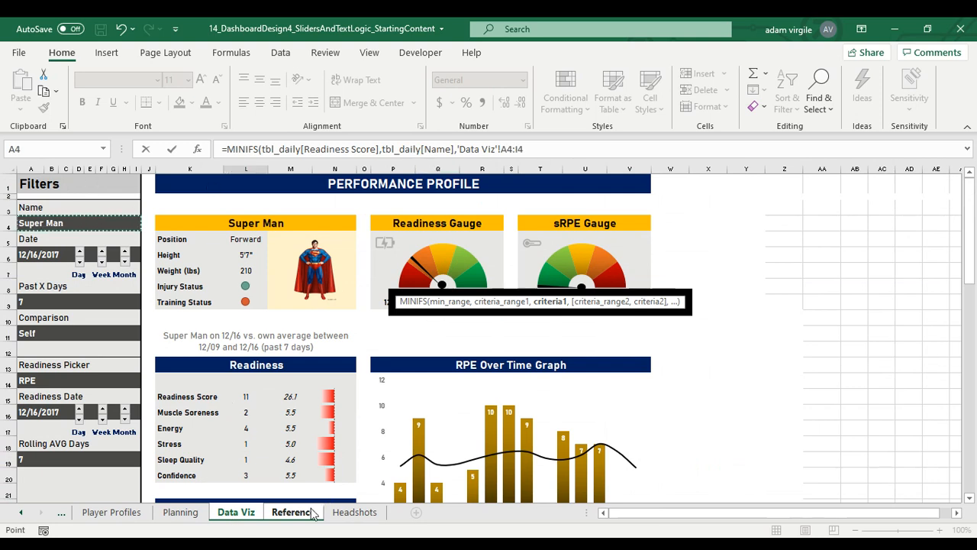
pyautogui.click(502, 151)
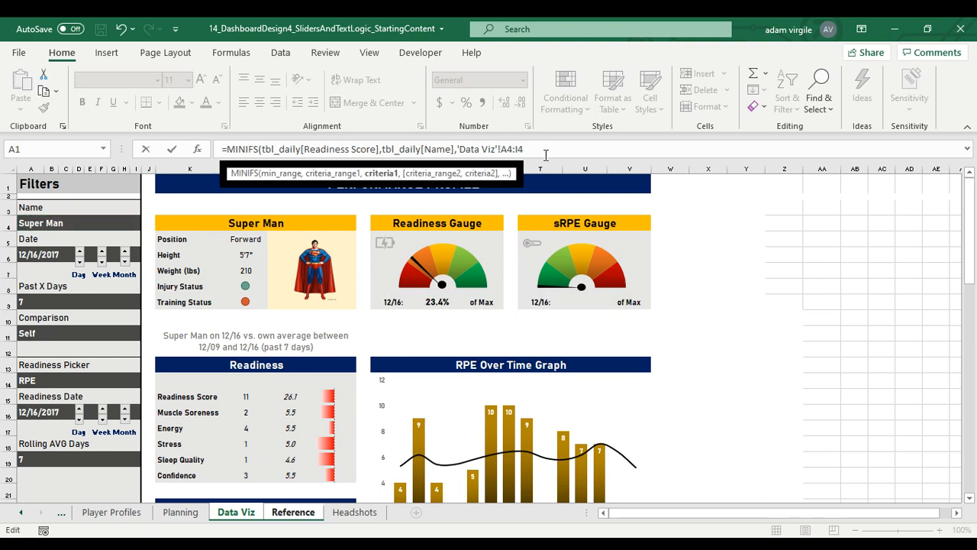
pyautogui.write('$A$')
pyautogui.click(293, 512)
pyautogui.write(')')
pyautogui.click(545, 147)
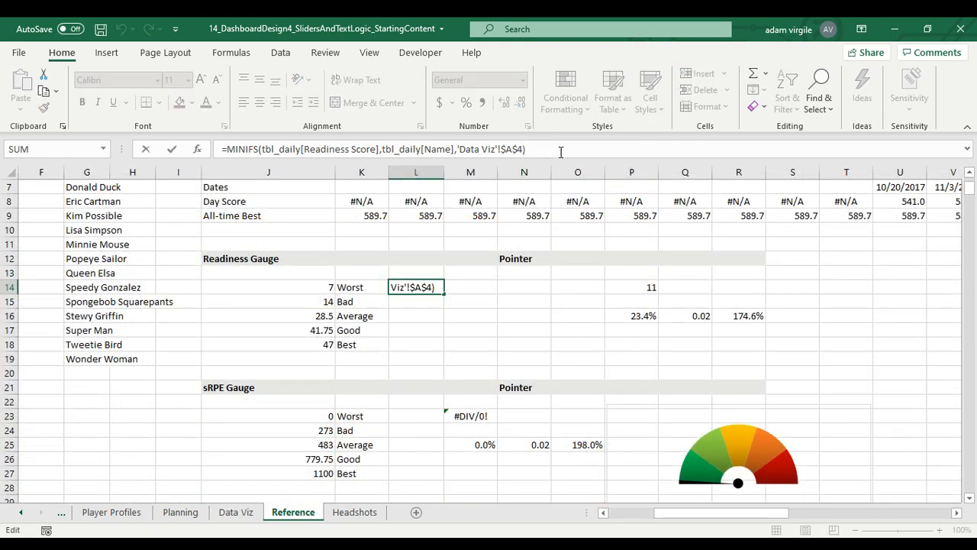
pyautogui.press('BackSpace')
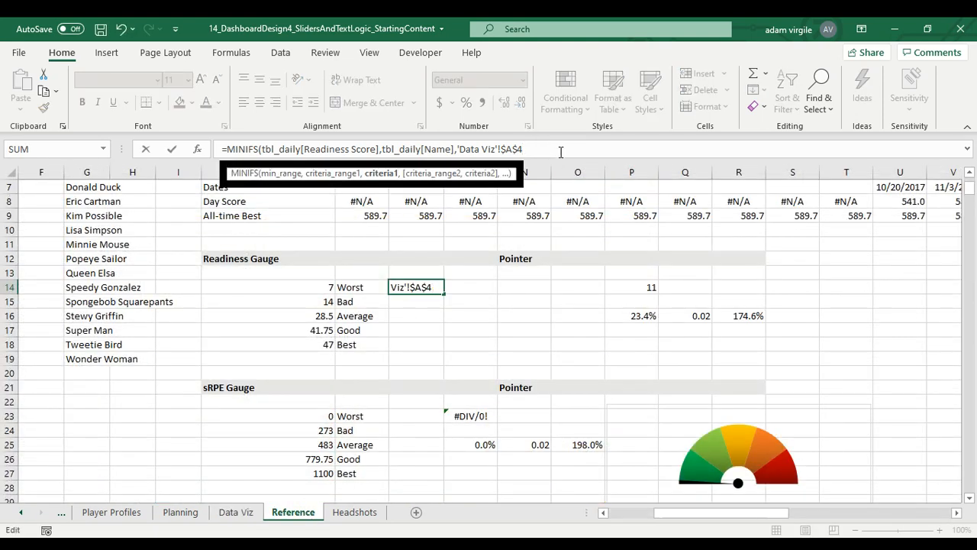
pyautogui.write(')')
pyautogui.press('Return')
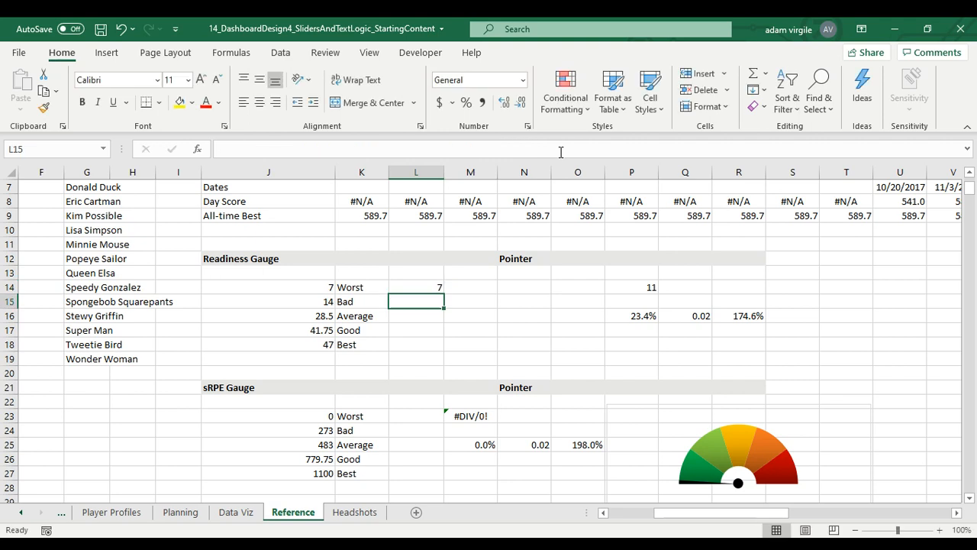
# Change the Name filter on the Data Viz sheet to Speedy Gonzalez and check the L14 result on the Reference sheet.
pyautogui.click(432, 287)
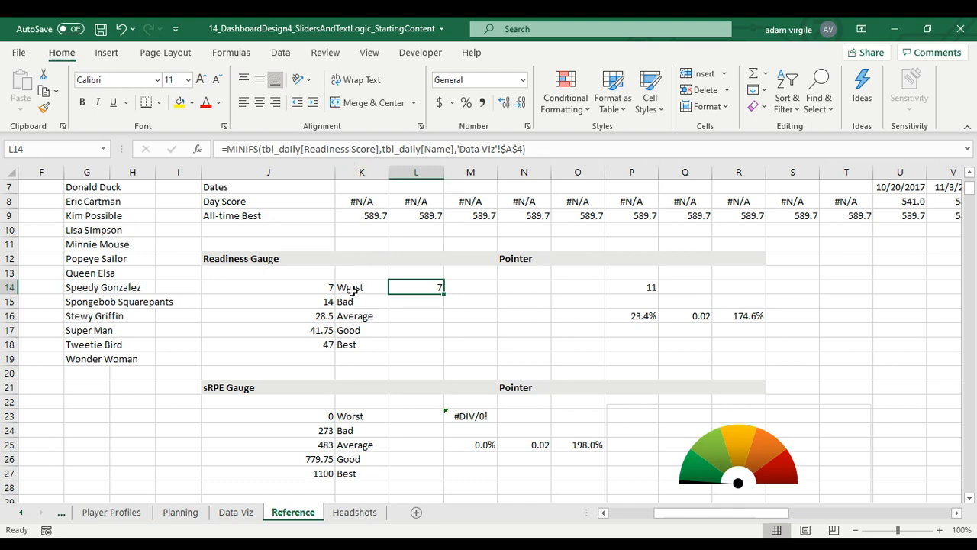
pyautogui.click(236, 511)
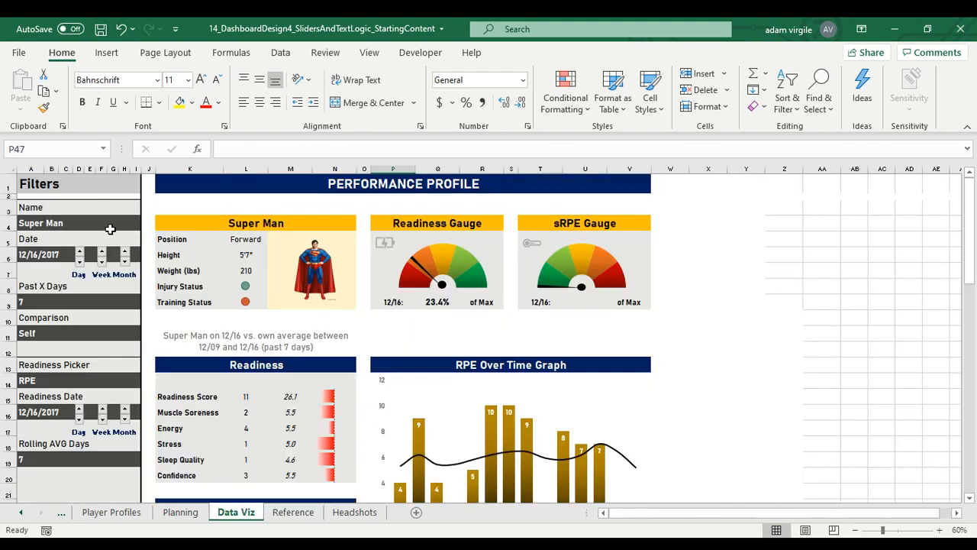
pyautogui.click(110, 229)
pyautogui.click(148, 224)
pyautogui.click(133, 243)
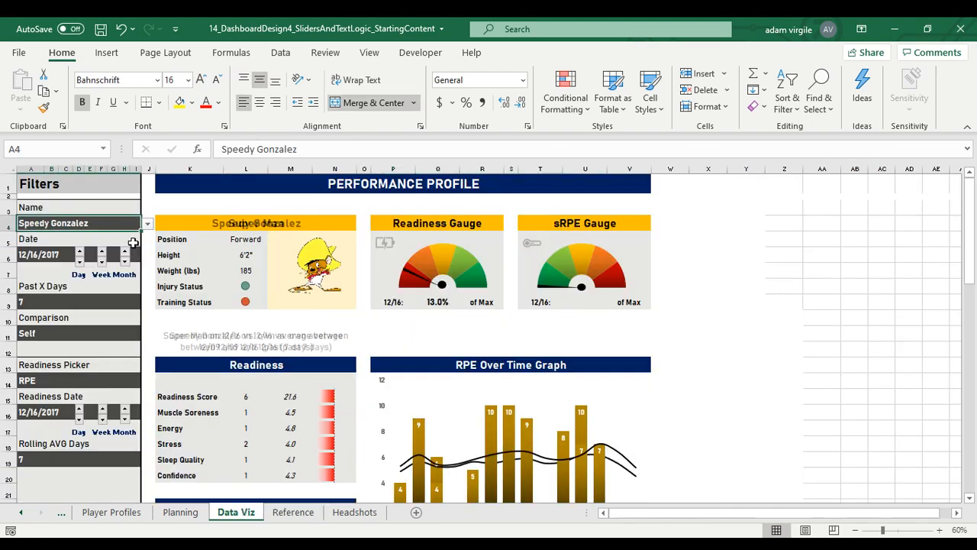
pyautogui.click(293, 511)
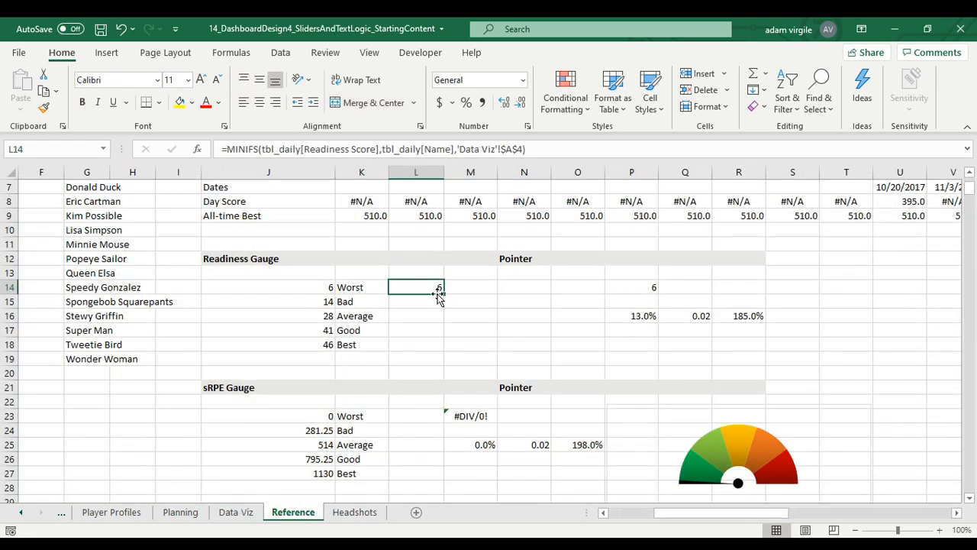
# Compare the Bad quartile formula in J15 with the MINIFS formula in L14.
pyautogui.click(328, 301)
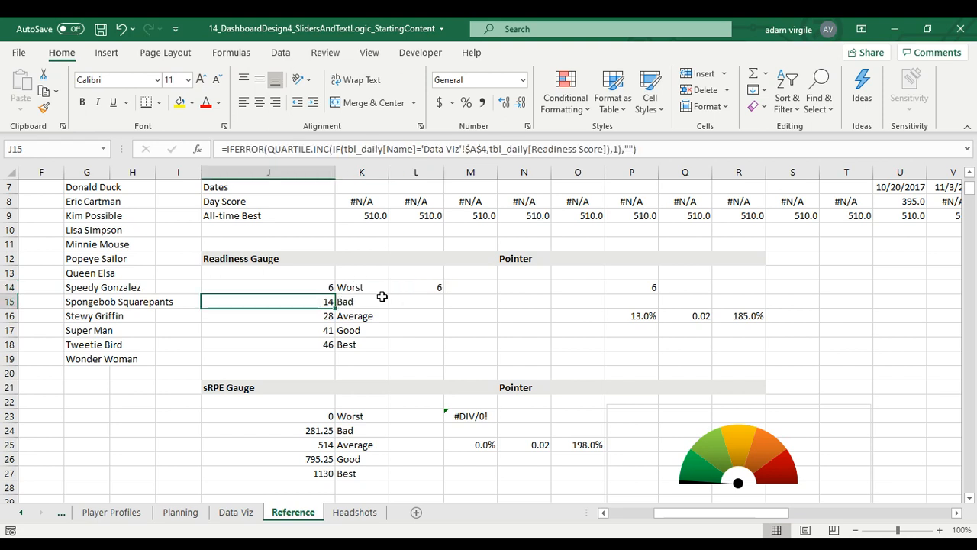
pyautogui.click(424, 287)
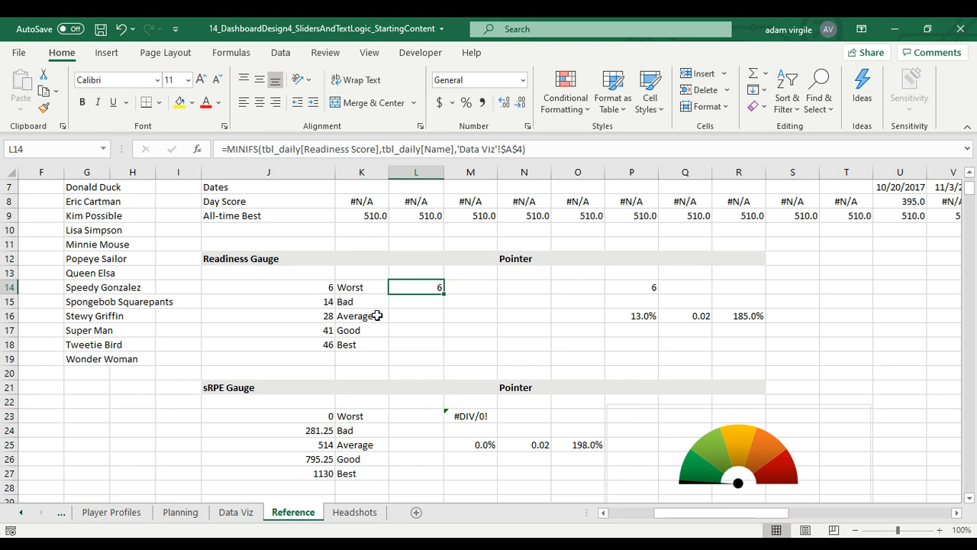
pyautogui.click(331, 303)
# Copy the MINIFS formula from L14 to the Best row in L18 and change its function to MAXIFS.
pyautogui.click(413, 290)
pyautogui.hotkey('ctrl', 'c')
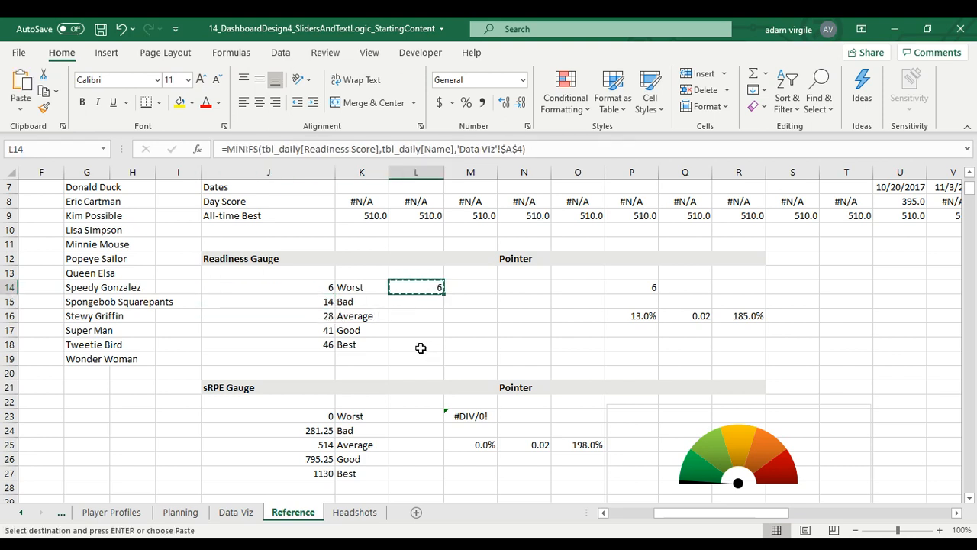
pyautogui.click(421, 344)
pyautogui.hotkey('ctrl', 'v')
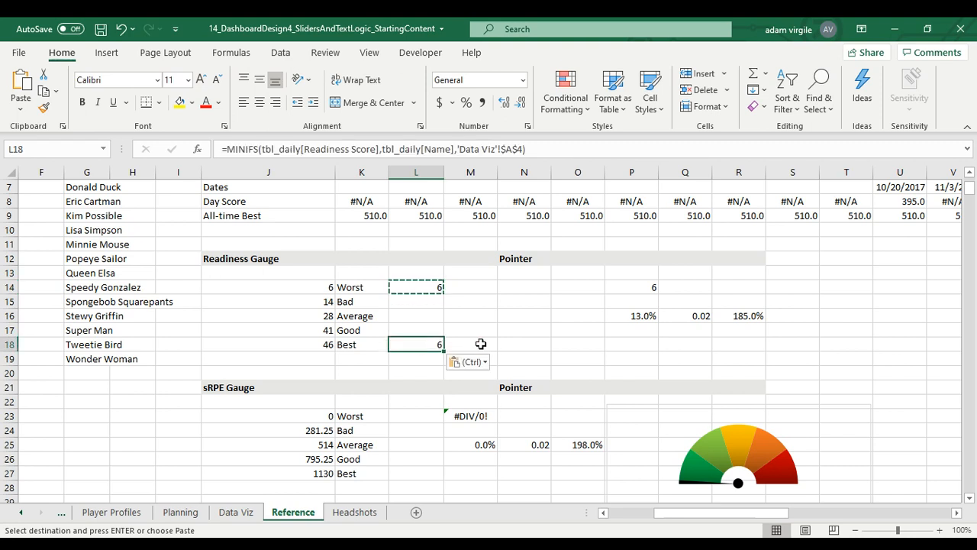
pyautogui.click(245, 149)
pyautogui.press('BackSpace')
pyautogui.press('BackSpace')
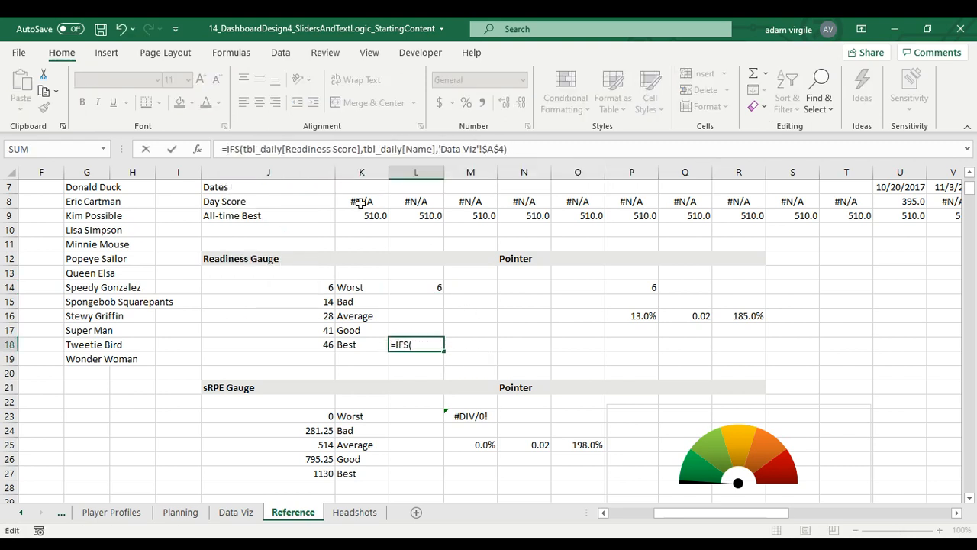
pyautogui.write('AX')
pyautogui.press('Return')
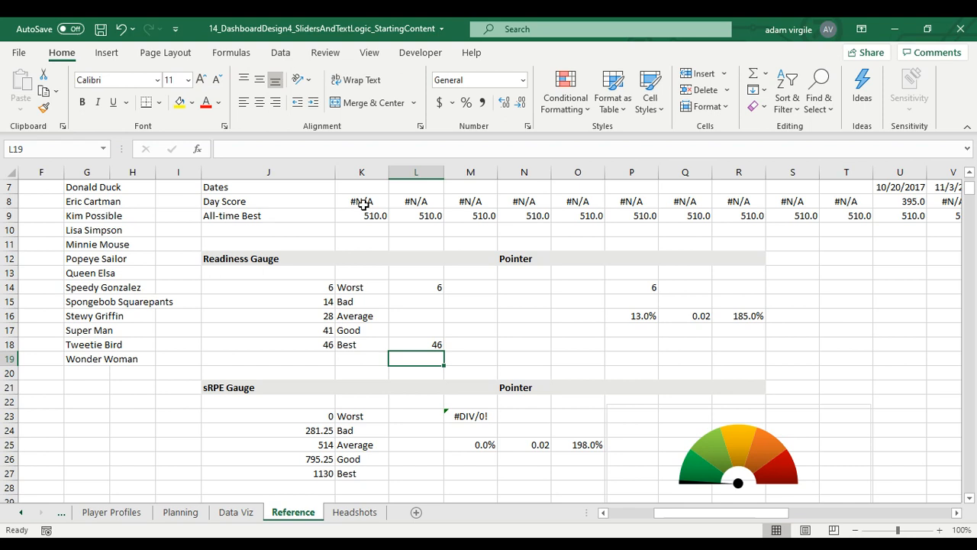
# Review the L14 and L18 formulas, the Bad, Average and Good rows, and the quartile formula in J15, and select L15.
pyautogui.click(422, 291)
pyautogui.click(424, 339)
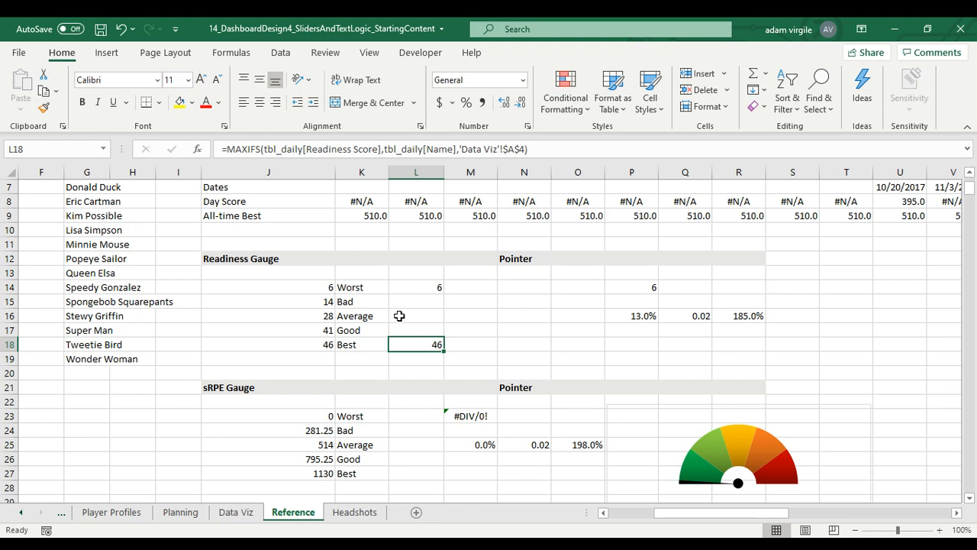
pyautogui.click(350, 304)
pyautogui.click(359, 317)
pyautogui.click(359, 331)
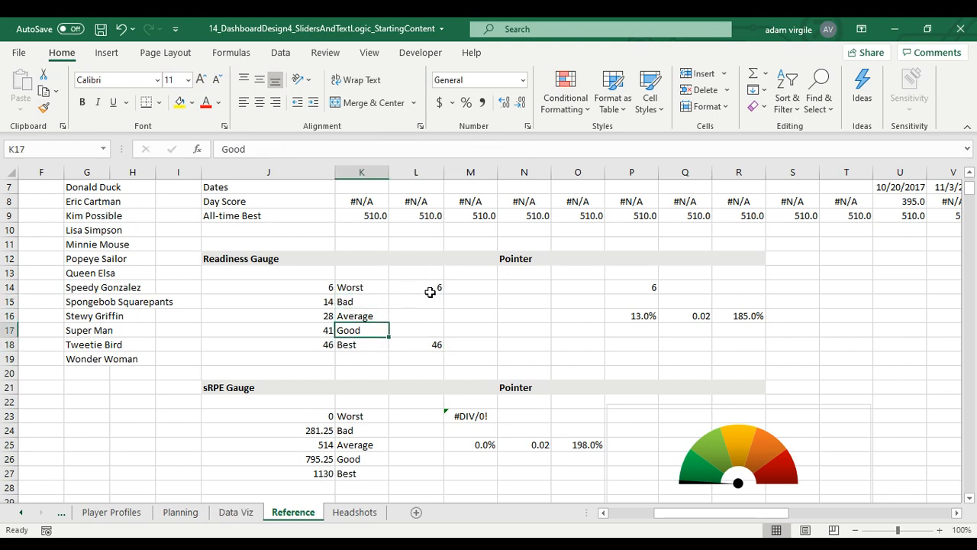
pyautogui.moveTo(732, 450)
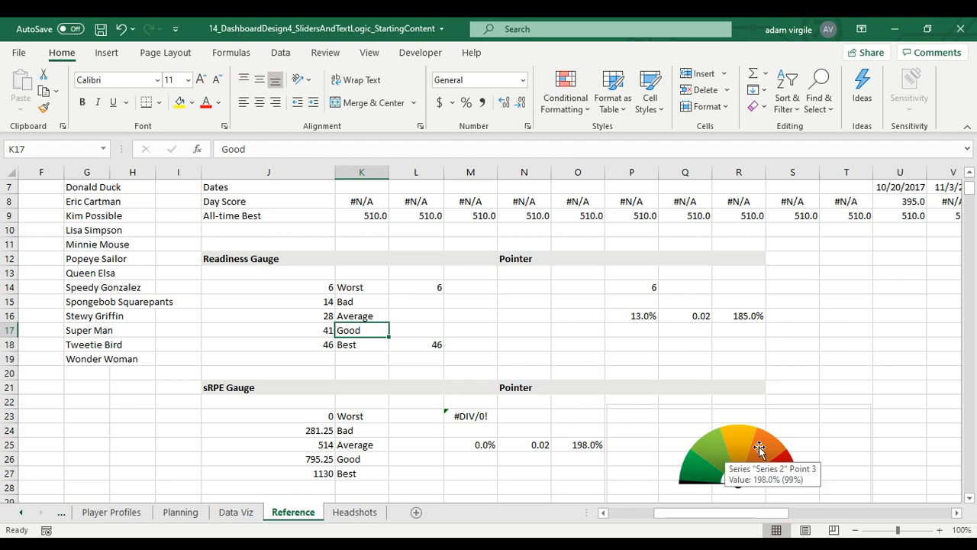
pyautogui.click(439, 305)
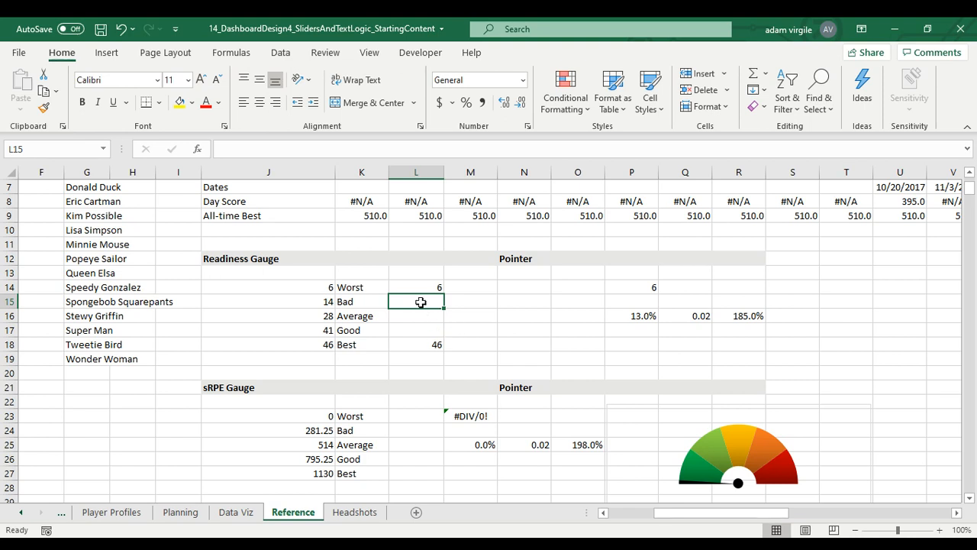
pyautogui.click(431, 331)
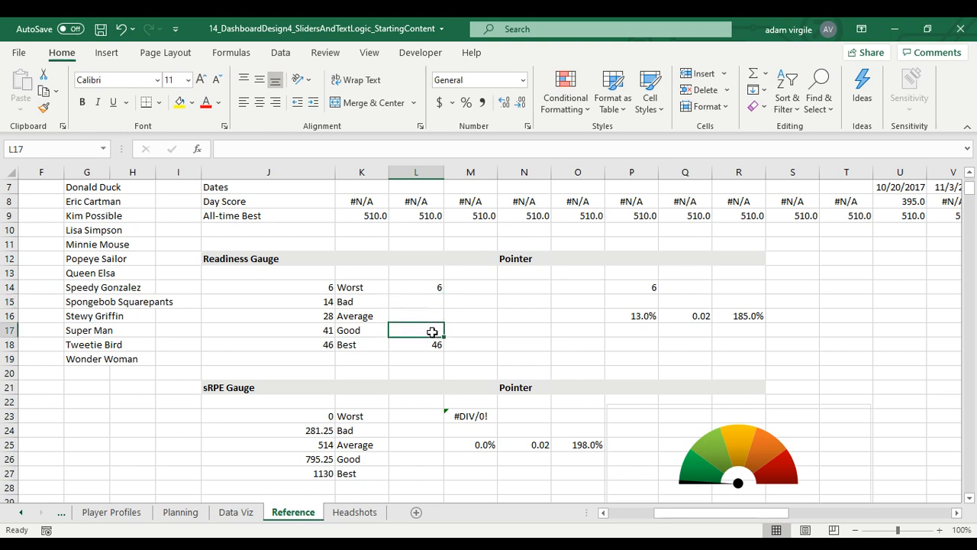
pyautogui.click(429, 315)
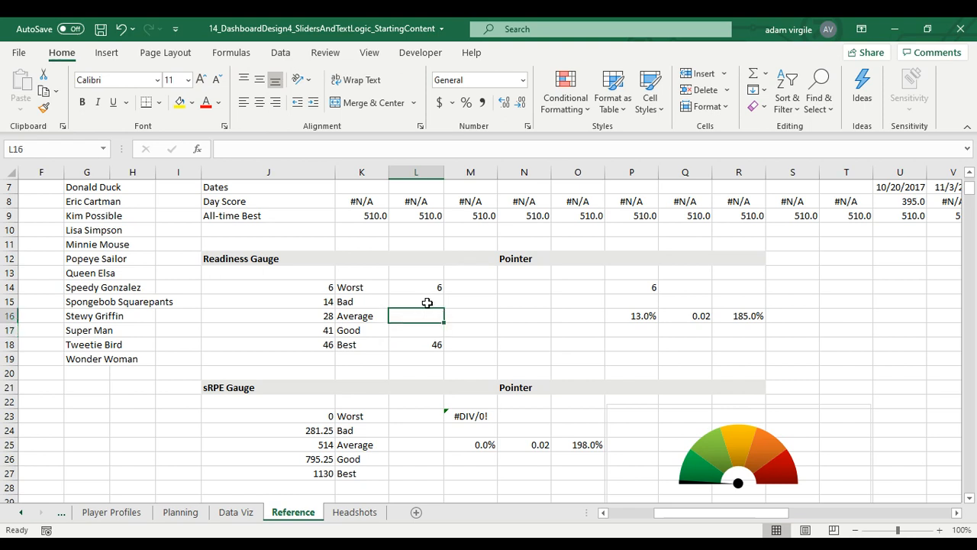
pyautogui.click(329, 303)
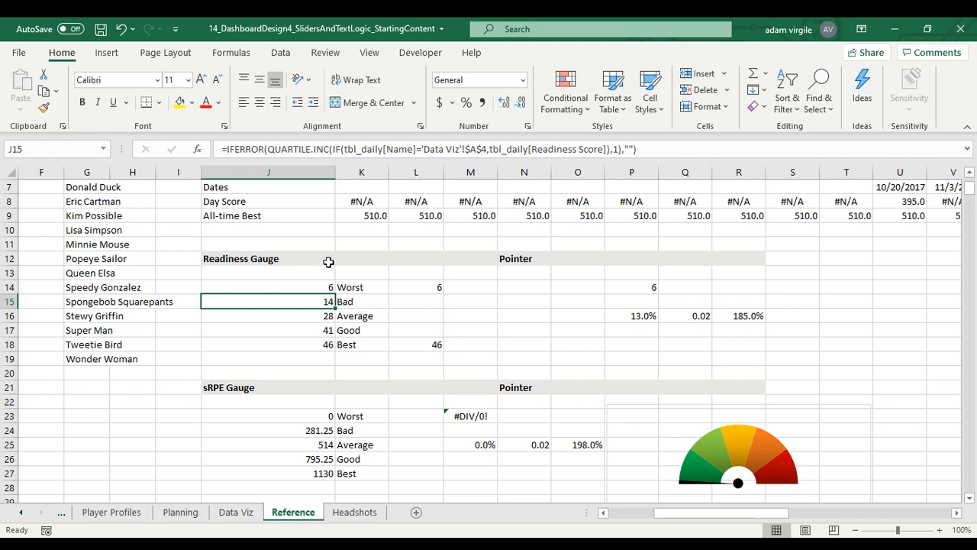
pyautogui.click(308, 150)
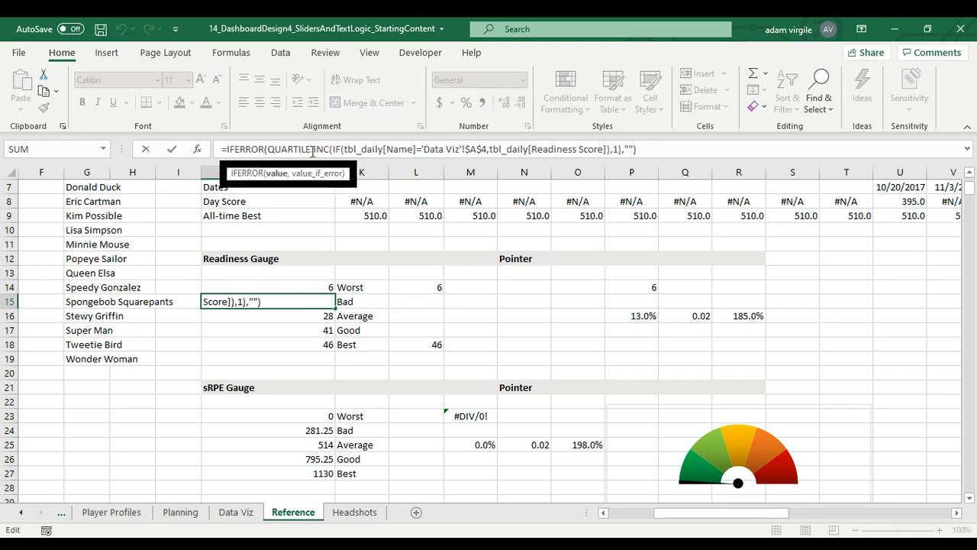
pyautogui.press('Escape')
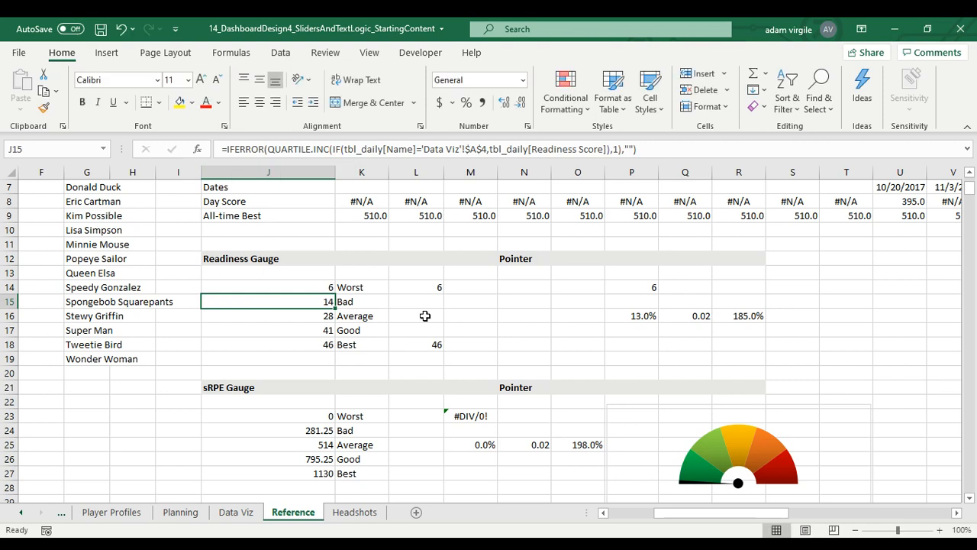
pyautogui.click(426, 315)
pyautogui.click(430, 298)
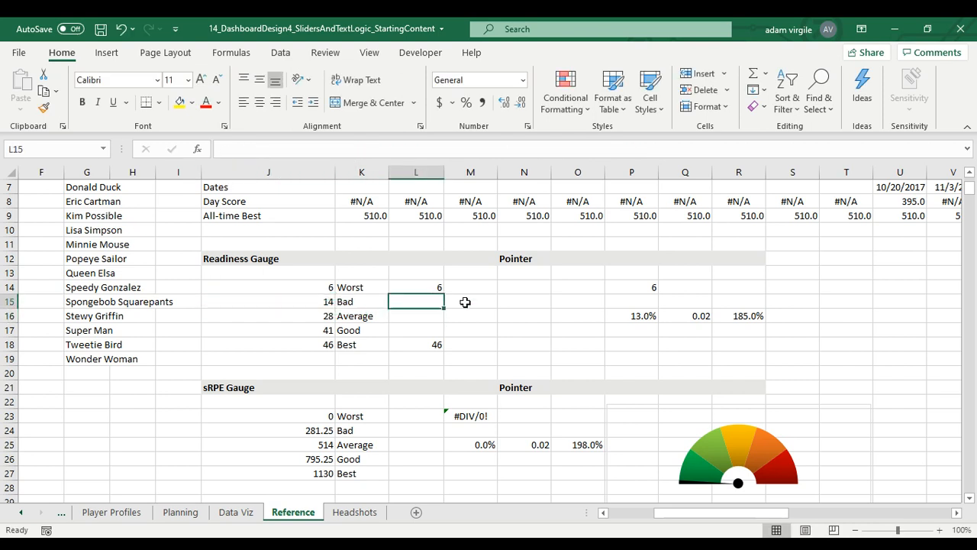
pyautogui.write('=QUART')
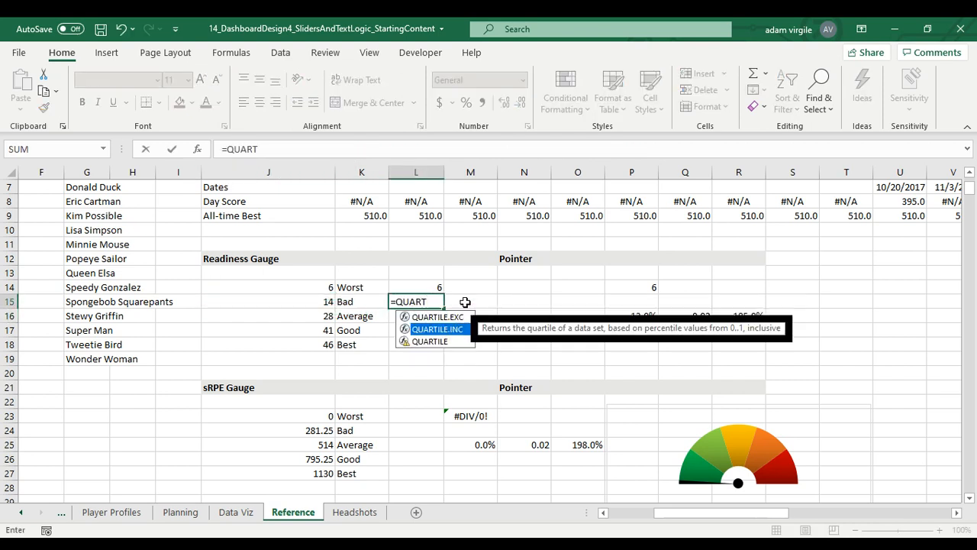
pyautogui.press('Tab')
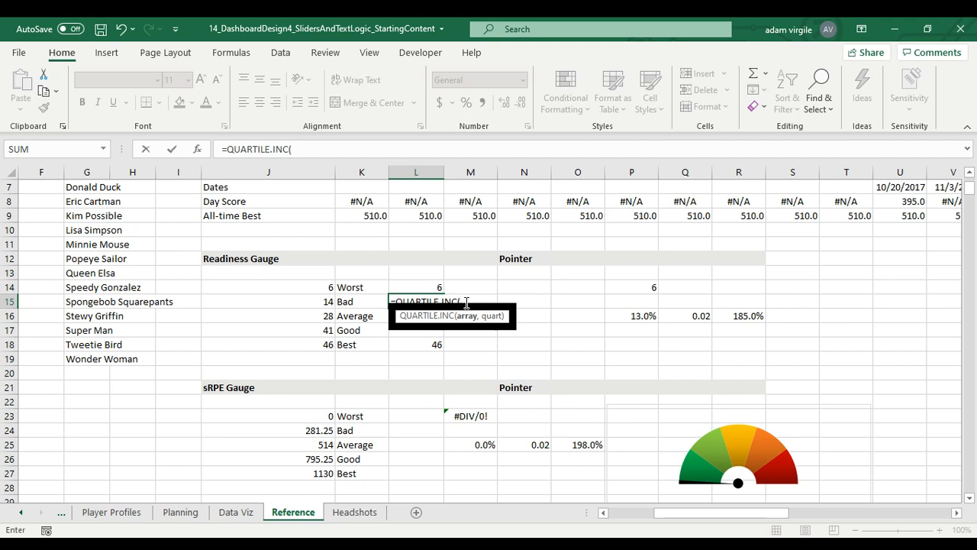
pyautogui.press('Escape')
pyautogui.press('Left')
pyautogui.press('Left')
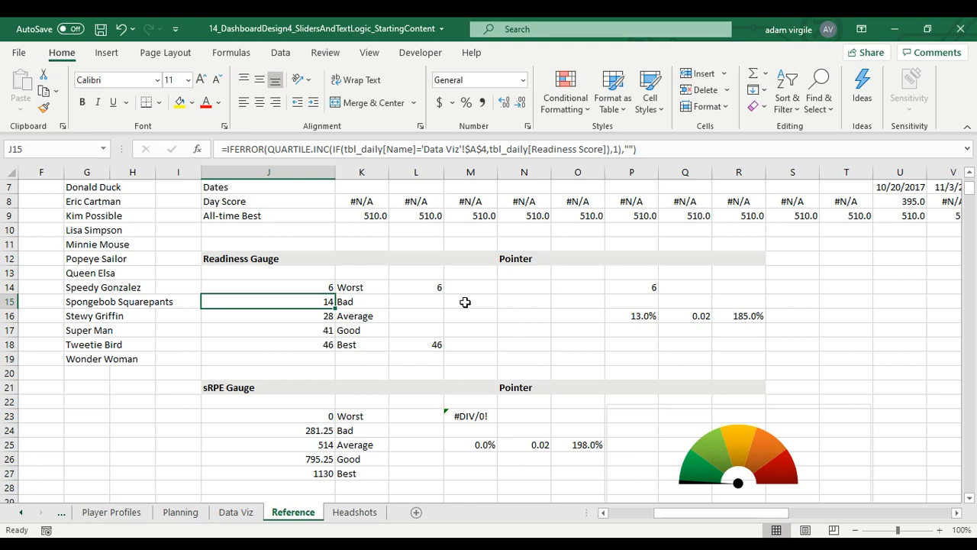
pyautogui.press('Right')
pyautogui.press('Right')
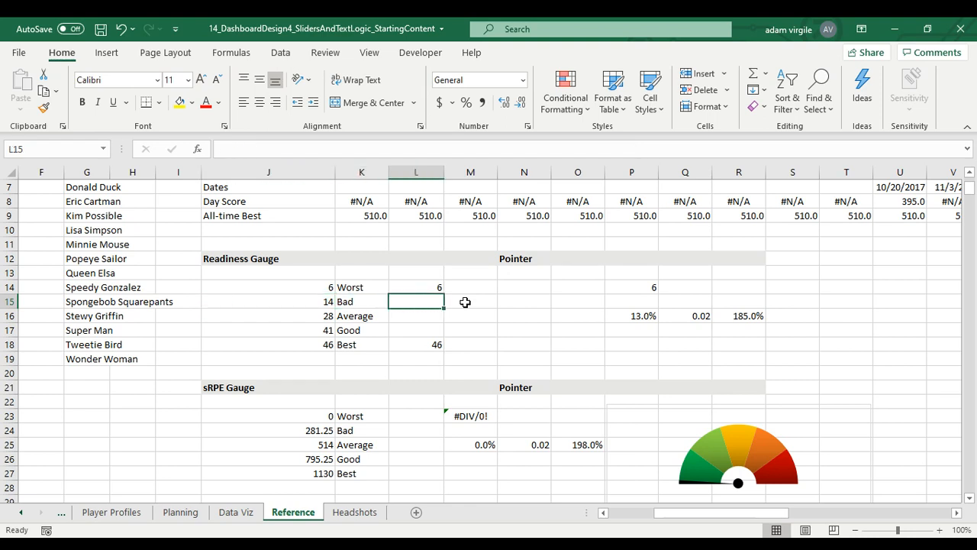
pyautogui.write('=QUAR')
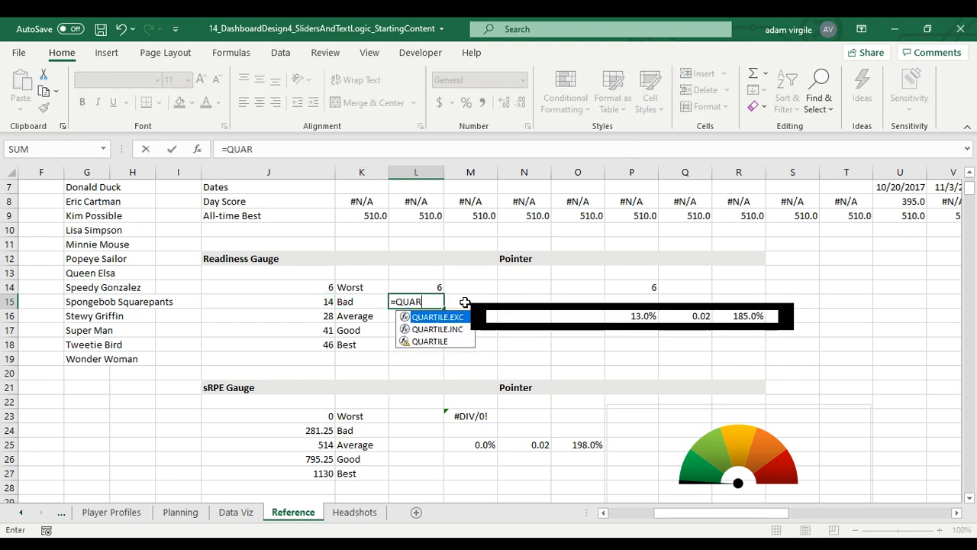
pyautogui.press('Tab')
pyautogui.press('BackSpace')
pyautogui.press('BackSpace')
pyautogui.press('BackSpace')
pyautogui.press('BackSpace')
pyautogui.write('INC')
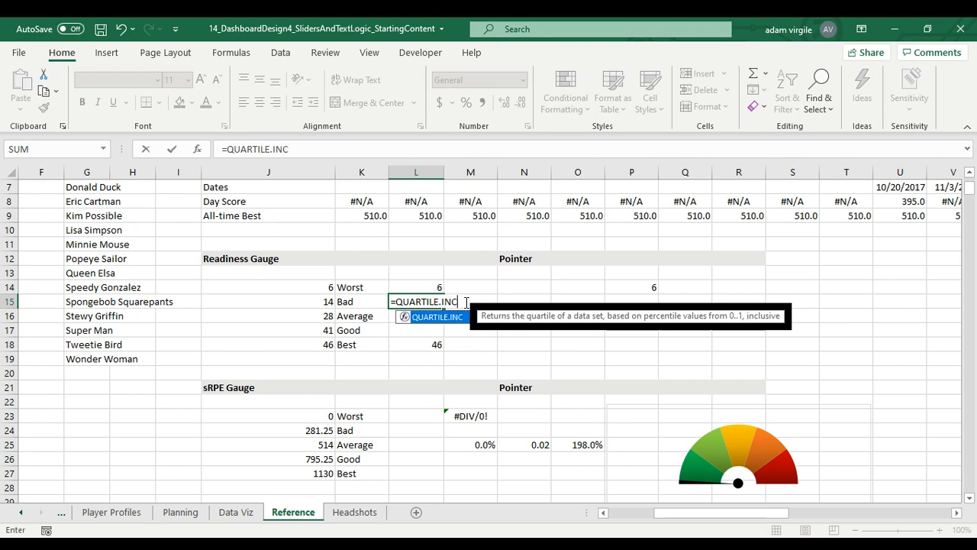
pyautogui.write('(')
pyautogui.press('BackSpace')
pyautogui.write('(I')
pyautogui.press('Tab')
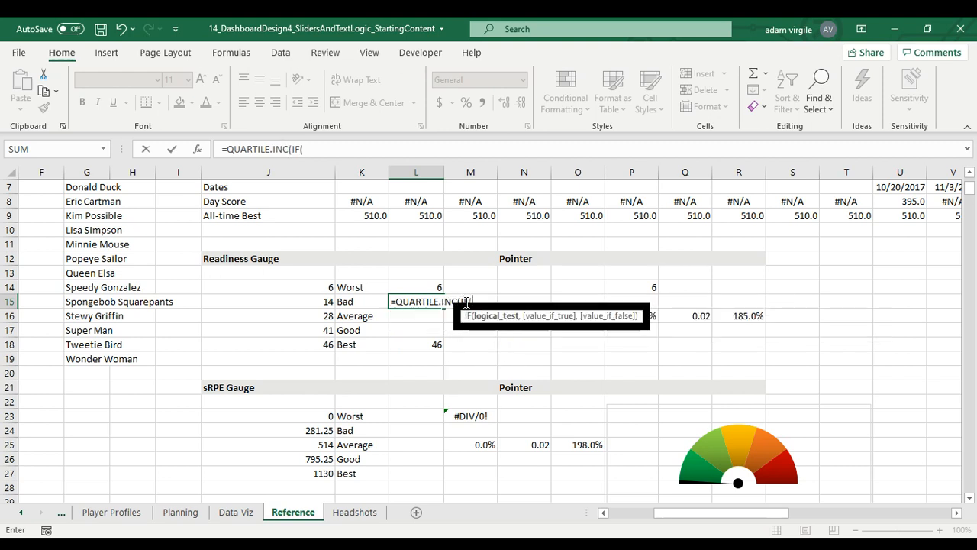
pyautogui.write('tbl')
pyautogui.press('Tab')
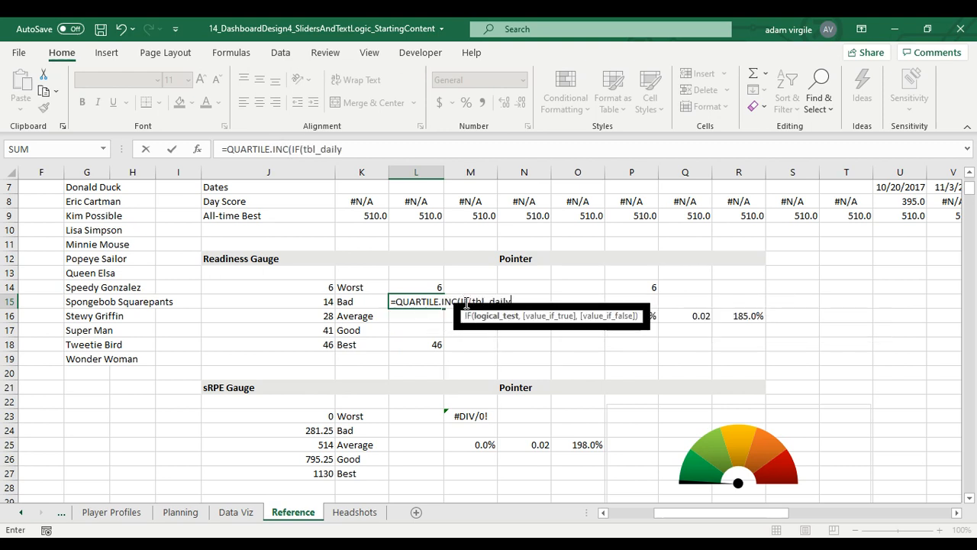
pyautogui.write('[Name]=')
pyautogui.click(235, 512)
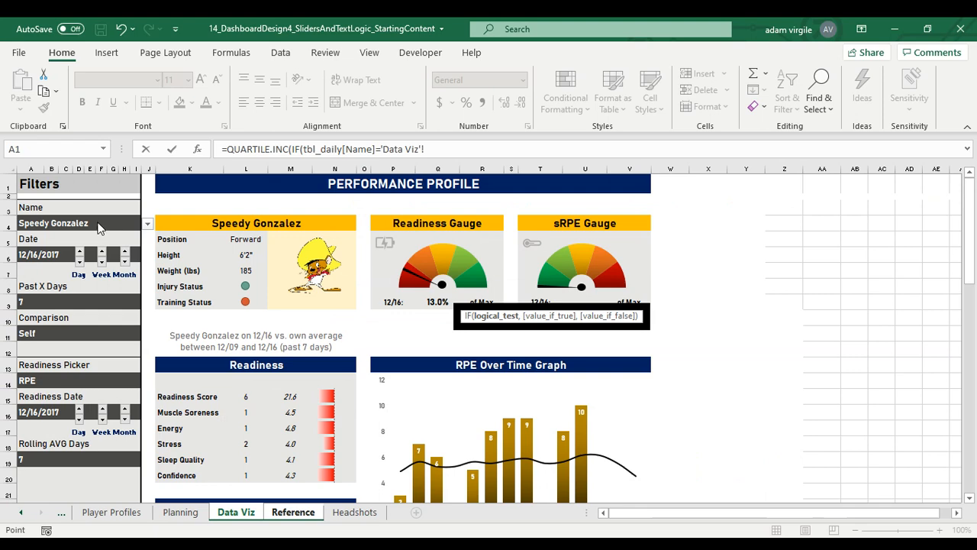
pyautogui.click(443, 149)
pyautogui.press('Escape')
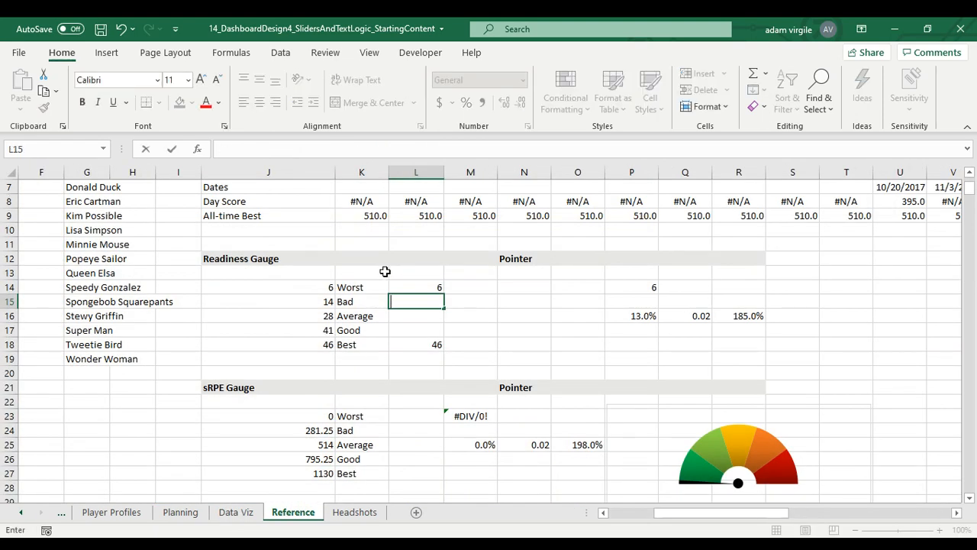
# Begin a QUARTILE.INC formula in L15 with a nested IF that tests tbl_daily[Name] for equality.
pyautogui.write('=QU')
pyautogui.press('Down')
pyautogui.press('Tab')
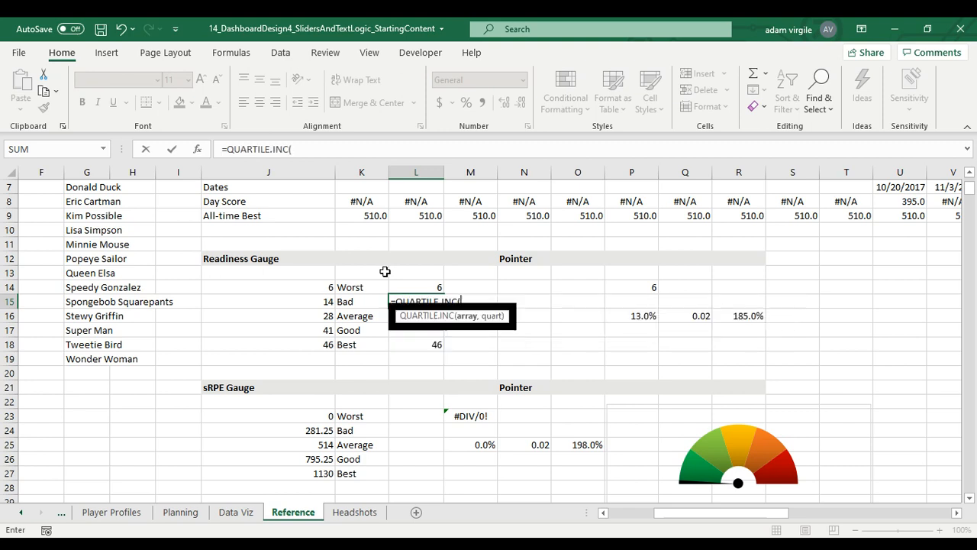
pyautogui.write('I')
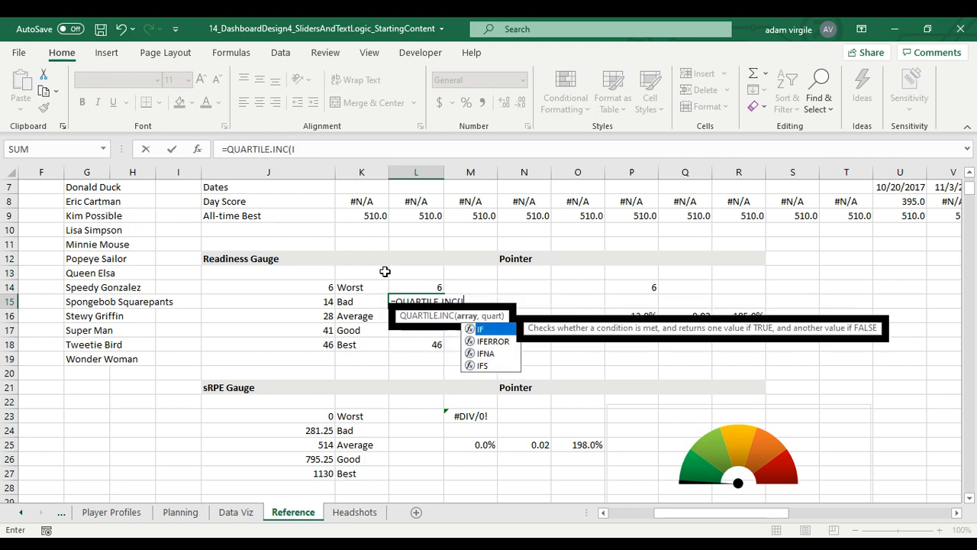
pyautogui.write('F(tbl_daily[')
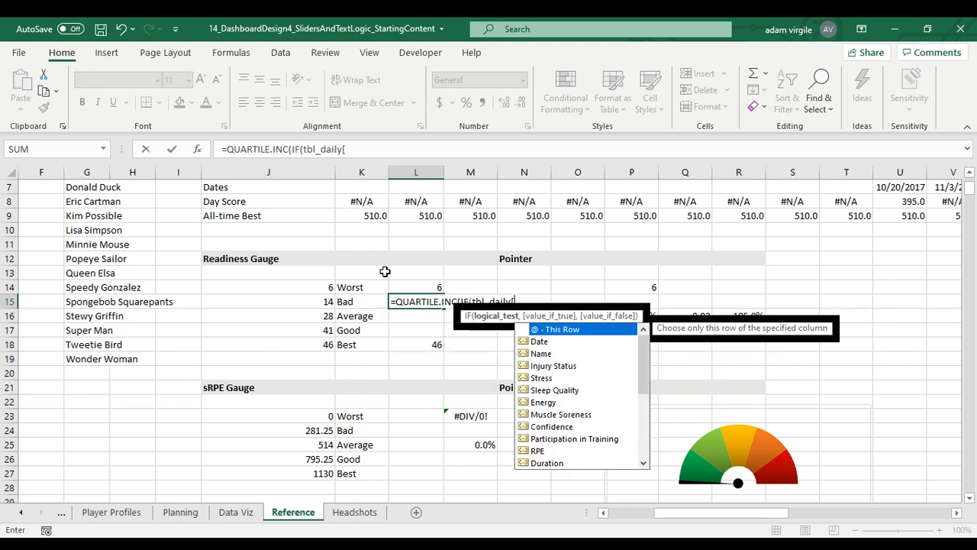
pyautogui.write('Name]=')
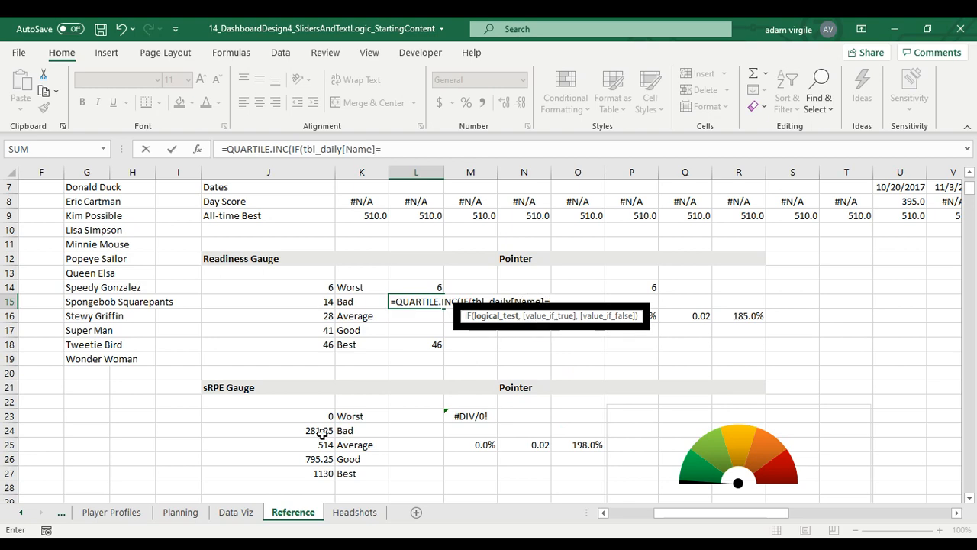
# Complete the IF test with the absolute reference 'Data Viz'!$A$4 and continue to the value_if_true argument.
pyautogui.click(240, 513)
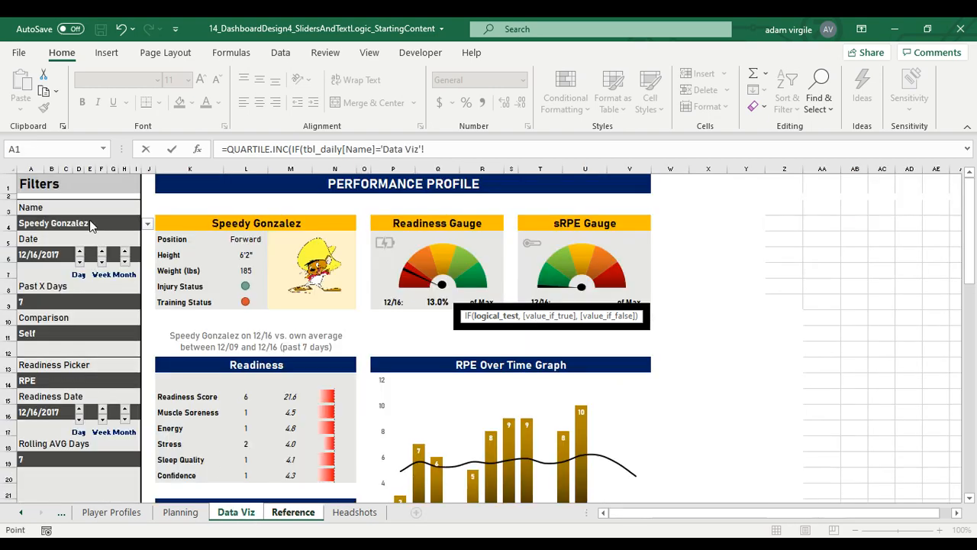
pyautogui.click(57, 225)
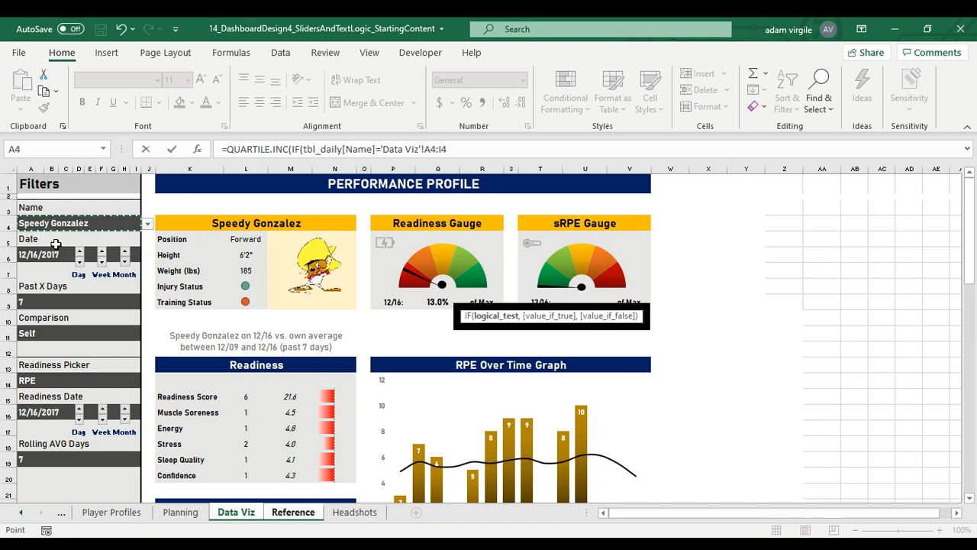
pyautogui.click(447, 149)
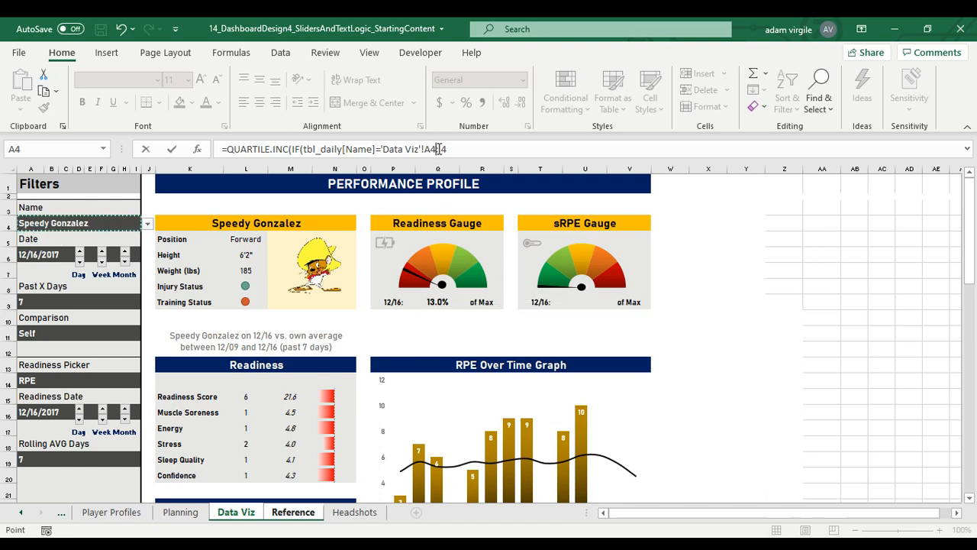
pyautogui.press('BackSpace')
pyautogui.press('BackSpace')
pyautogui.press('BackSpace')
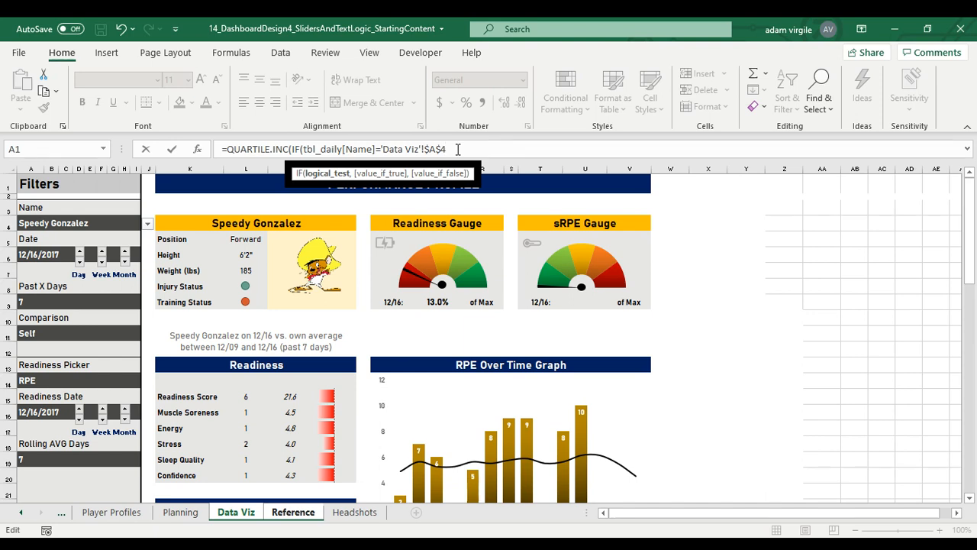
pyautogui.write(',')
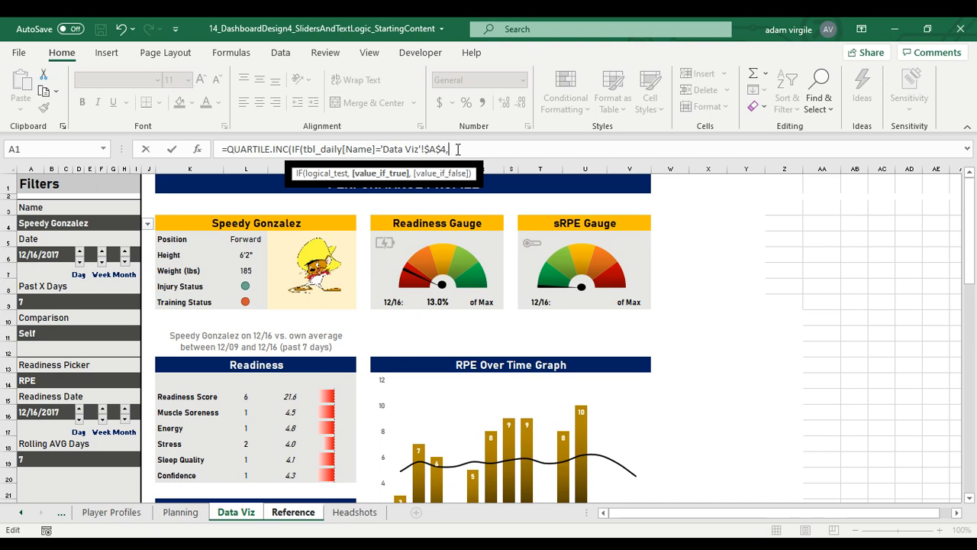
pyautogui.write('d')
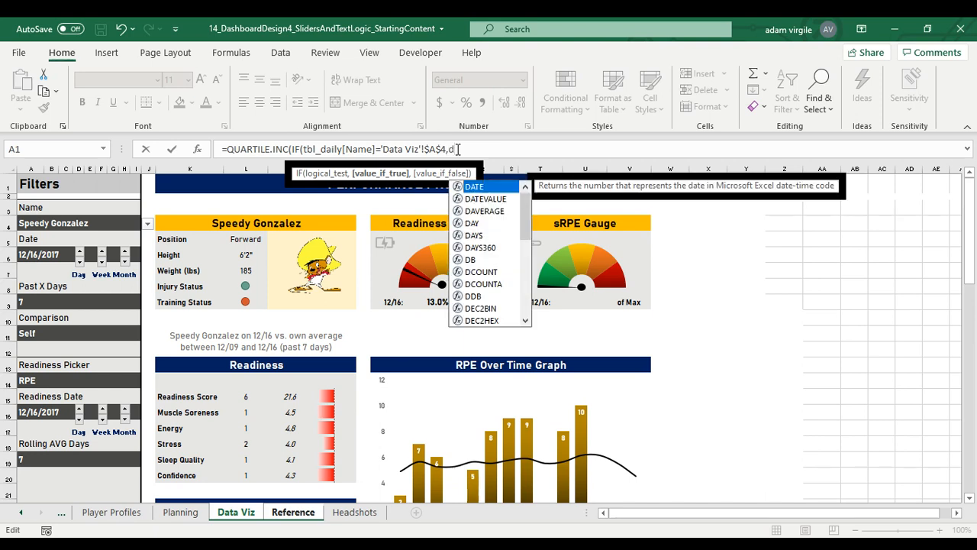
pyautogui.press('BackSpace')
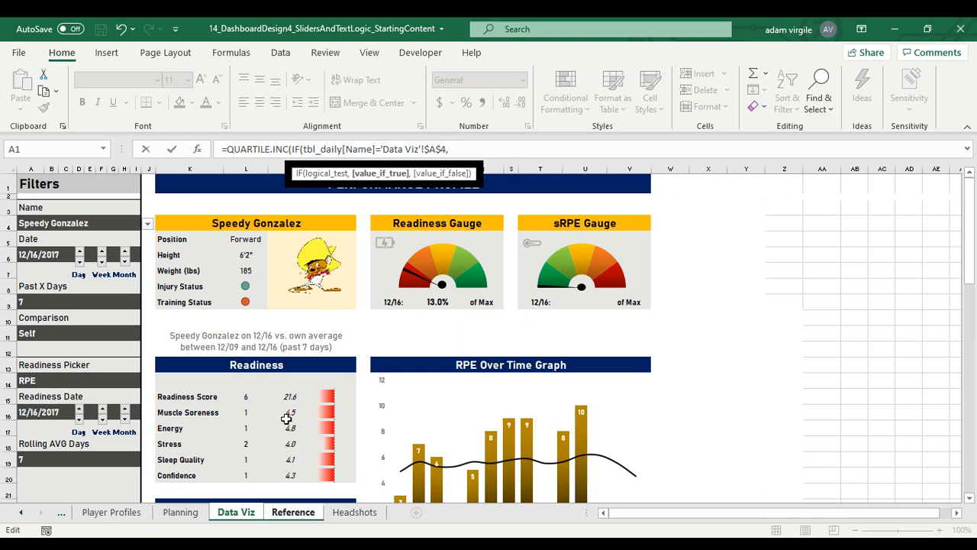
# Use tbl_daily[Readiness Score] as the IF's value_if_true argument, omit value_if_false, and close the IF.
pyautogui.write('tbl')
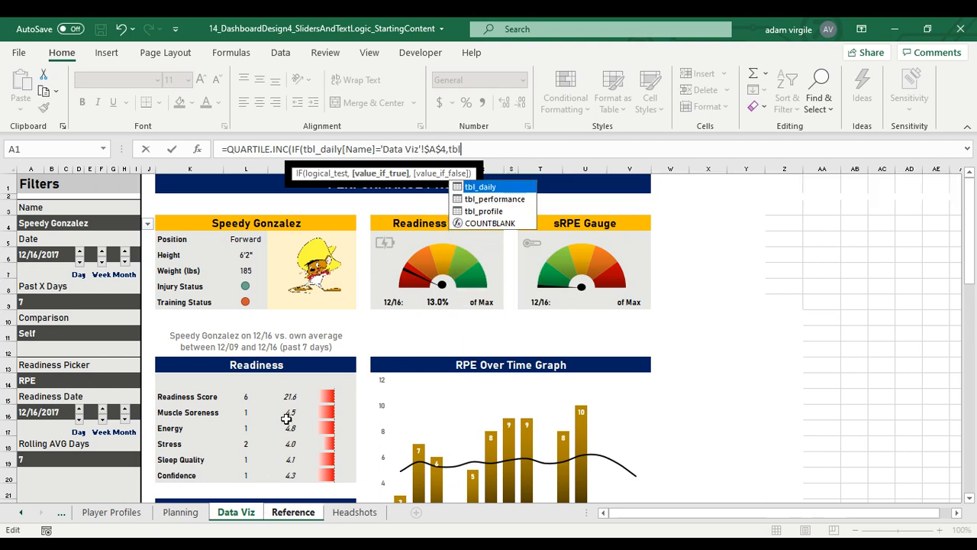
pyautogui.press('Tab')
pyautogui.write('[Rea')
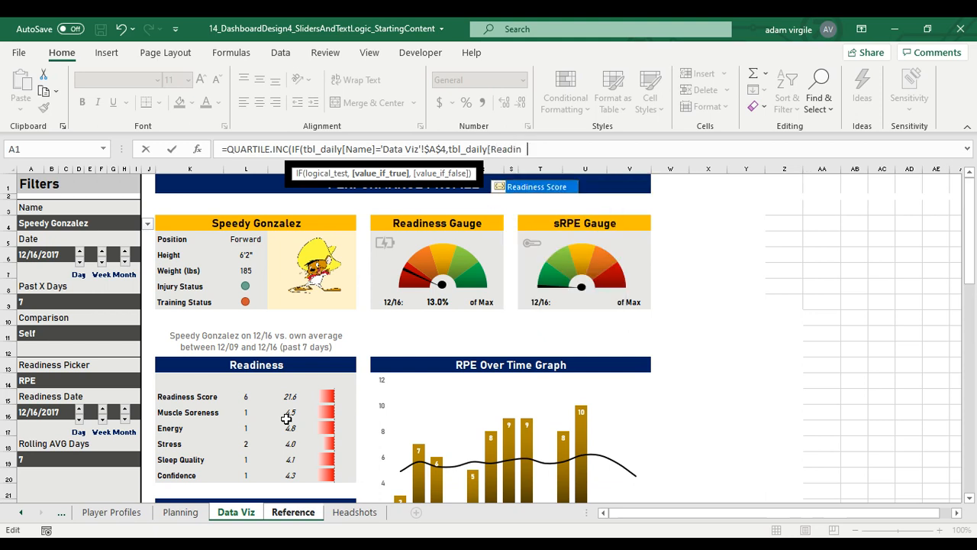
pyautogui.write('diness Score],')
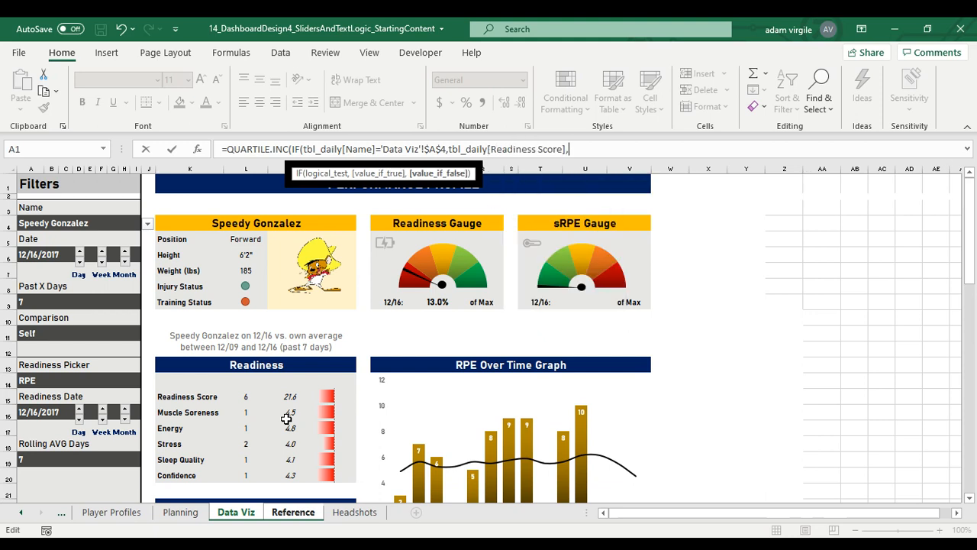
pyautogui.press('BackSpace')
pyautogui.write(')')
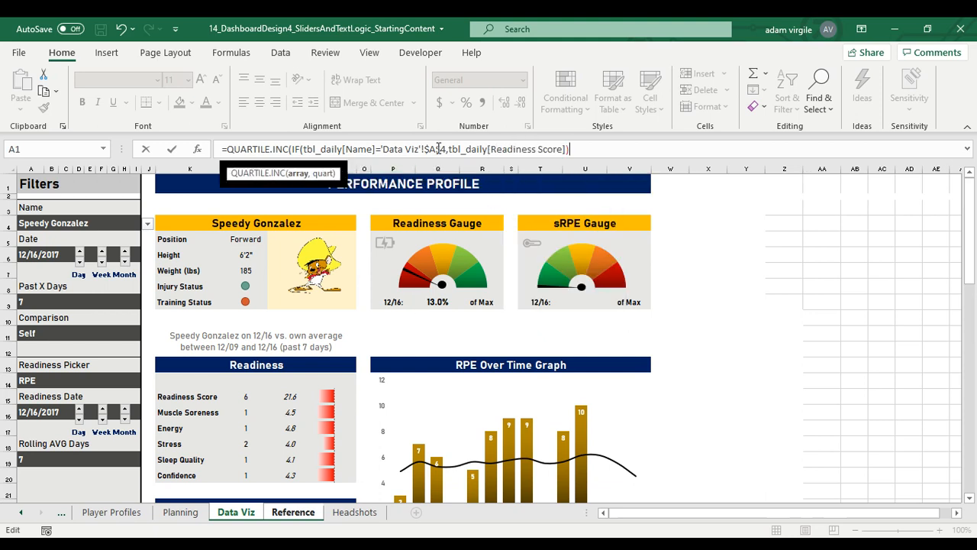
pyautogui.press('BackSpace')
pyautogui.write(',')
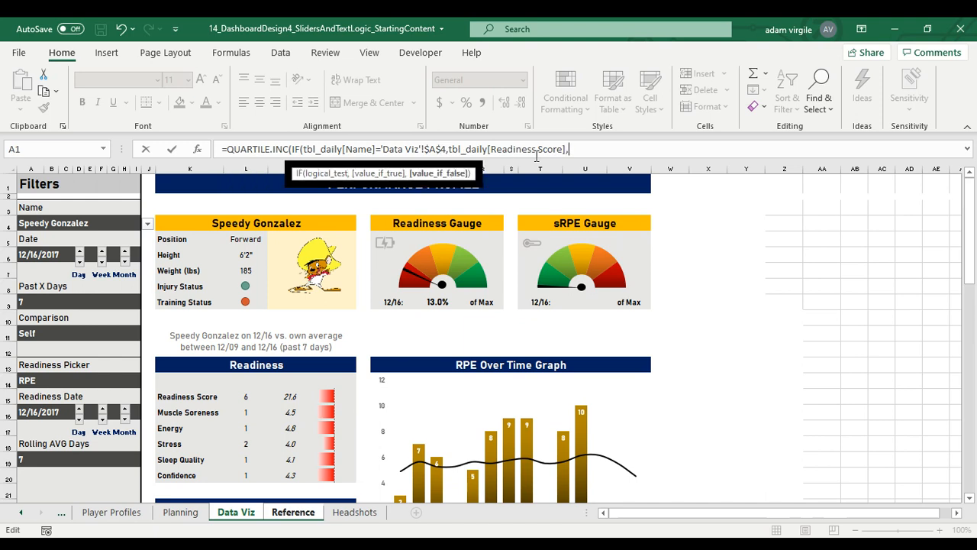
pyautogui.press('BackSpace')
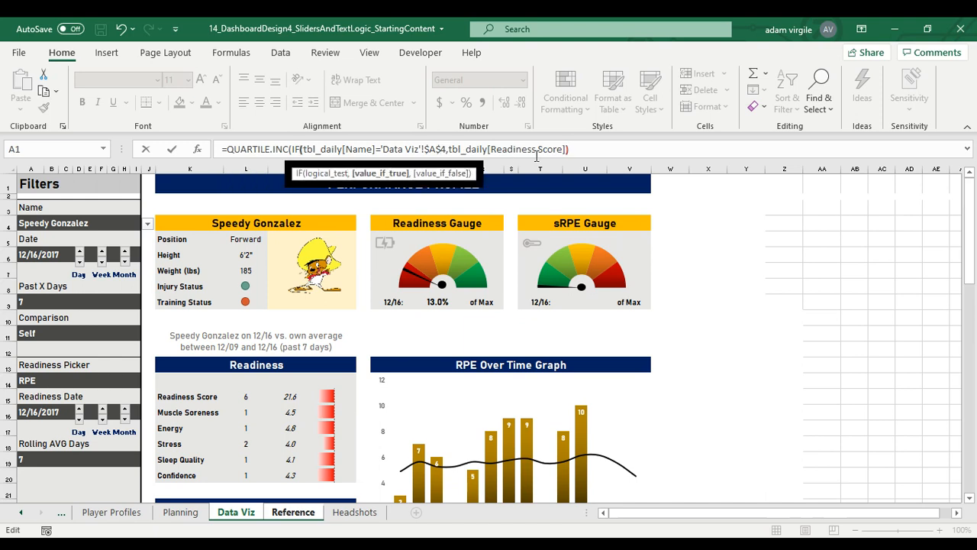
pyautogui.write(')')
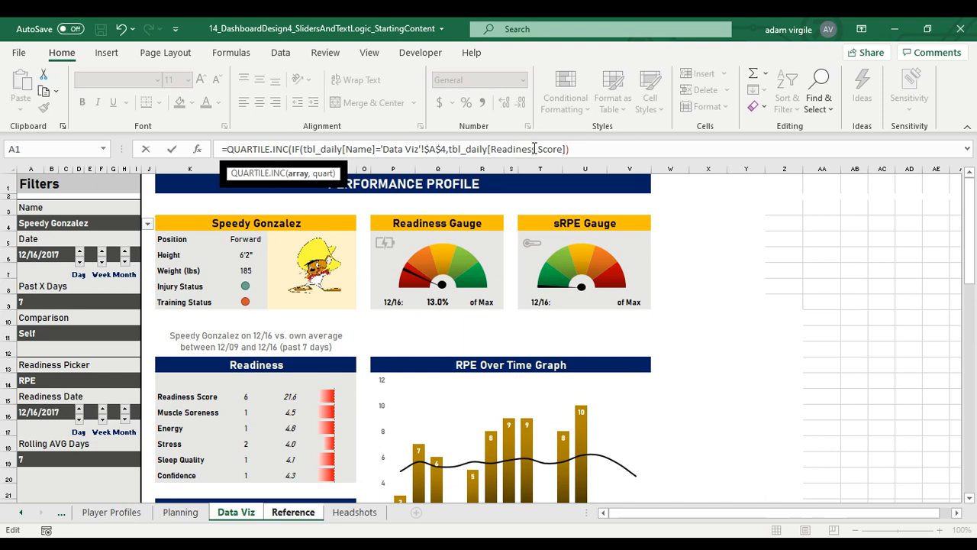
# Set the QUARTILE.INC quart argument to 1, the first quartile, and complete the formula in L15.
pyautogui.write(',')
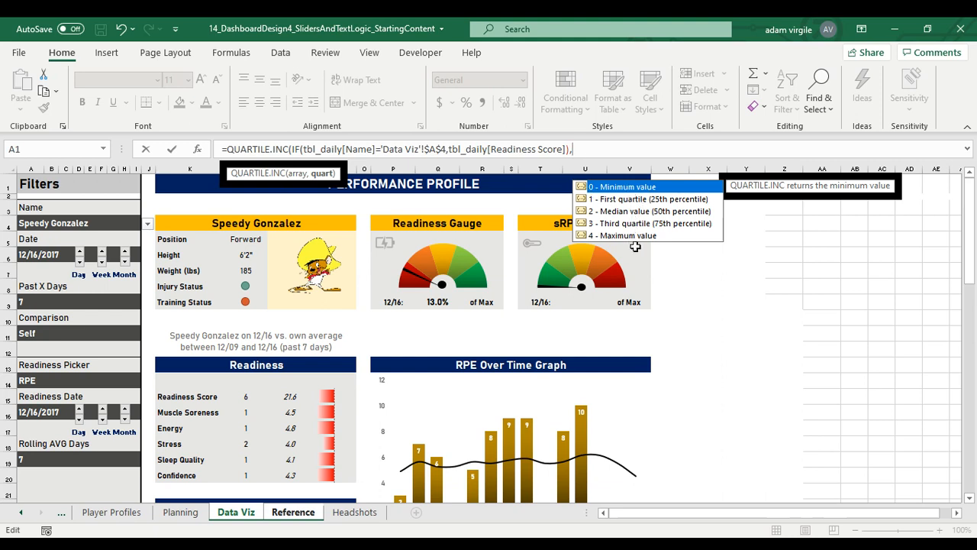
pyautogui.doubleClick(641, 199)
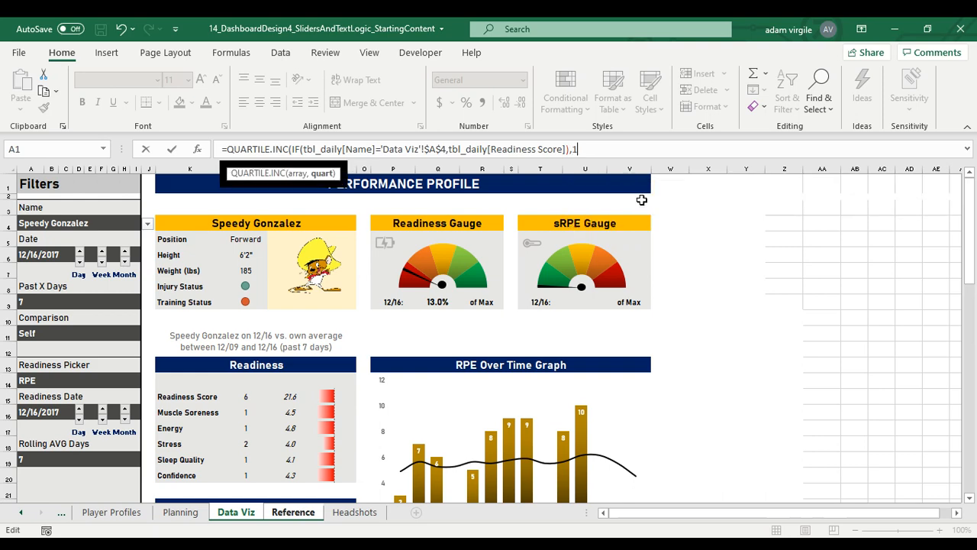
pyautogui.write(')')
pyautogui.press('Return')
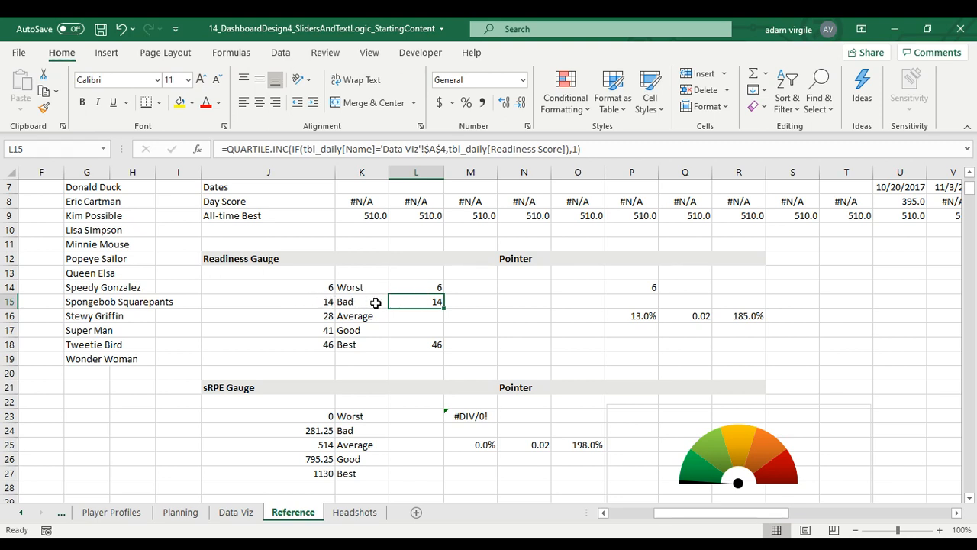
# Copy the L15 formula to the Average row in L16 and change its quart argument to 2.
pyautogui.hotkey('ctrl', 'c')
pyautogui.click(436, 315)
pyautogui.hotkey('ctrl', 'v')
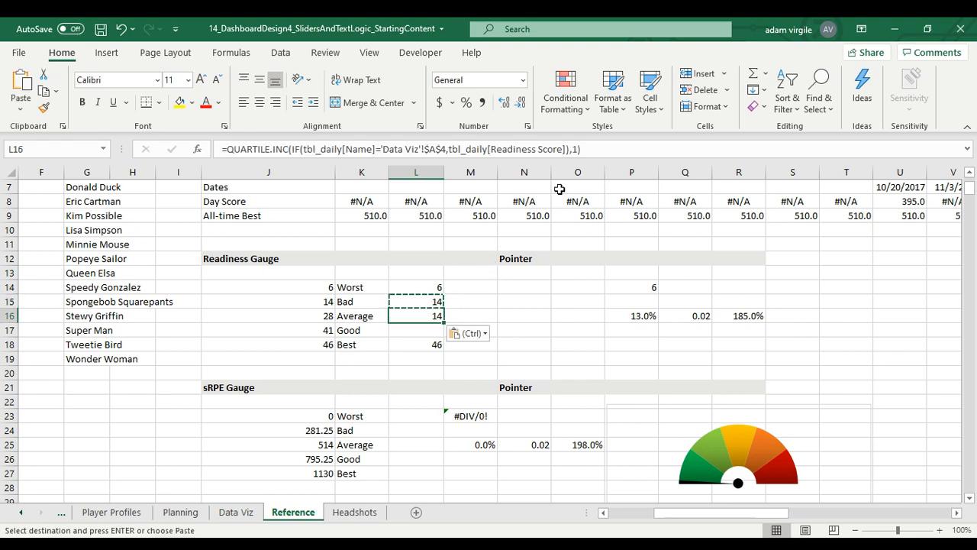
pyautogui.click(577, 149)
pyautogui.press('BackSpace')
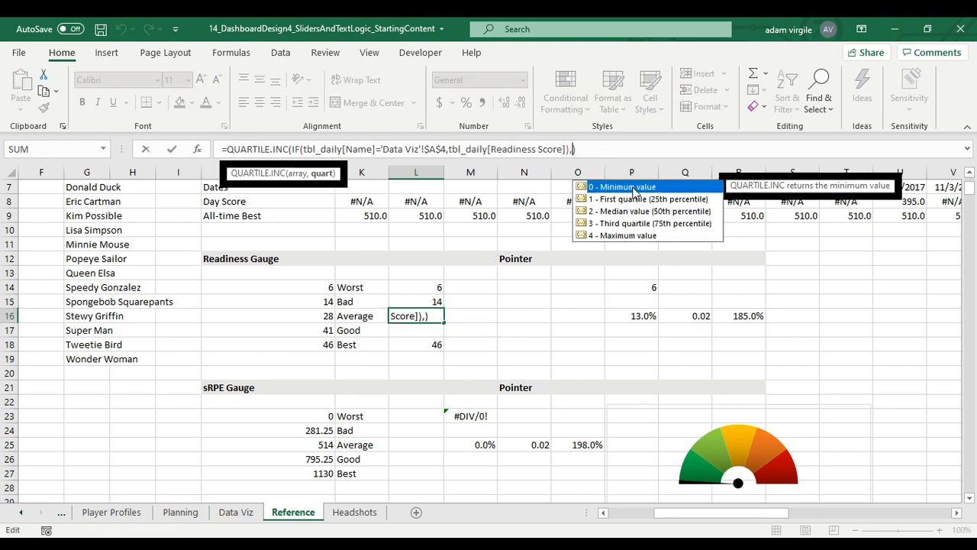
pyautogui.write('2')
pyautogui.press('Return')
pyautogui.press('Up')
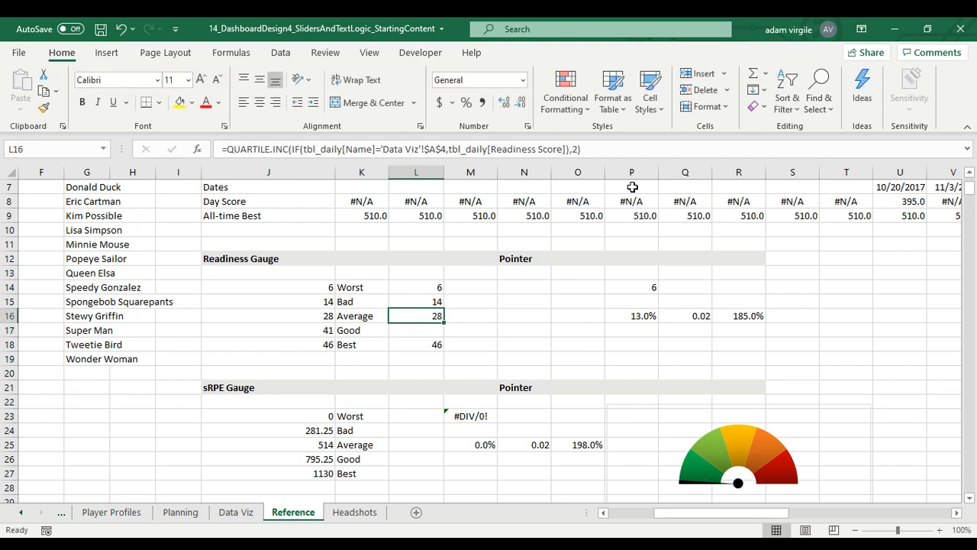
pyautogui.press('Delete')
pyautogui.write('F')
pyautogui.press('Escape')
pyautogui.hotkey('ctrl', 'z')
# Copy the L16 formula to the Good row in L17 and change its quart argument to 3.
pyautogui.hotkey('ctrl', 'c')
pyautogui.press('Down')
pyautogui.hotkey('ctrl', 'v')
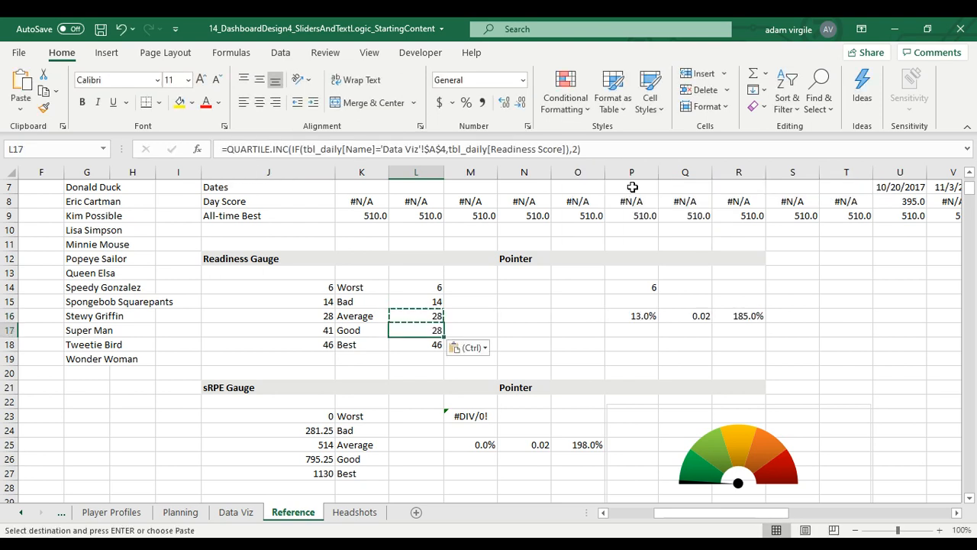
pyautogui.click(580, 150)
pyautogui.press('BackSpace')
pyautogui.write('3')
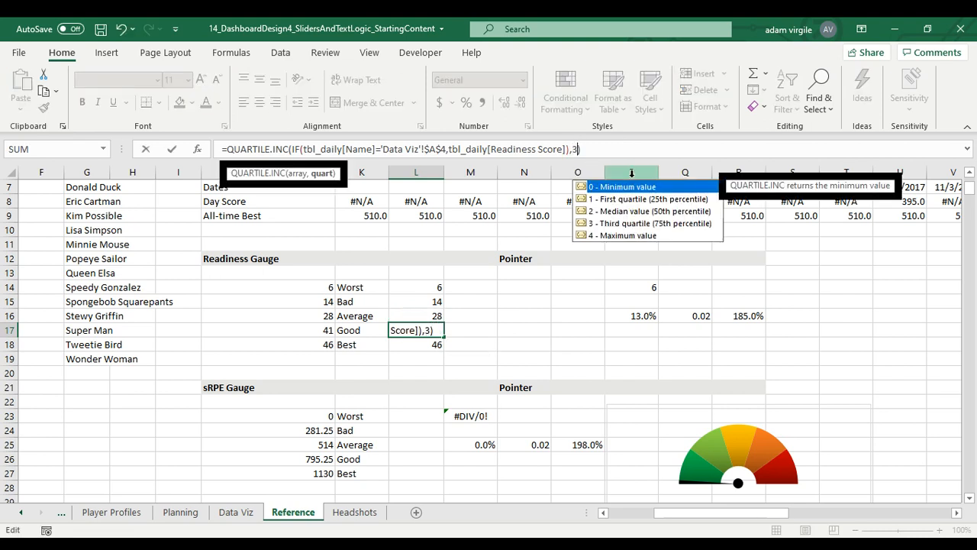
pyautogui.press('Return')
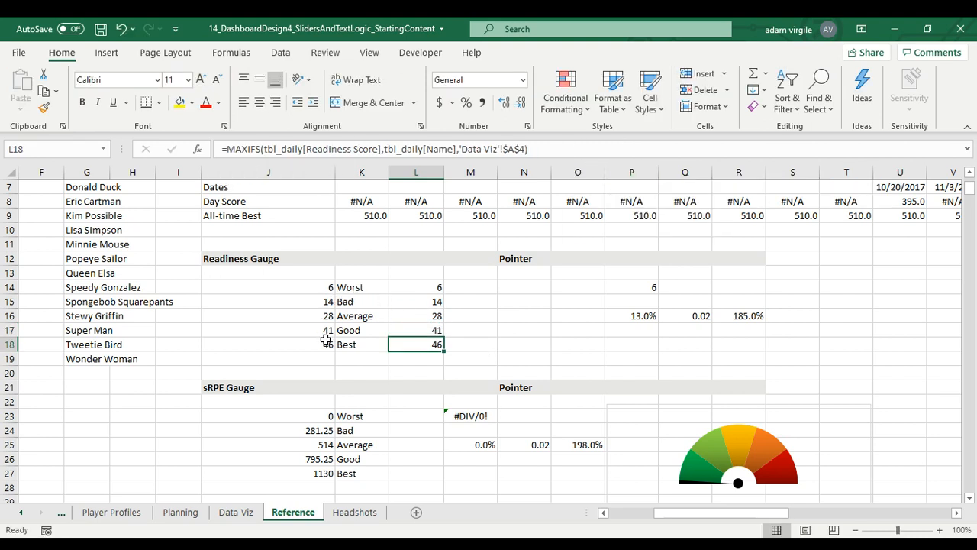
# Copy the L15 quartile formula to M14, change its quart argument to 0, and compare it with L14.
pyautogui.click(437, 303)
pyautogui.hotkey('ctrl', 'c')
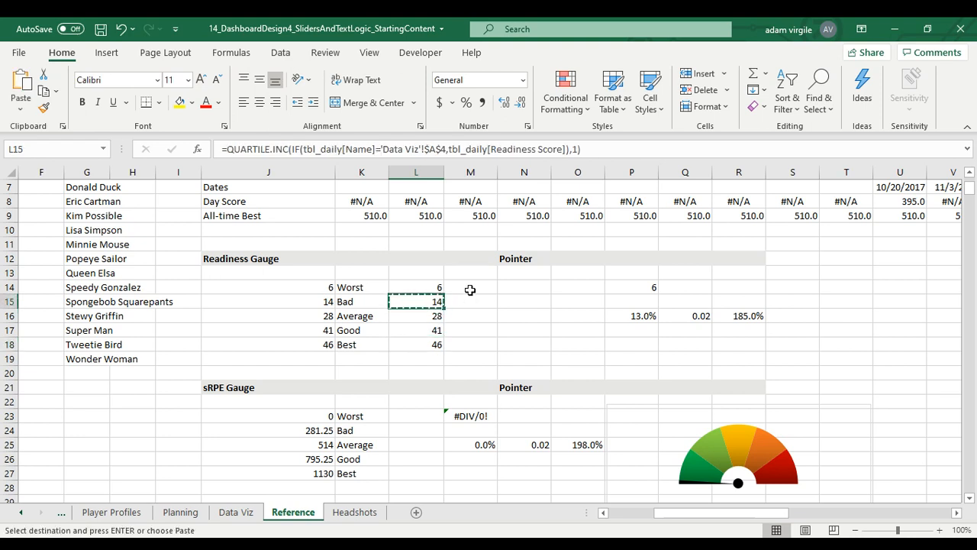
pyautogui.click(471, 286)
pyautogui.hotkey('ctrl', 'v')
pyautogui.click(578, 150)
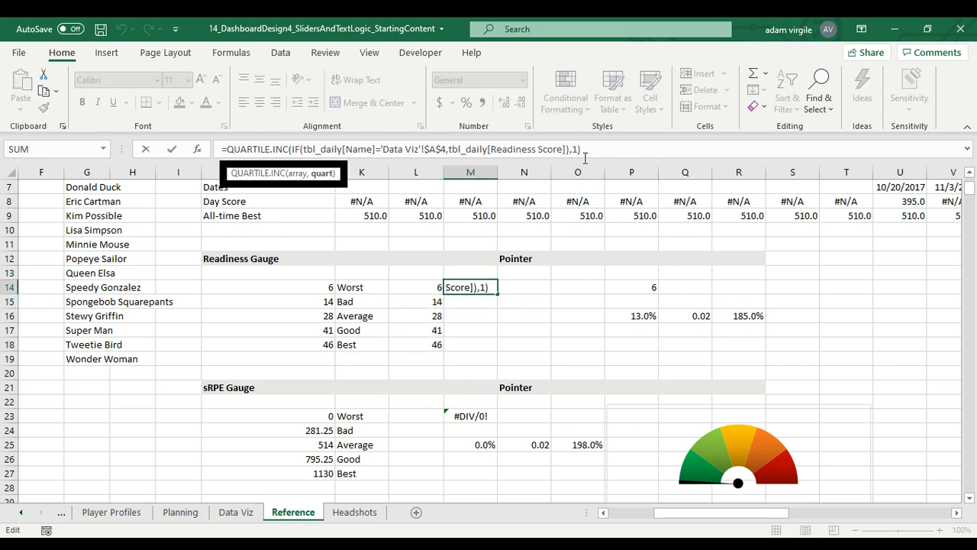
pyautogui.press('BackSpace')
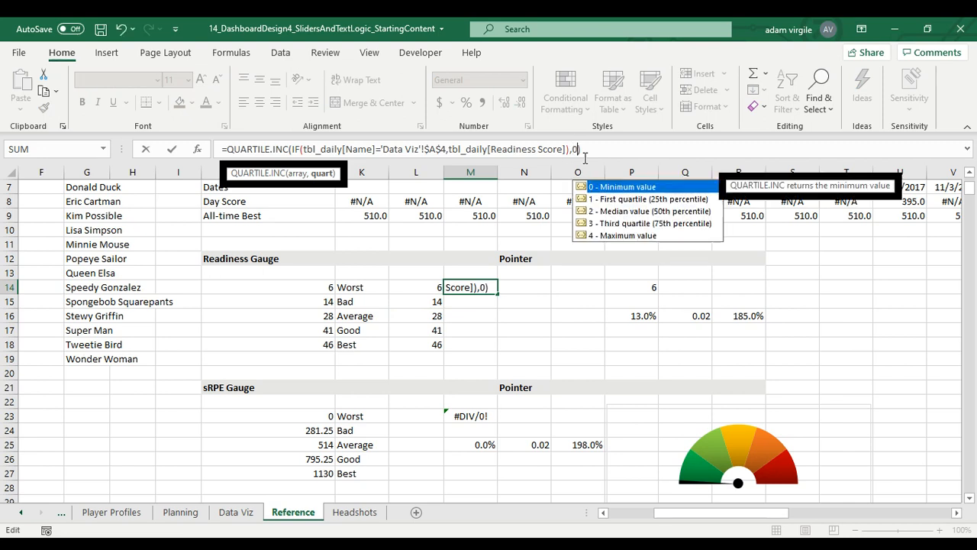
pyautogui.press('Return')
pyautogui.click(464, 287)
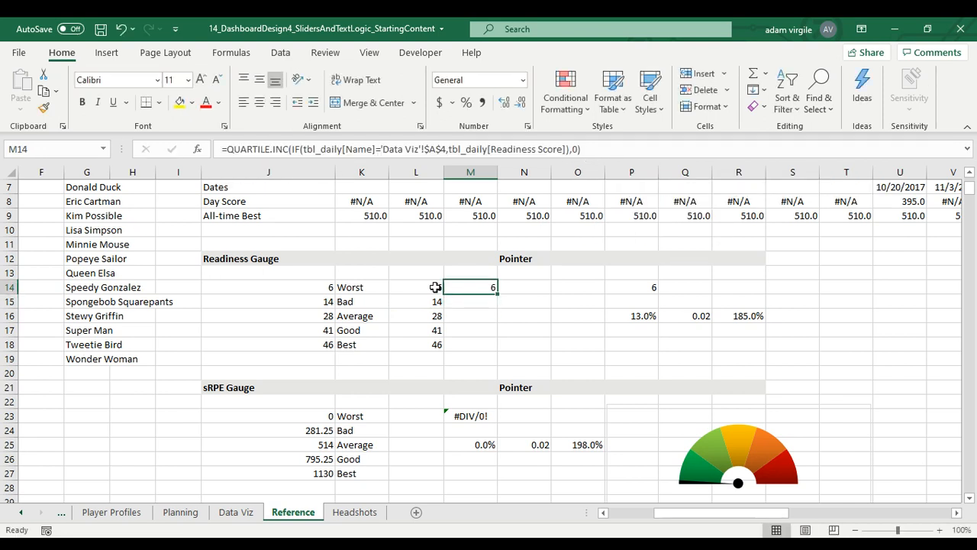
pyautogui.click(439, 287)
# Copy the M14 formula to the Best row in M18 and change its quart argument to 4.
pyautogui.click(466, 285)
pyautogui.hotkey('ctrl', 'c')
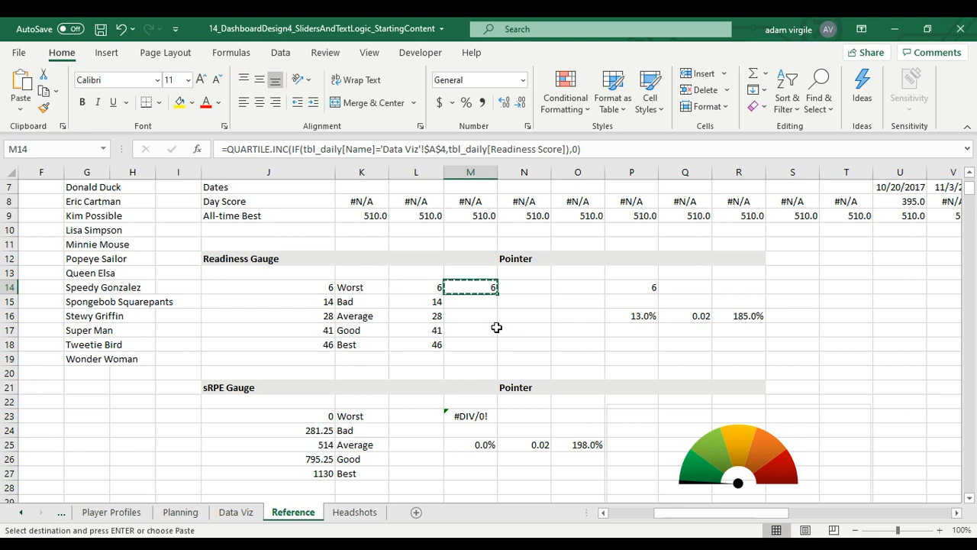
pyautogui.click(488, 330)
pyautogui.click(481, 344)
pyautogui.hotkey('ctrl', 'v')
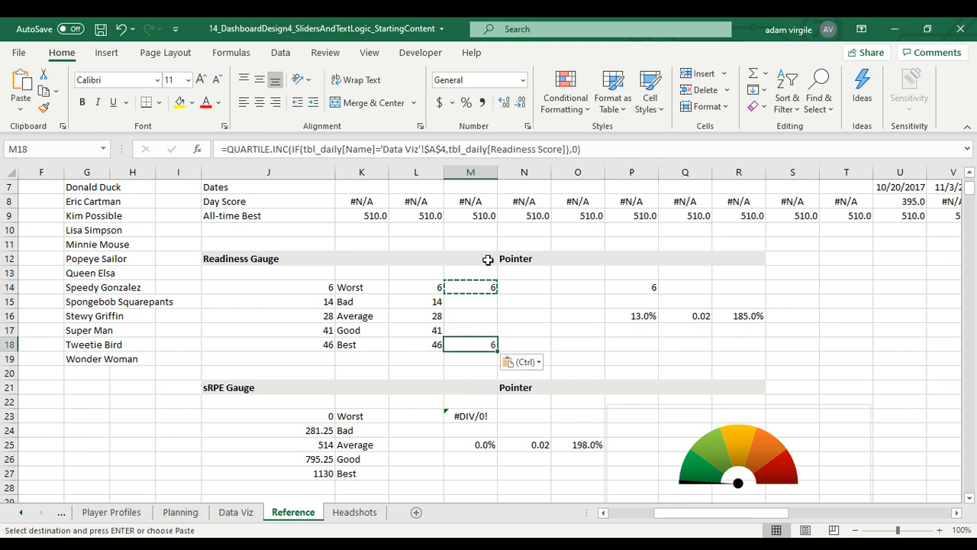
pyautogui.click(584, 150)
pyautogui.press('Left')
pyautogui.press('BackSpace')
pyautogui.write('4')
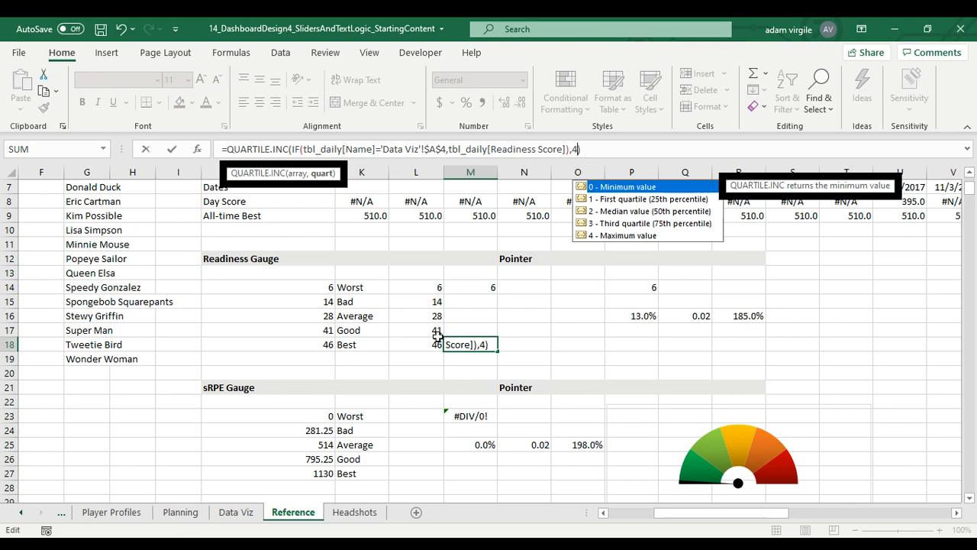
pyautogui.press('Return')
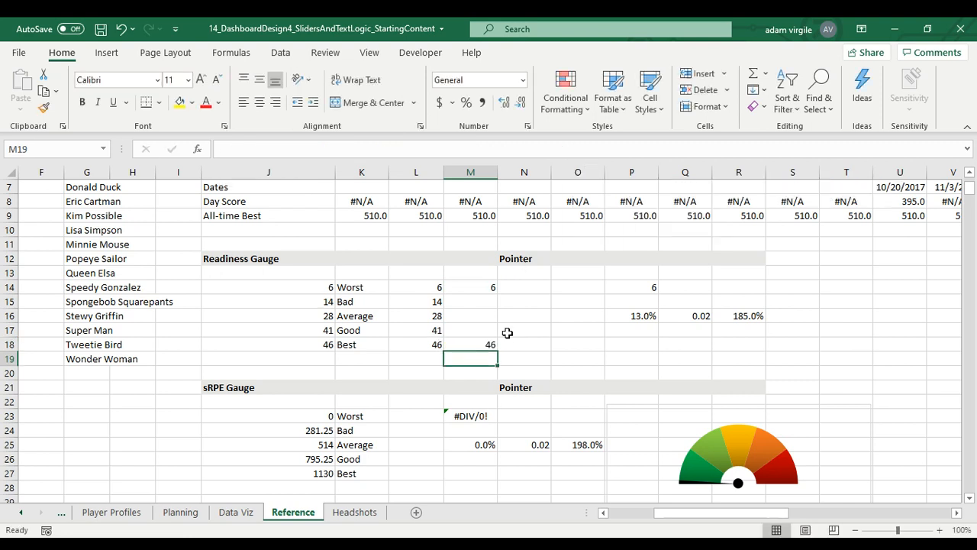
# Review the MAXIFS formula in L18 without changing it.
pyautogui.click(438, 345)
pyautogui.press('F2')
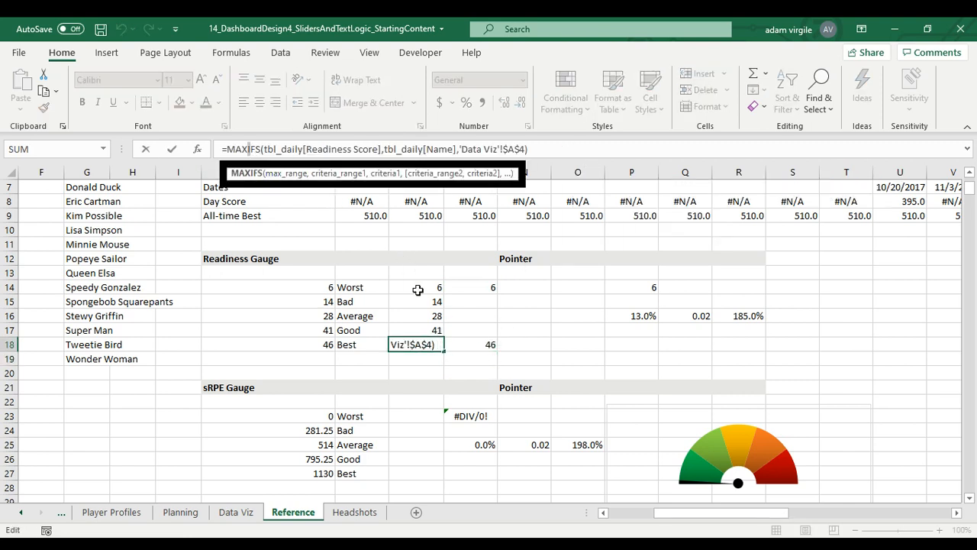
pyautogui.press('Escape')
# Clear the contents of the alternative quartile cells M14:M18.
pyautogui.click(467, 284)
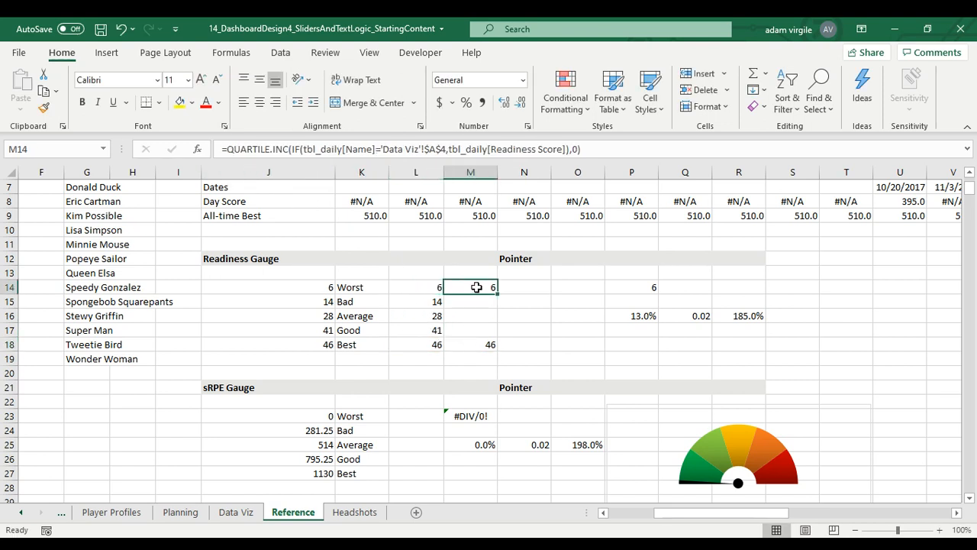
pyautogui.moveTo(497, 294); pyautogui.dragTo(487, 346)
pyautogui.rightClick(487, 346)
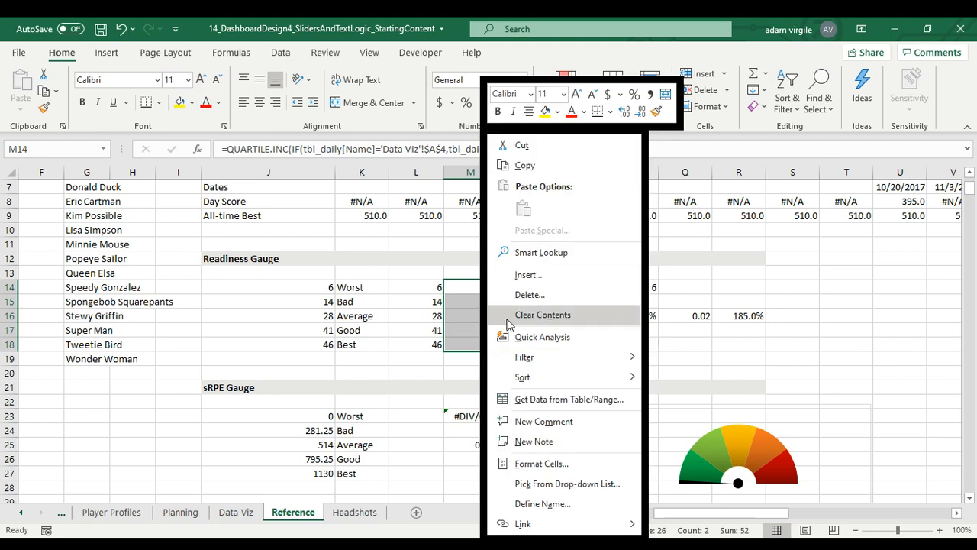
pyautogui.click(532, 318)
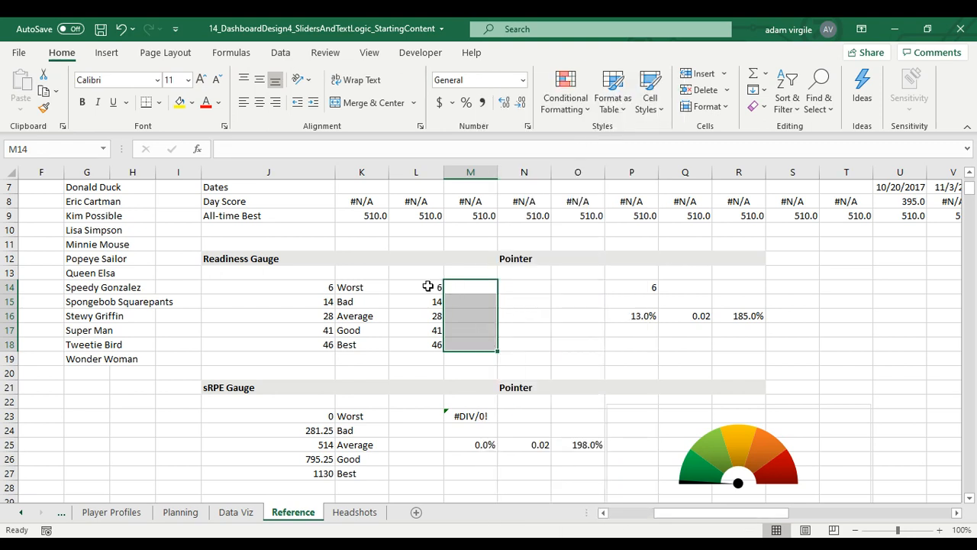
# Compare the rebuilt thresholds in L14:L18 with the original formulas in J14:J18.
pyautogui.moveTo(432, 287); pyautogui.dragTo(429, 345)
pyautogui.click(314, 305)
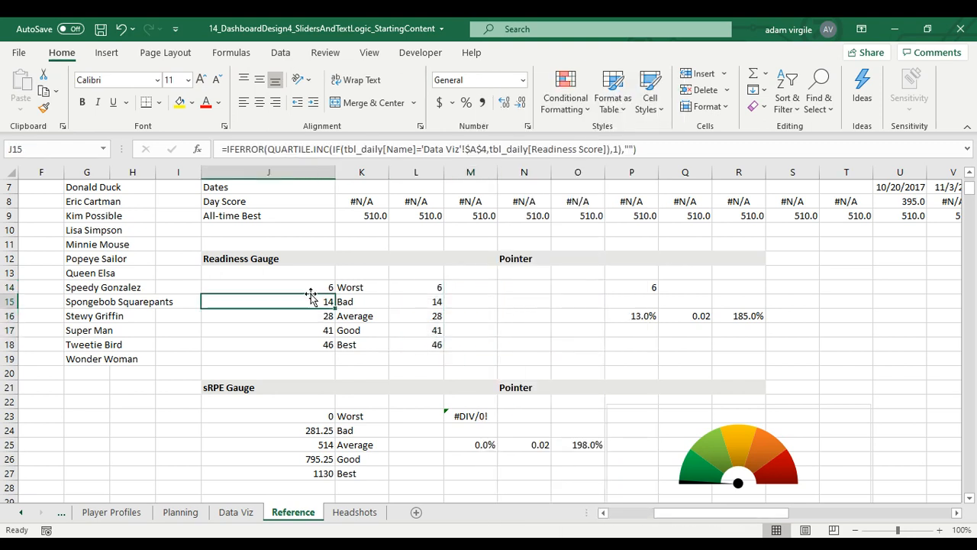
pyautogui.moveTo(311, 288); pyautogui.dragTo(312, 343)
# Clear the contents of the rebuilt threshold cells L14:L18.
pyautogui.moveTo(436, 287); pyautogui.dragTo(437, 342)
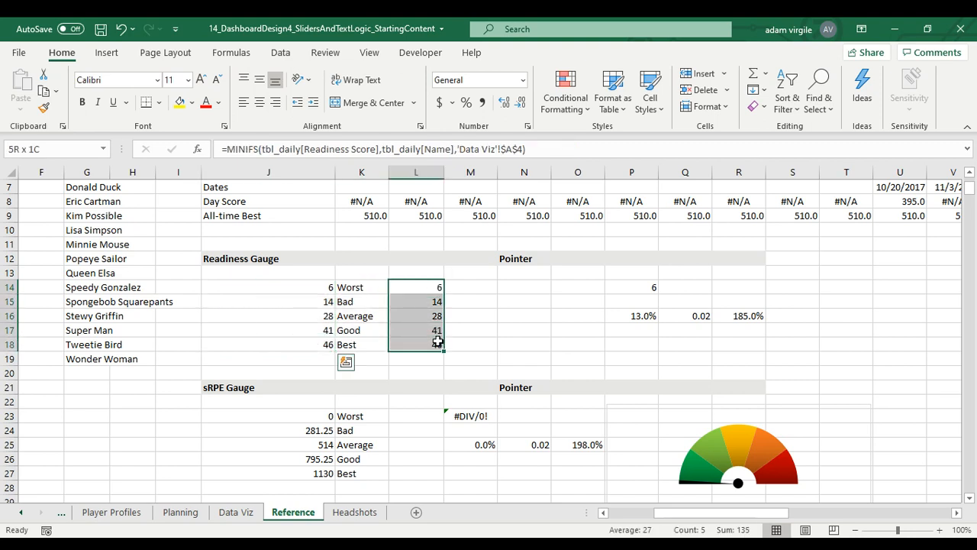
pyautogui.rightClick(419, 306)
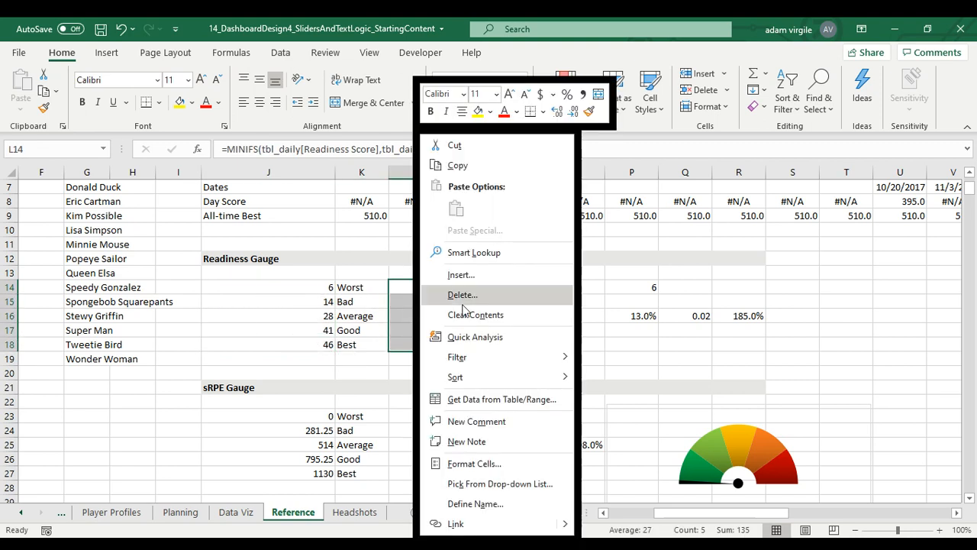
pyautogui.click(534, 314)
pyautogui.click(565, 325)
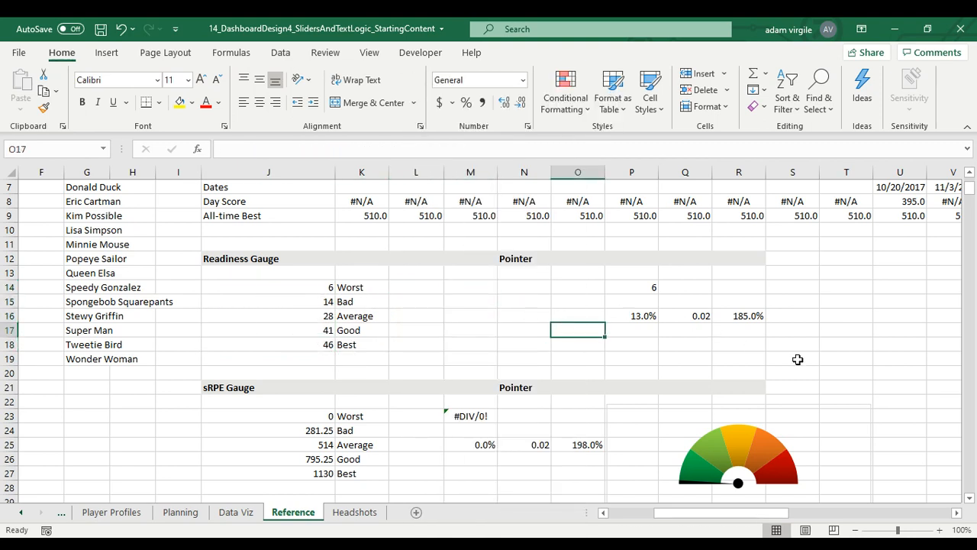
# Move the Readiness Gauge pointer cells from P14:R16 to M14:O16.
pyautogui.click(645, 288)
pyautogui.moveTo(632, 285); pyautogui.dragTo(571, 319)
pyautogui.click(585, 299)
# Examine the AVERAGEIFS formula in M14 and open the Data Viz sheet that holds its name and date criteria.
pyautogui.click(488, 286)
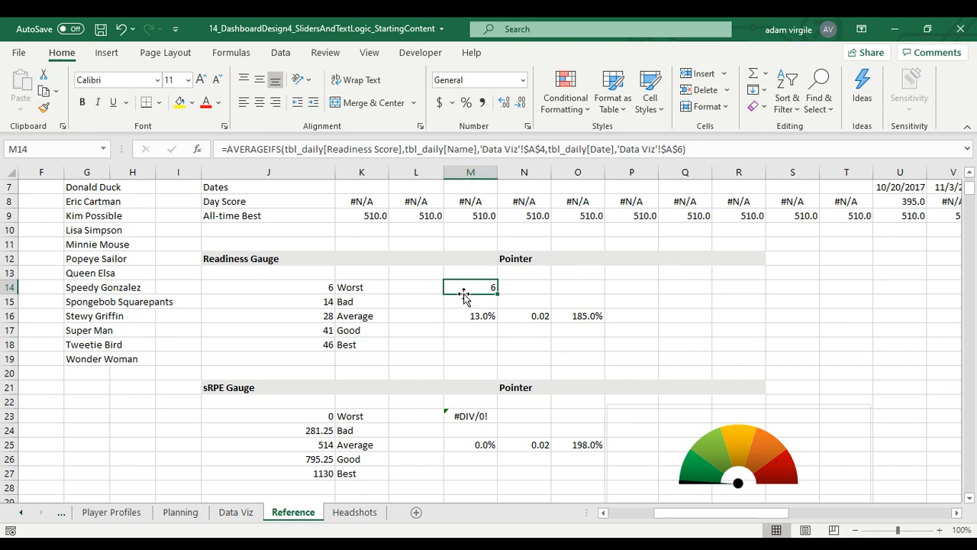
pyautogui.write('=AVERA')
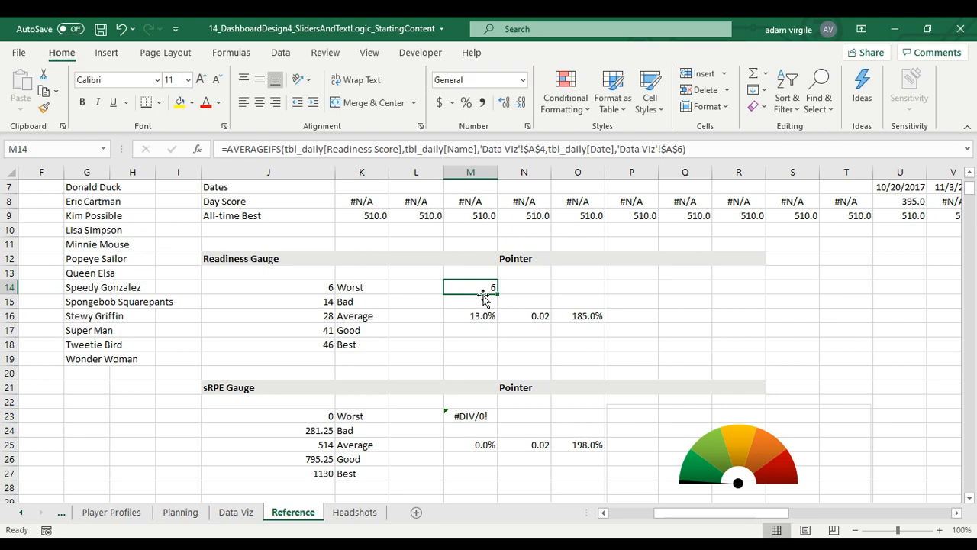
pyautogui.click(235, 512)
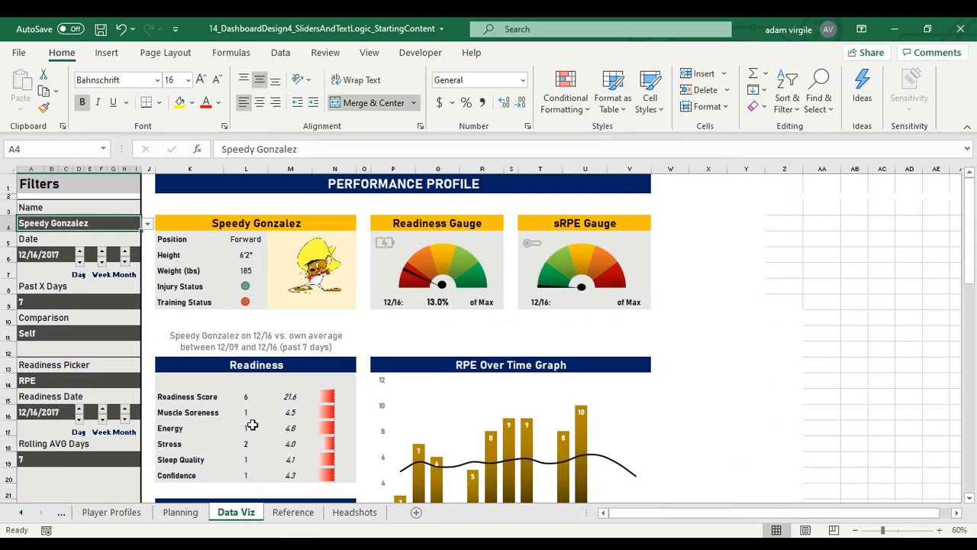
# Copy the Readiness Score formula from L15 on the Data Viz sheet and paste only the formula into M14 on the Reference sheet.
pyautogui.click(246, 396)
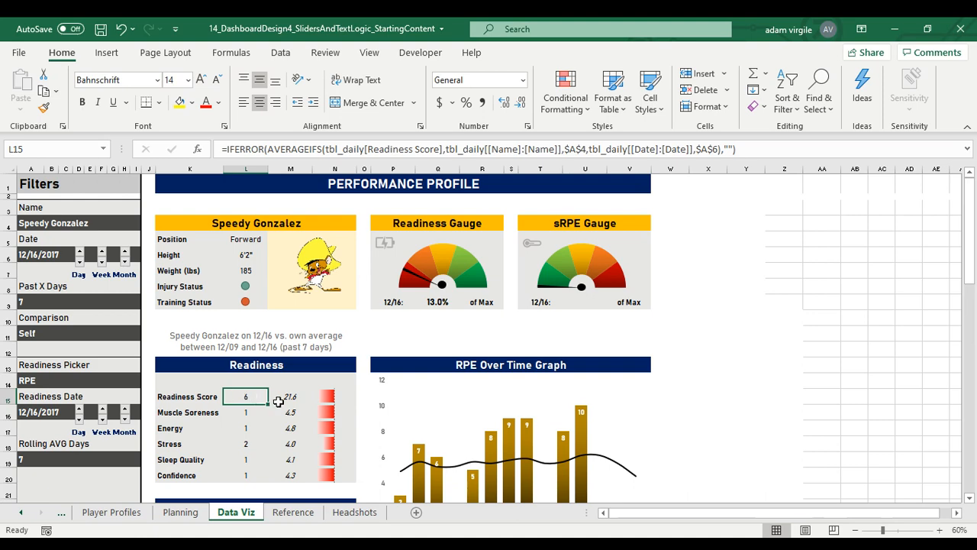
pyautogui.hotkey('ctrl', 'c')
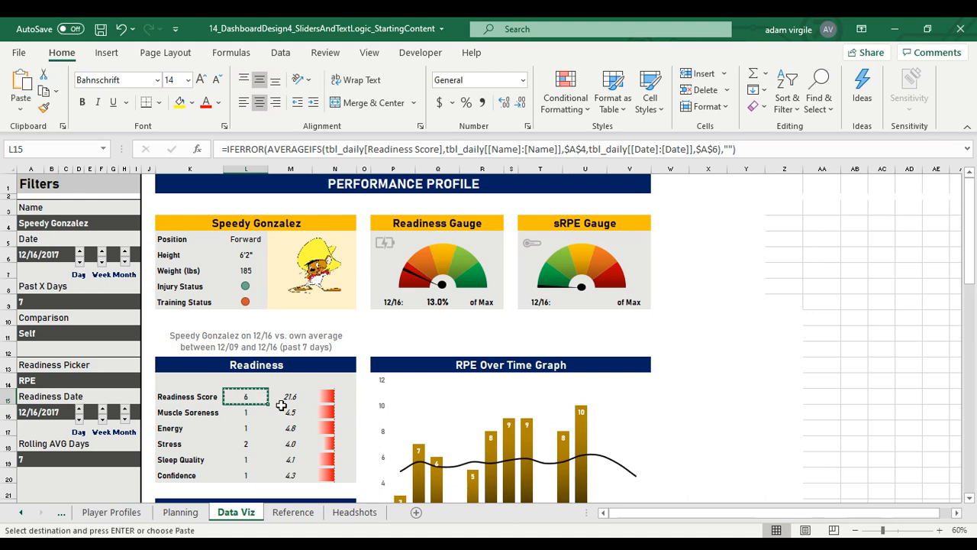
pyautogui.click(293, 512)
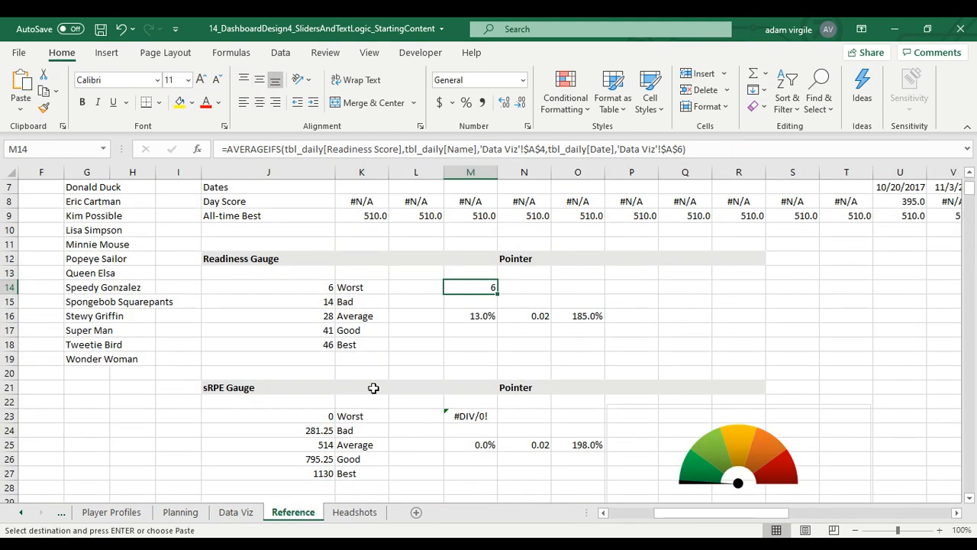
pyautogui.rightClick(467, 288)
pyautogui.click(551, 208)
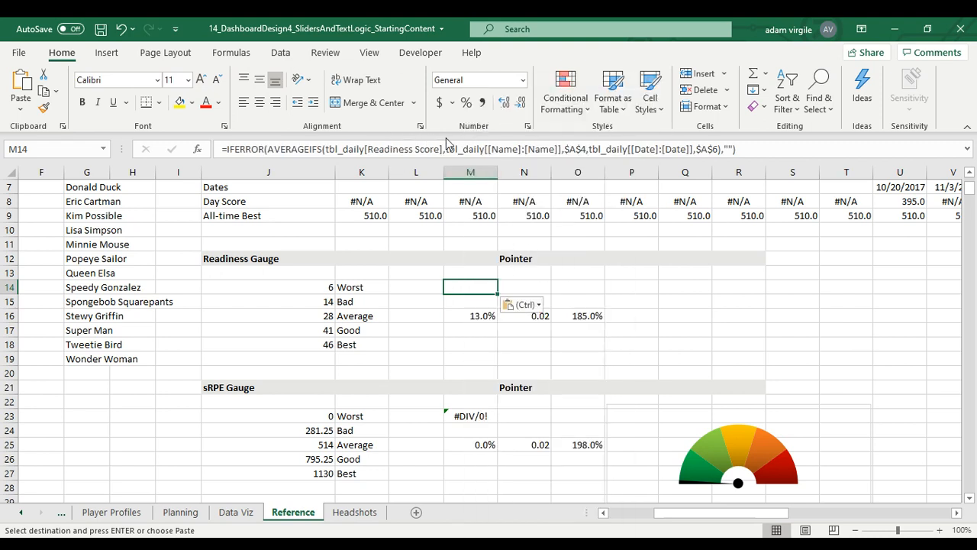
# Examine the average range, name range and name criterion arguments in M14's AVERAGEIFS formula.
pyautogui.click(565, 147)
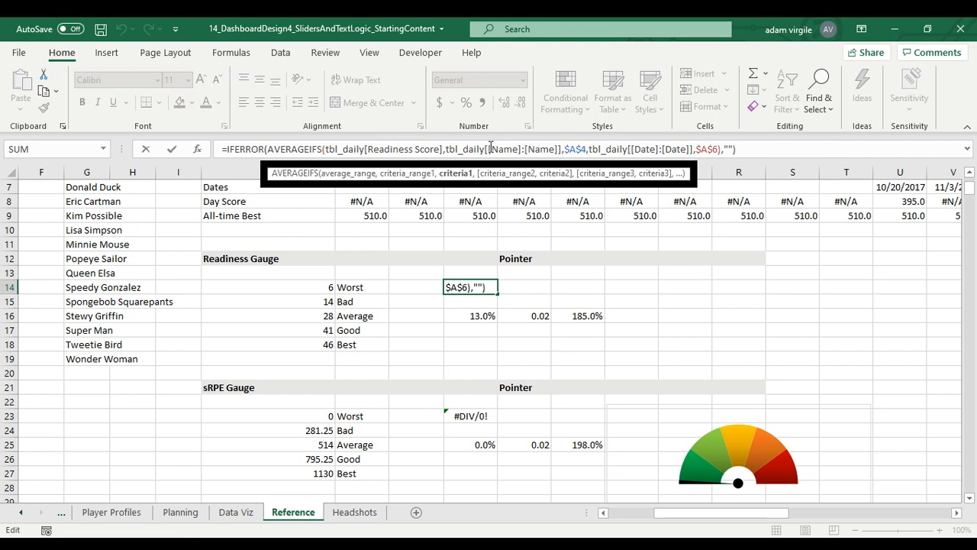
pyautogui.click(503, 149)
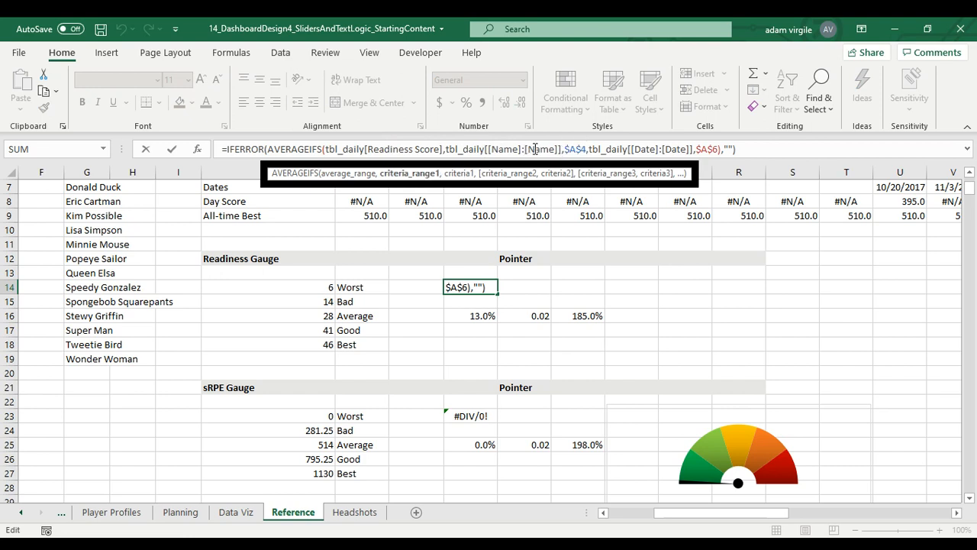
pyautogui.click(588, 148)
pyautogui.click(391, 149)
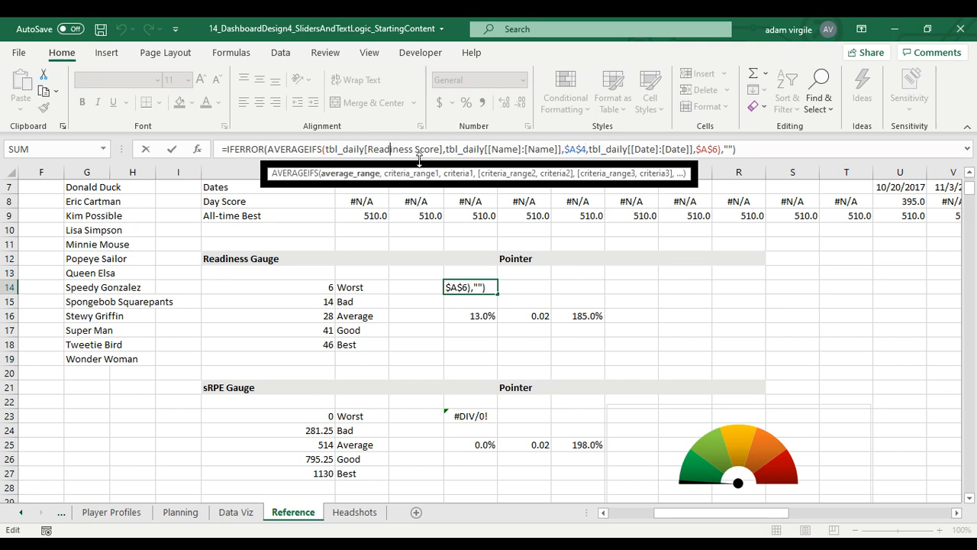
pyautogui.click(525, 149)
pyautogui.click(578, 149)
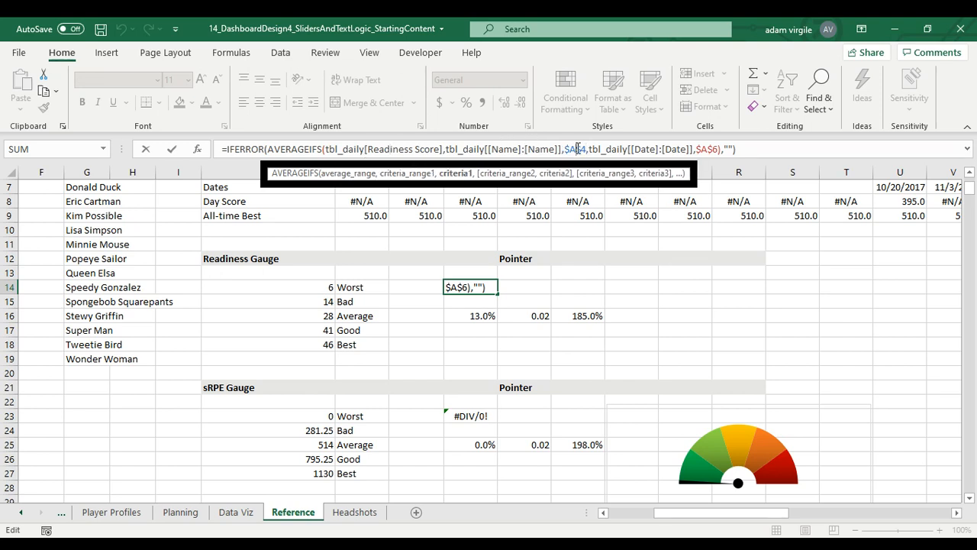
# Replace the $A$4 name criterion in M14's formula with a reference to the single Name filter cell A4 on the Data Viz sheet.
pyautogui.moveTo(672, 516); pyautogui.dragTo(731, 519)
pyautogui.scroll(2, 215, 338)
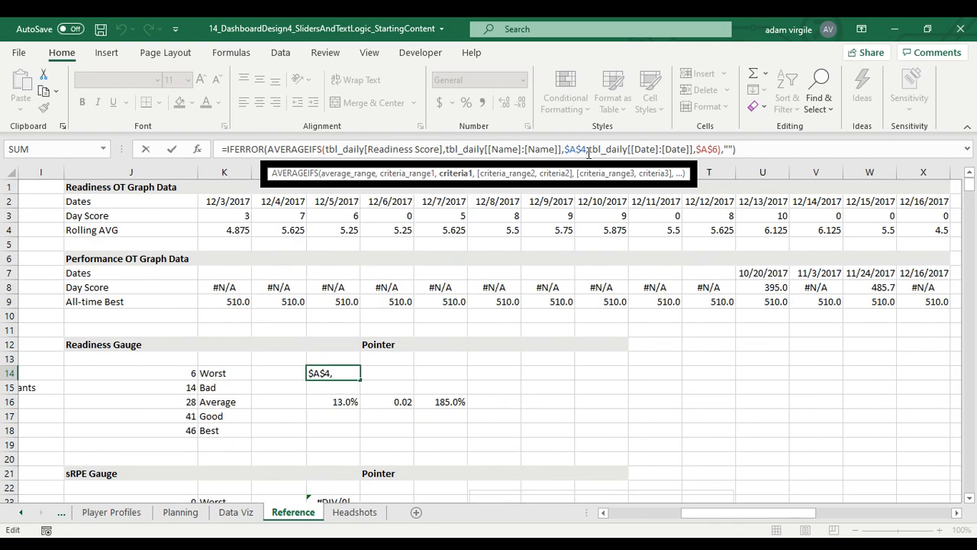
pyautogui.moveTo(587, 150); pyautogui.dragTo(565, 150)
pyautogui.press('BackSpace')
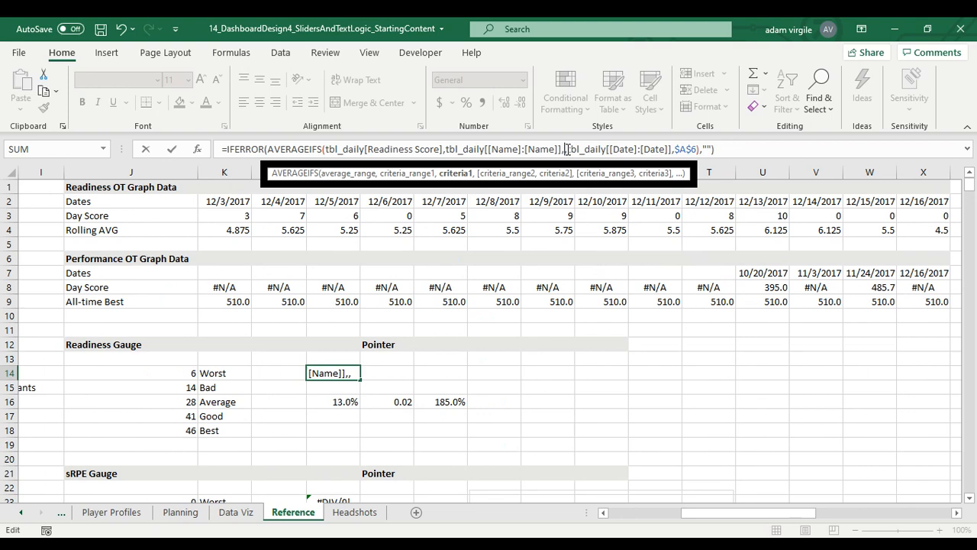
pyautogui.click(236, 511)
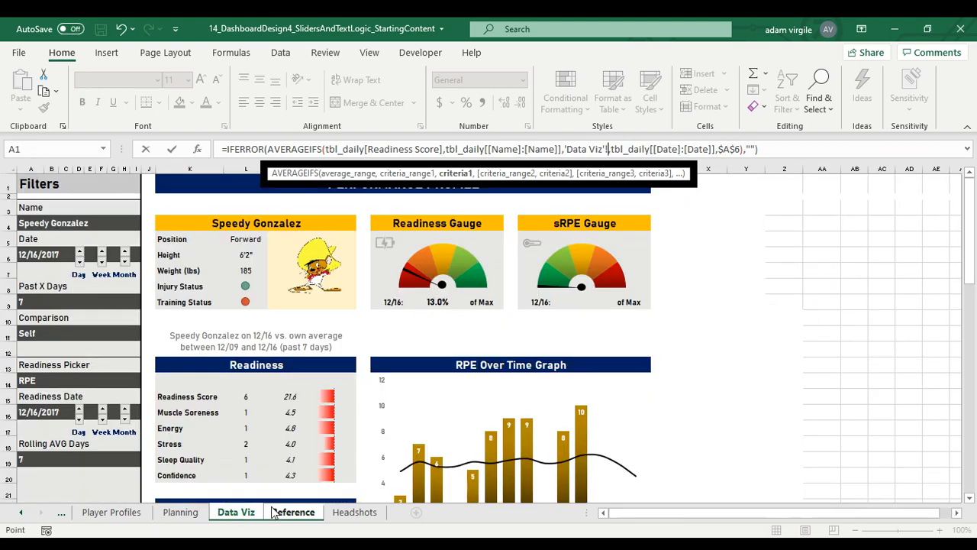
pyautogui.click(80, 224)
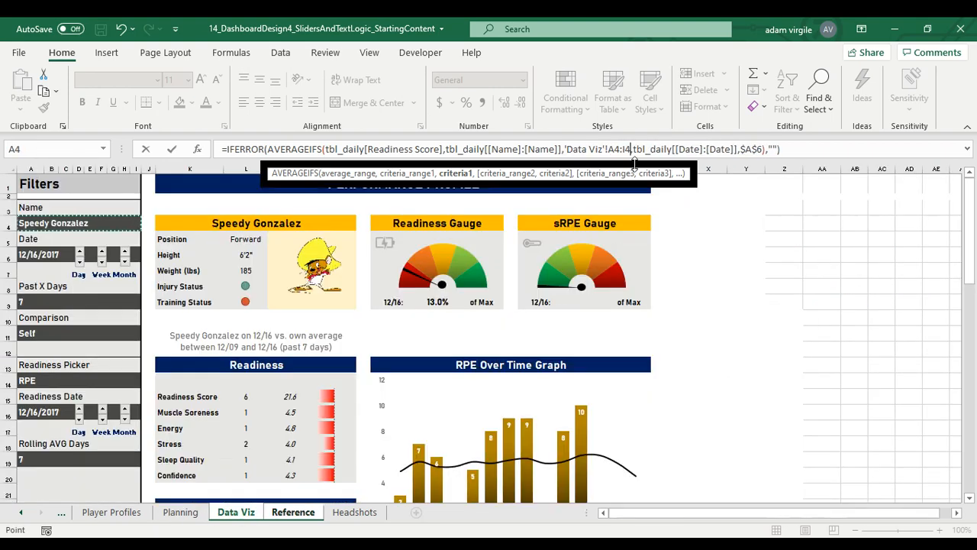
pyautogui.click(630, 150)
pyautogui.press('BackSpace')
pyautogui.press('BackSpace')
pyautogui.press('BackSpace')
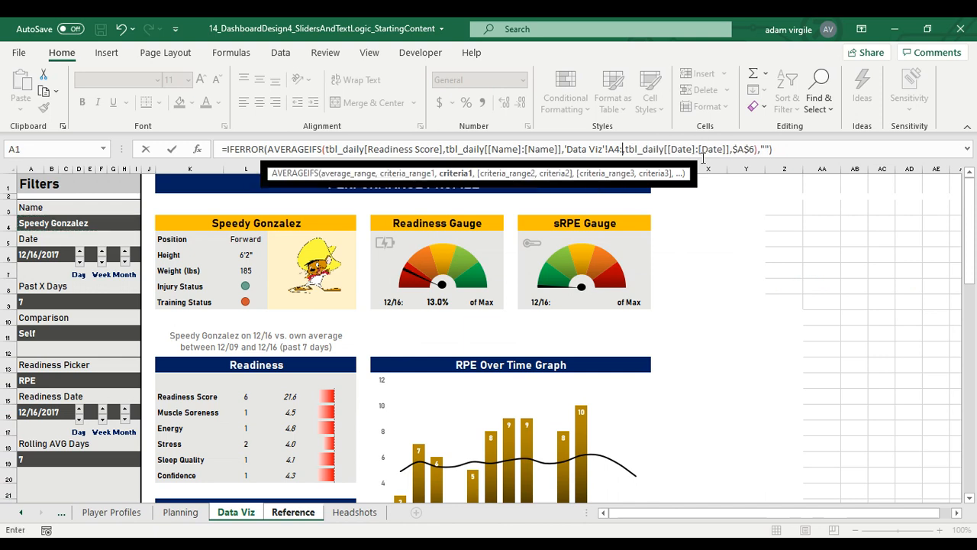
# Make the name criterion reference in M14's formula absolute as 'Data Viz'!$A$4.
pyautogui.click(613, 150)
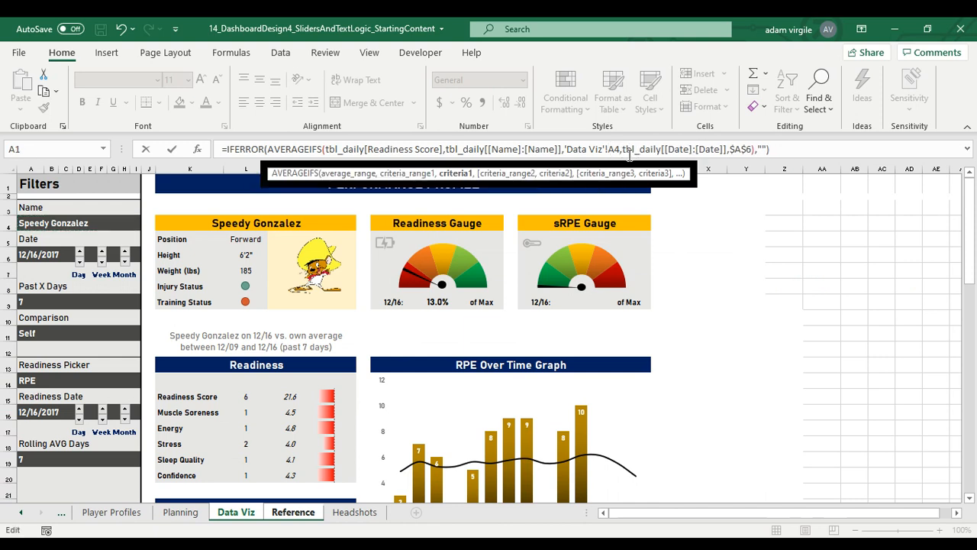
pyautogui.write('$')
pyautogui.press('Right')
pyautogui.write('$')
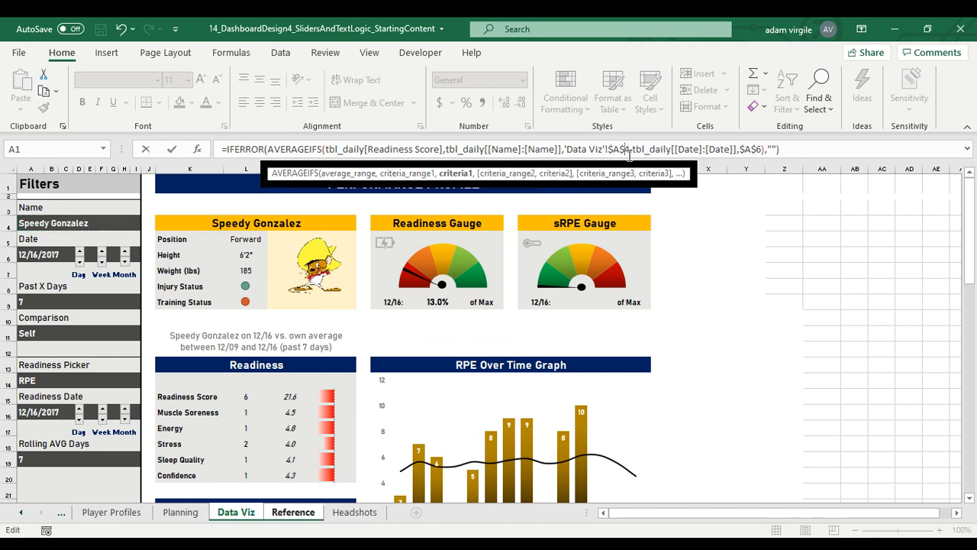
# Replace the $A$6 date criterion in M14's formula with a reference to the single Date filter cell A6 on the Data Viz sheet.
pyautogui.moveTo(764, 149); pyautogui.dragTo(739, 148)
pyautogui.press('BackSpace')
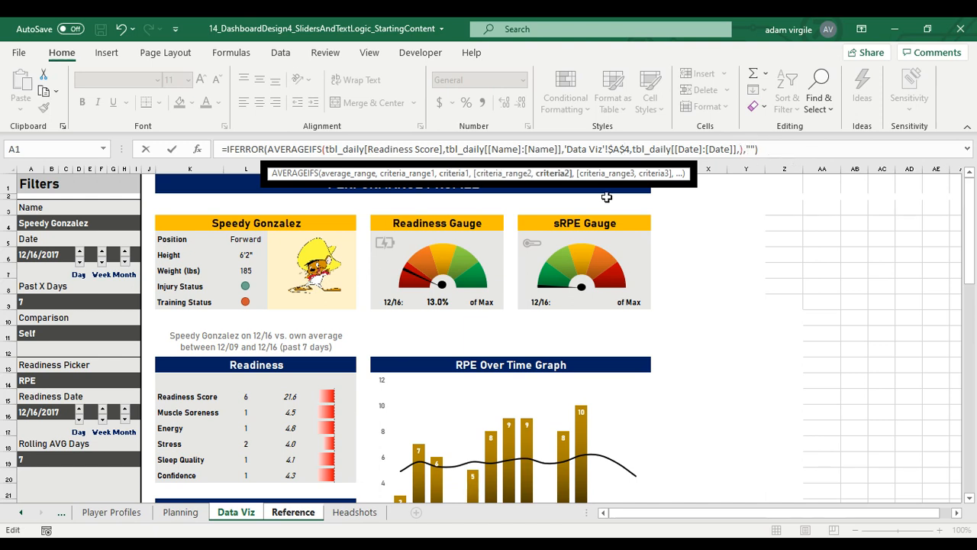
pyautogui.click(47, 255)
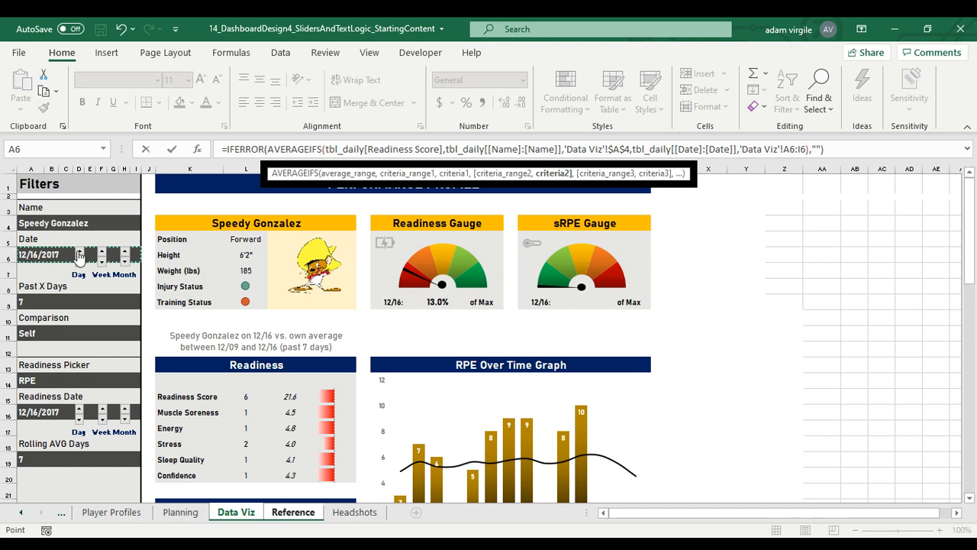
pyautogui.click(799, 146)
pyautogui.press('Delete')
pyautogui.press('Delete')
pyautogui.press('Delete')
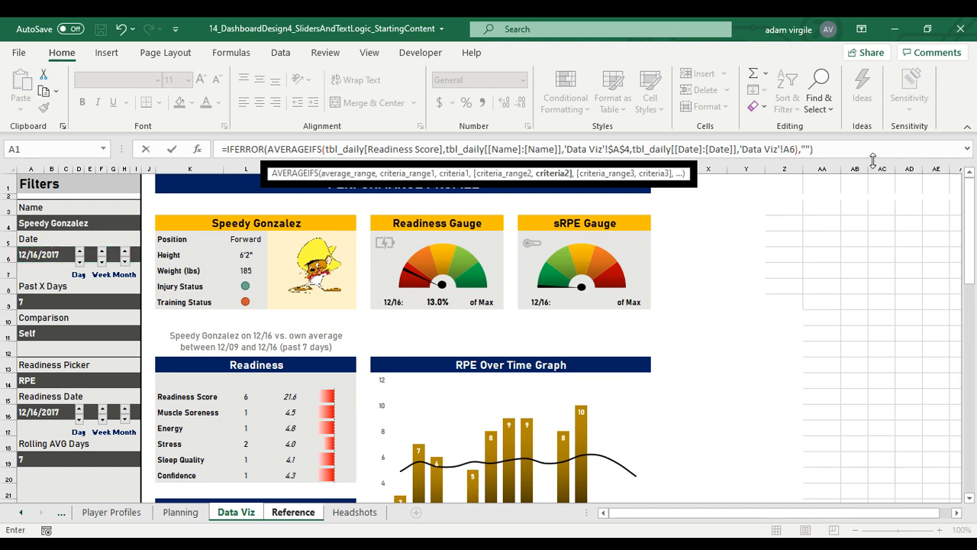
# Make the date criterion reference absolute as 'Data Viz'!$A$6 and commit the formula in M14.
pyautogui.write('$')
pyautogui.press('Right')
pyautogui.write('$')
pyautogui.press('Return')
pyautogui.click(347, 372)
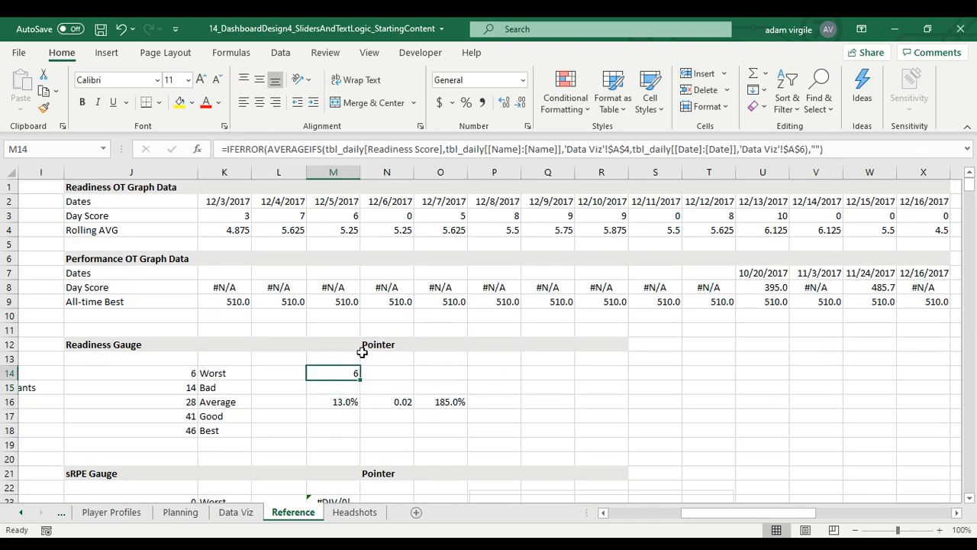
# Compare the M14 formula with the Readiness Score formula in L15 on the Data Viz sheet.
pyautogui.click(637, 142)
pyautogui.press('Escape')
pyautogui.click(235, 512)
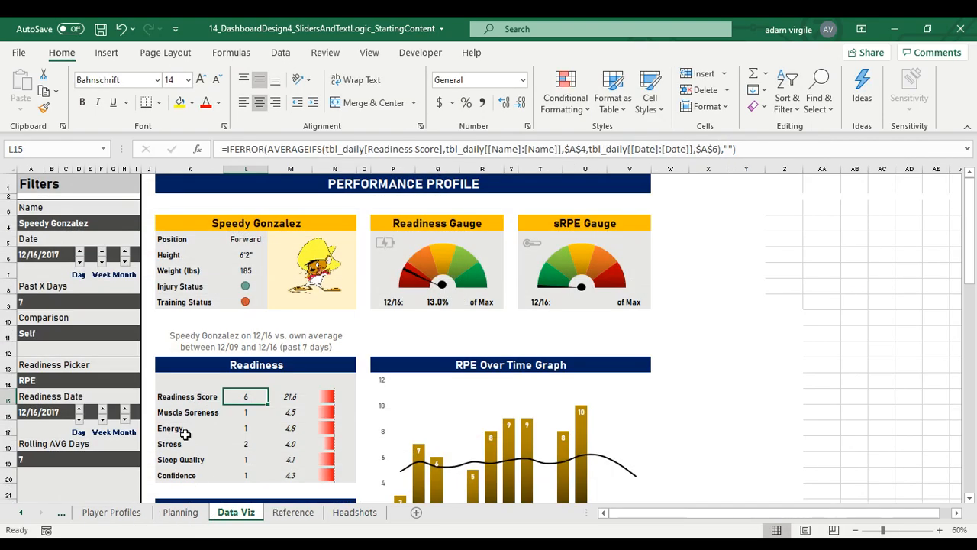
pyautogui.click(293, 511)
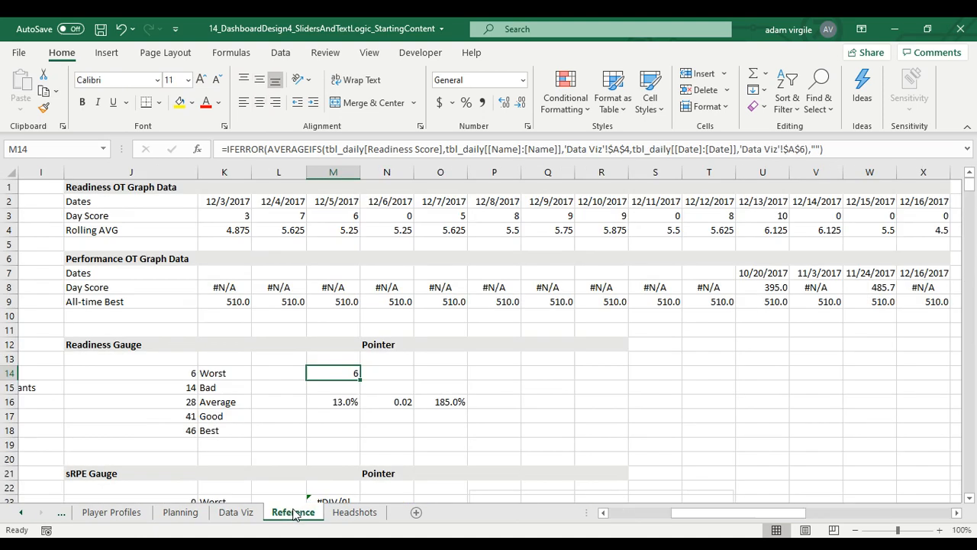
# Compare the pointer percentage formula in M16 with the readiness score formula in M14.
pyautogui.click(354, 406)
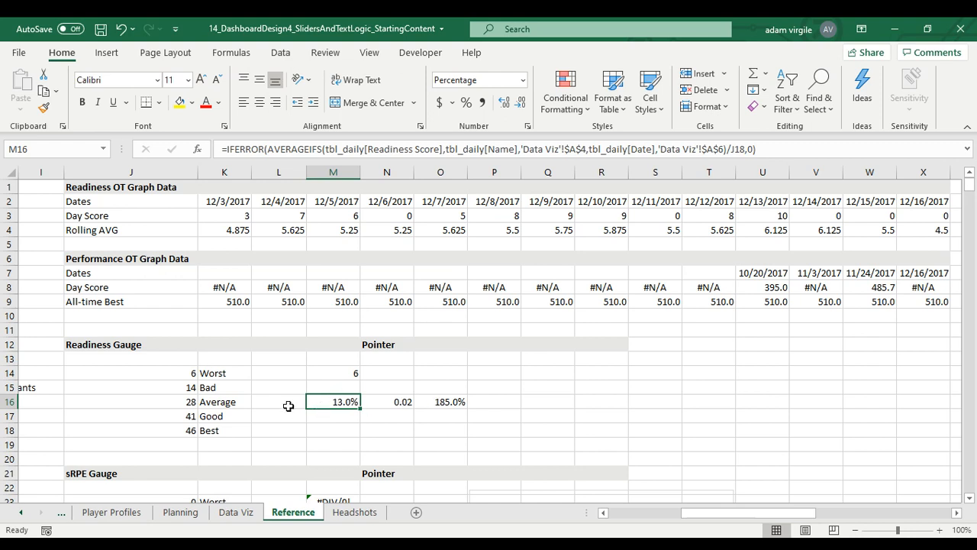
pyautogui.click(344, 383)
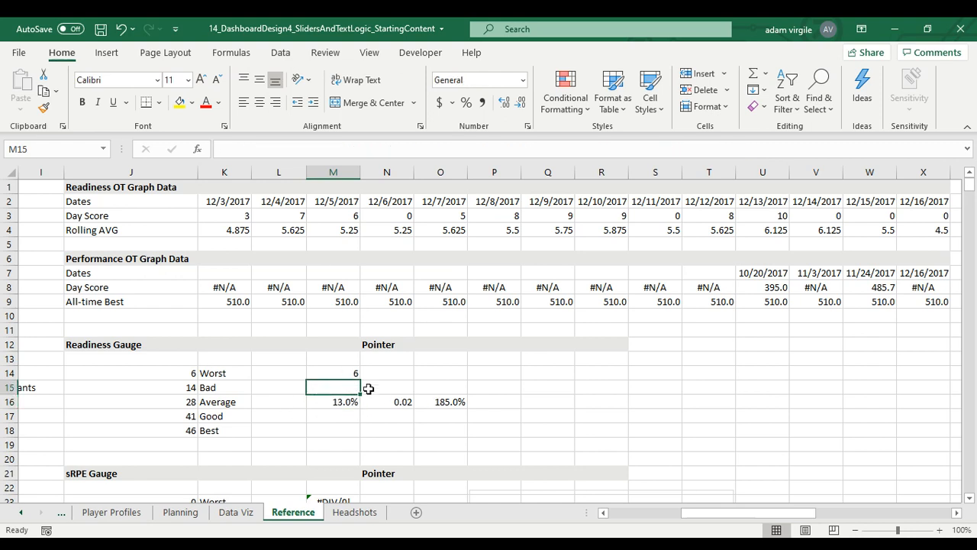
pyautogui.click(347, 374)
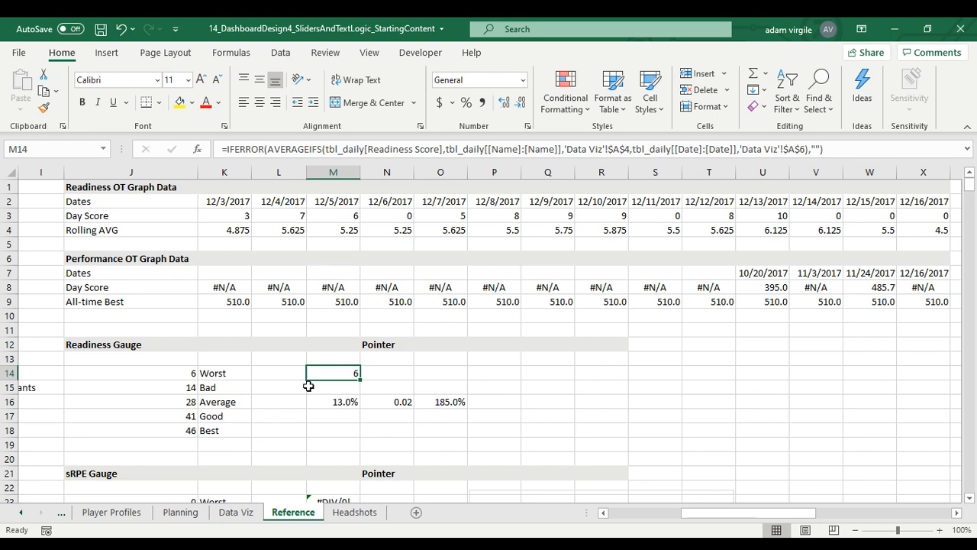
pyautogui.click(345, 400)
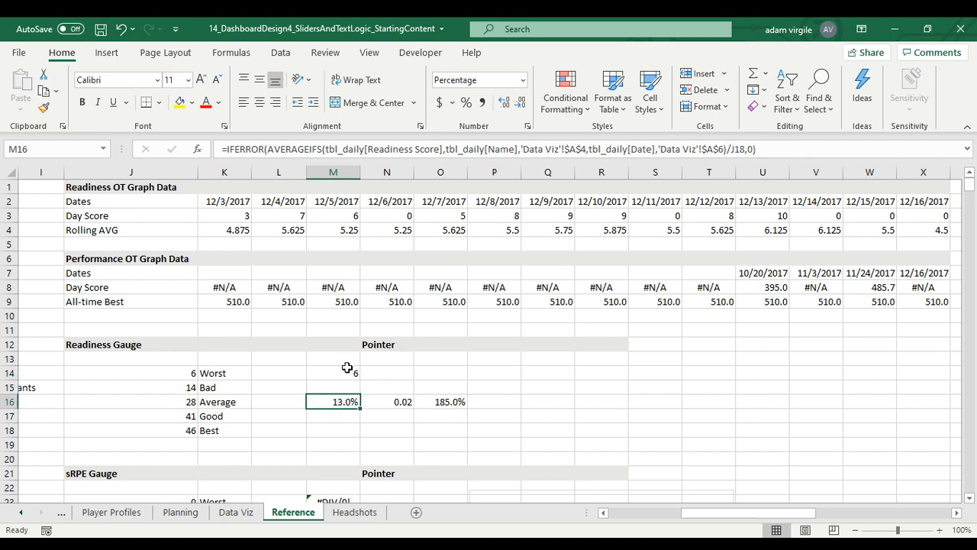
pyautogui.click(348, 371)
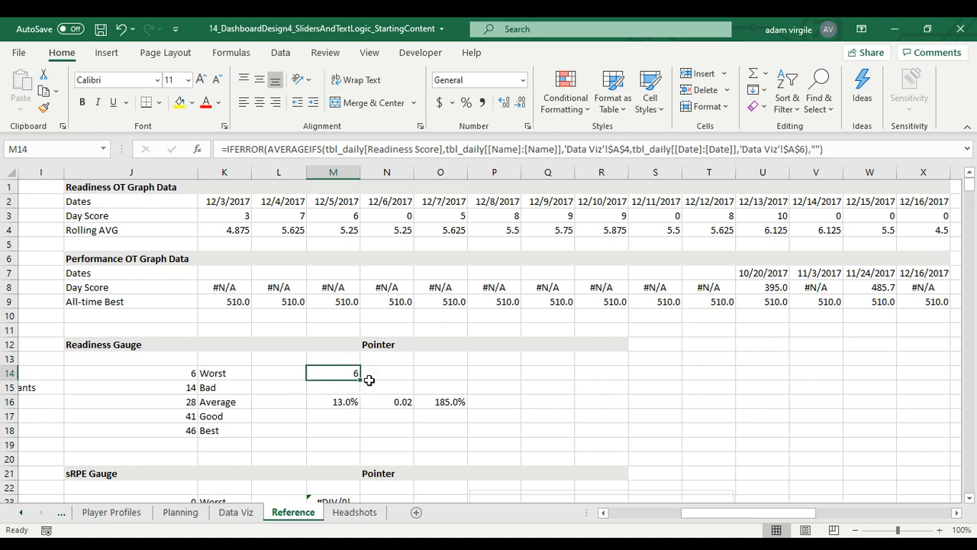
pyautogui.click(347, 404)
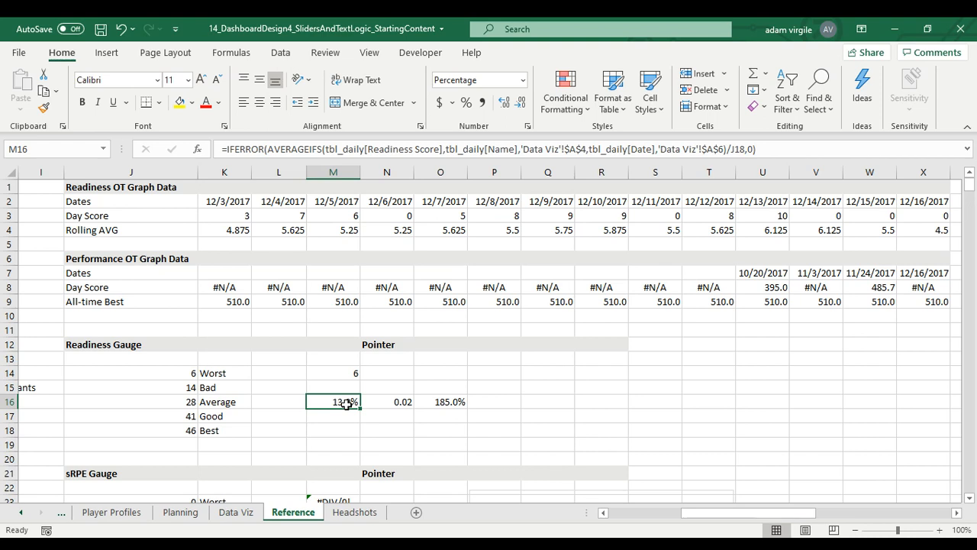
# Copy the M14 readiness score formula over the pointer percentage cell M16.
pyautogui.click(346, 372)
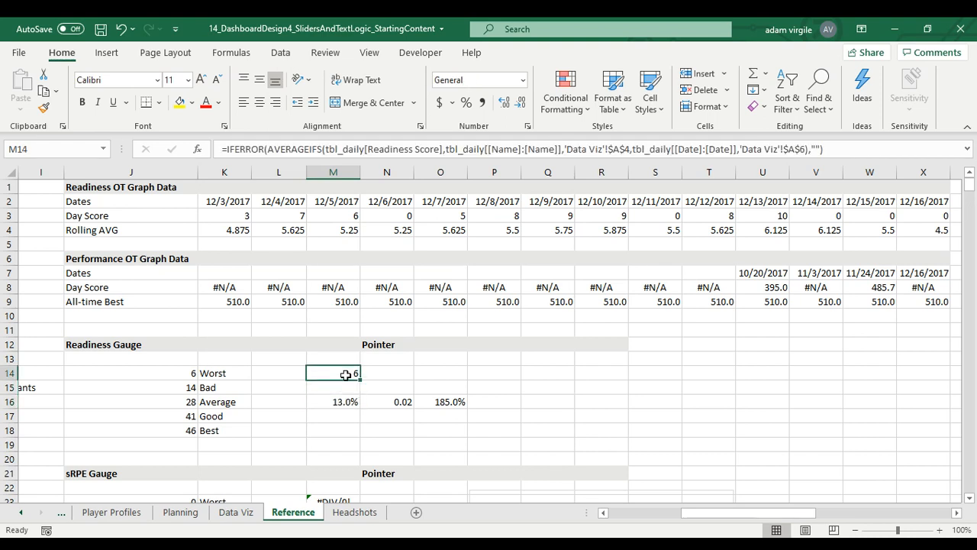
pyautogui.hotkey('ctrl', 'c')
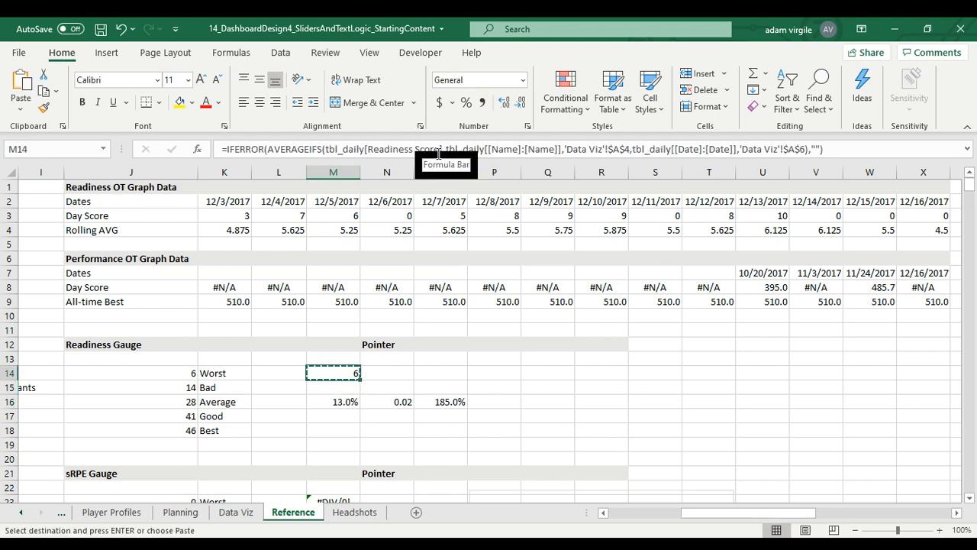
pyautogui.click(340, 401)
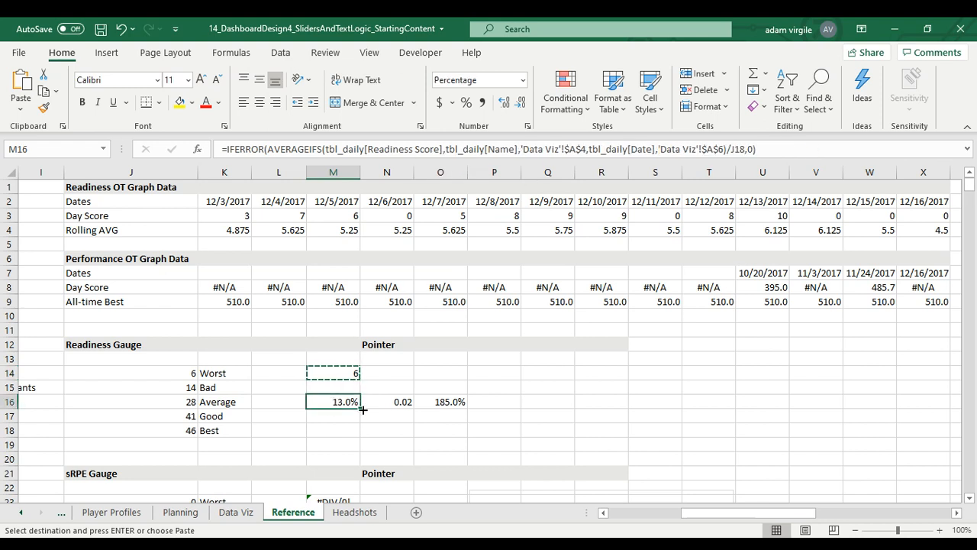
pyautogui.hotkey('ctrl', 'v')
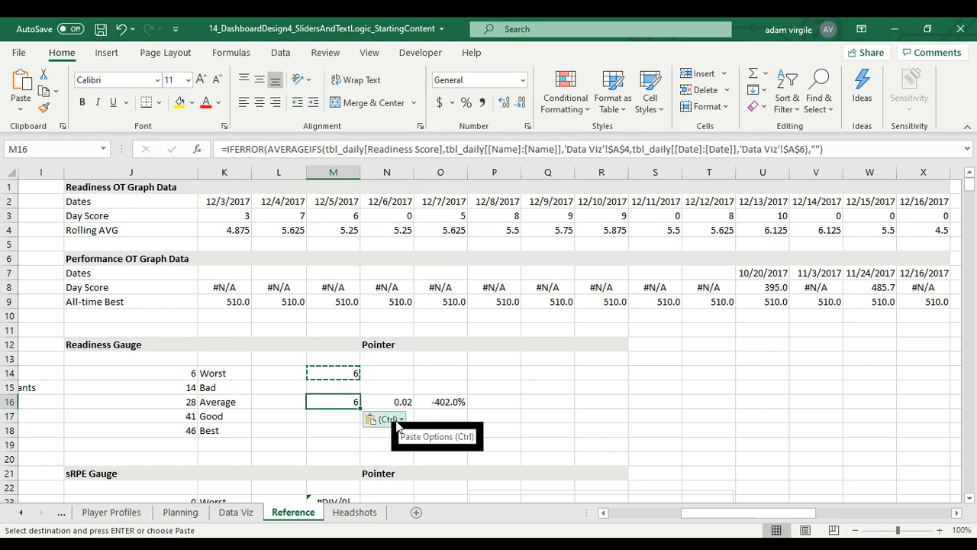
# Divide the AVERAGEIFS result in M16's formula by the Best threshold in J18.
pyautogui.click(811, 148)
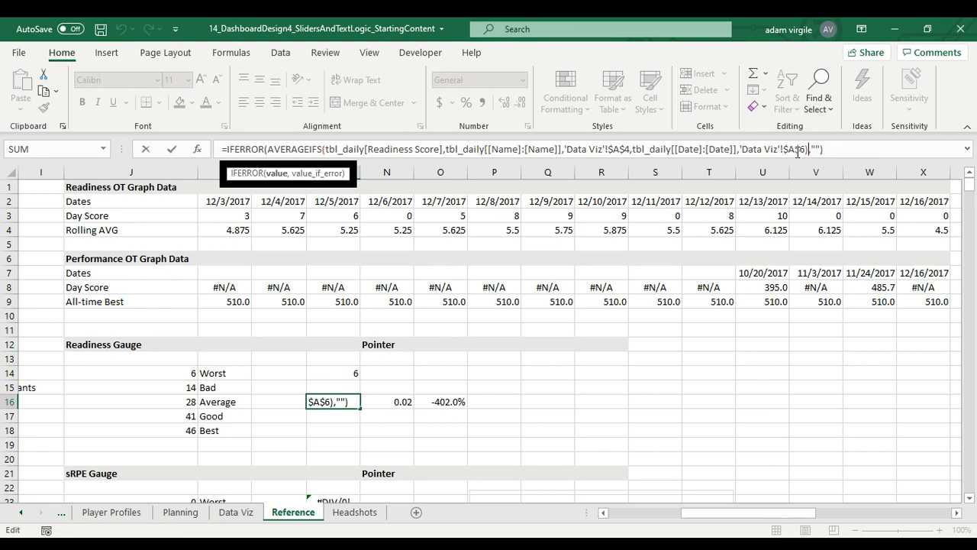
pyautogui.write('/')
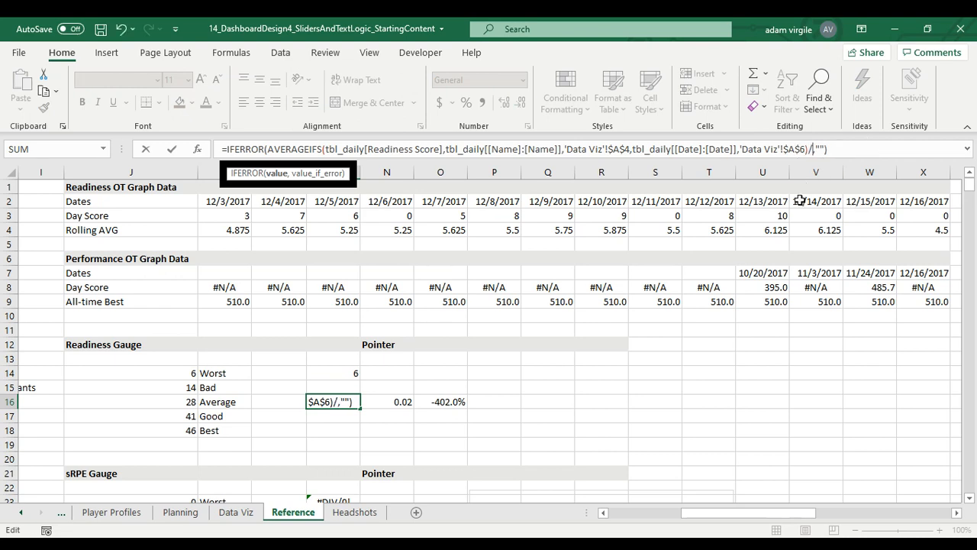
pyautogui.click(179, 428)
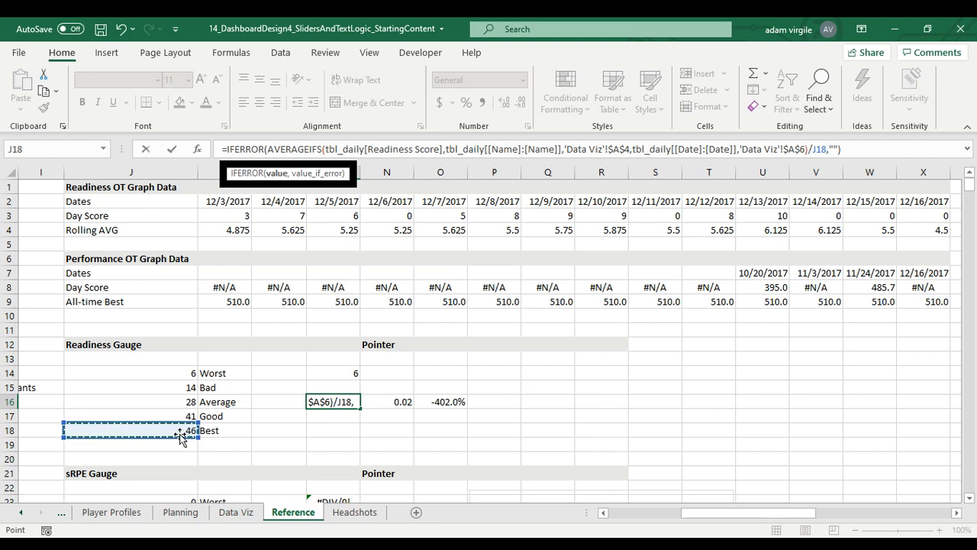
pyautogui.press('Return')
pyautogui.click(351, 399)
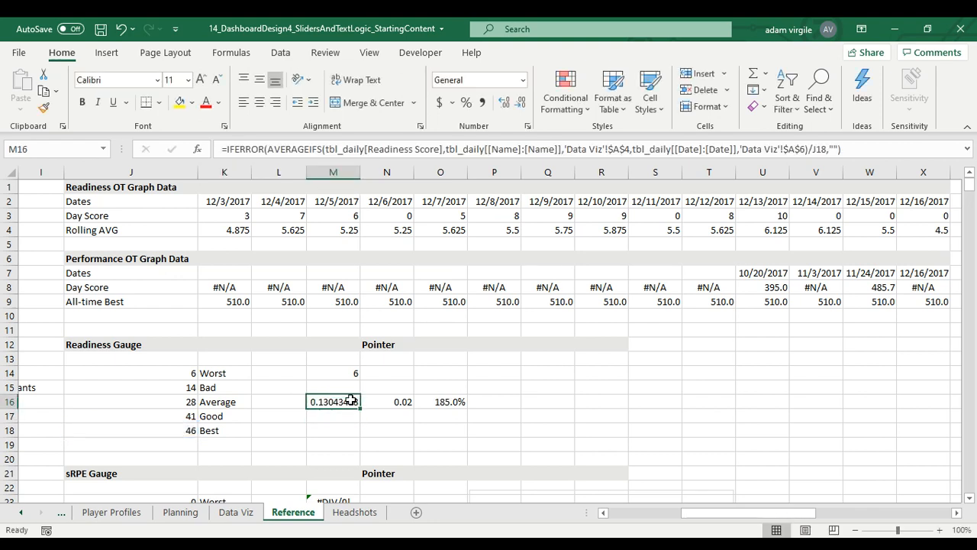
# Format the pointer percentage in M16 as Percentage with one decimal place.
pyautogui.click(471, 82)
pyautogui.write('Percentage')
pyautogui.press('Return')
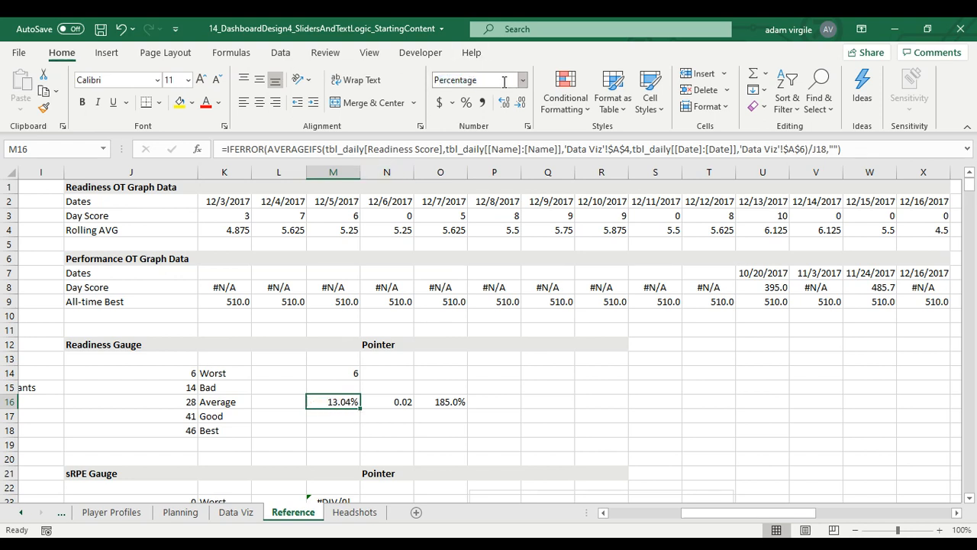
pyautogui.click(521, 103)
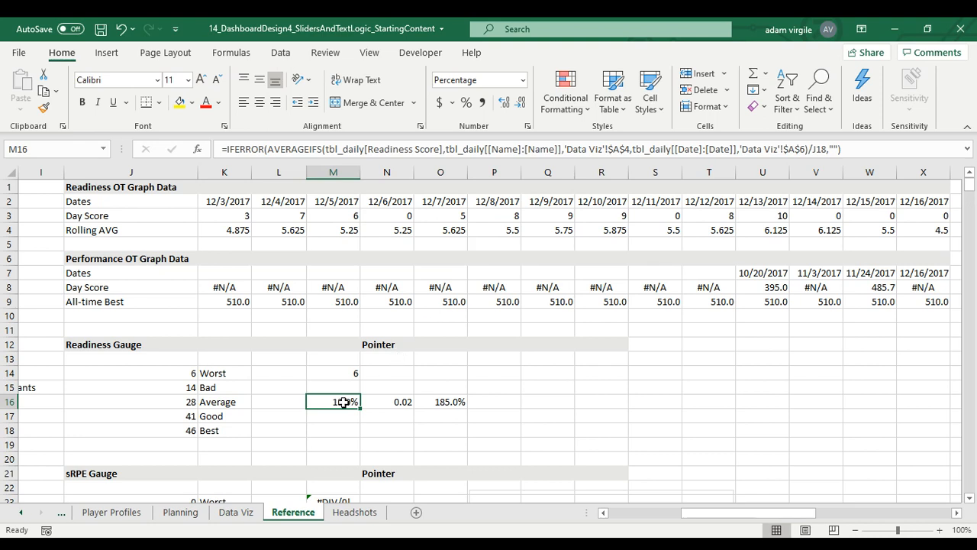
# Try 0.01 and 0.05 as the sRPE Gauge's pointer thickness in N25, then restore it to 0.02.
pyautogui.click(387, 402)
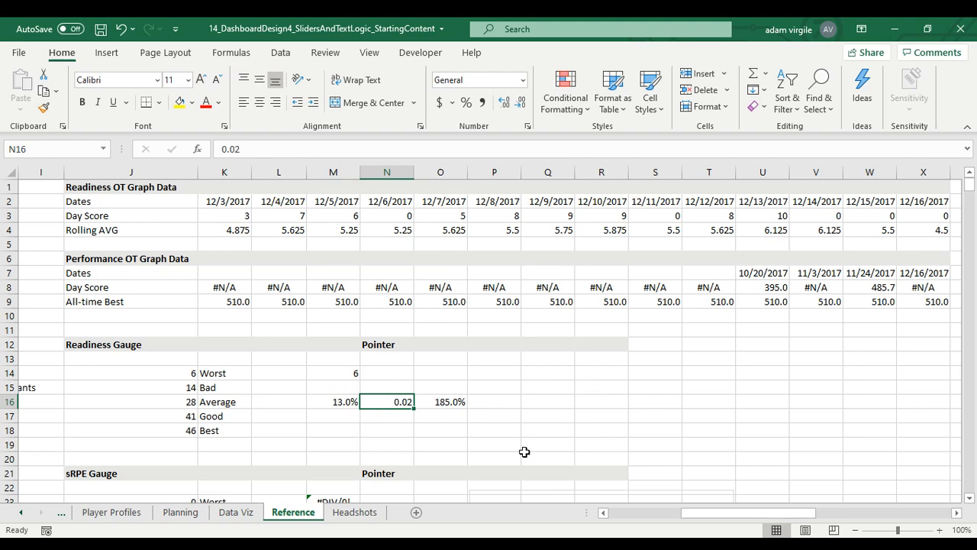
pyautogui.scroll(-3, 576, 405)
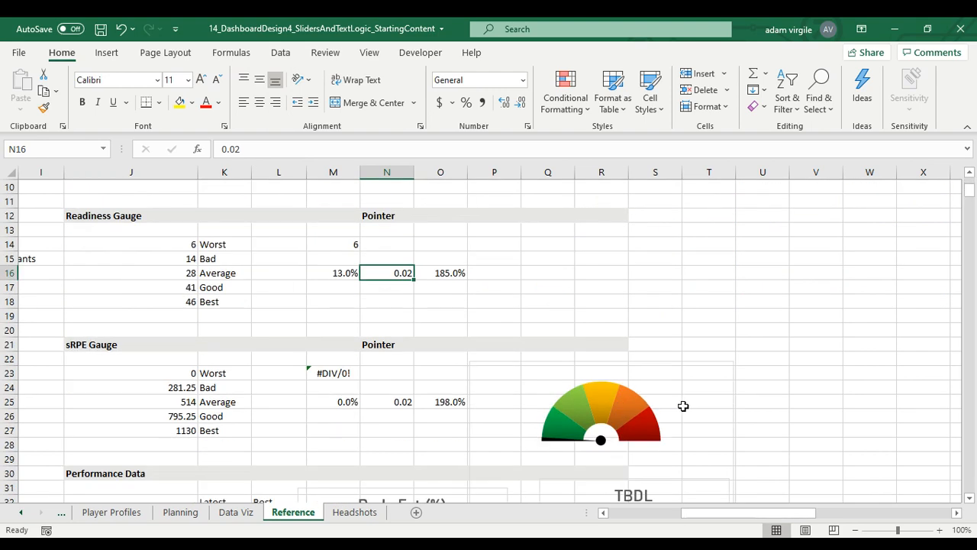
pyautogui.click(403, 400)
pyautogui.write('0')
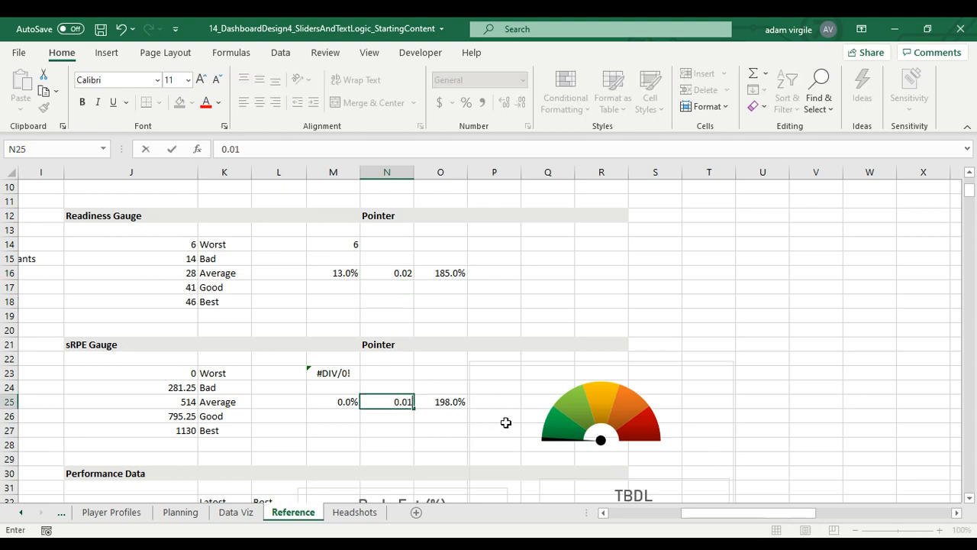
pyautogui.write('.01')
pyautogui.press('Return')
pyautogui.click(403, 401)
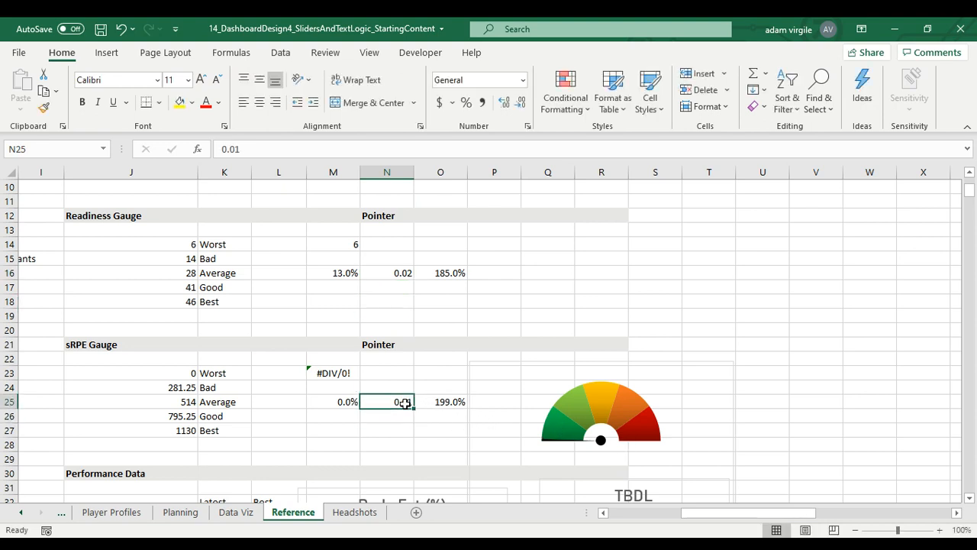
pyautogui.write('0.05')
pyautogui.press('Return')
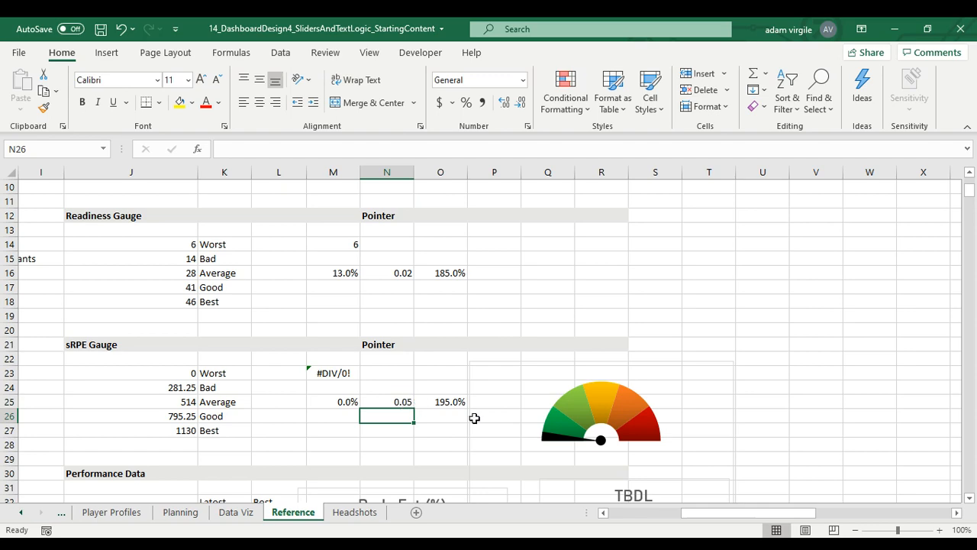
pyautogui.click(405, 402)
pyautogui.write('0.02')
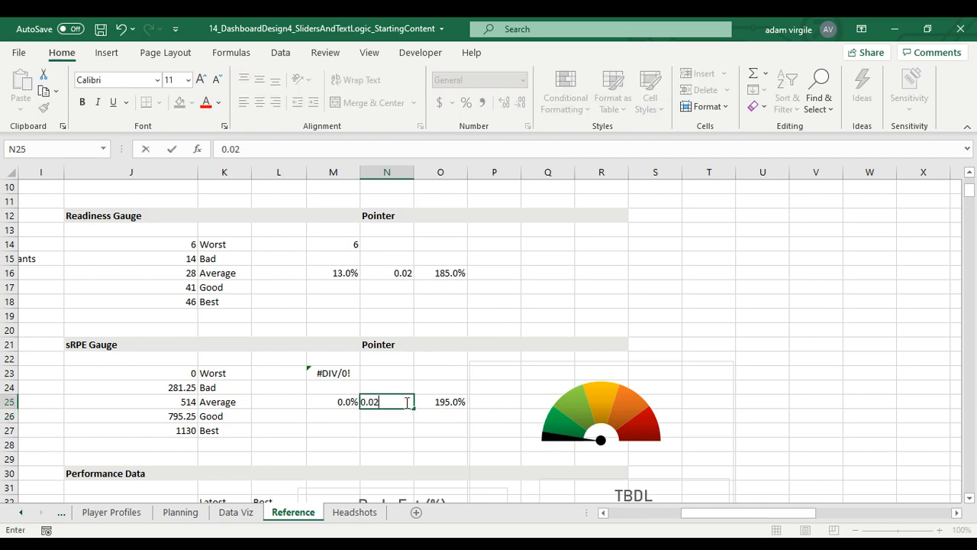
pyautogui.press('Return')
# Inspect the Readiness Gauge pointer's remainder formula in O16 and clear the cell.
pyautogui.scroll(1, 420, 393)
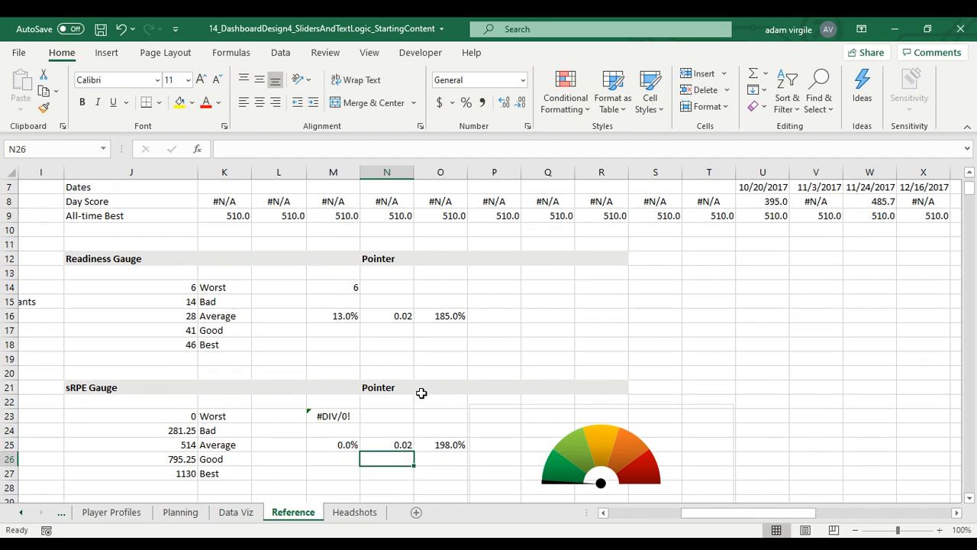
pyautogui.click(445, 316)
pyautogui.scroll(1, 458, 343)
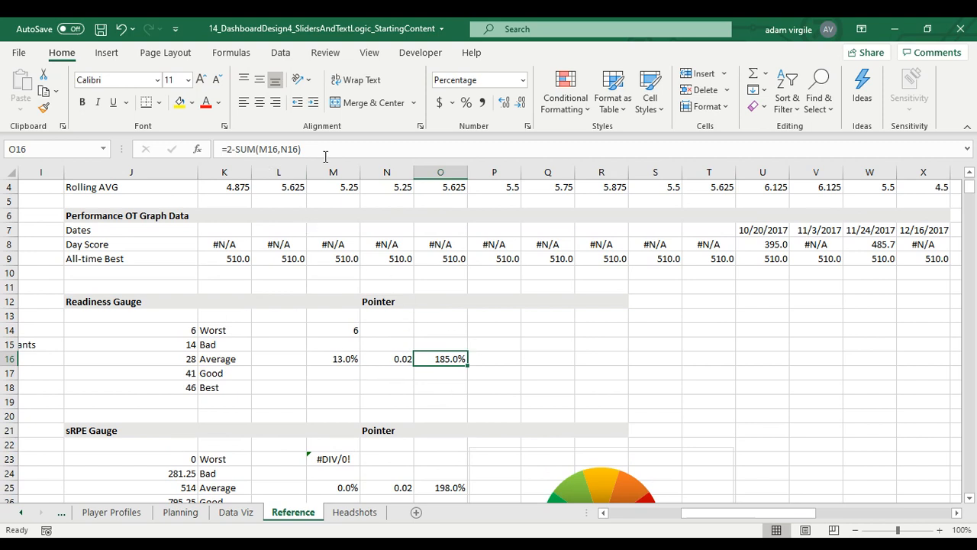
pyautogui.click(259, 150)
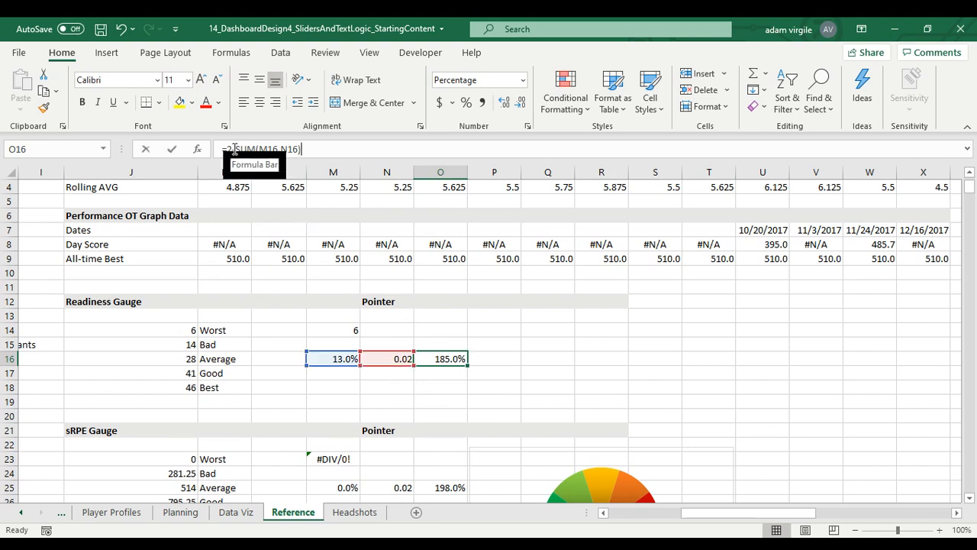
pyautogui.click(252, 150)
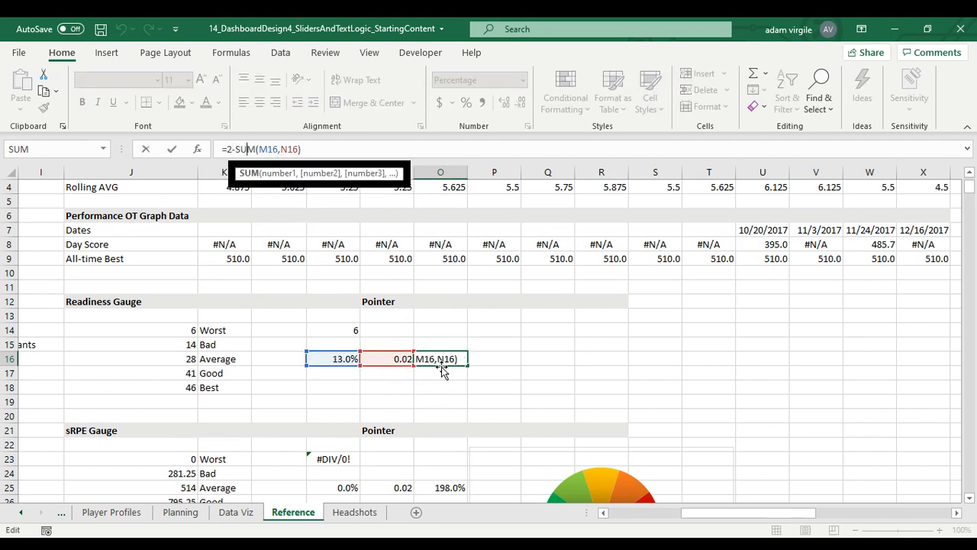
pyautogui.moveTo(323, 150); pyautogui.dragTo(133, 151)
pyautogui.press('BackSpace')
pyautogui.press('Return')
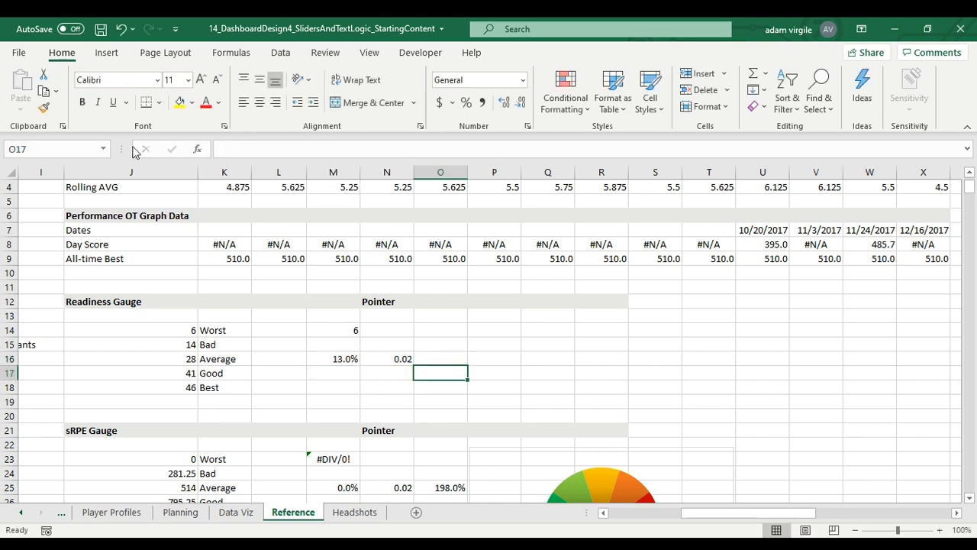
# Enter =2-SUM(M16,N16) in O16 as the remainder of the Readiness Gauge pointer.
pyautogui.press('Up')
pyautogui.write('=2')
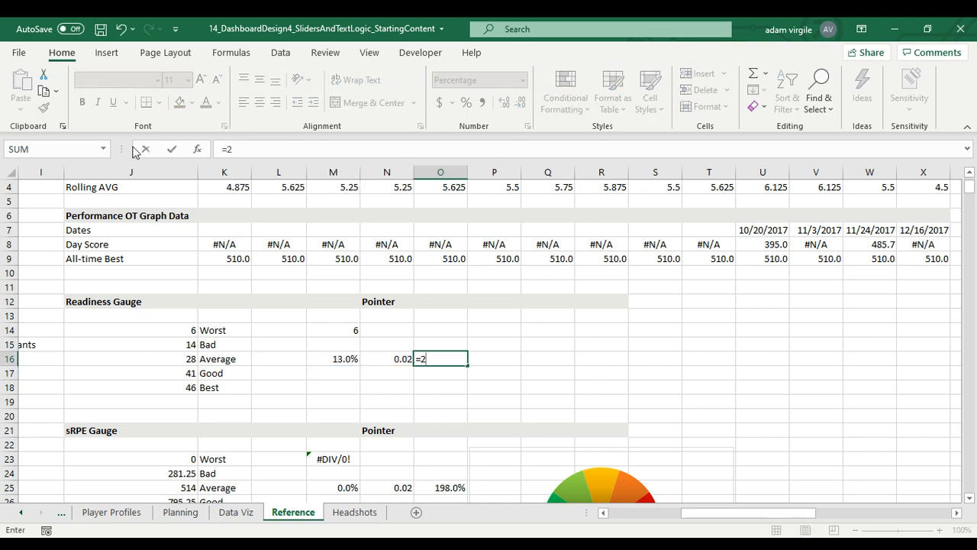
pyautogui.write('-SUM(')
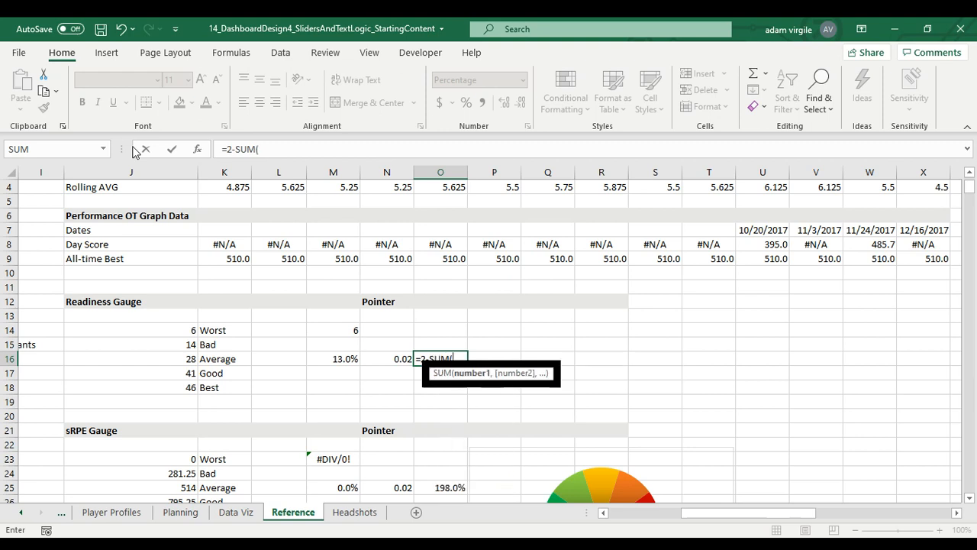
pyautogui.click(346, 358)
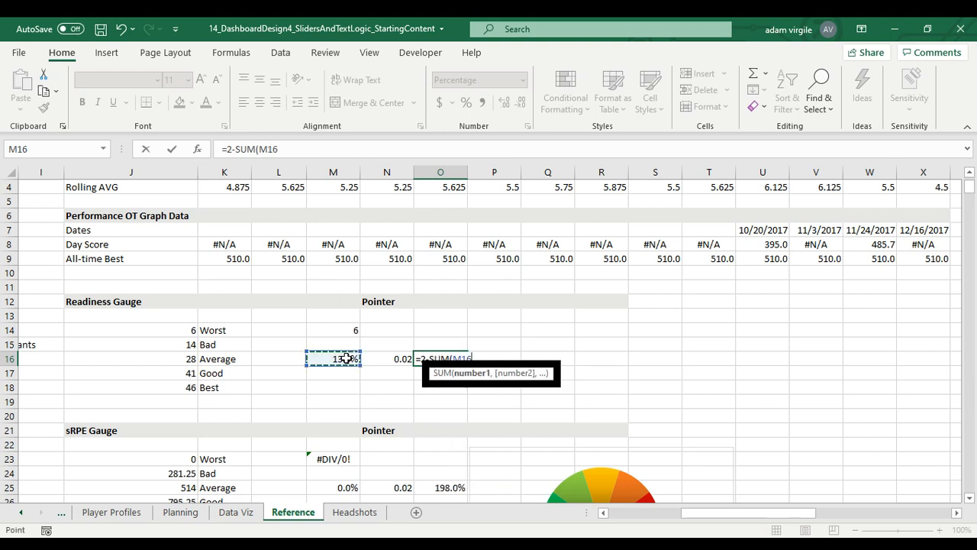
pyautogui.write(',')
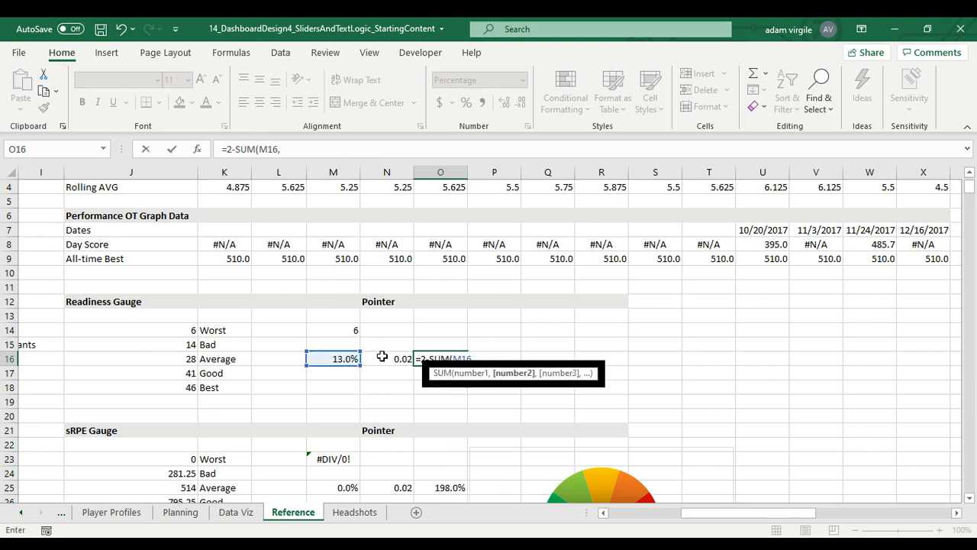
pyautogui.click(385, 358)
pyautogui.press('Return')
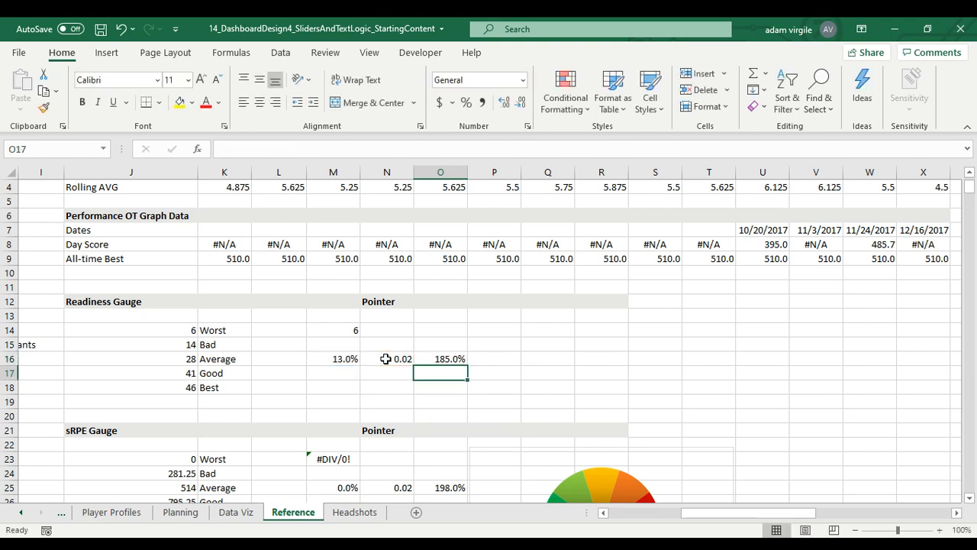
pyautogui.click(459, 362)
# Insert an empty doughnut chart on the Reference sheet from an empty cell beside the Readiness Gauge data.
pyautogui.click(590, 371)
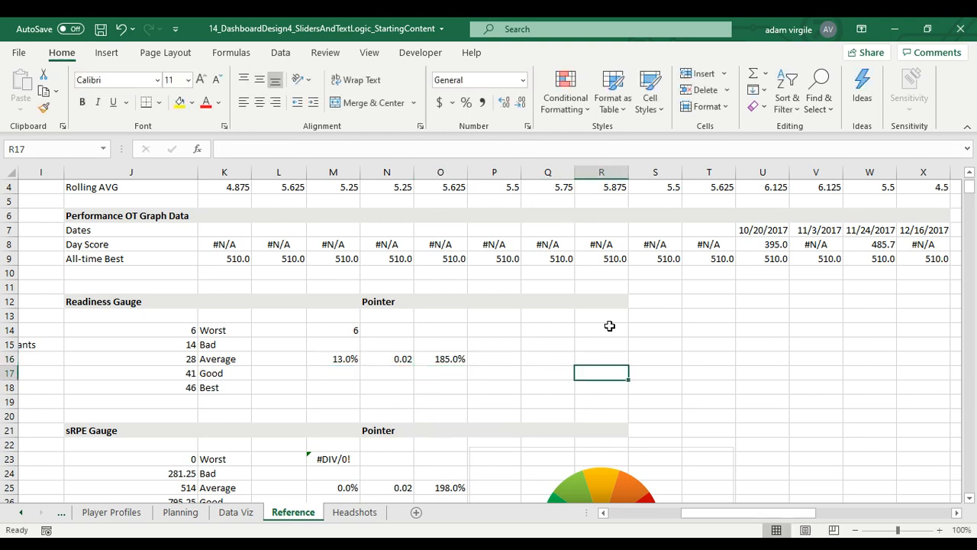
pyautogui.click(583, 348)
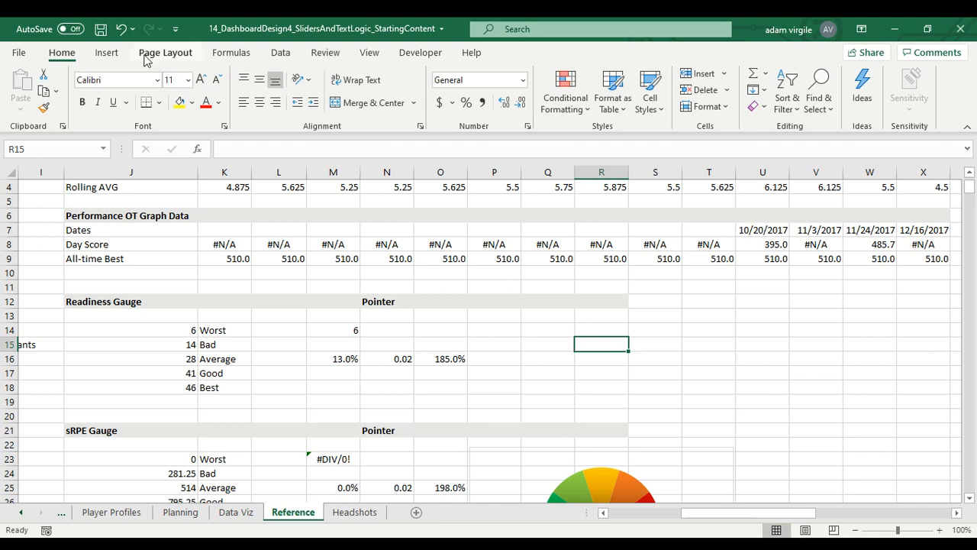
pyautogui.click(116, 55)
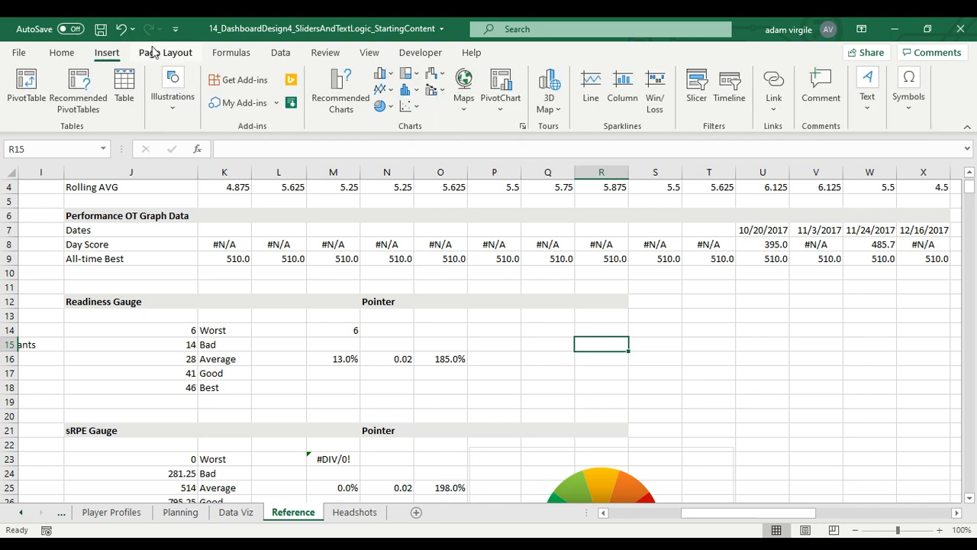
pyautogui.click(389, 107)
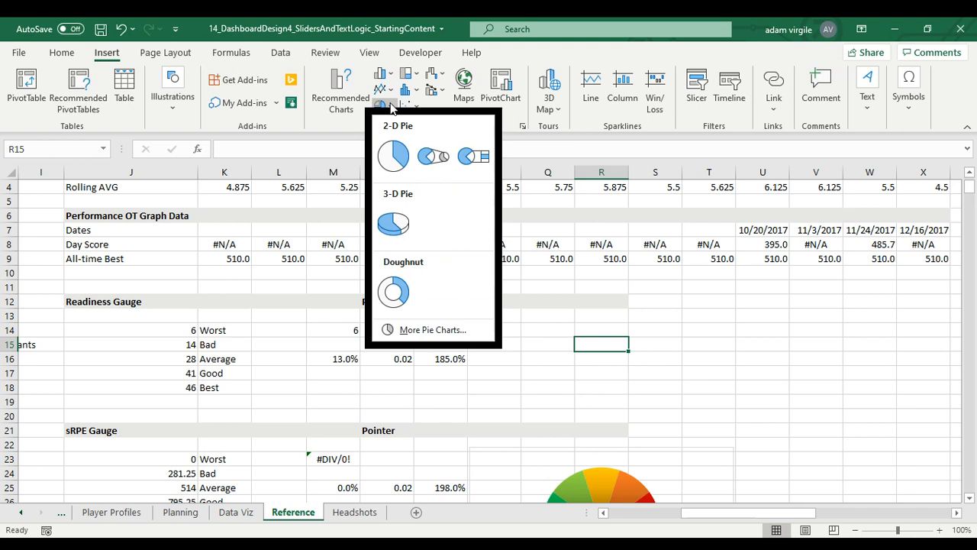
pyautogui.click(394, 298)
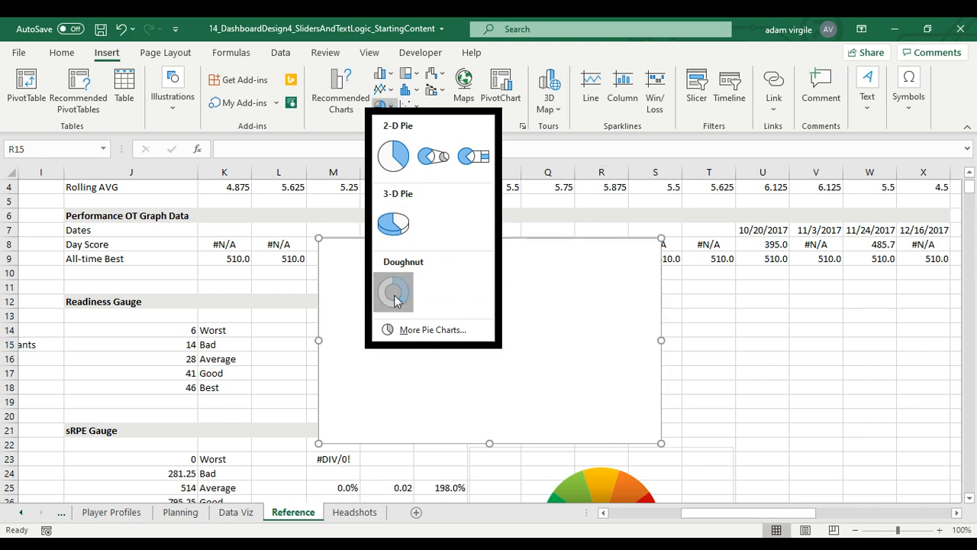
# Shrink the empty chart and place it beside the Readiness Gauge data, spanning about columns Q to U and rows 11 to 20.
pyautogui.moveTo(394, 299); pyautogui.dragTo(509, 295)
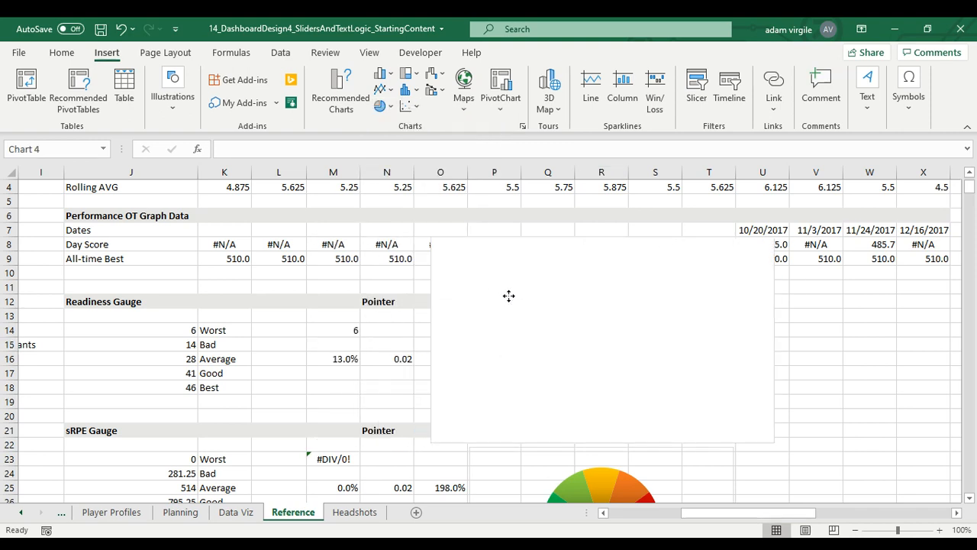
pyautogui.moveTo(432, 238); pyautogui.dragTo(514, 289)
pyautogui.moveTo(556, 332); pyautogui.dragTo(560, 320)
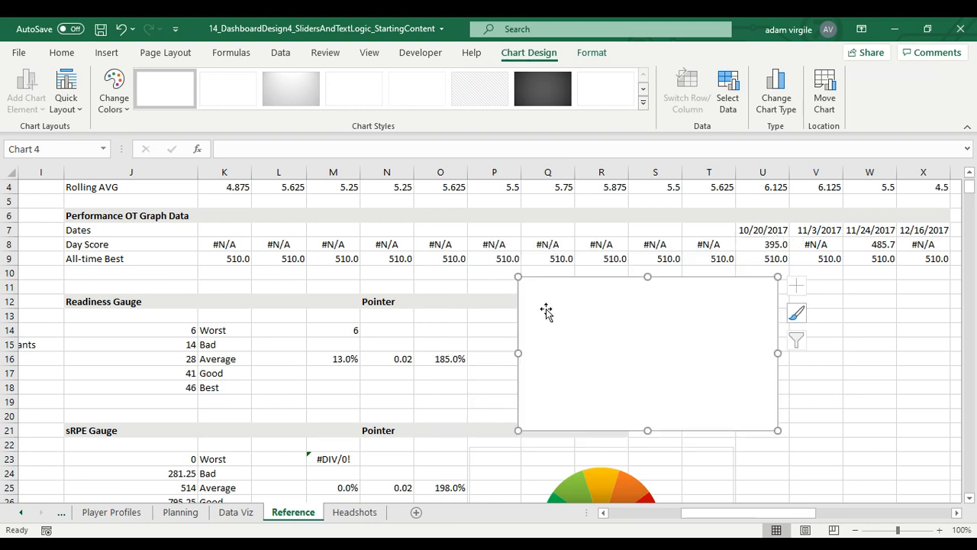
# Add a data series named Series to the doughnut chart with the values ={1,1,1,1,1,5}.
pyautogui.rightClick(610, 338)
pyautogui.press('Escape')
pyautogui.rightClick(610, 333)
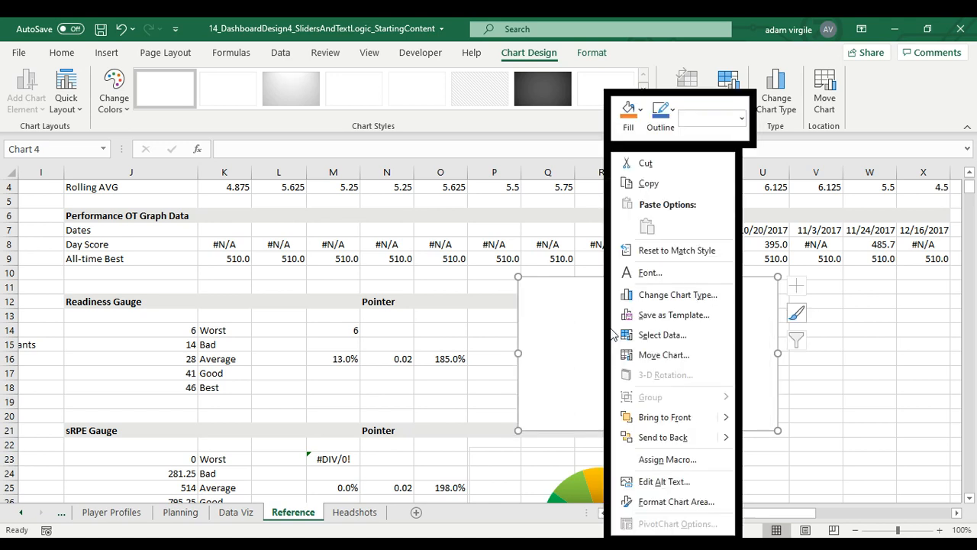
pyautogui.click(652, 334)
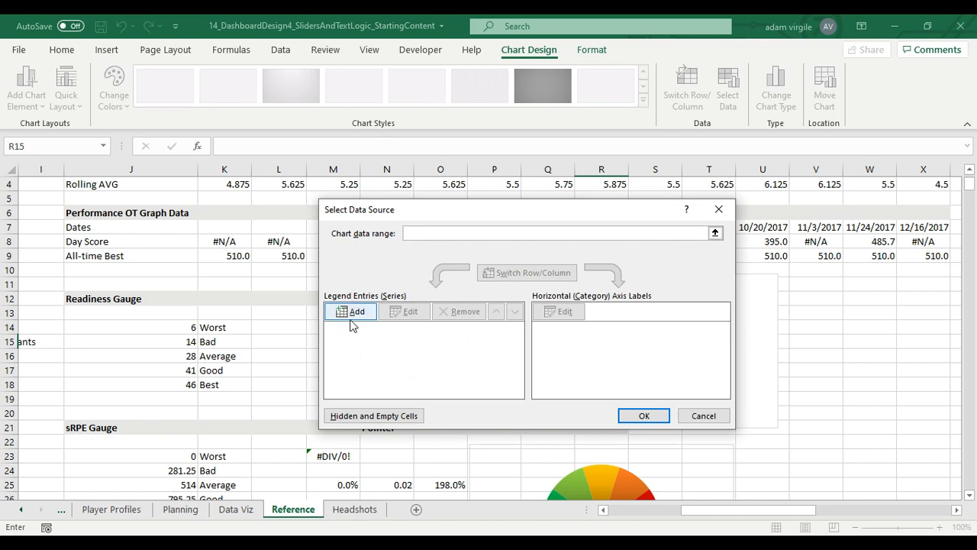
pyautogui.click(355, 313)
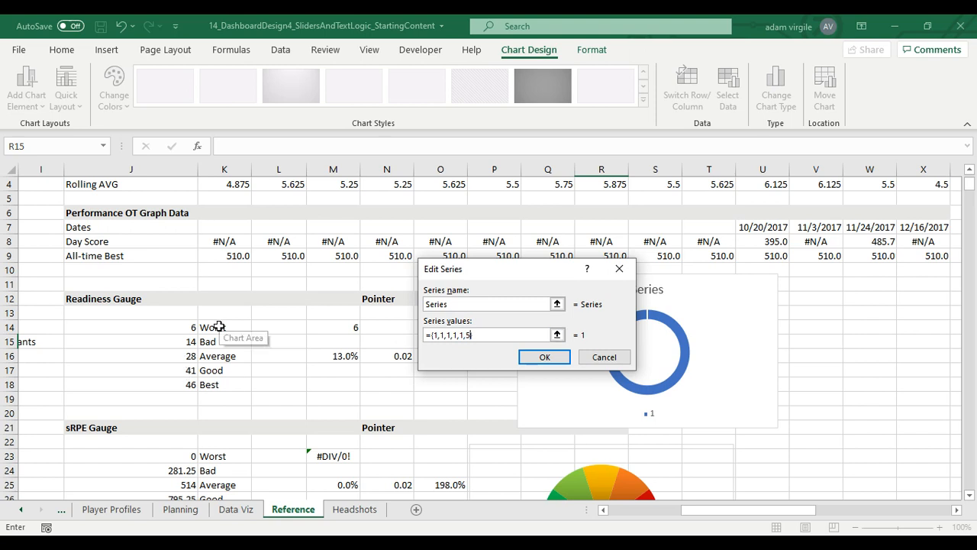
pyautogui.write('}')
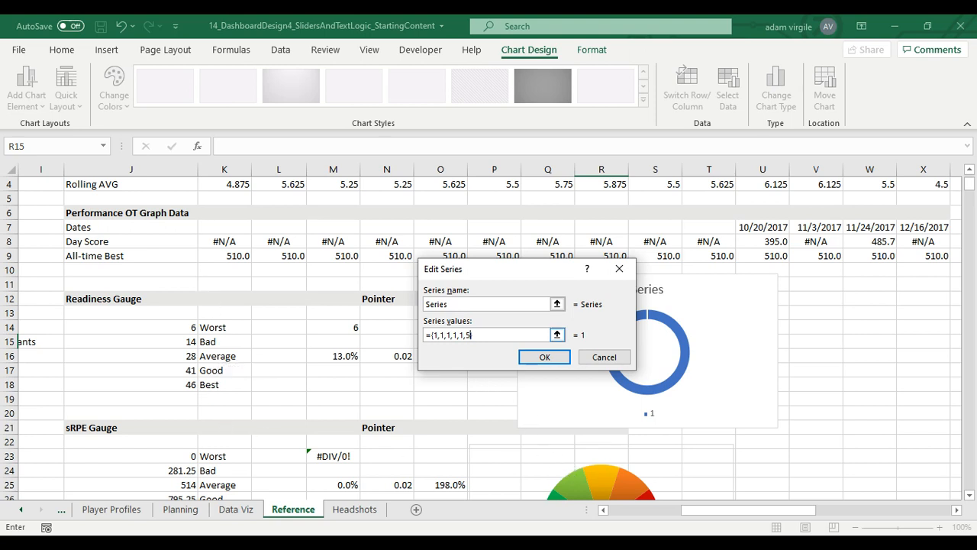
pyautogui.click(543, 358)
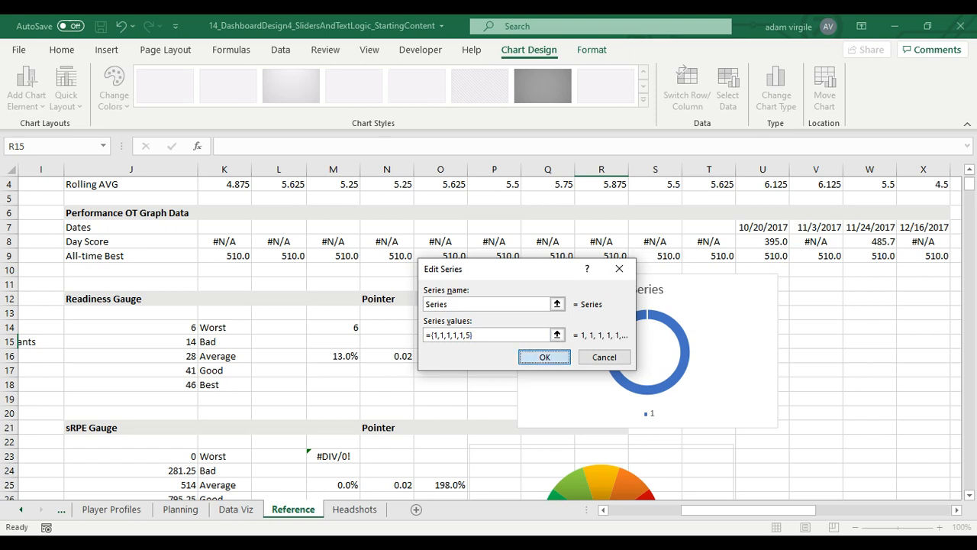
pyautogui.click(645, 417)
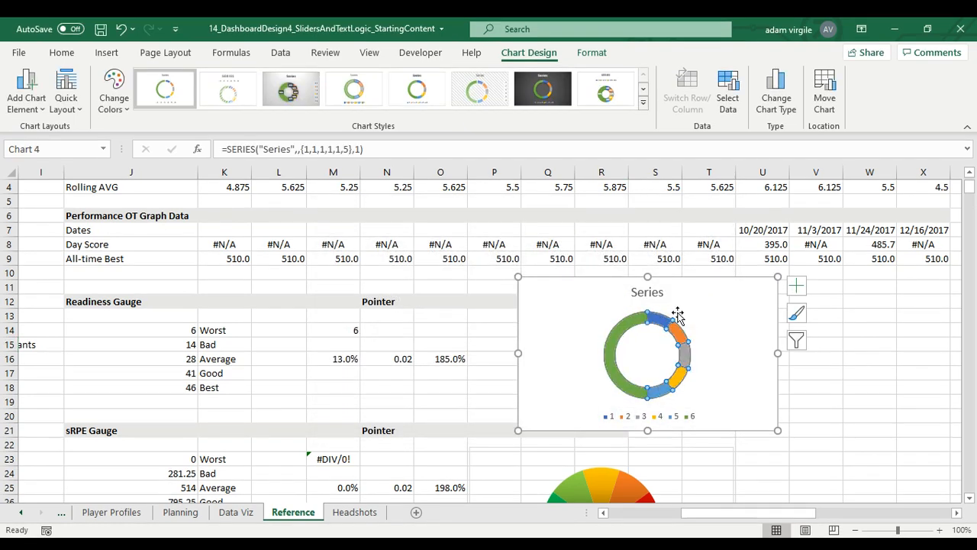
# Set the angle of the first slice of the doughnut series to 270°.
pyautogui.click(672, 308)
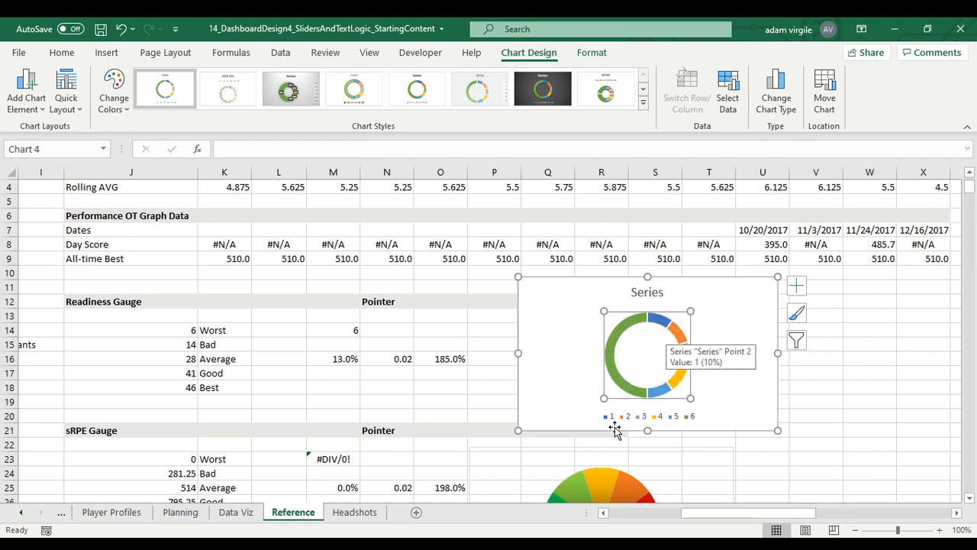
pyautogui.click(673, 327)
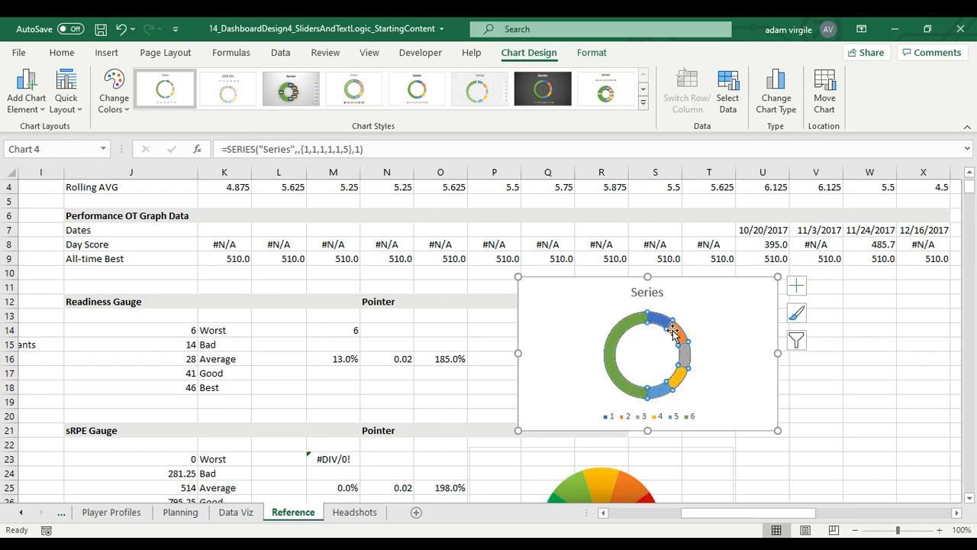
pyautogui.rightClick(672, 330)
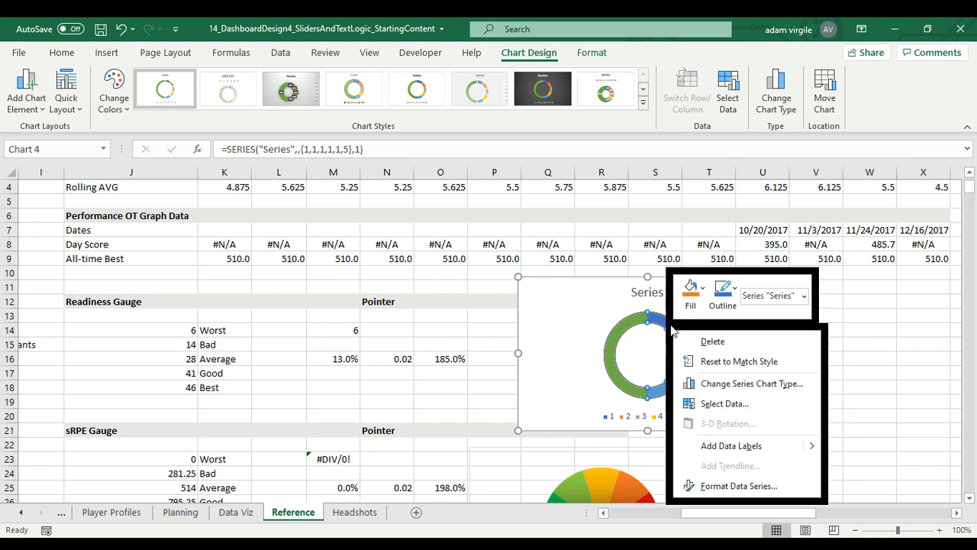
pyautogui.click(725, 486)
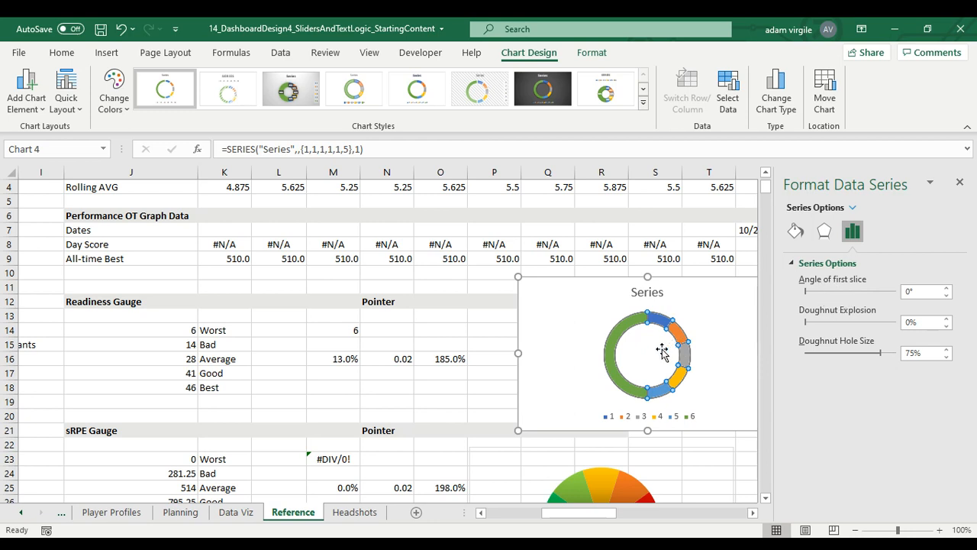
pyautogui.moveTo(648, 321)
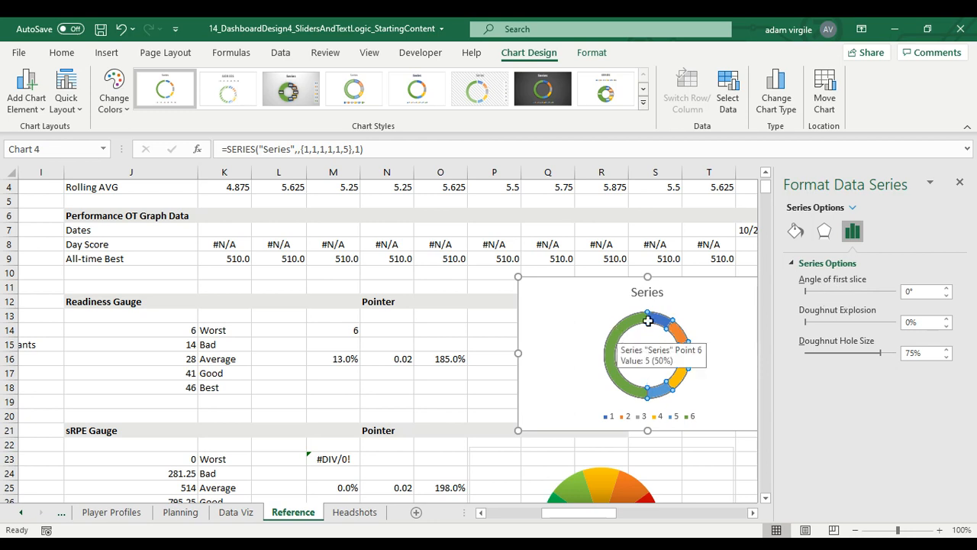
pyautogui.doubleClick(922, 291)
pyautogui.write('270')
pyautogui.press('Return')
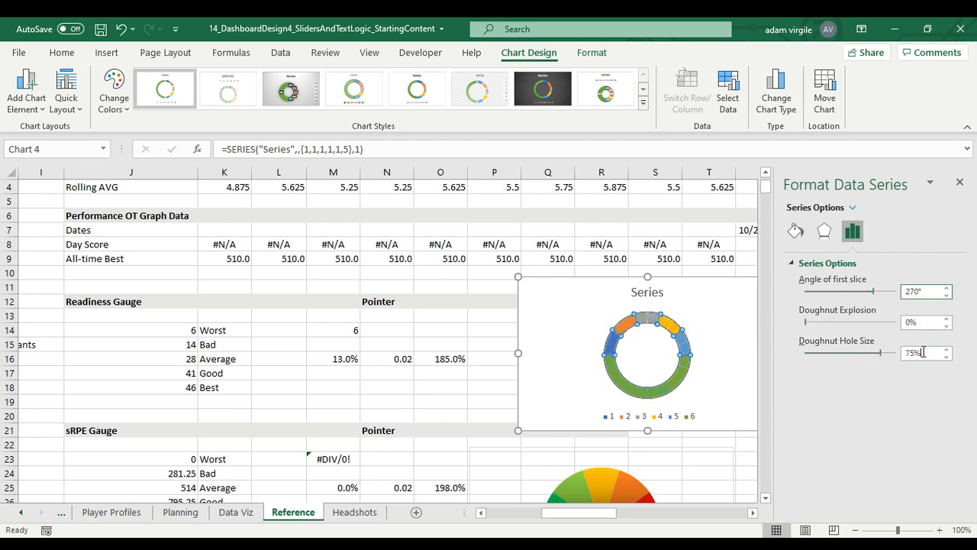
# Try a doughnut hole size of 30%, and settle on 35%.
pyautogui.moveTo(923, 352); pyautogui.dragTo(894, 352)
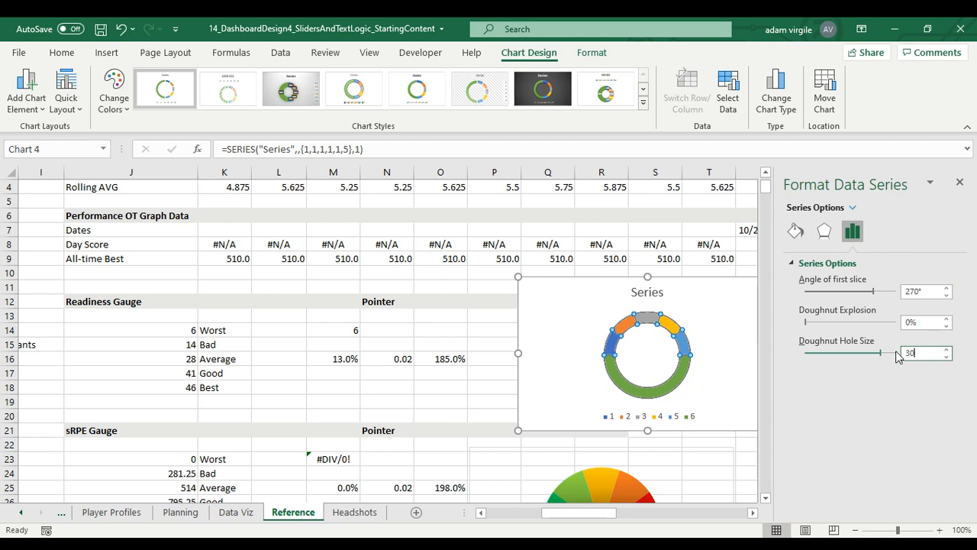
pyautogui.press('Return')
pyautogui.moveTo(908, 352); pyautogui.dragTo(867, 362)
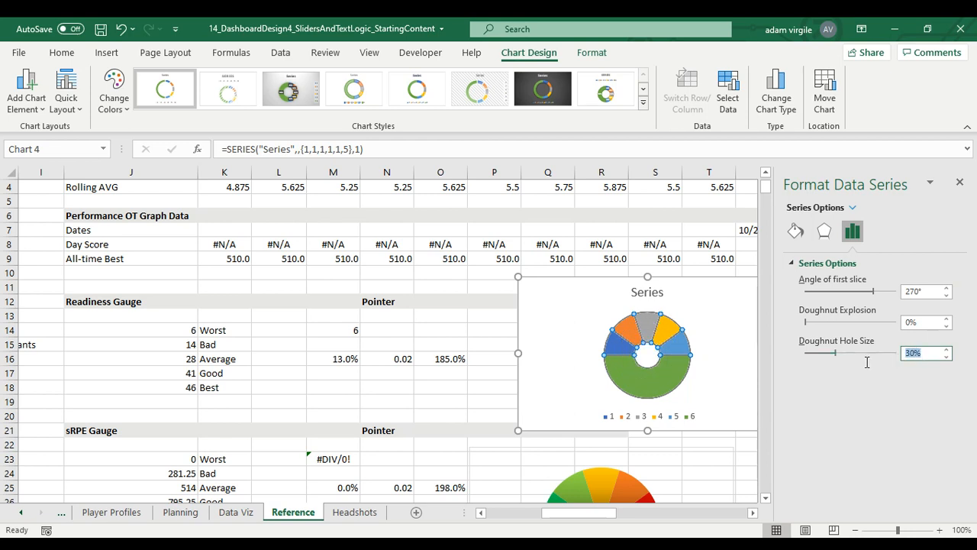
pyautogui.press('Return')
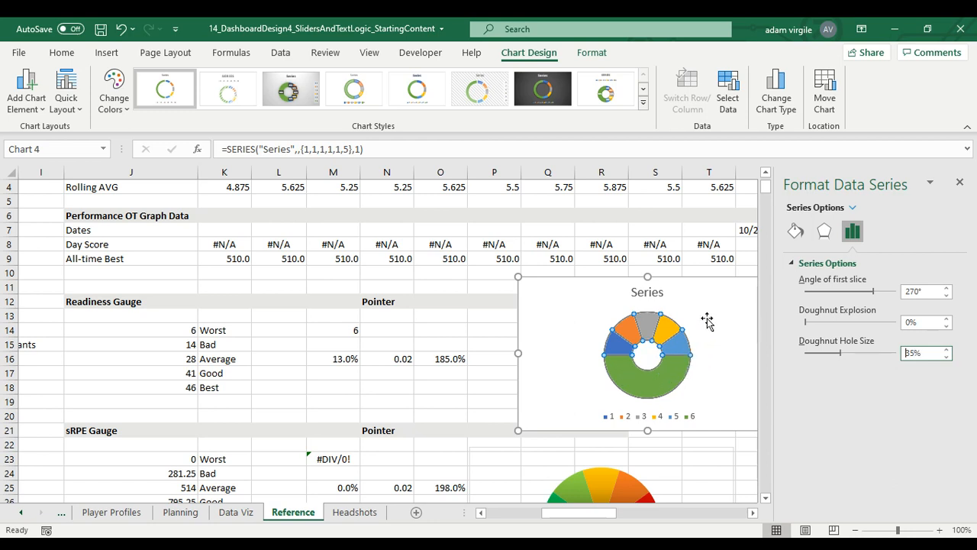
# Delete the title and the legend from the Readiness Gauge doughnut chart.
pyautogui.click(661, 300)
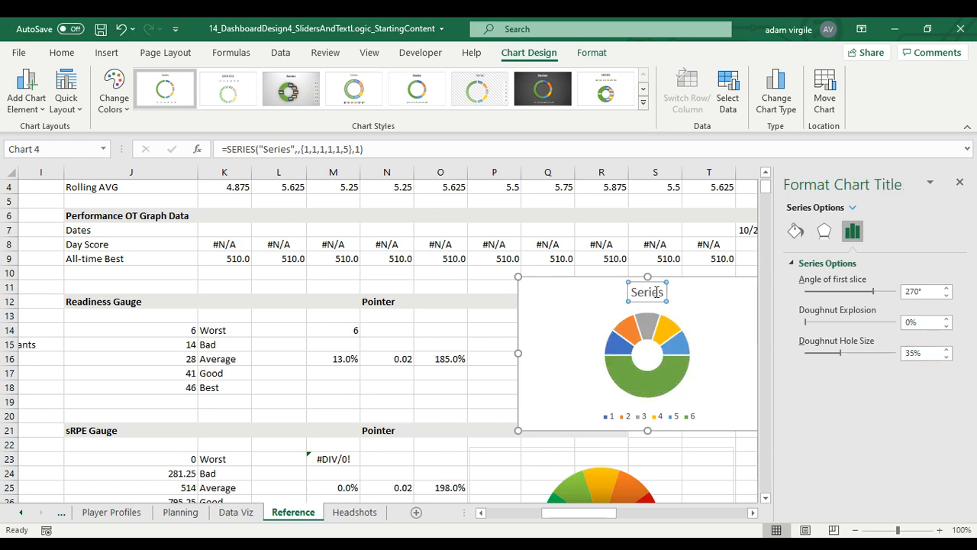
pyautogui.press('Delete')
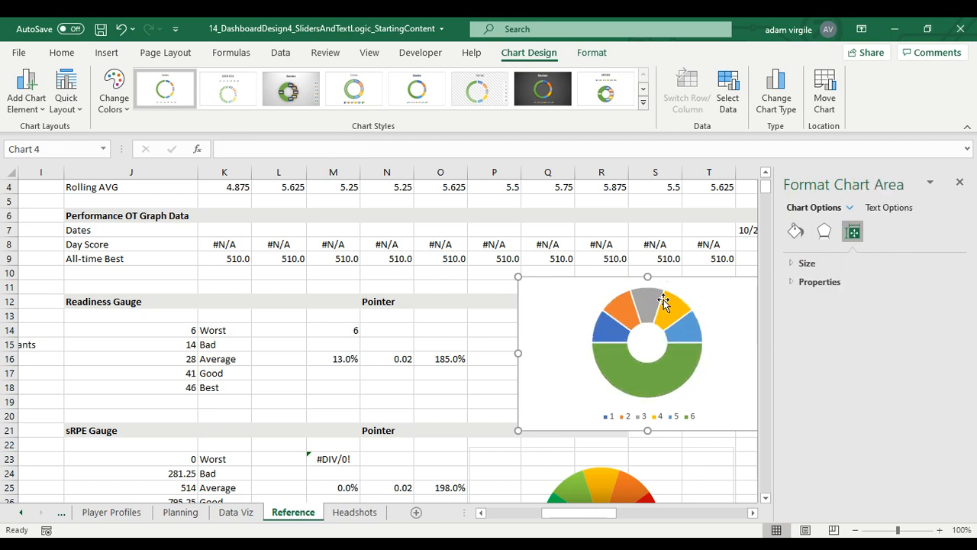
pyautogui.click(654, 422)
pyautogui.press('Delete')
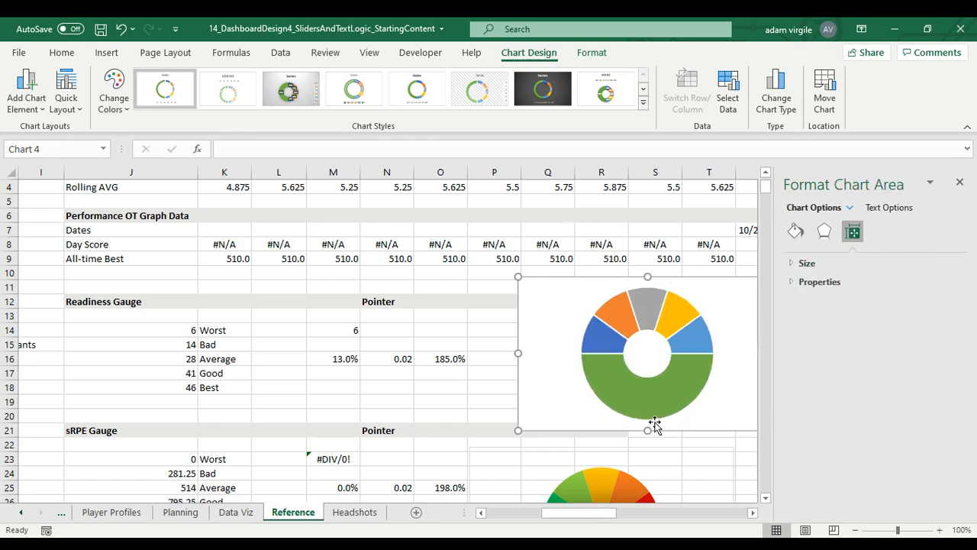
# Set the large lower half slice of the doughnut to No Fill, leaving a half-circle gauge.
pyautogui.click(676, 348)
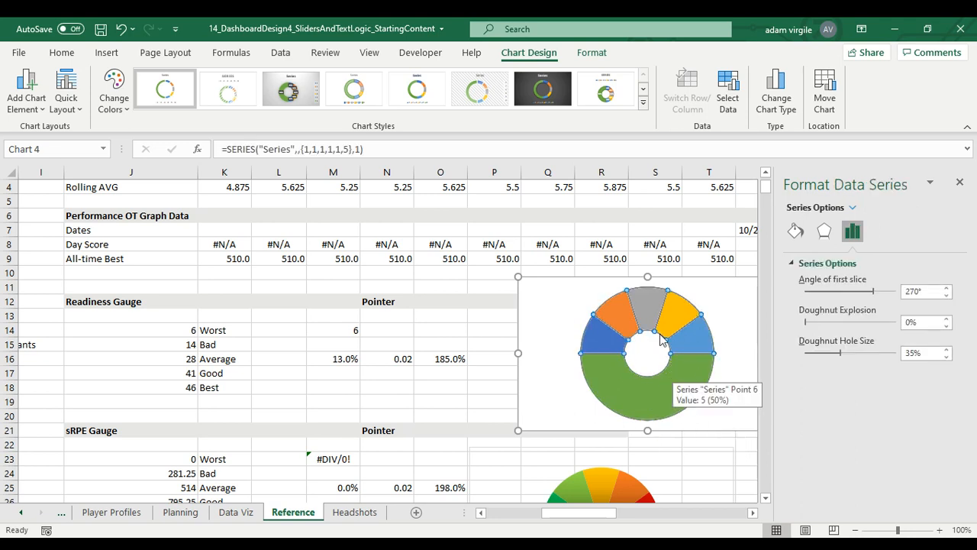
pyautogui.click(650, 396)
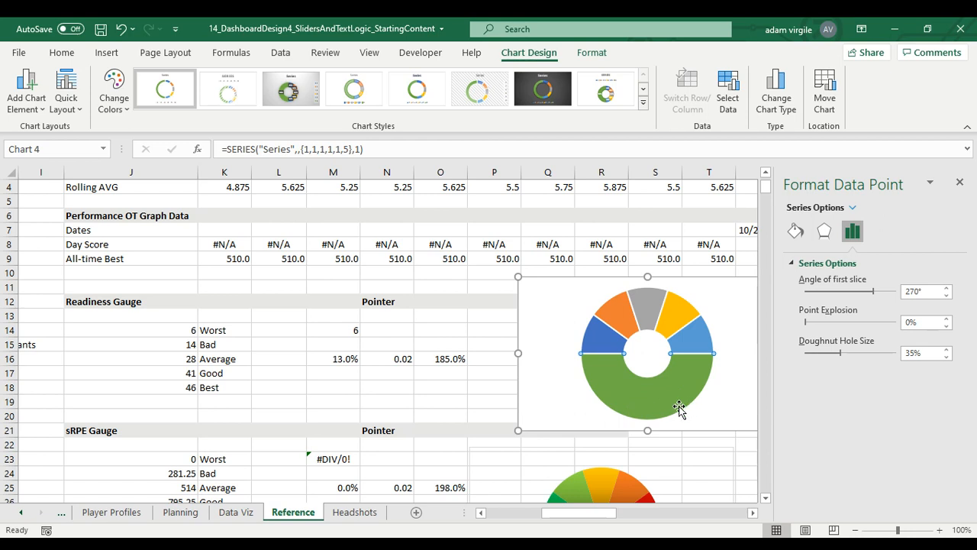
pyautogui.click(73, 55)
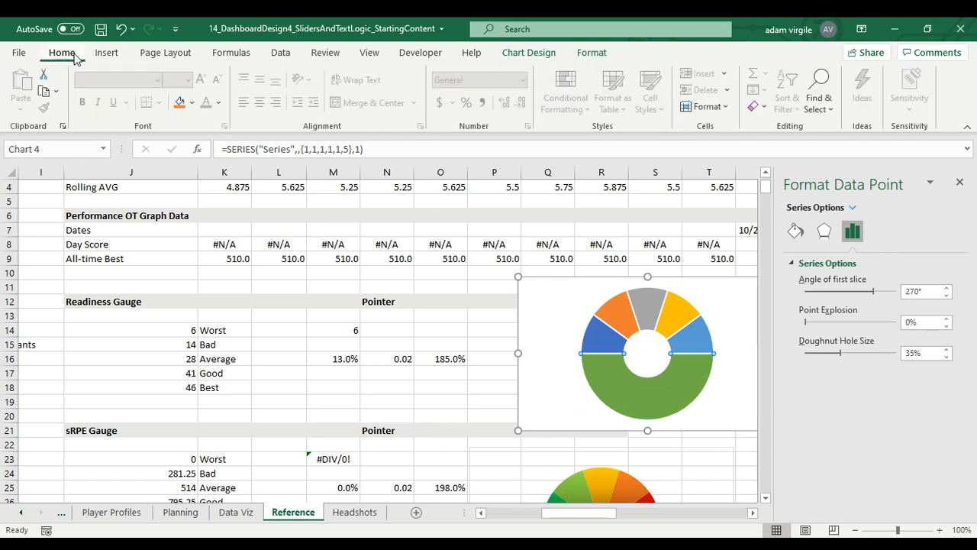
pyautogui.click(192, 107)
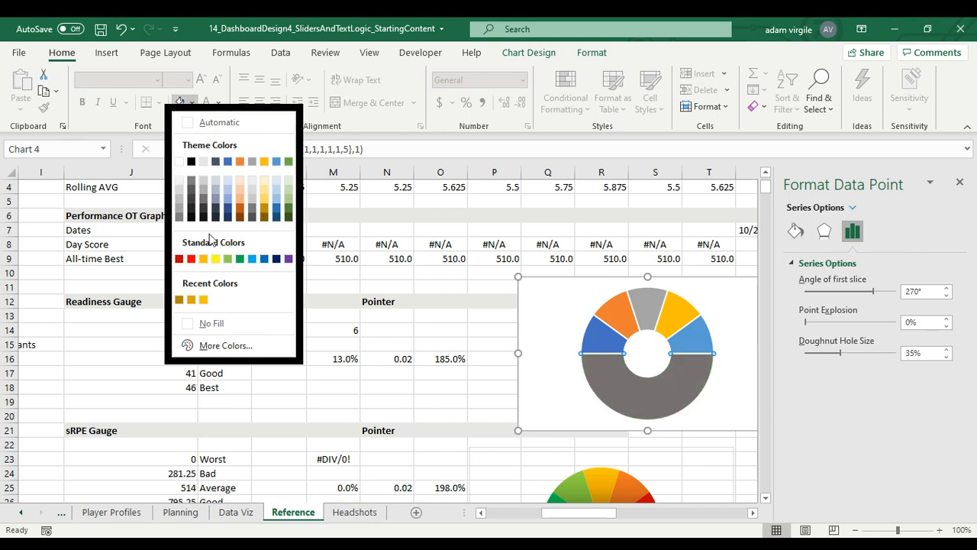
pyautogui.click(214, 324)
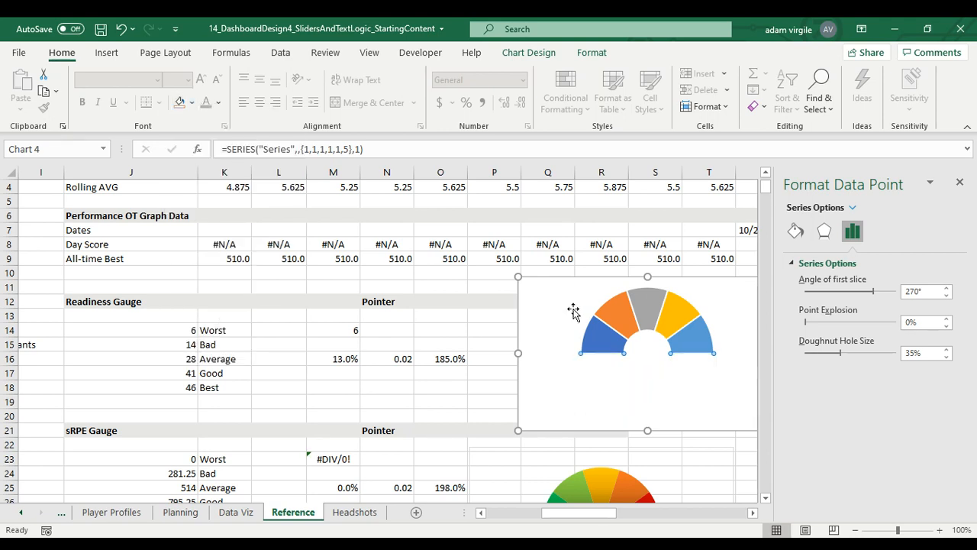
# Remove the border of the whole doughnut series by setting it to No line.
pyautogui.click(693, 340)
pyautogui.click(693, 368)
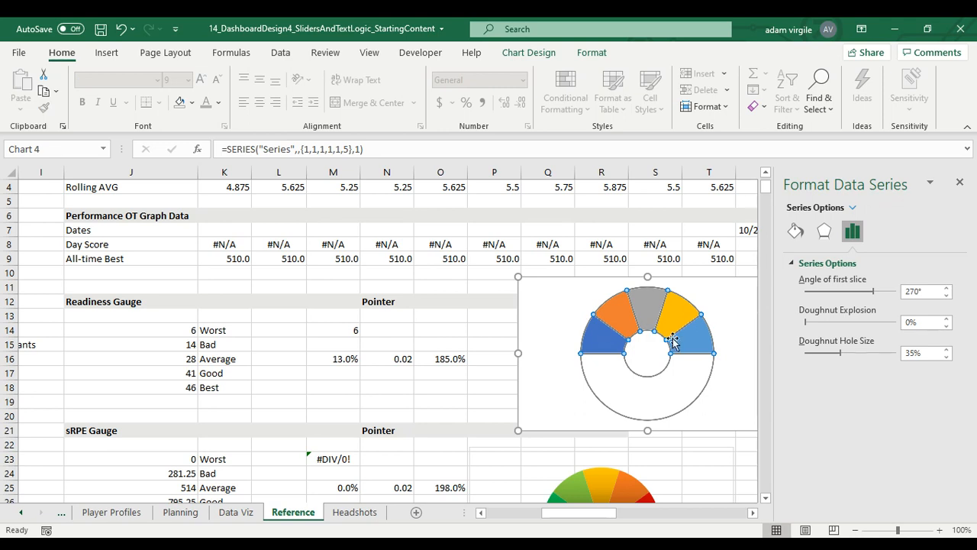
pyautogui.click(796, 235)
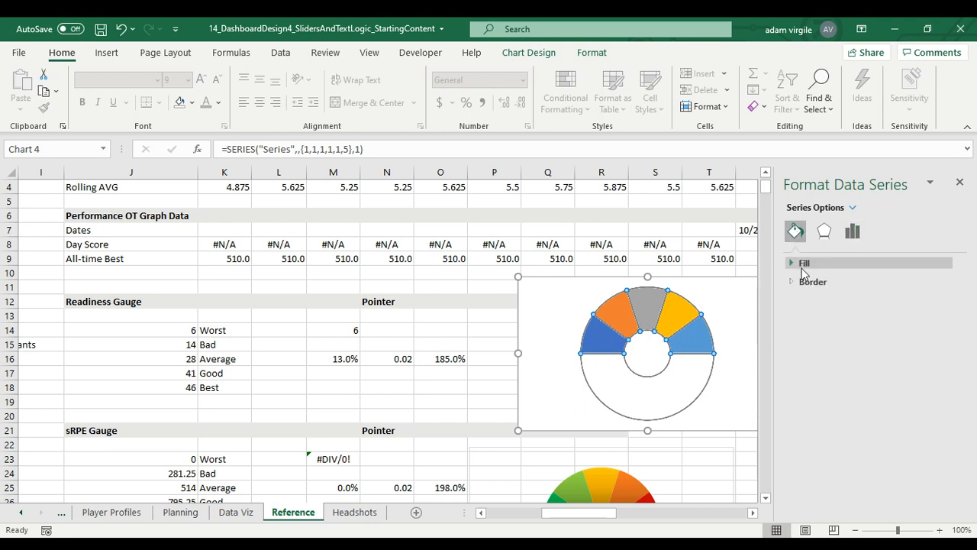
pyautogui.click(803, 267)
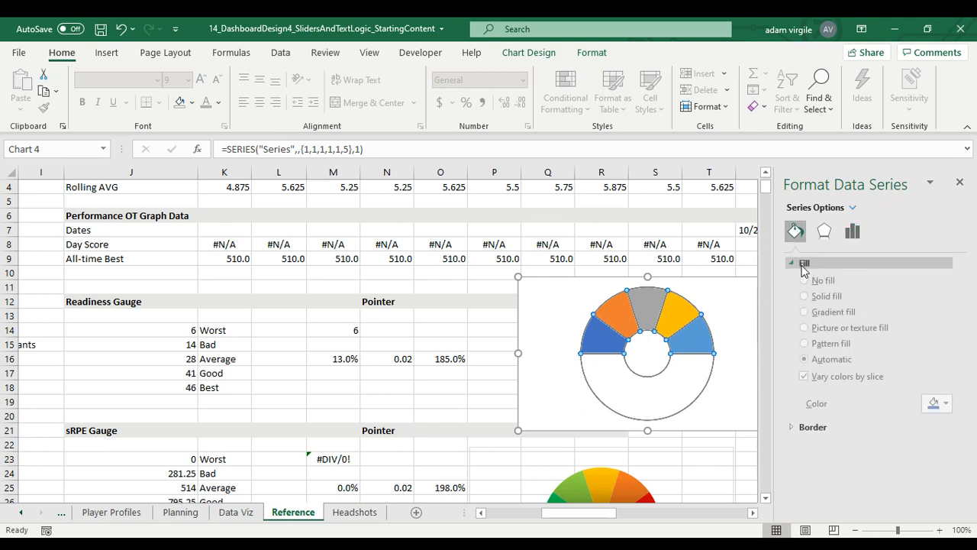
pyautogui.click(811, 432)
pyautogui.scroll(-3, 816, 410)
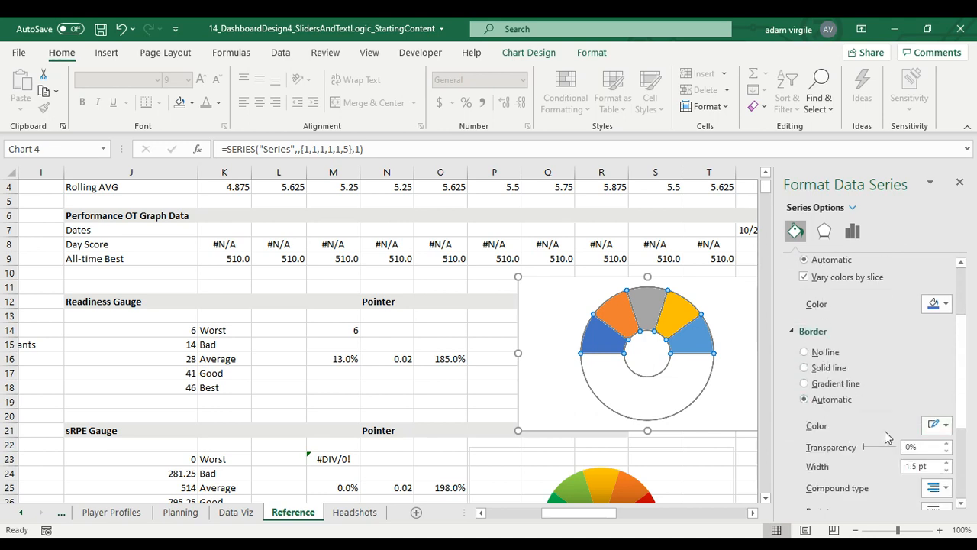
pyautogui.click(823, 354)
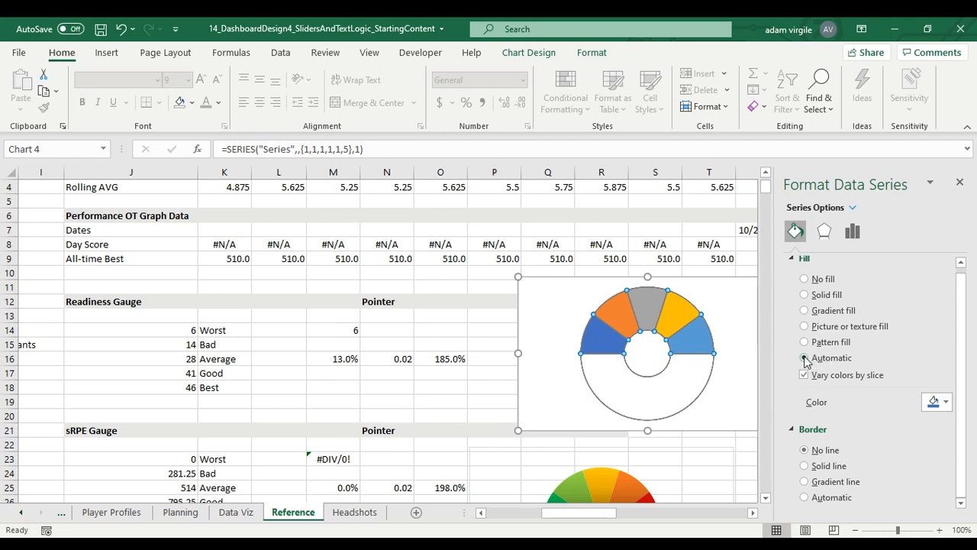
pyautogui.click(743, 361)
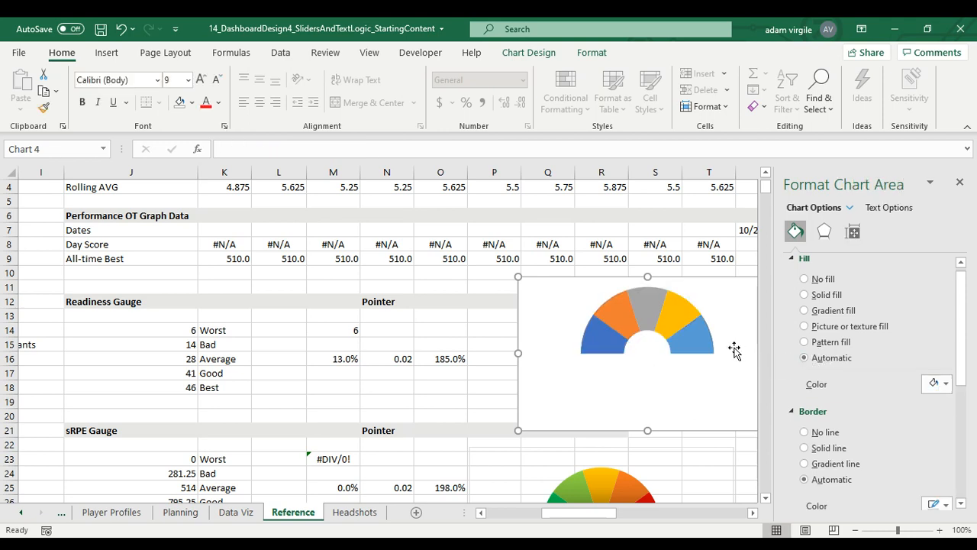
# Give the rightmost slice of the Readiness Gauge a solid fill in the standard dark green.
pyautogui.click(689, 348)
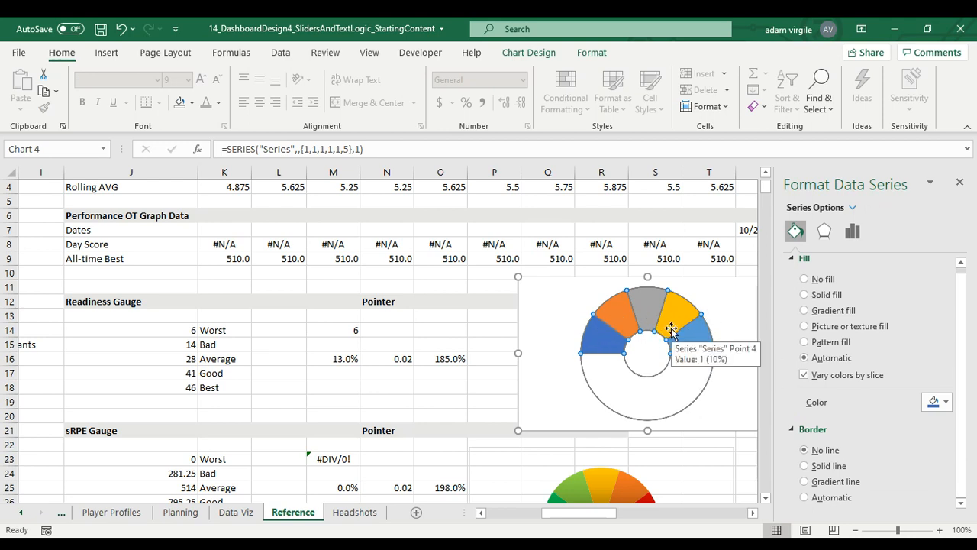
pyautogui.scroll(-1, 643, 437)
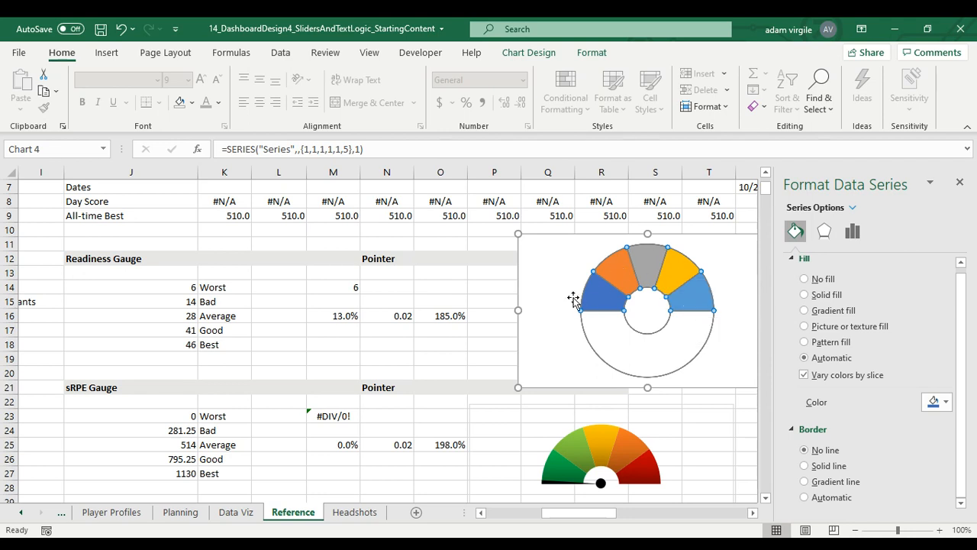
pyautogui.click(691, 298)
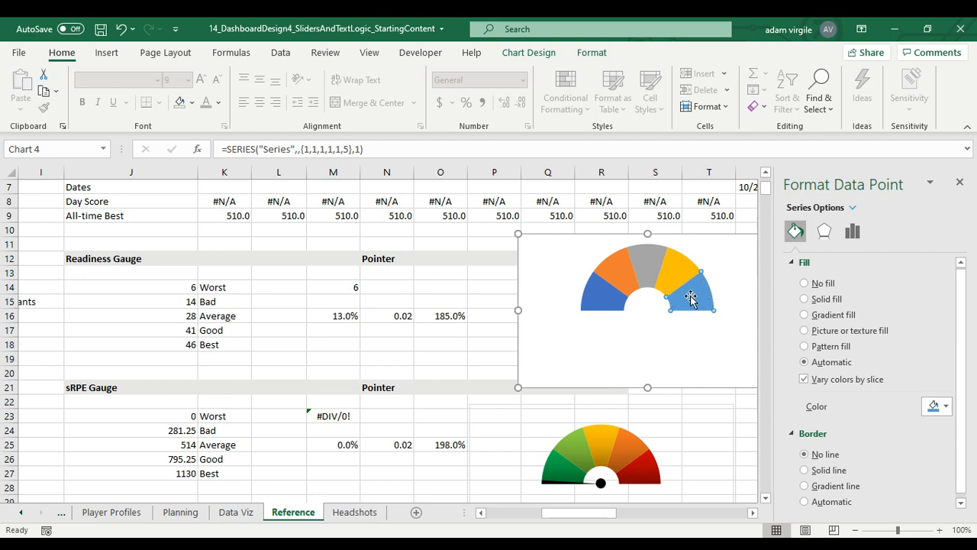
pyautogui.click(807, 300)
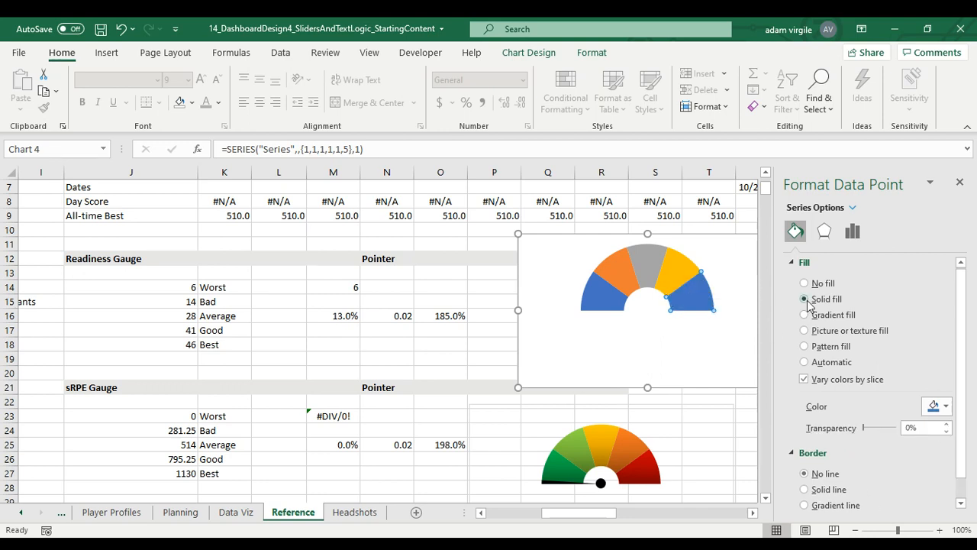
pyautogui.click(937, 407)
pyautogui.click(919, 326)
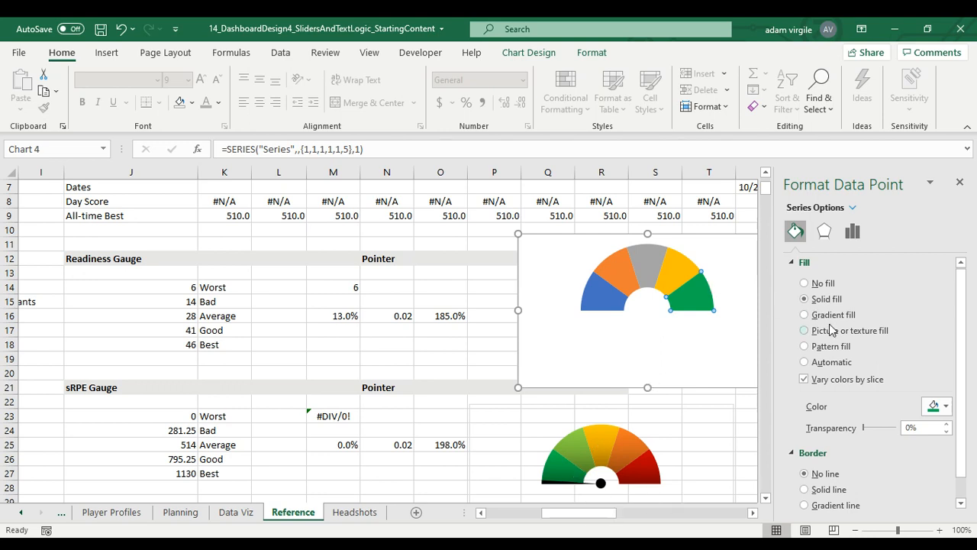
# Fill the yellow fourth slice, next to the dark green one, with standard light green.
pyautogui.click(684, 270)
pyautogui.click(933, 406)
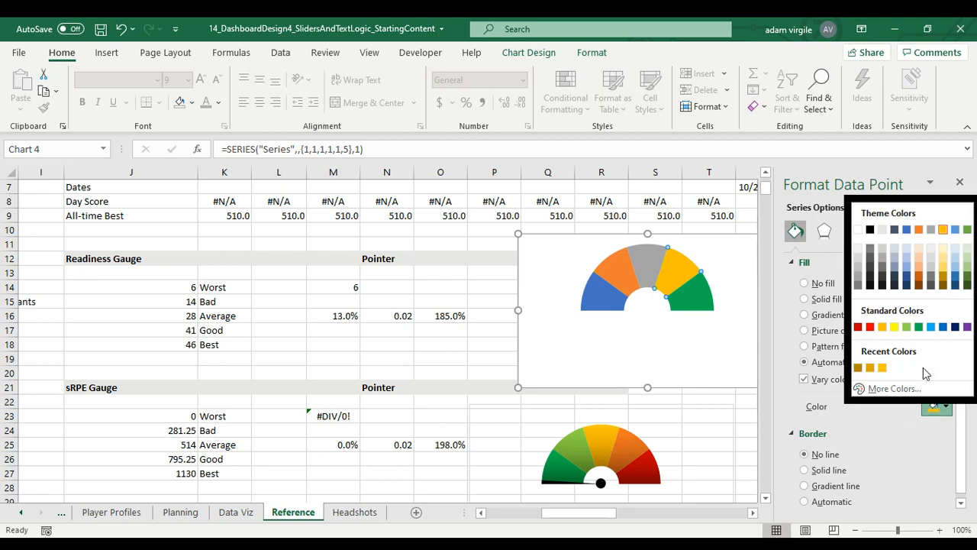
pyautogui.click(910, 330)
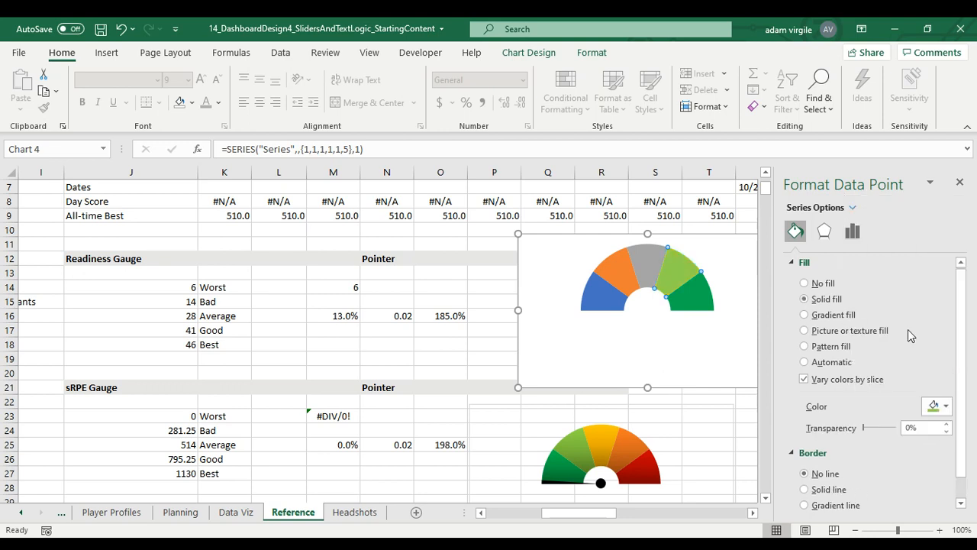
# Fill the grey middle slice of the gauge with the orange theme color.
pyautogui.click(654, 267)
pyautogui.click(933, 406)
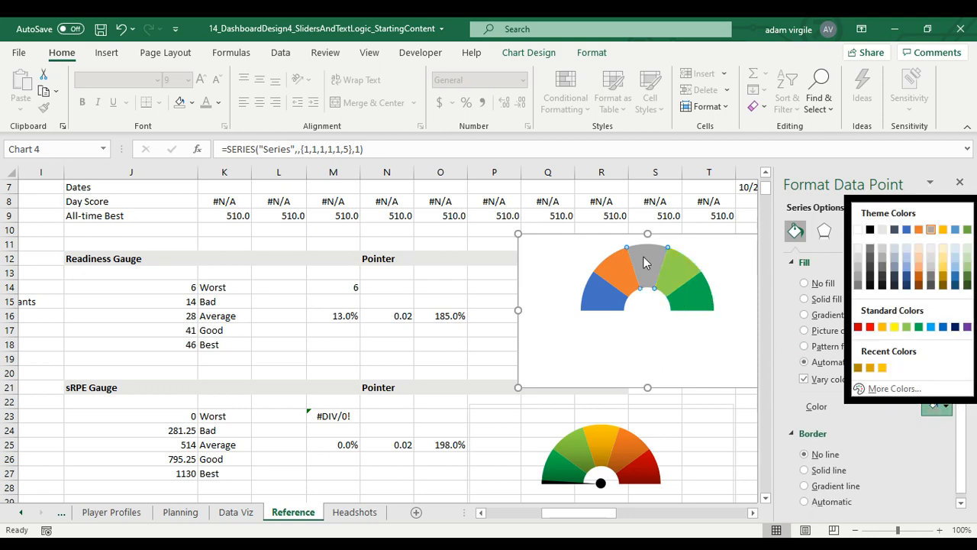
pyautogui.click(921, 228)
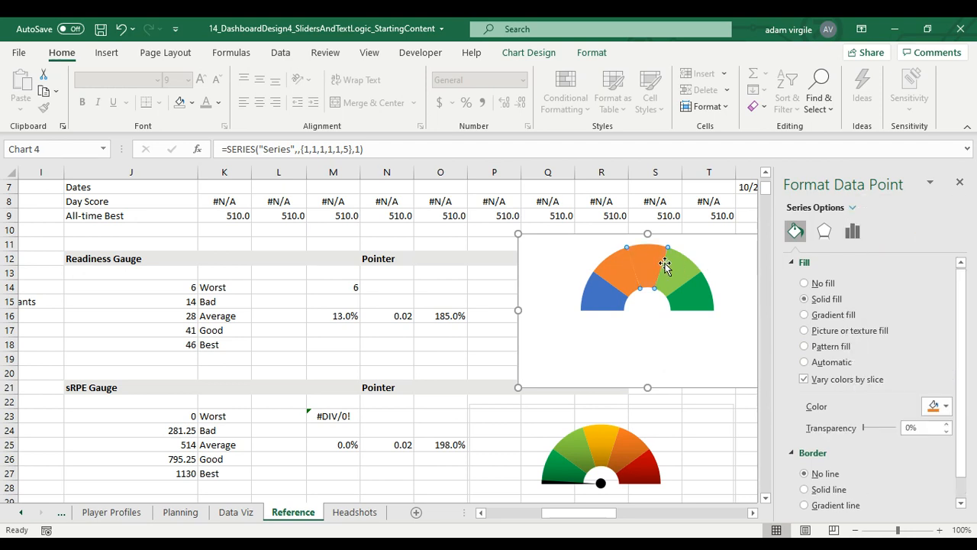
pyautogui.click(626, 273)
pyautogui.click(940, 407)
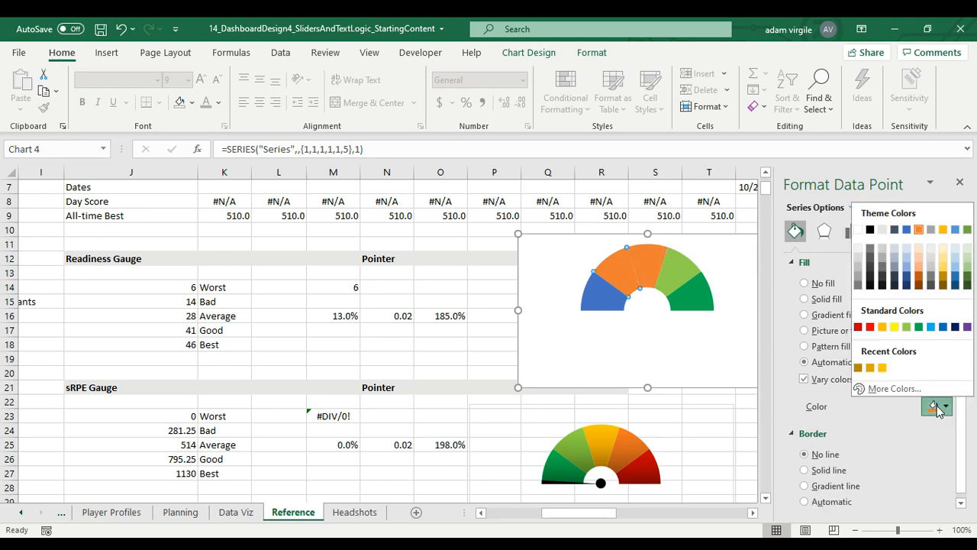
# Fill the middle slice at the top of the gauge with the gold theme color.
pyautogui.click(678, 248)
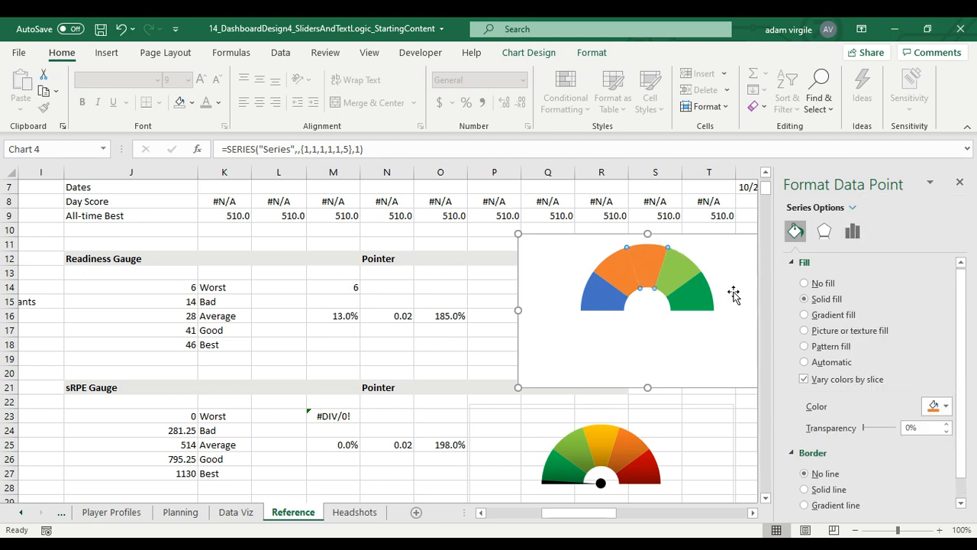
pyautogui.click(937, 407)
pyautogui.click(943, 230)
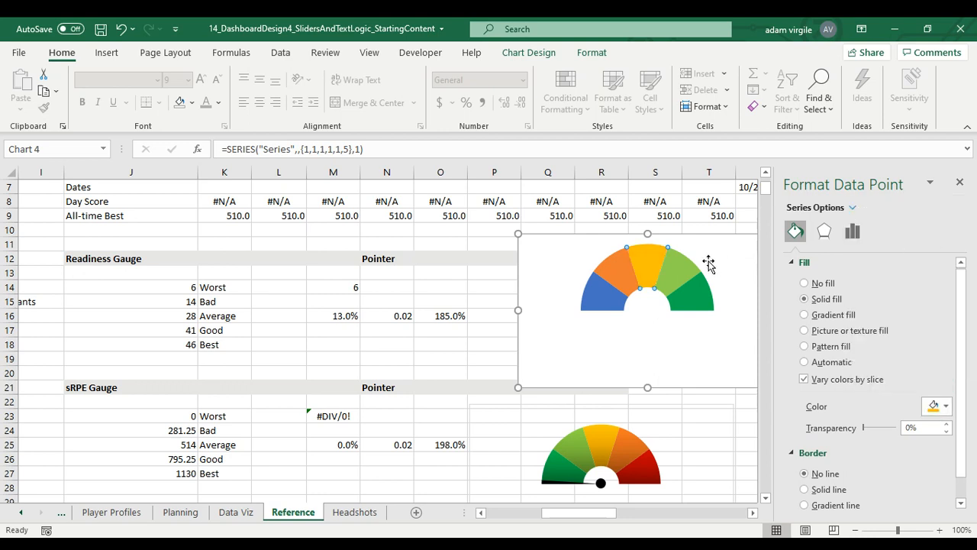
# Fill the gauge's second slice from the left with the orange theme color and the leftmost slice with standard dark red.
pyautogui.click(632, 277)
pyautogui.click(937, 407)
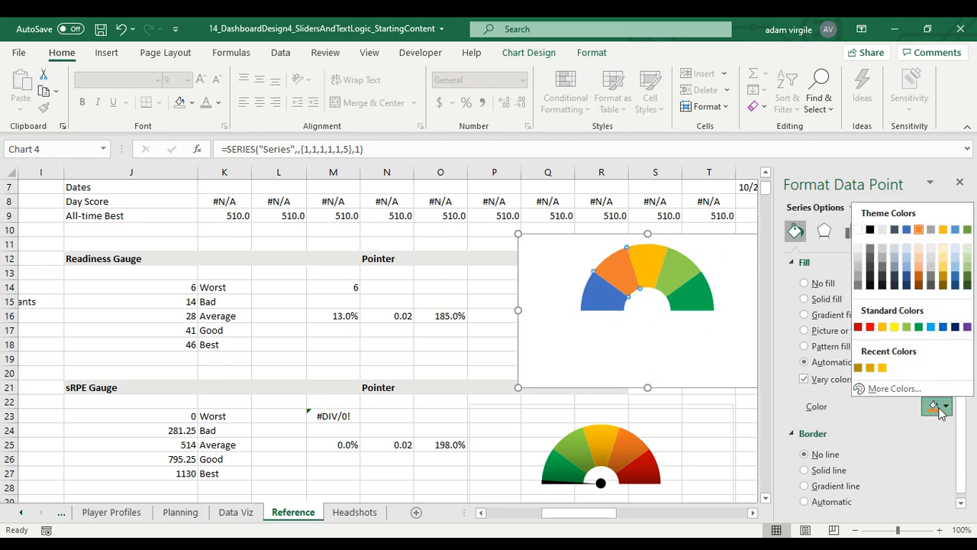
pyautogui.click(921, 231)
pyautogui.click(611, 301)
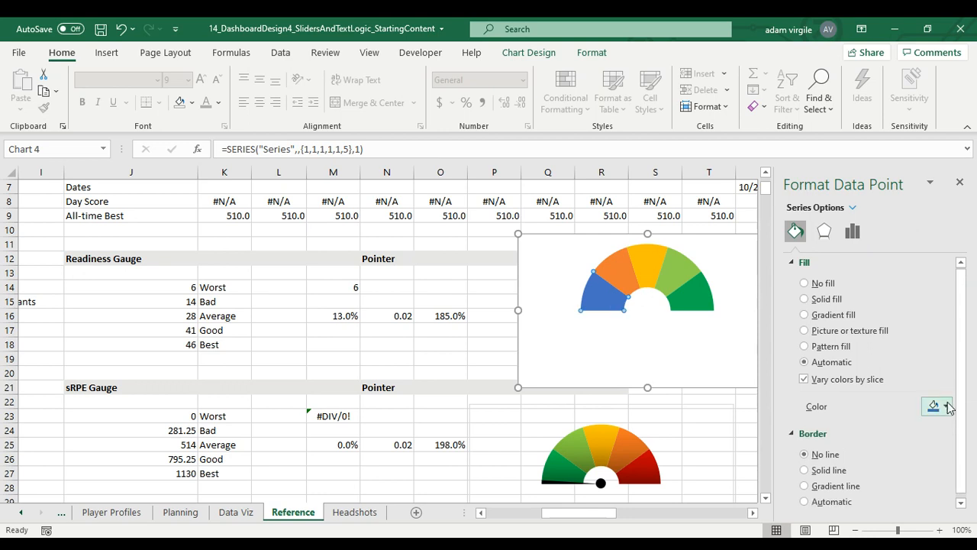
pyautogui.click(943, 411)
pyautogui.click(857, 326)
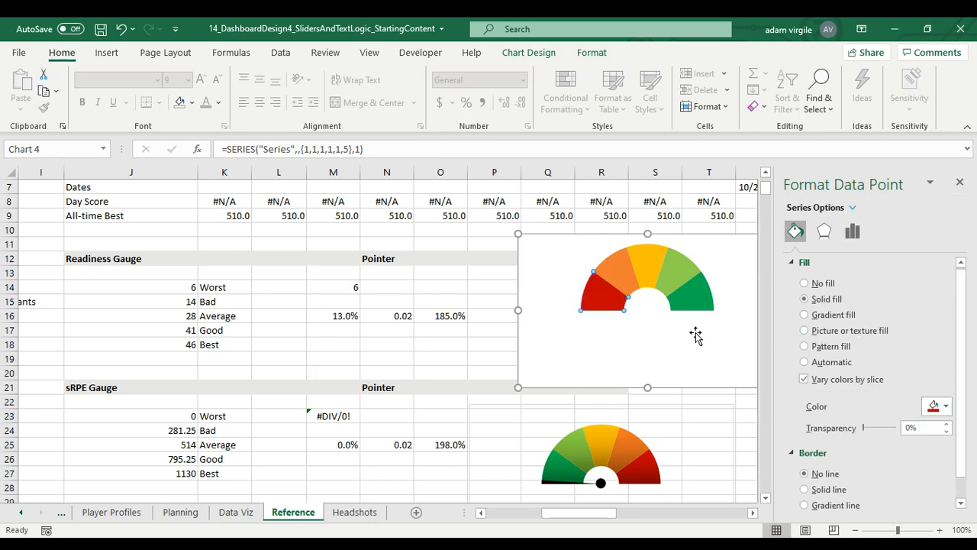
# Give the dark green slice the dark-variation linear gradient that darkens toward the bottom.
pyautogui.click(689, 300)
pyautogui.rightClick(704, 300)
pyautogui.click(732, 261)
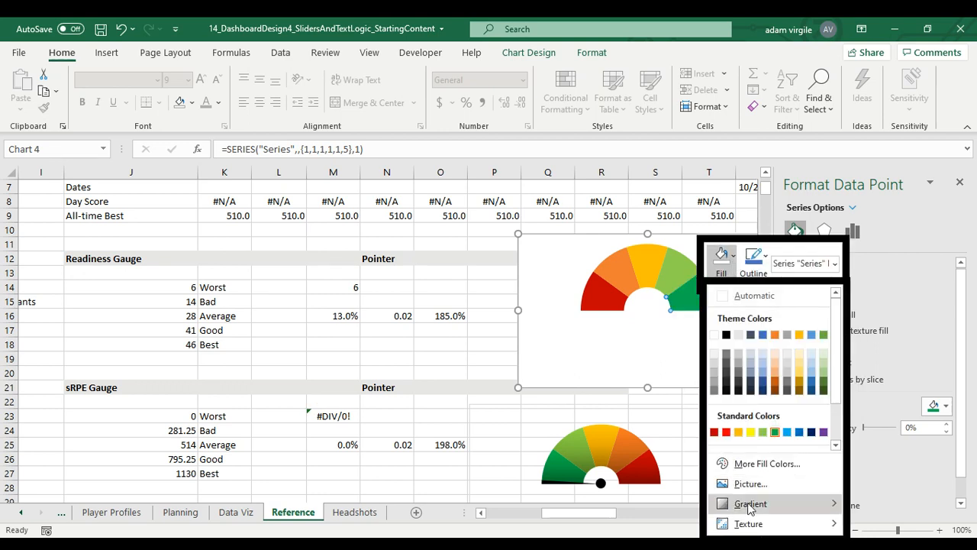
pyautogui.moveTo(750, 509)
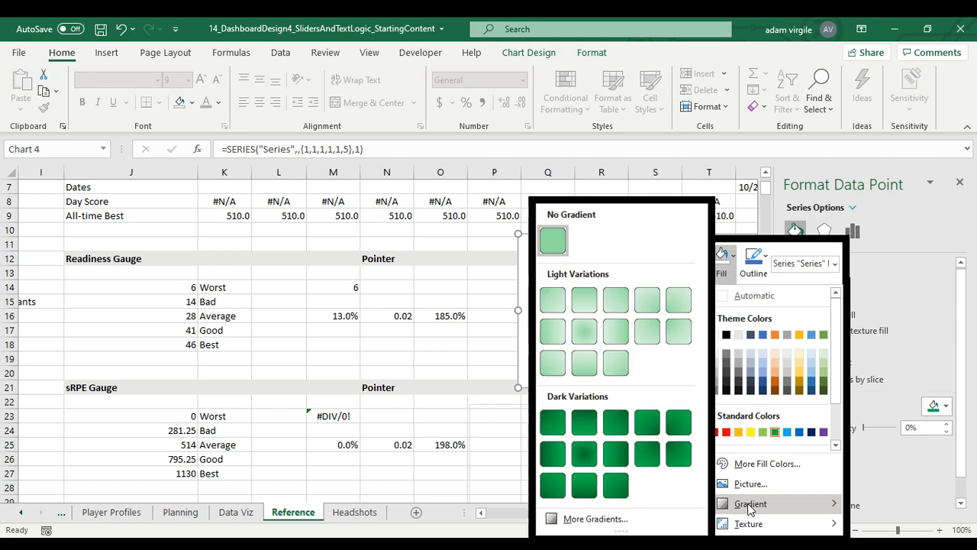
pyautogui.click(584, 484)
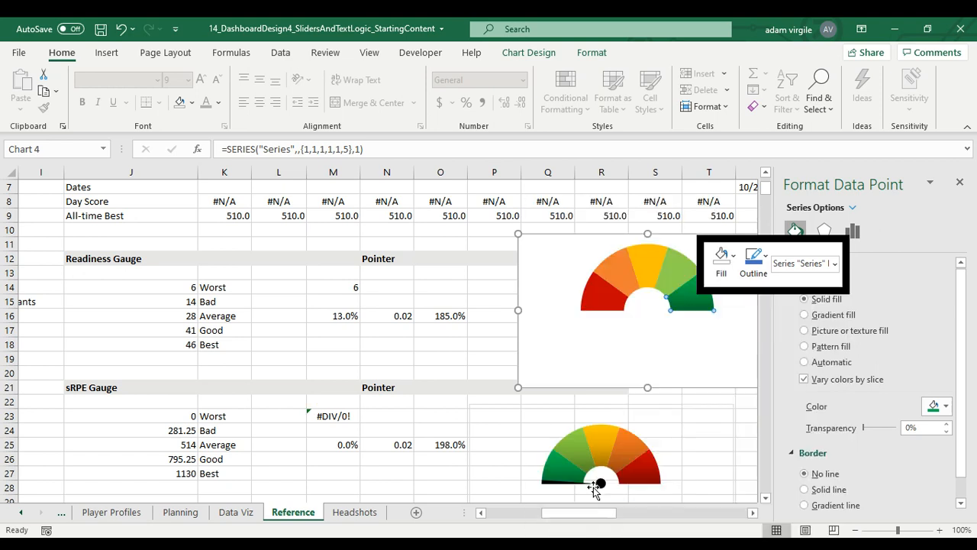
# Apply the dark-variation linear gradient that darkens toward the bottom to the light green and gold slices.
pyautogui.rightClick(674, 274)
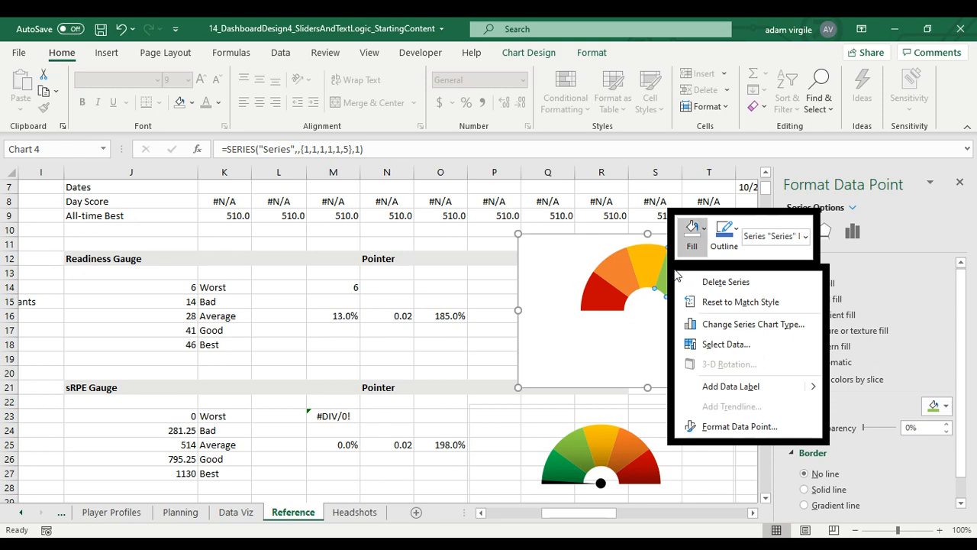
pyautogui.click(695, 236)
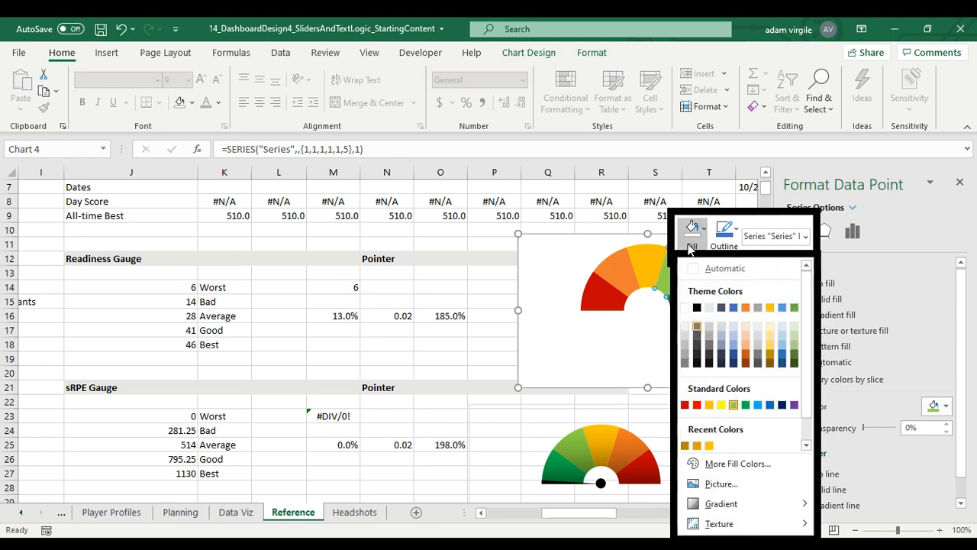
pyautogui.moveTo(731, 504)
pyautogui.click(556, 487)
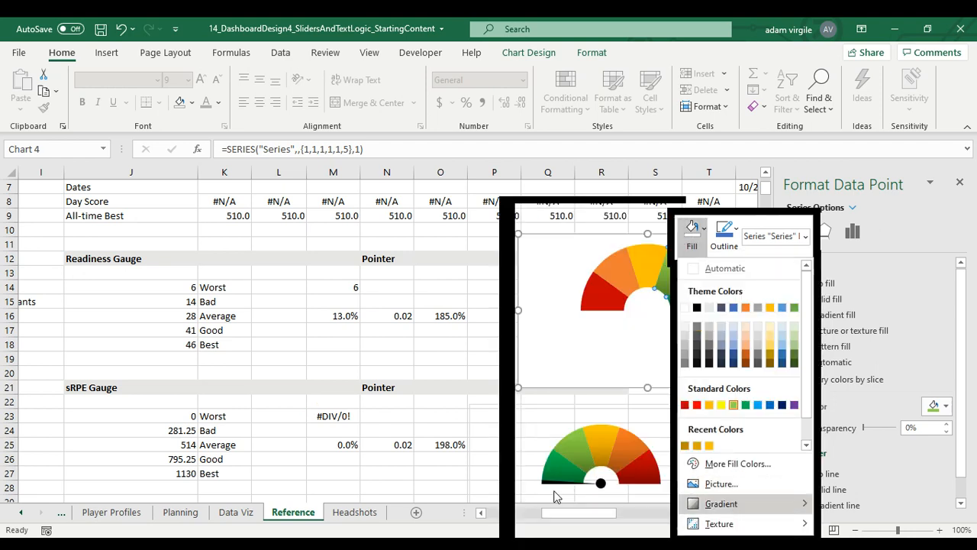
pyautogui.rightClick(644, 281)
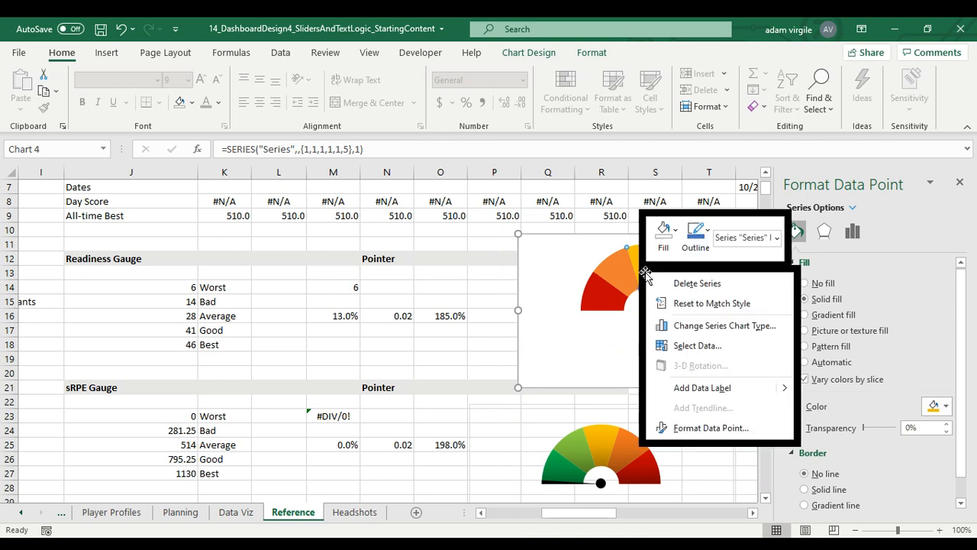
pyautogui.click(663, 230)
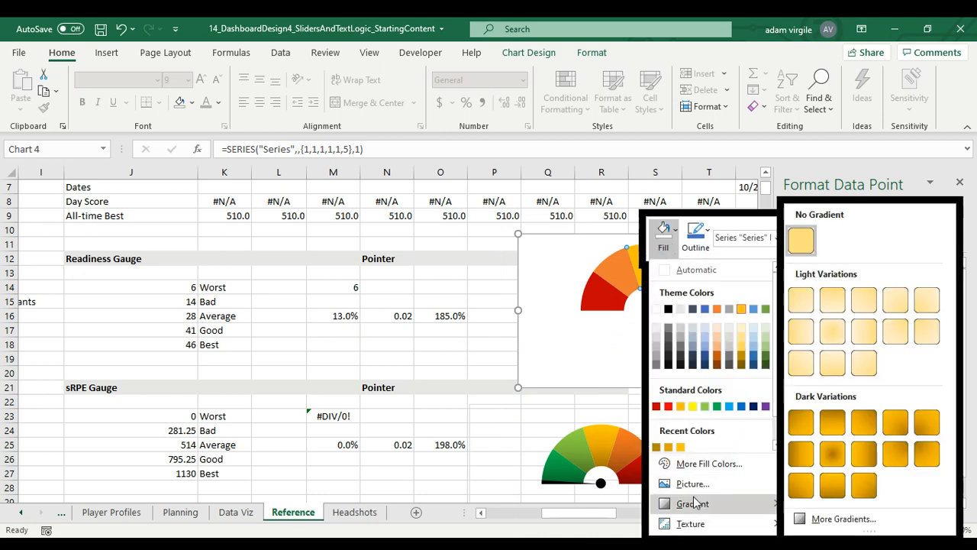
pyautogui.click(832, 513)
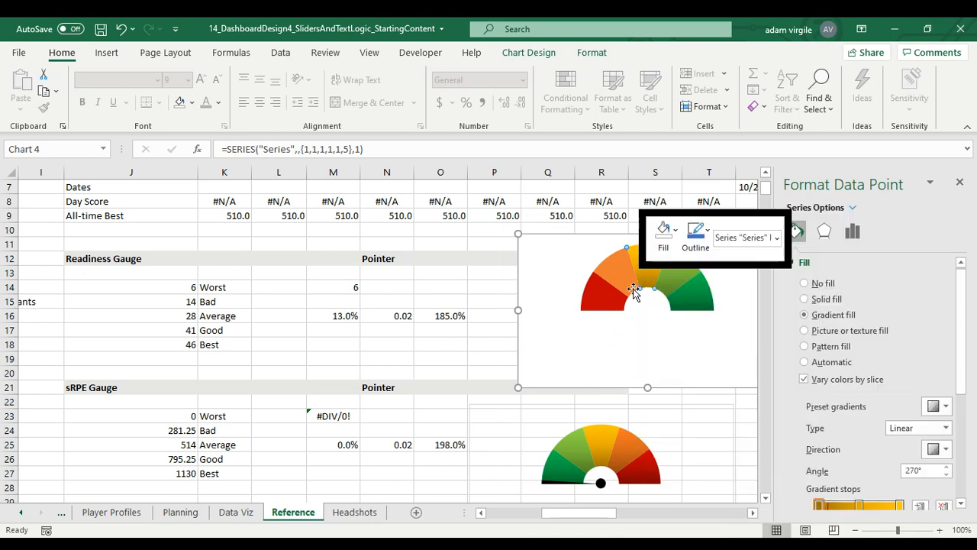
# Apply the dark-variation linear gradient that darkens toward the bottom to the orange and dark red slices.
pyautogui.click(628, 268)
pyautogui.rightClick(628, 268)
pyautogui.click(651, 244)
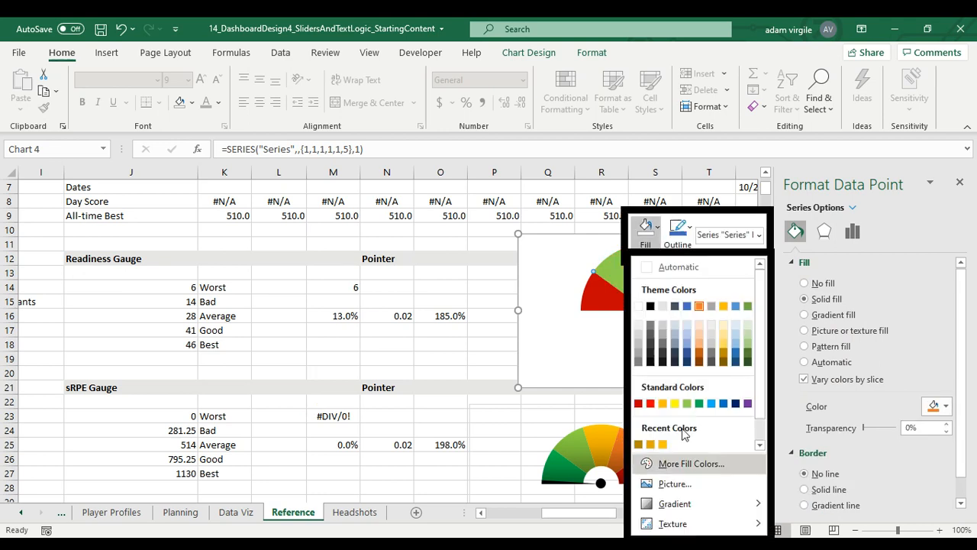
pyautogui.moveTo(665, 504)
pyautogui.click(833, 492)
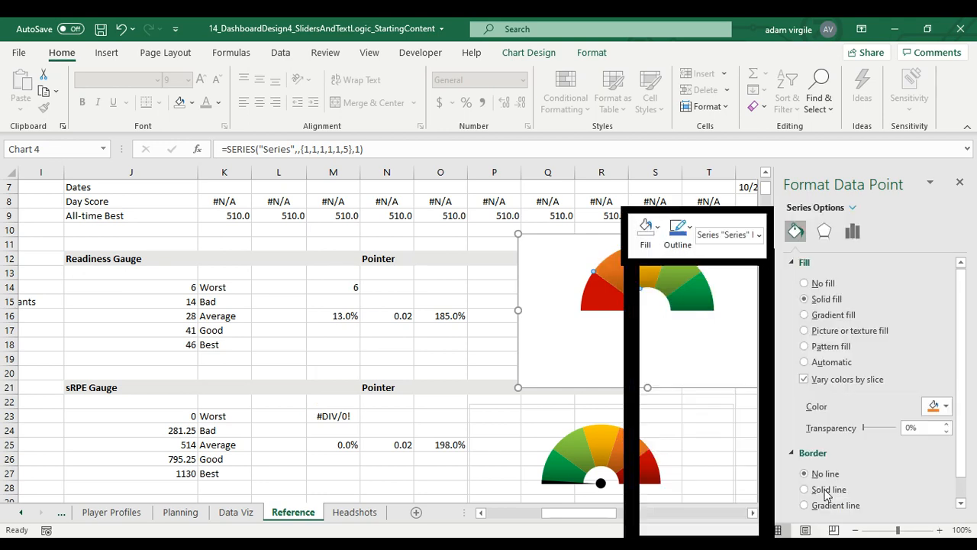
pyautogui.click(599, 301)
pyautogui.rightClick(603, 299)
pyautogui.click(622, 260)
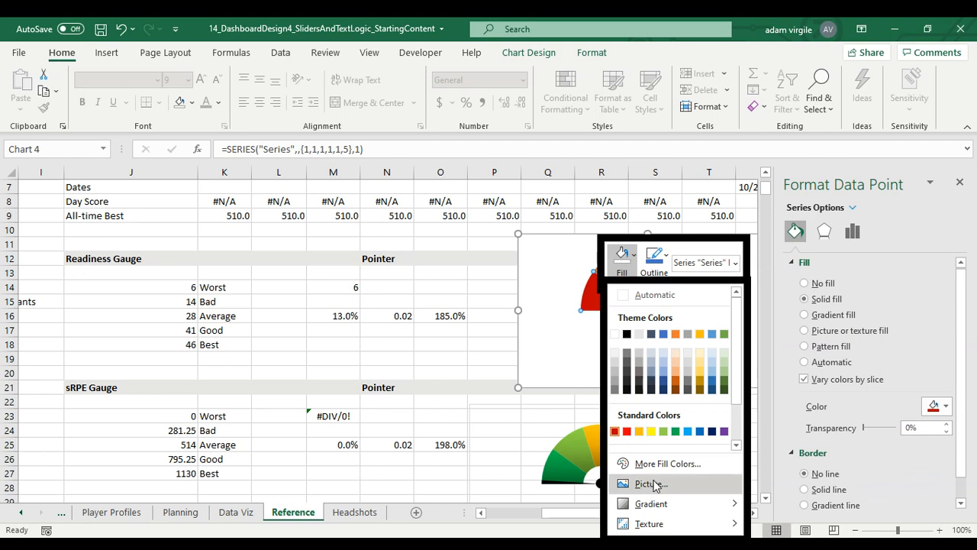
pyautogui.moveTo(669, 502)
pyautogui.click(700, 386)
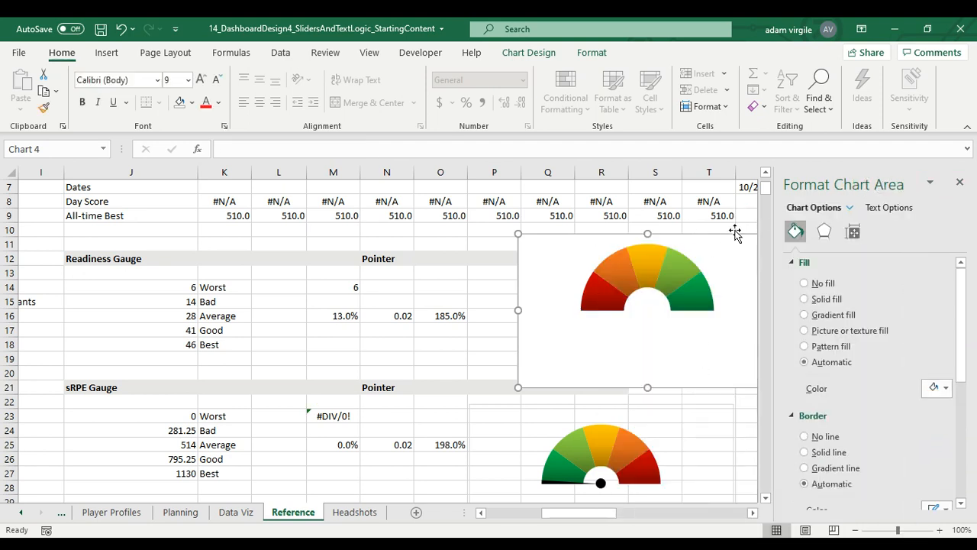
# Shift the Readiness Gauge chart to start at column P and set its chart area to no border line and no fill.
pyautogui.moveTo(734, 233); pyautogui.dragTo(682, 245)
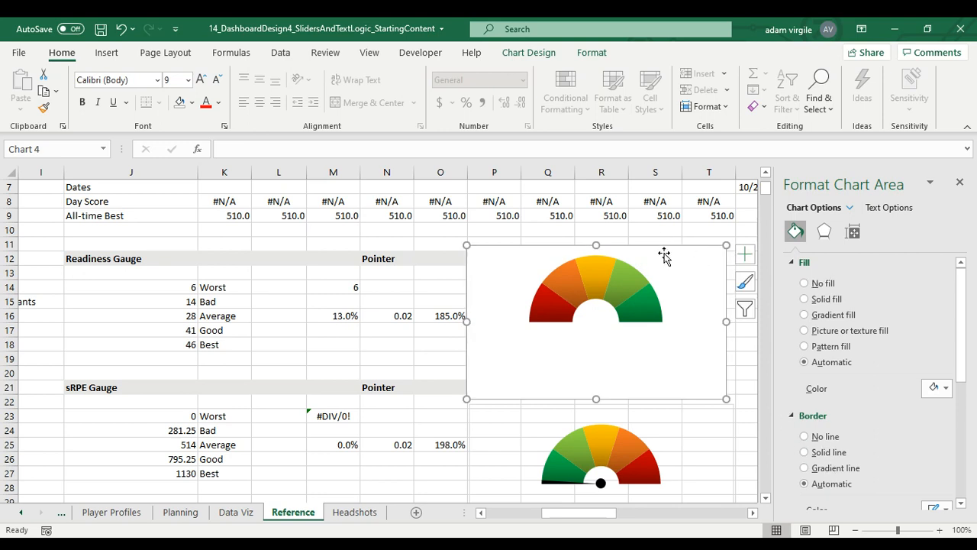
pyautogui.scroll(-2, 833, 490)
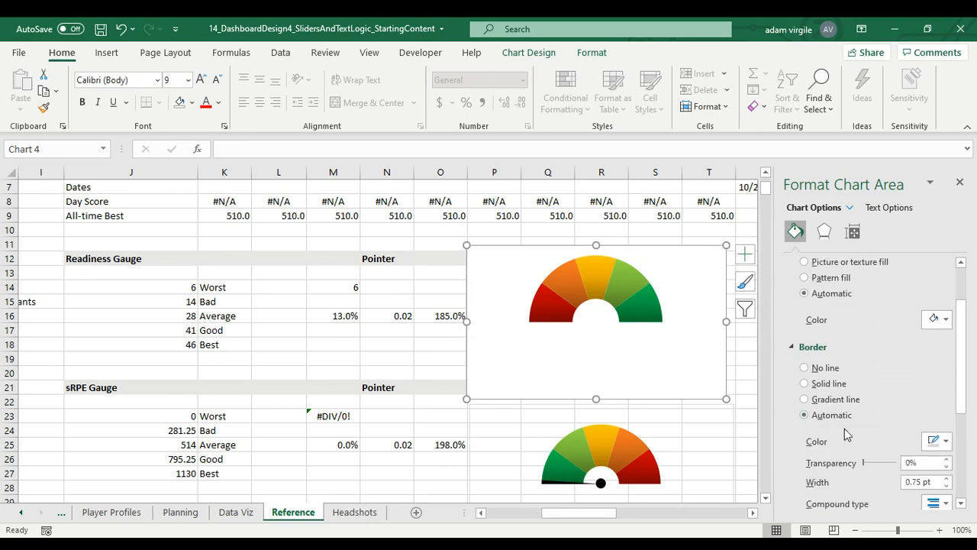
pyautogui.click(819, 369)
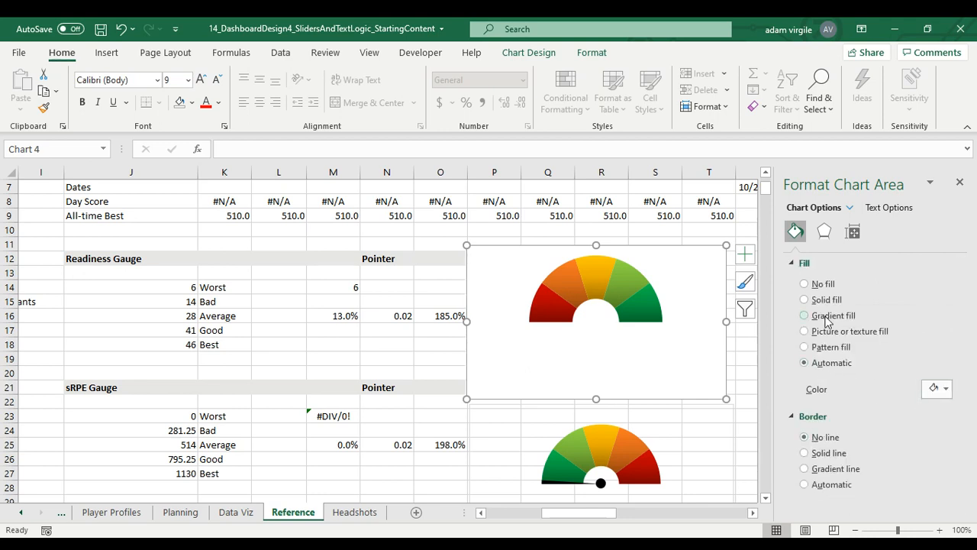
pyautogui.click(937, 387)
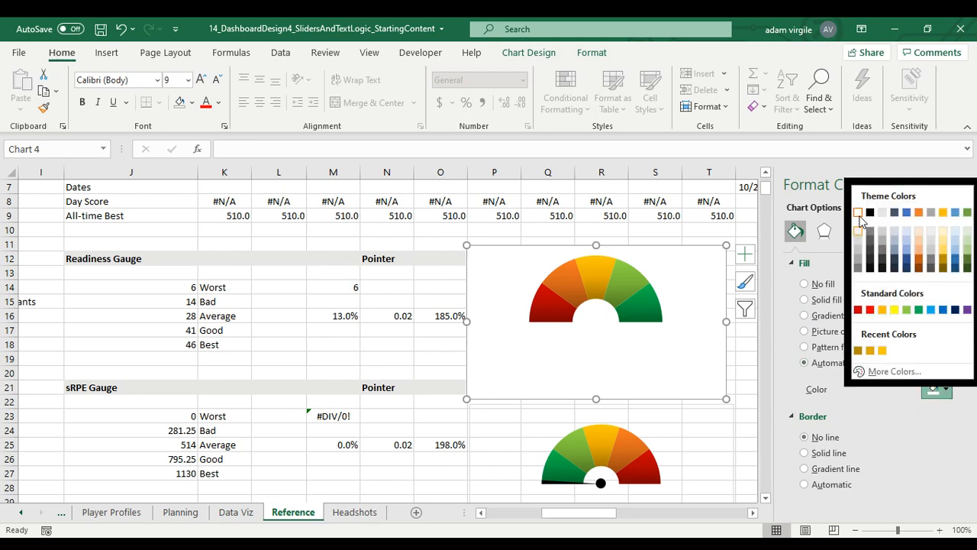
pyautogui.click(810, 391)
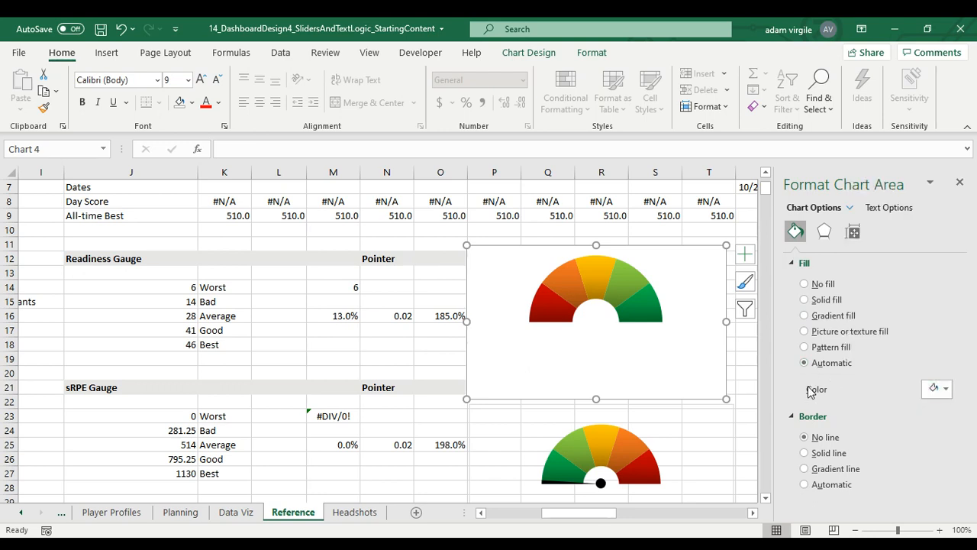
pyautogui.click(832, 284)
# Move the gauge chart down to start at row 13 and close the chart formatting pane.
pyautogui.moveTo(657, 248); pyautogui.dragTo(662, 271)
pyautogui.click(620, 299)
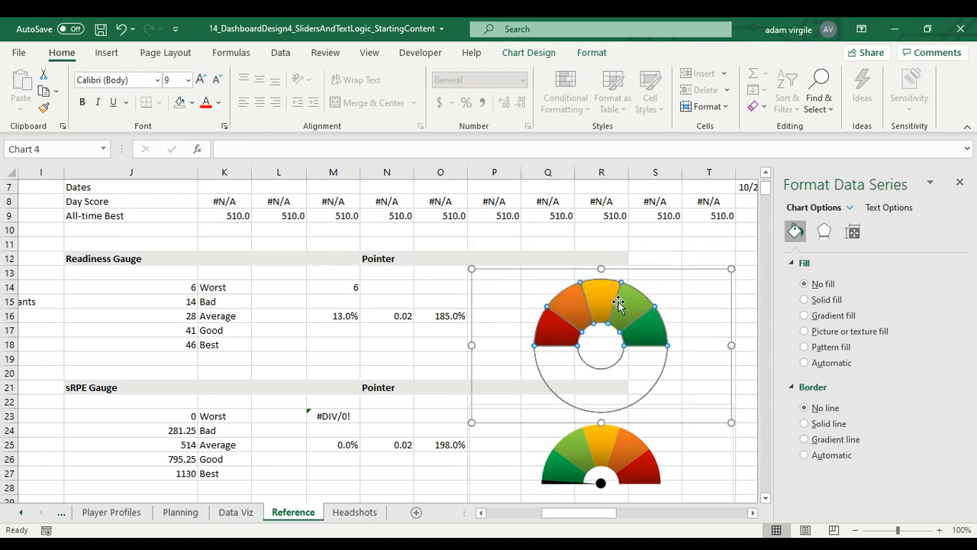
pyautogui.click(961, 180)
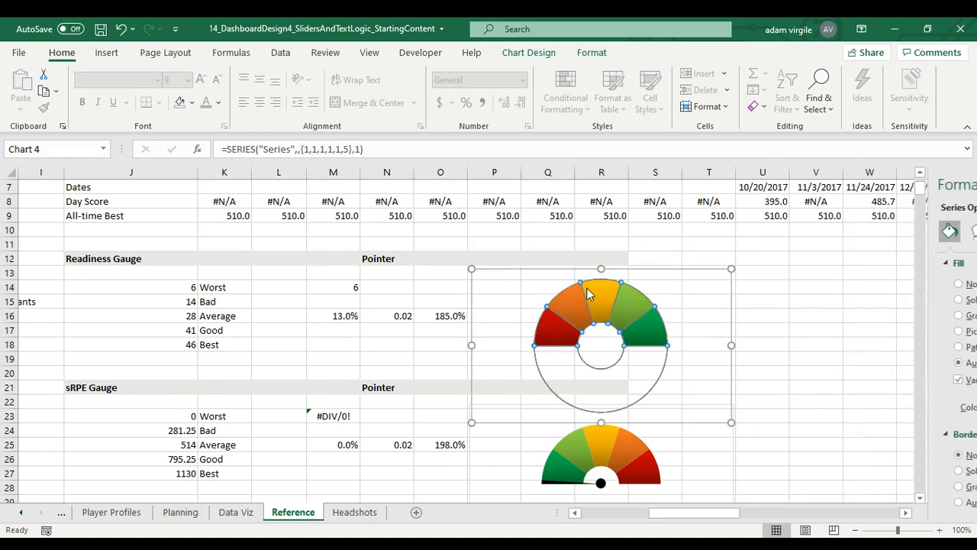
pyautogui.click(641, 289)
pyautogui.click(644, 270)
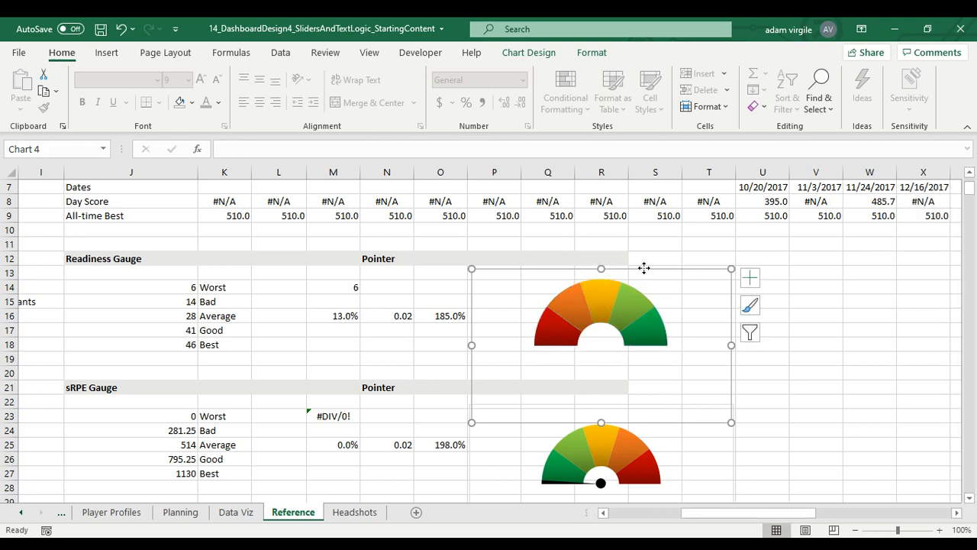
pyautogui.click(616, 296)
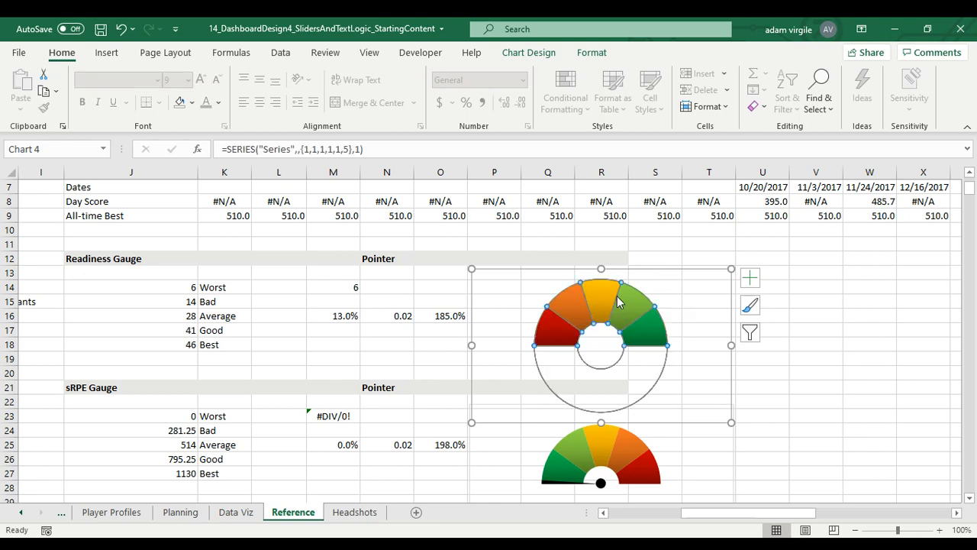
pyautogui.rightClick(618, 301)
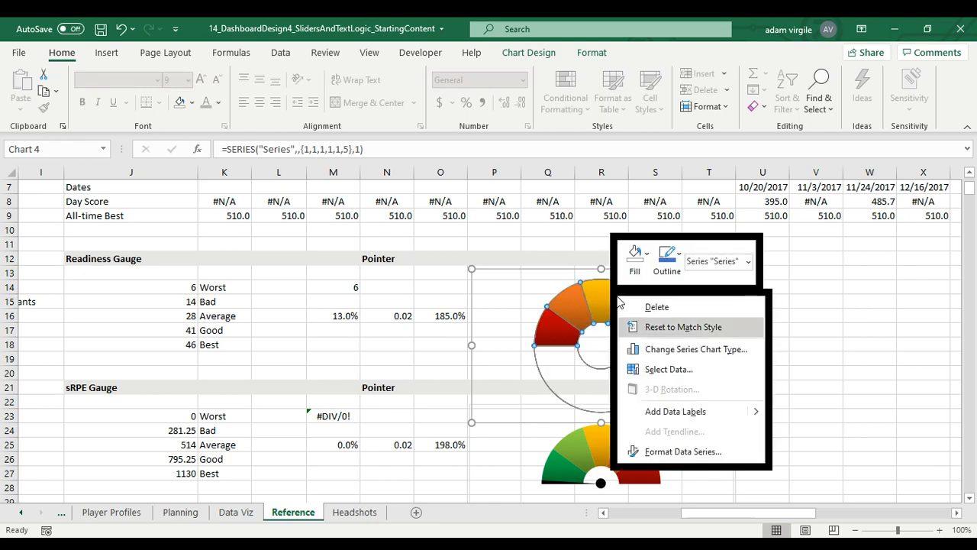
pyautogui.click(676, 349)
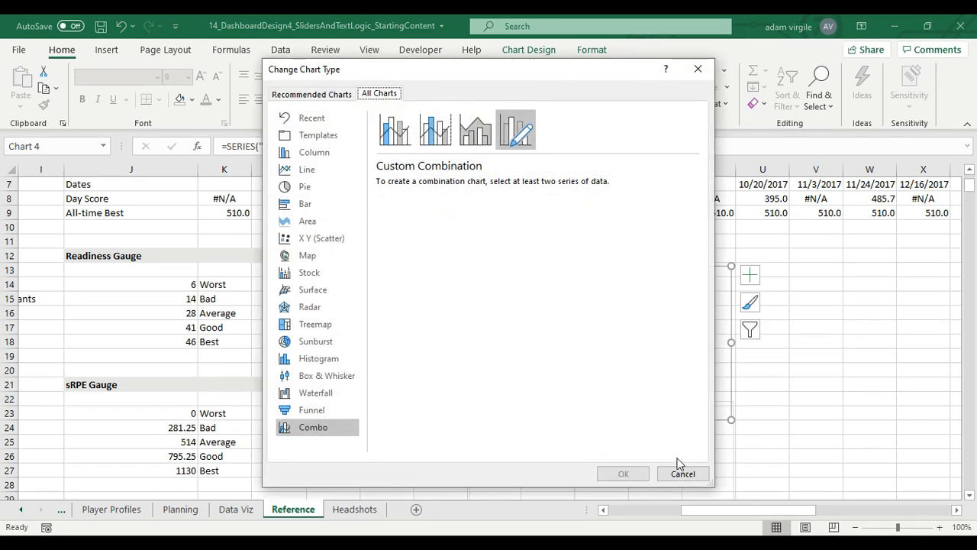
pyautogui.click(682, 474)
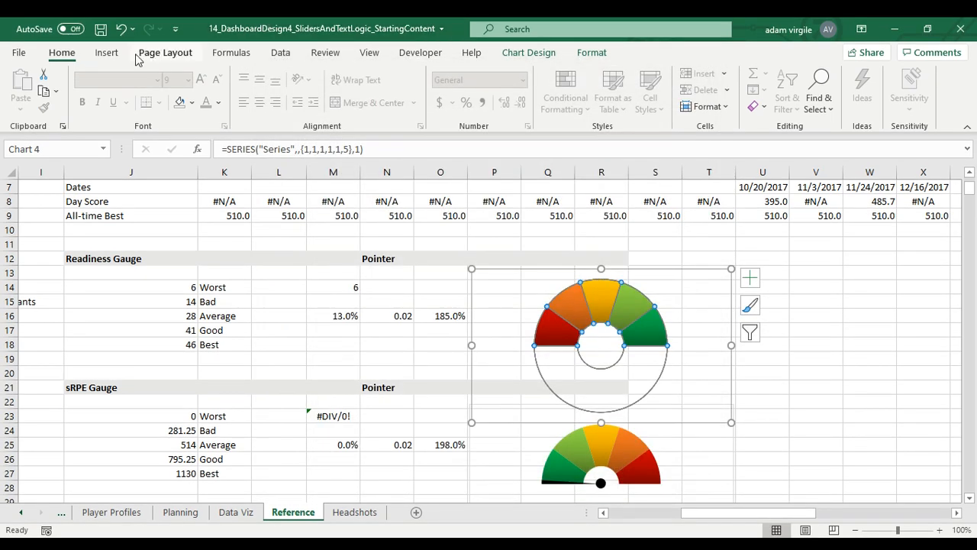
pyautogui.click(106, 50)
pyautogui.click(381, 105)
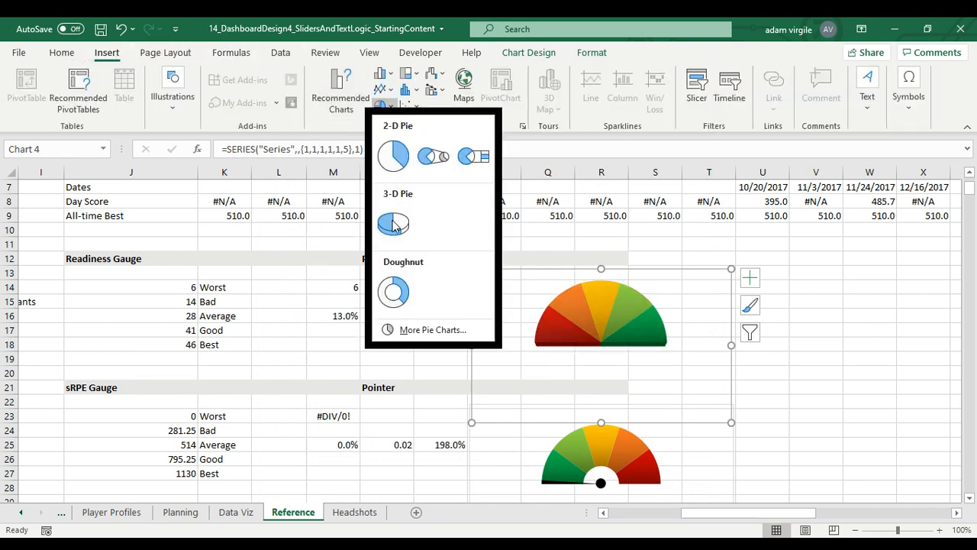
pyautogui.press('Escape')
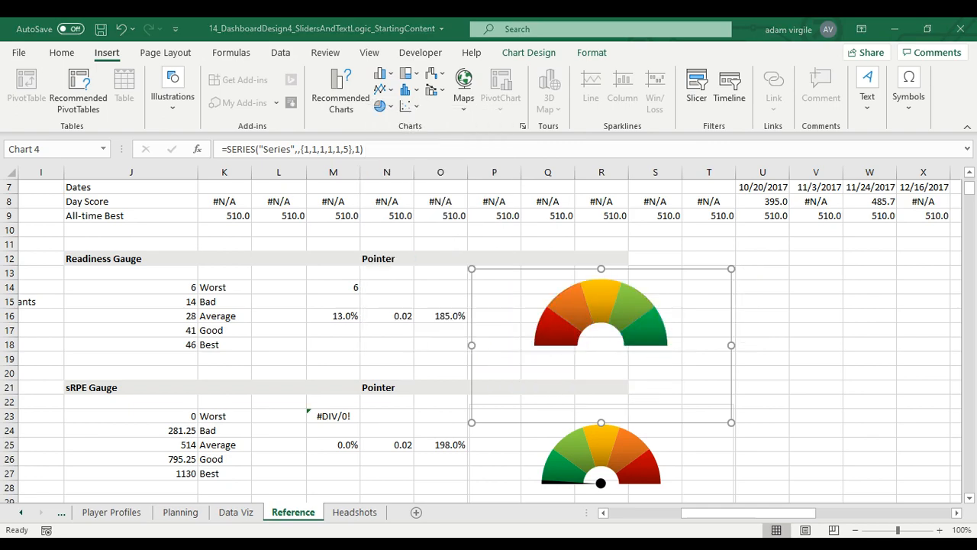
# Add a second data series to the Readiness Gauge chart with values from Reference!$M$16:$O$16.
pyautogui.click(557, 379)
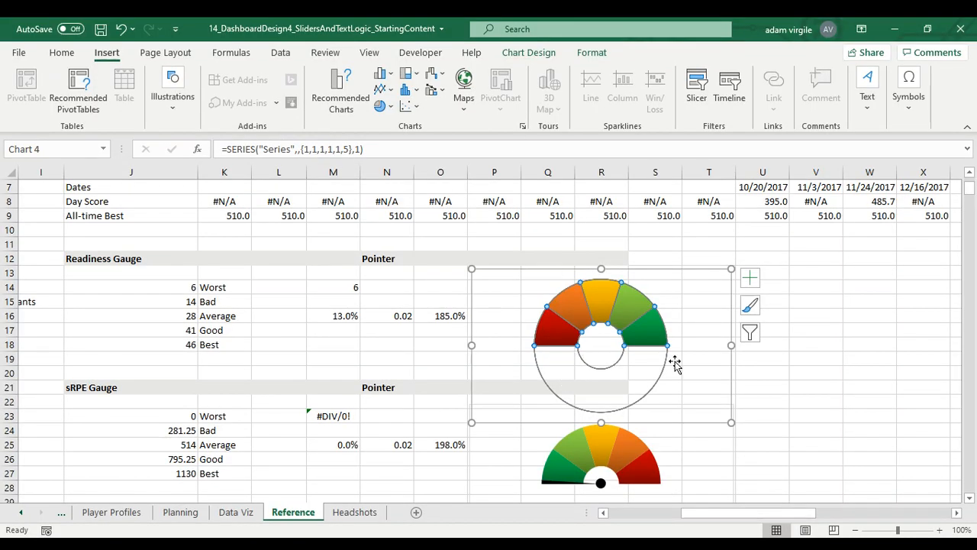
pyautogui.rightClick(638, 335)
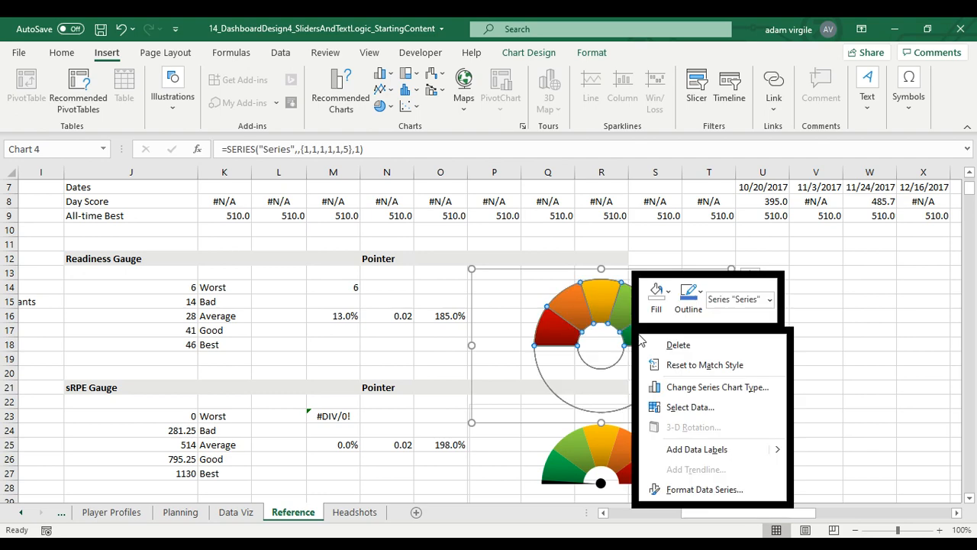
pyautogui.click(688, 406)
pyautogui.click(351, 313)
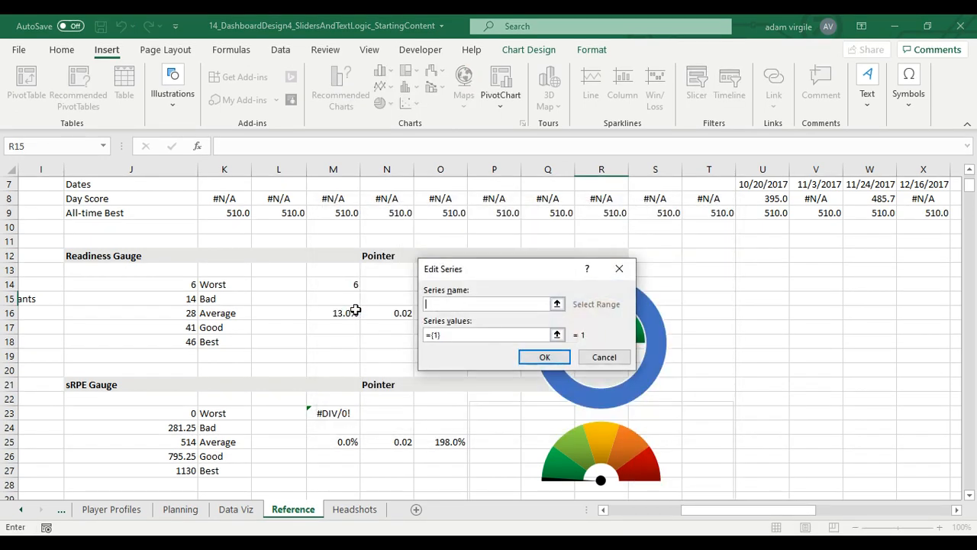
pyautogui.click(556, 334)
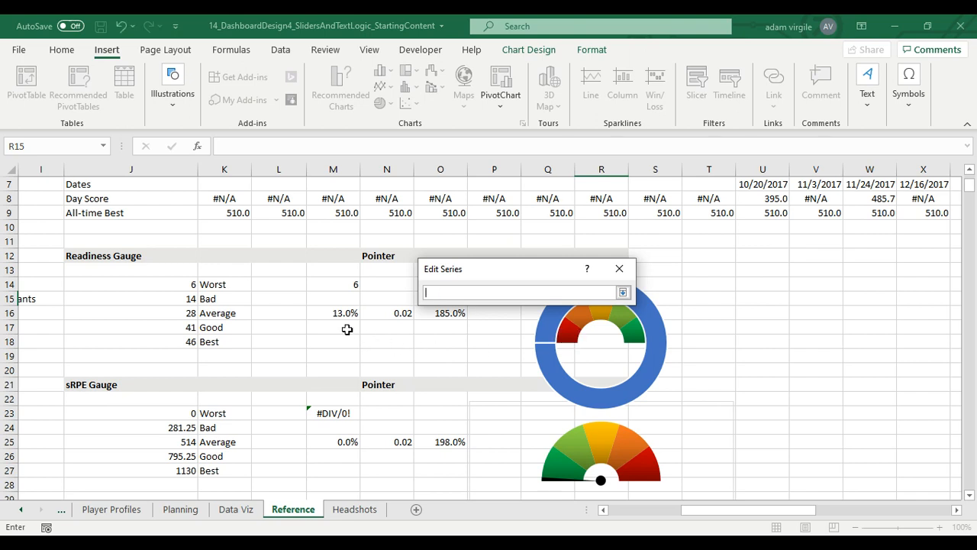
pyautogui.moveTo(495, 268); pyautogui.dragTo(593, 256)
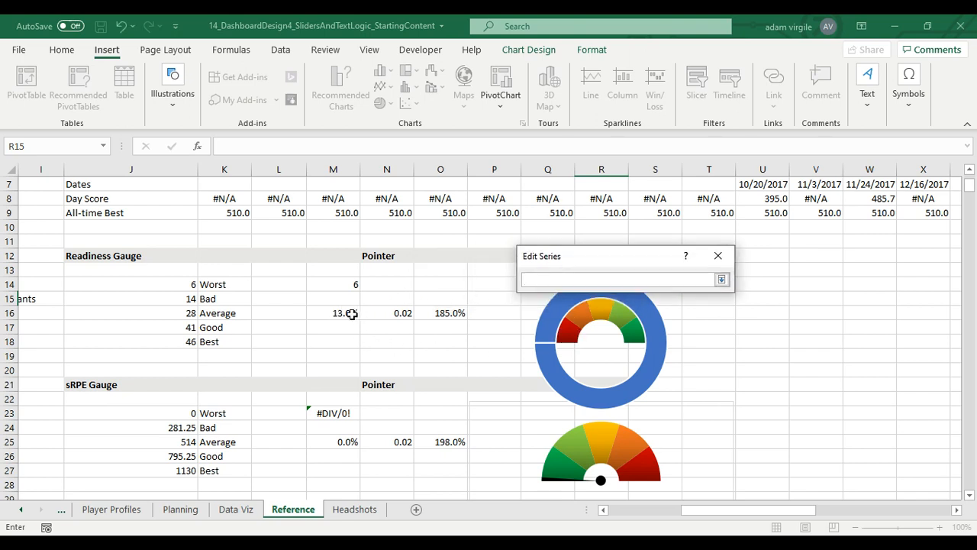
pyautogui.moveTo(352, 314); pyautogui.dragTo(460, 313)
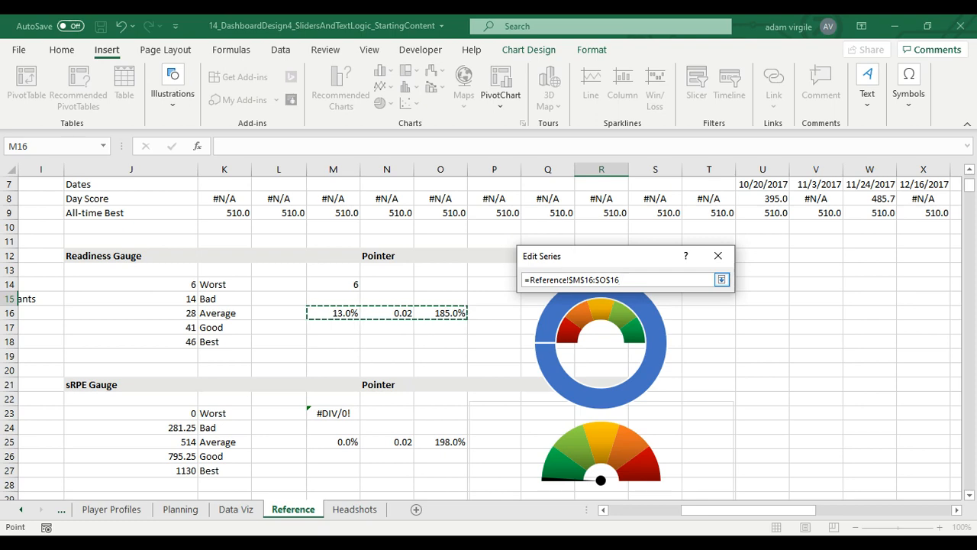
pyautogui.click(720, 279)
pyautogui.click(641, 345)
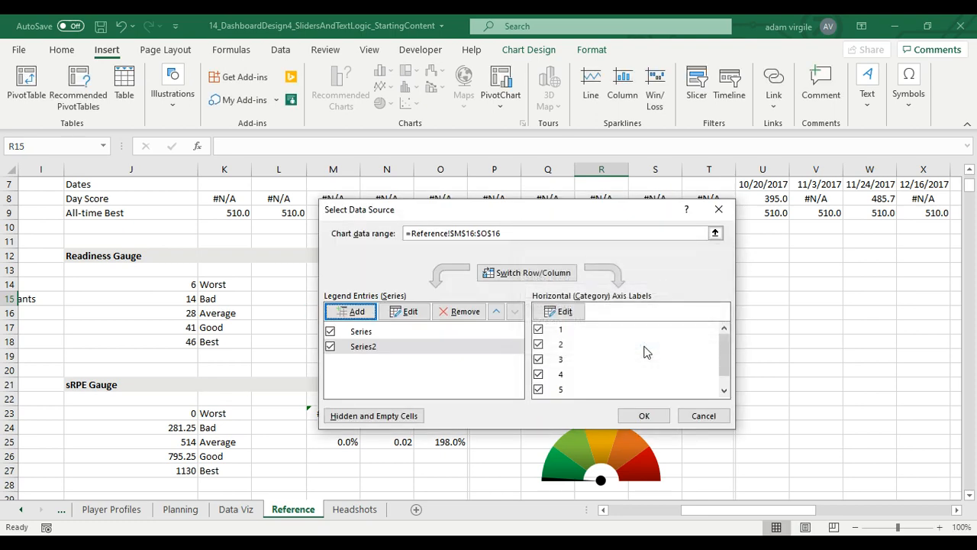
pyautogui.click(640, 413)
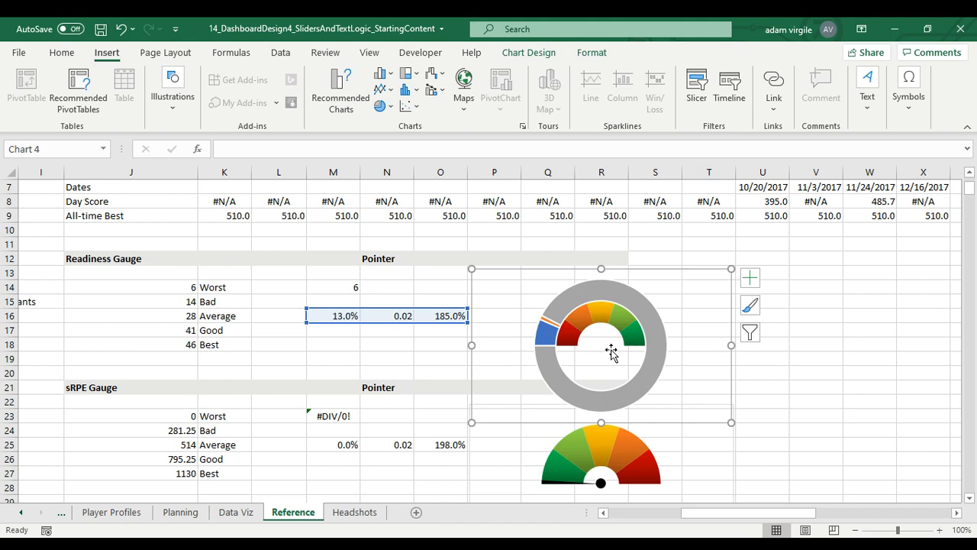
# Change the chart type of Series2 to Pie, keeping the first series as a doughnut.
pyautogui.click(646, 312)
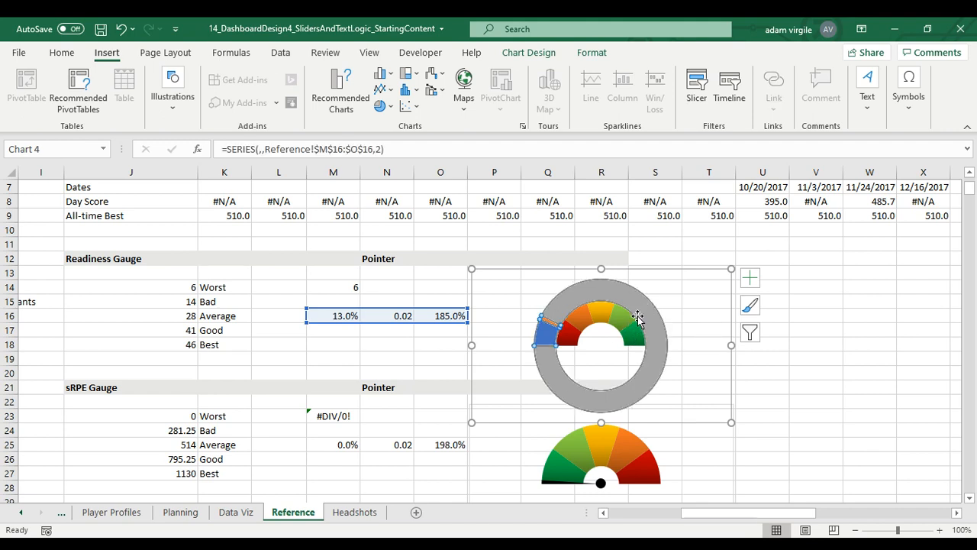
pyautogui.rightClick(637, 317)
pyautogui.click(684, 372)
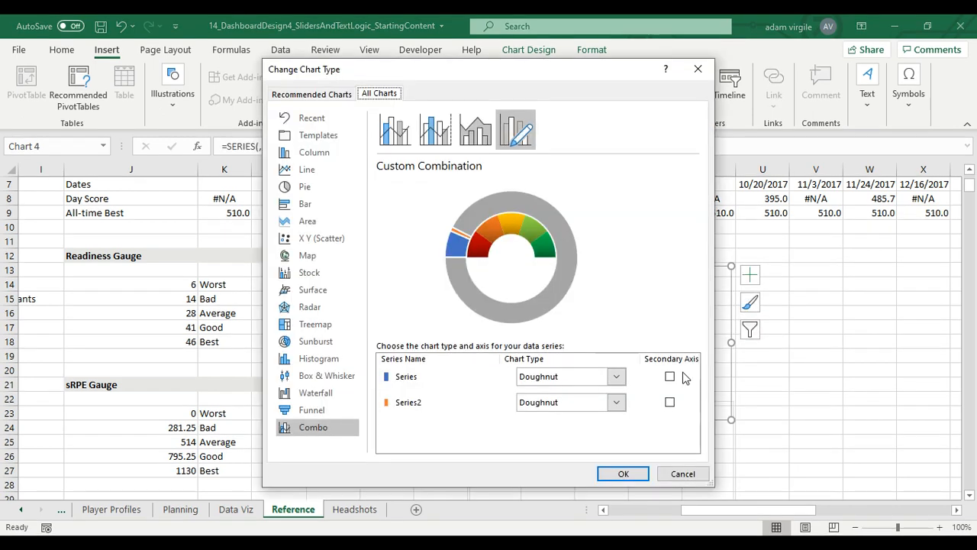
pyautogui.click(568, 403)
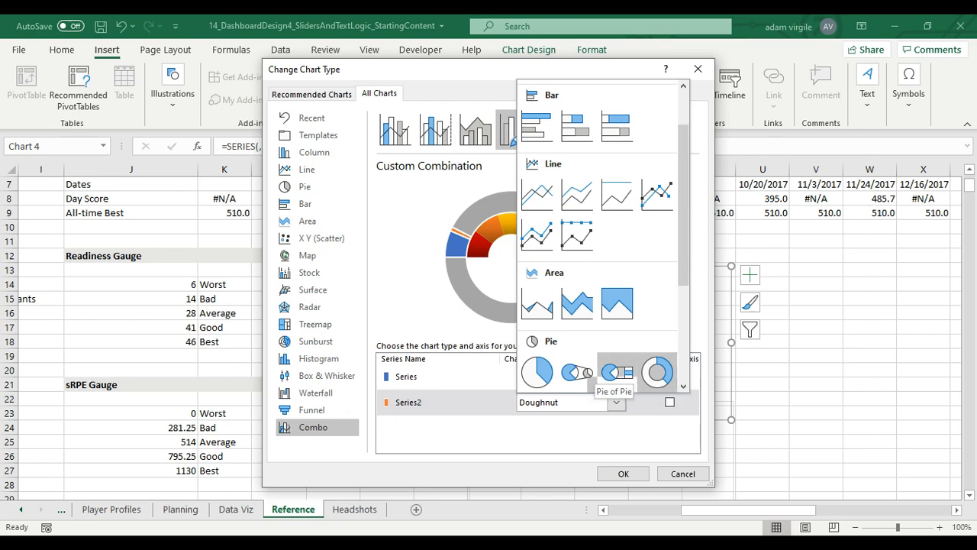
pyautogui.click(538, 373)
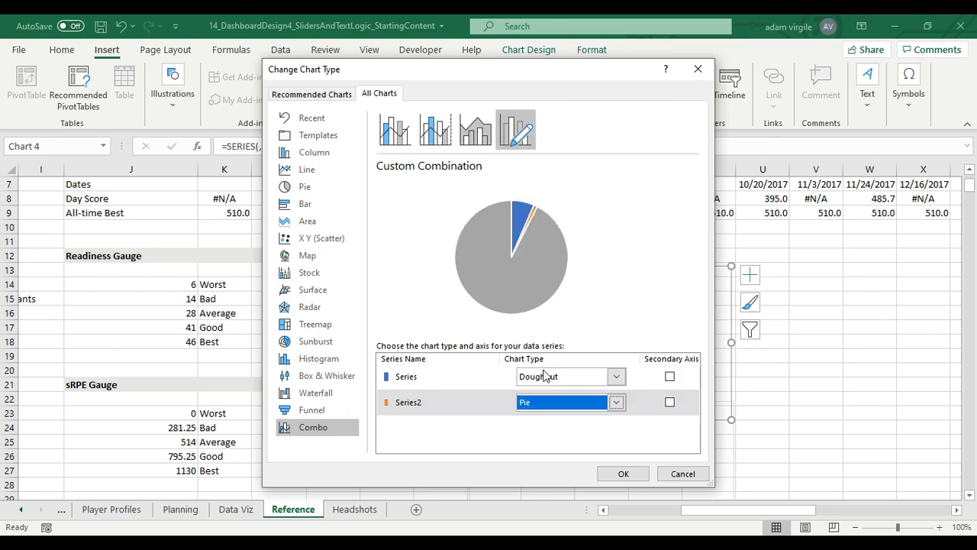
pyautogui.click(623, 473)
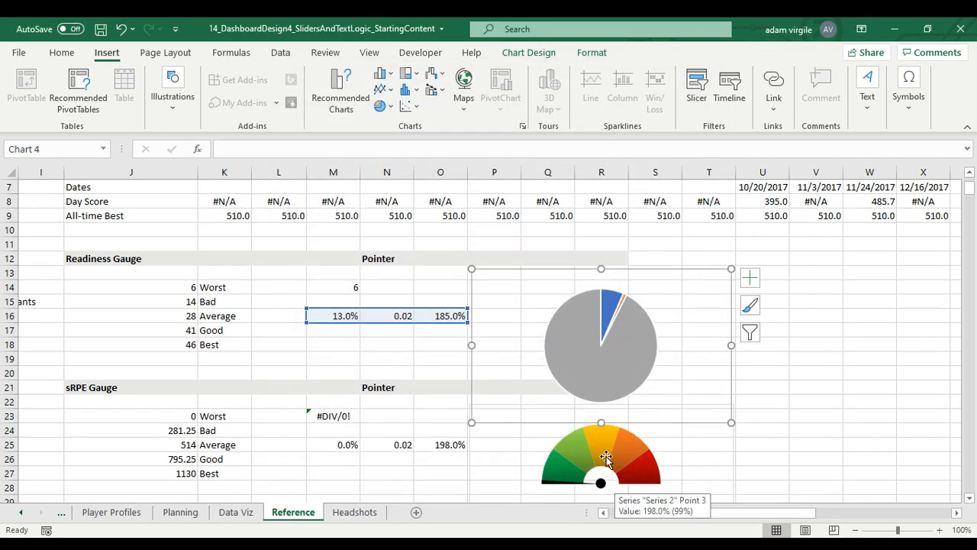
# Set the pie series' angle of first slice to 270°.
pyautogui.click(627, 342)
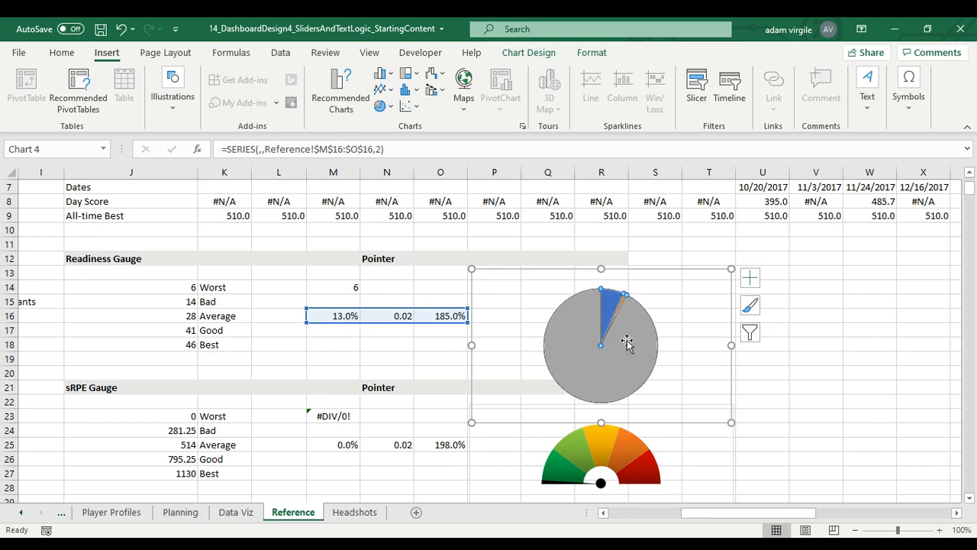
pyautogui.rightClick(627, 342)
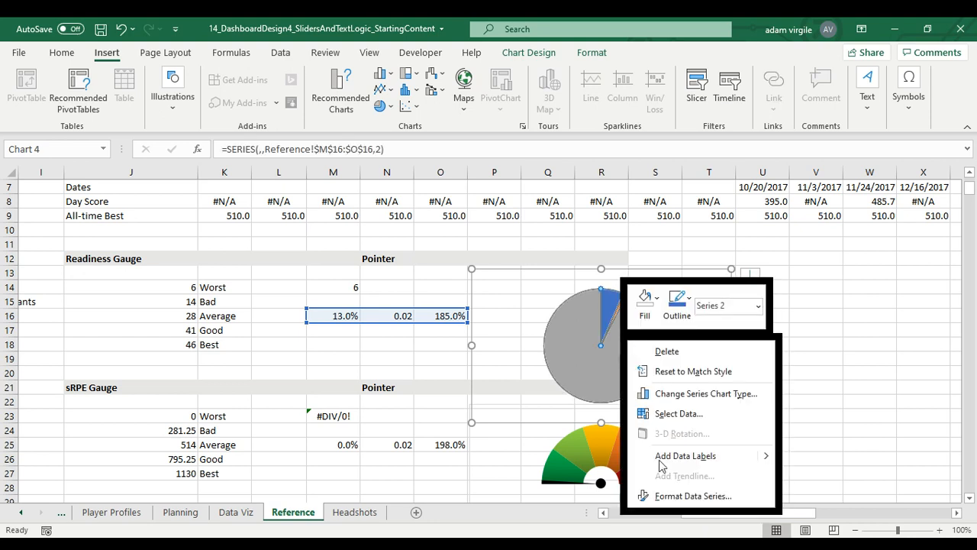
pyautogui.click(684, 496)
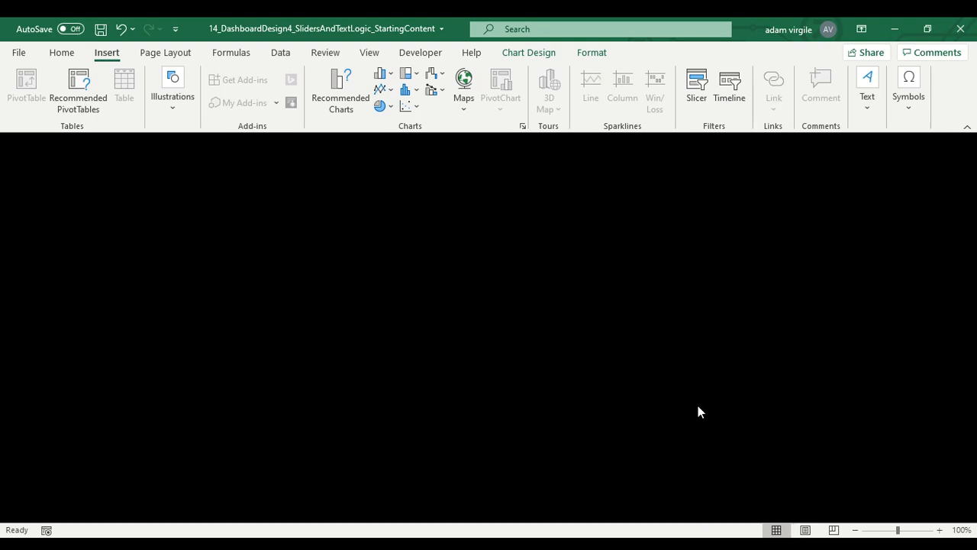
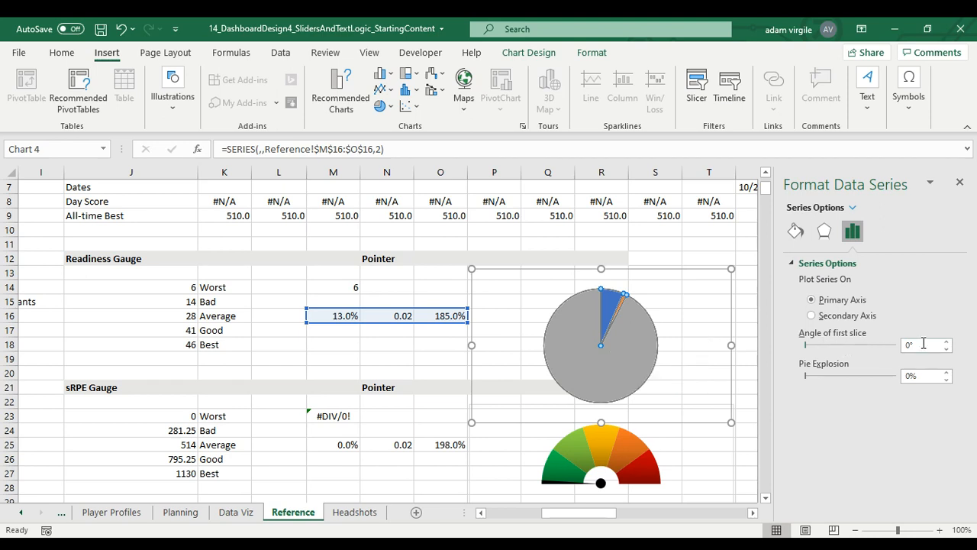
pyautogui.moveTo(924, 344); pyautogui.dragTo(871, 348)
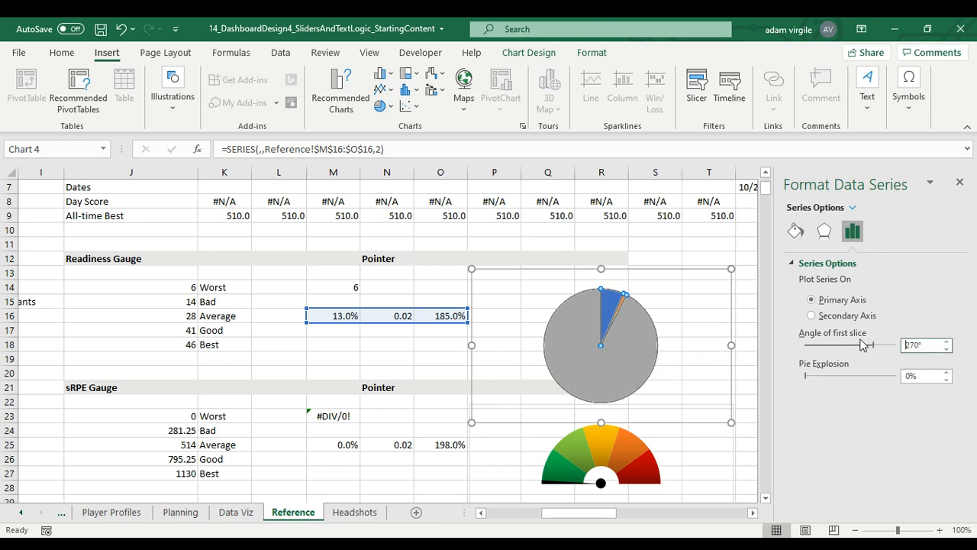
pyautogui.press('Return')
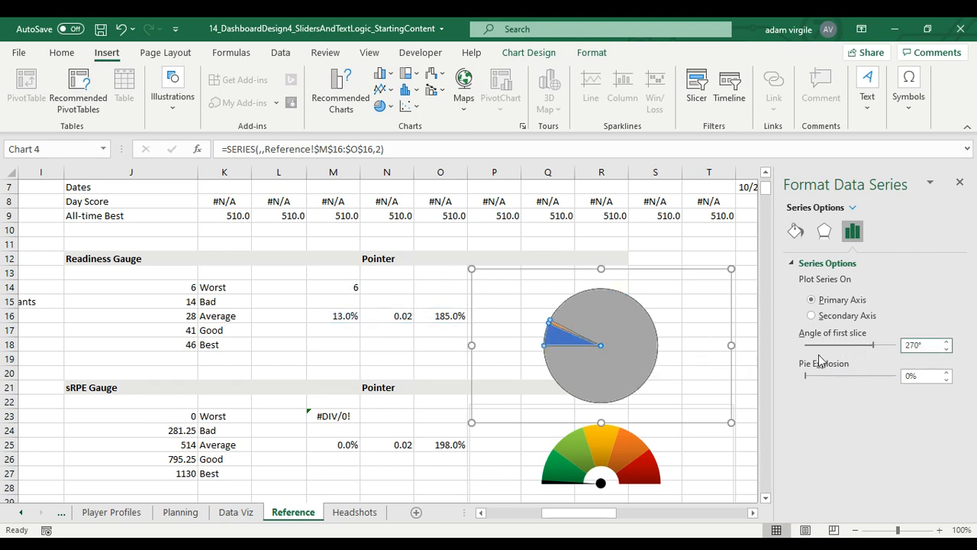
# Set the border of the pie series to no line.
pyautogui.click(796, 232)
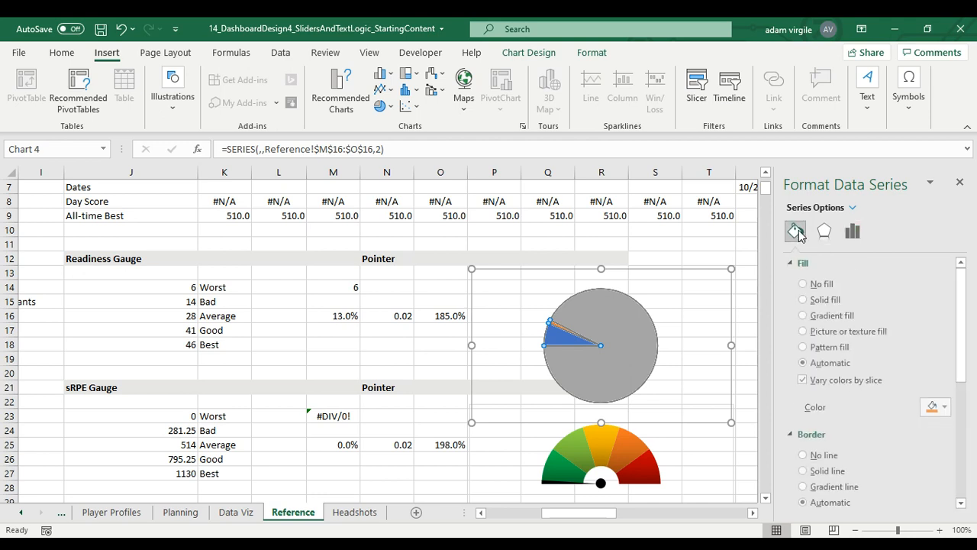
pyautogui.click(831, 456)
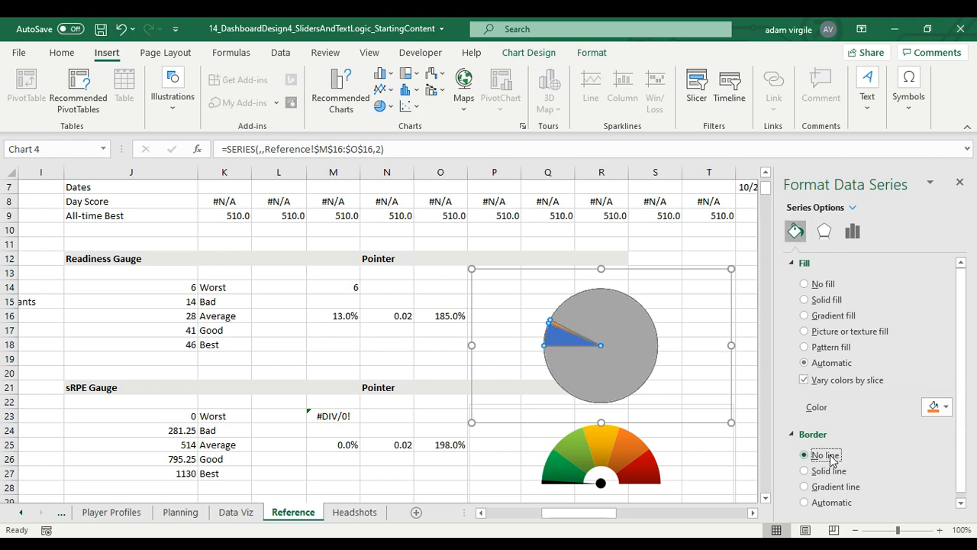
pyautogui.click(678, 313)
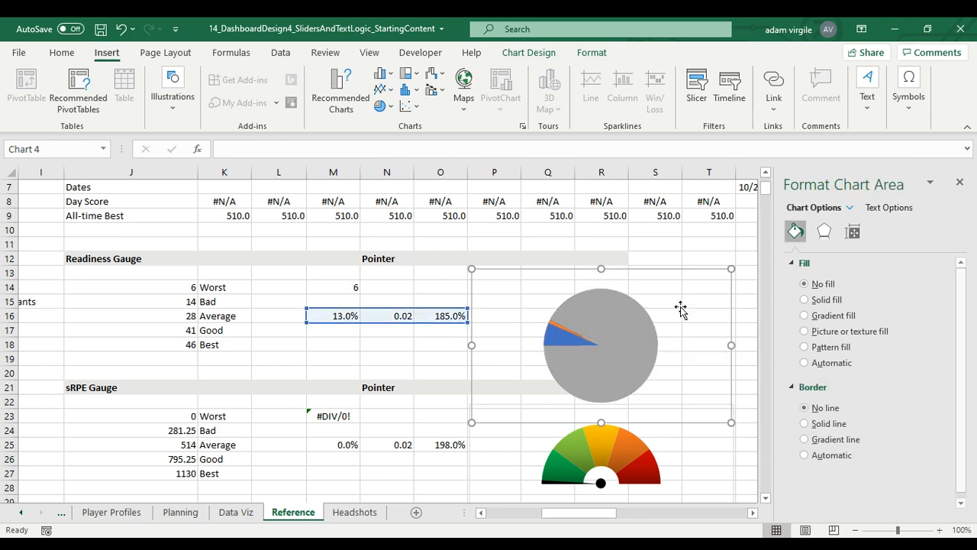
# Set the blue and the large grey slices of the pie series to no fill.
pyautogui.click(563, 341)
pyautogui.click(563, 341)
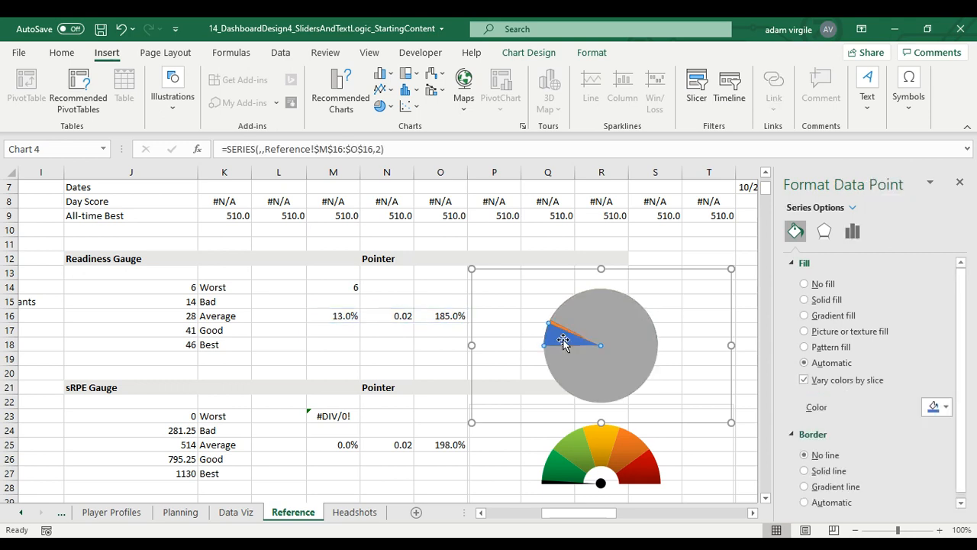
pyautogui.click(932, 409)
pyautogui.click(933, 409)
pyautogui.click(820, 289)
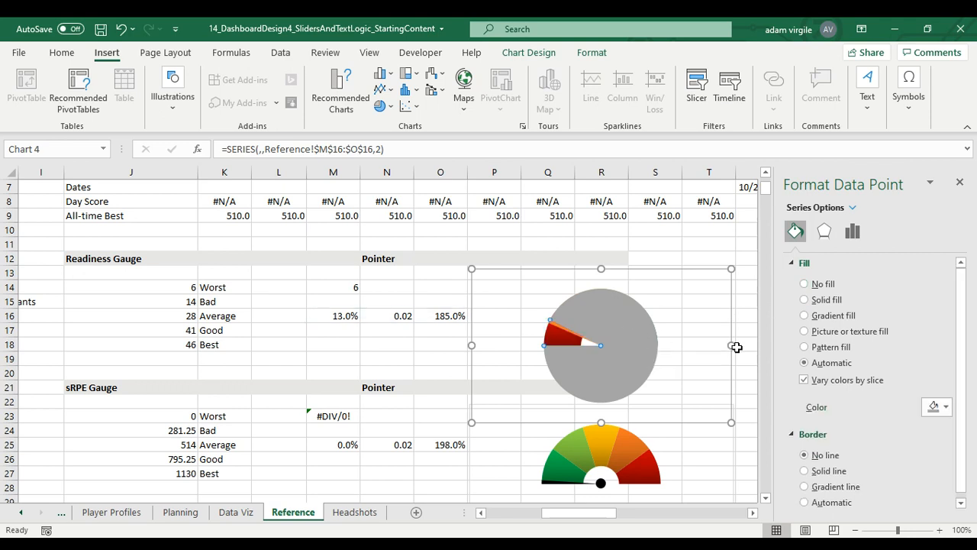
pyautogui.click(945, 409)
pyautogui.click(943, 409)
pyautogui.click(814, 285)
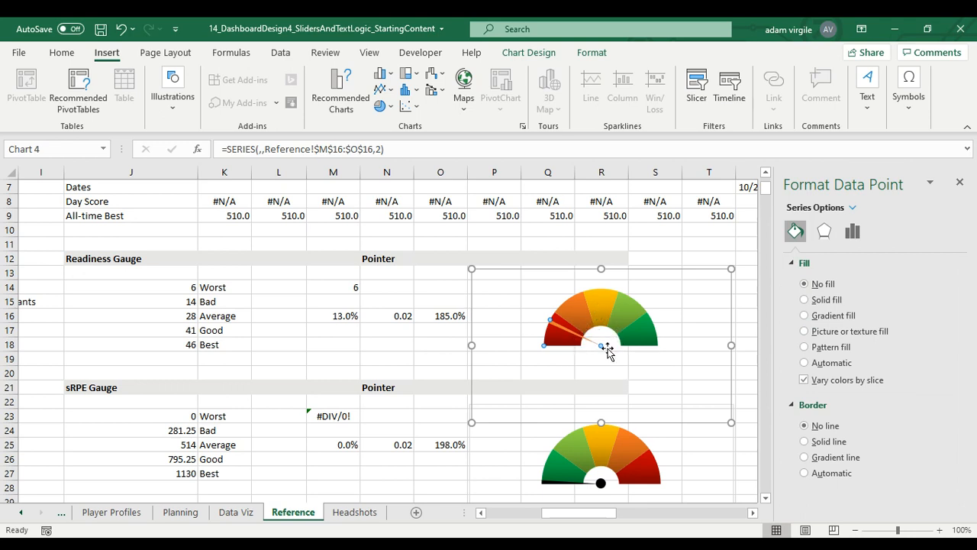
pyautogui.click(683, 294)
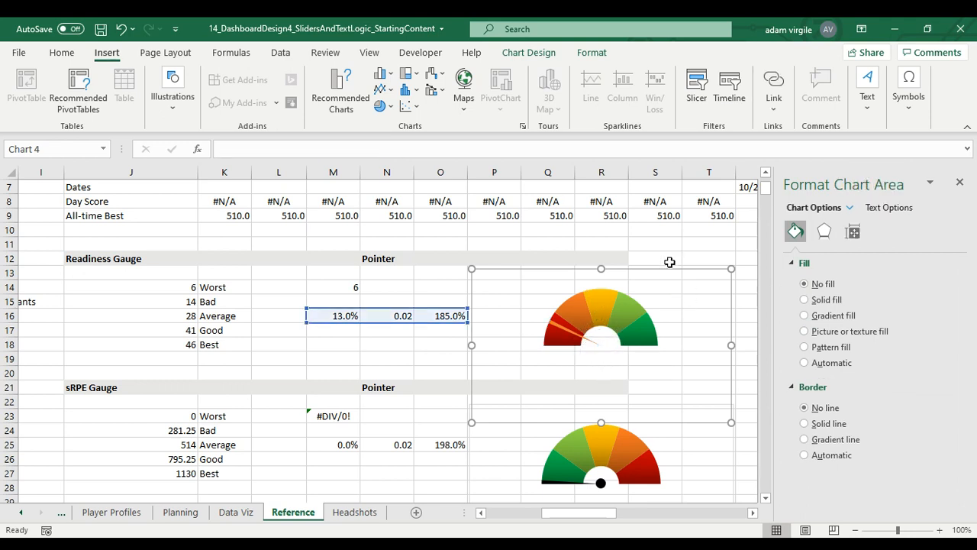
pyautogui.click(574, 336)
pyautogui.click(574, 333)
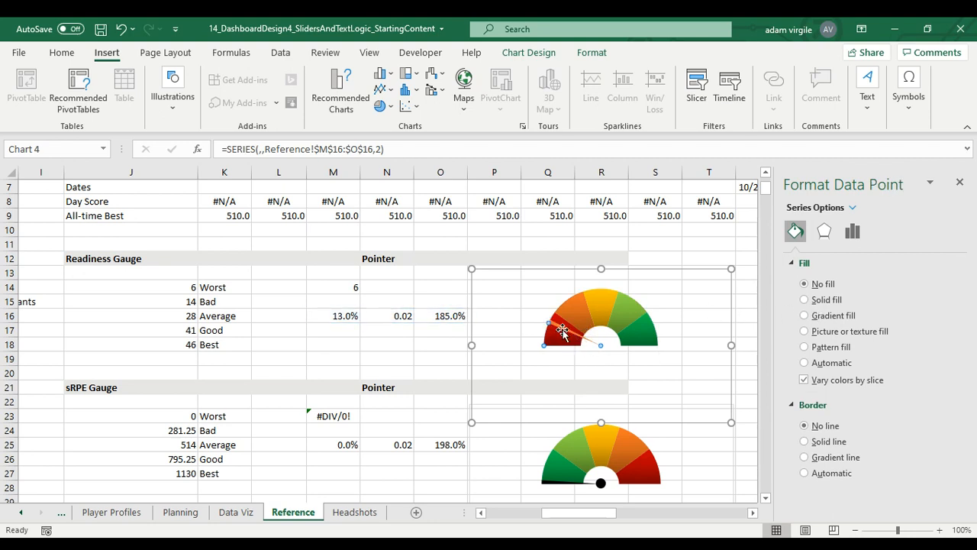
pyautogui.click(648, 285)
pyautogui.click(577, 340)
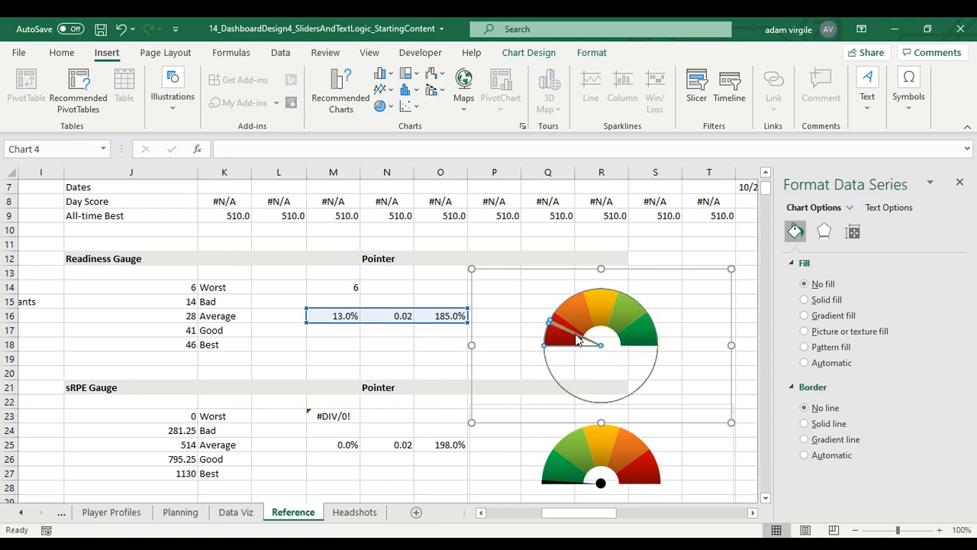
pyautogui.click(934, 410)
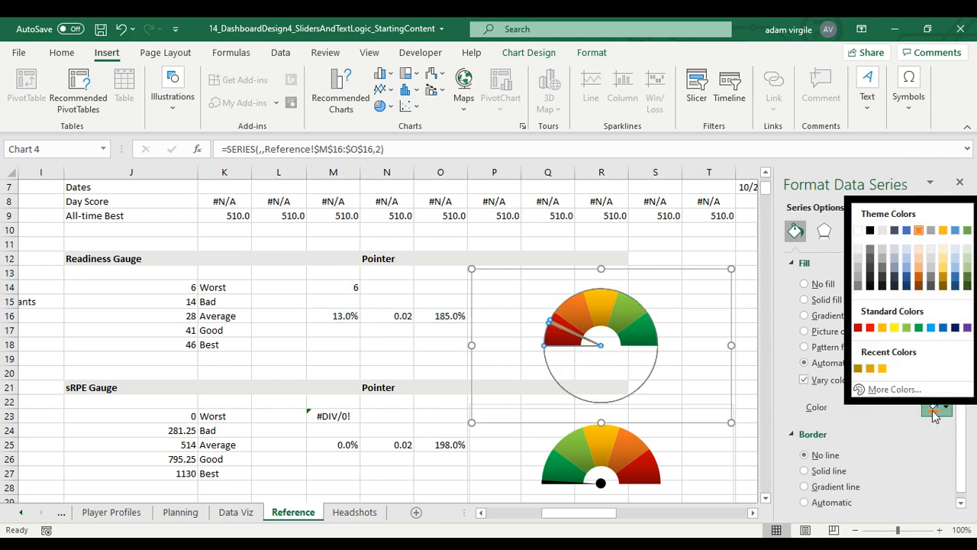
pyautogui.click(869, 230)
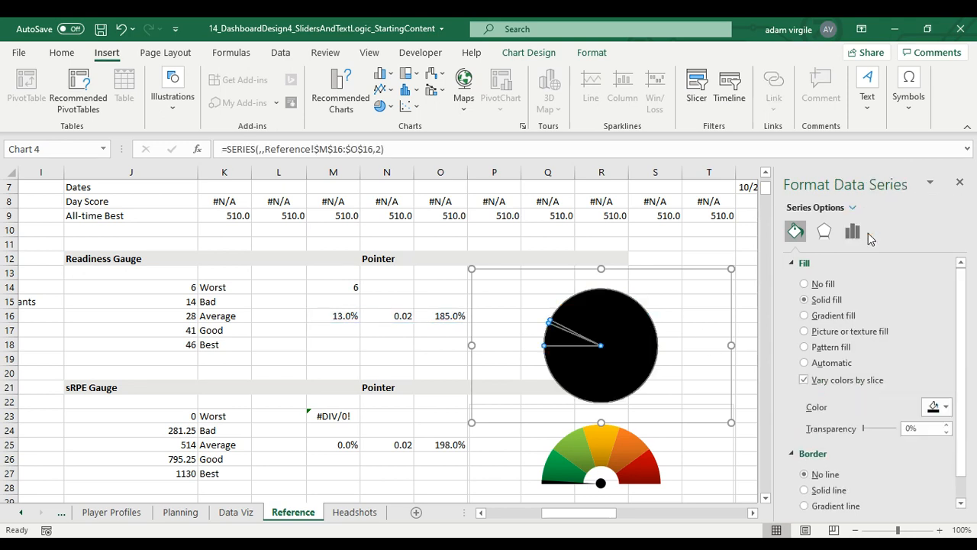
pyautogui.click(120, 29)
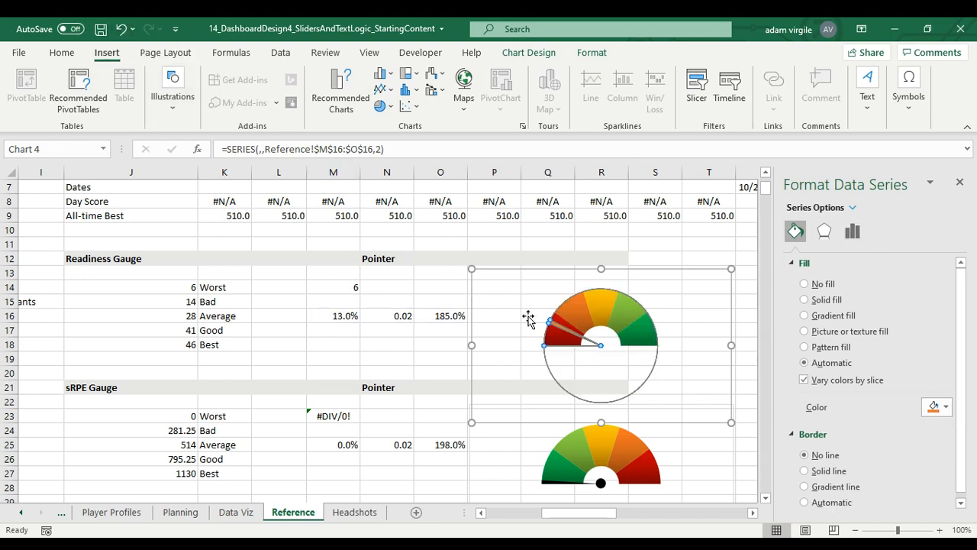
pyautogui.click(567, 334)
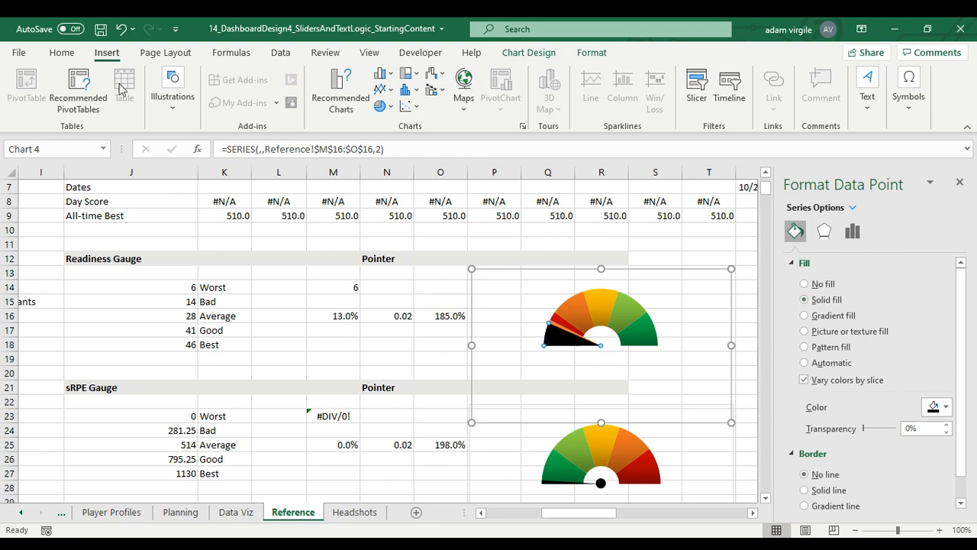
pyautogui.click(120, 29)
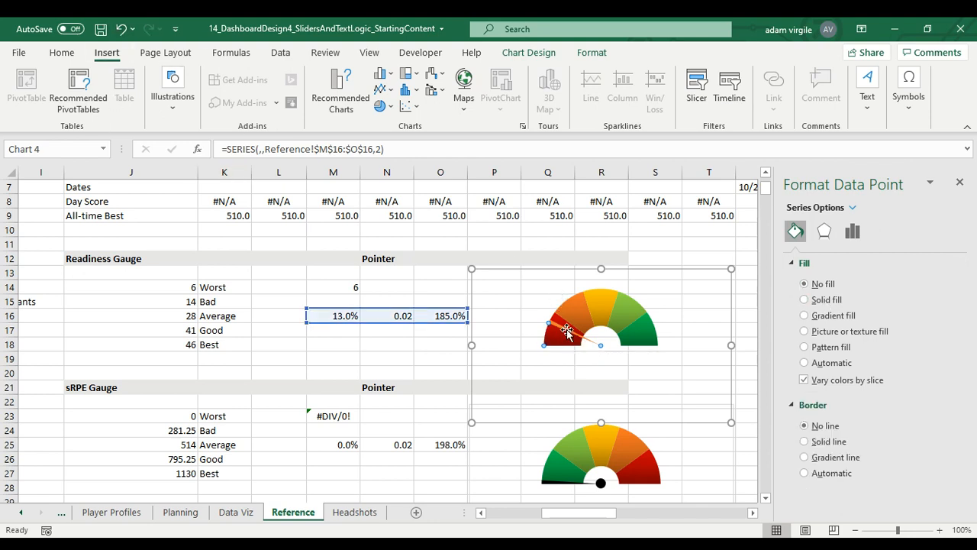
# Fill the thin orange pointer slice of the Readiness Gauge with black and deselect it.
pyautogui.click(937, 407)
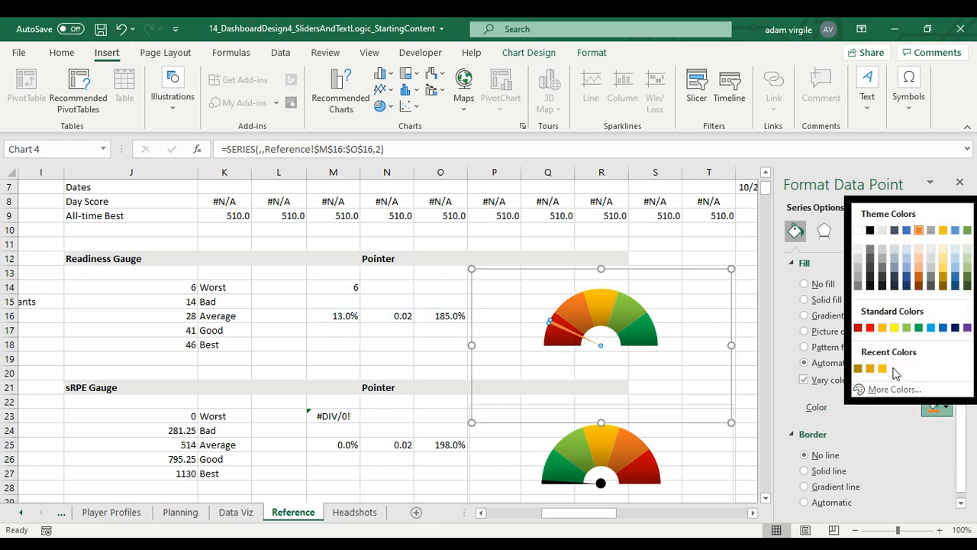
pyautogui.click(870, 230)
pyautogui.click(649, 270)
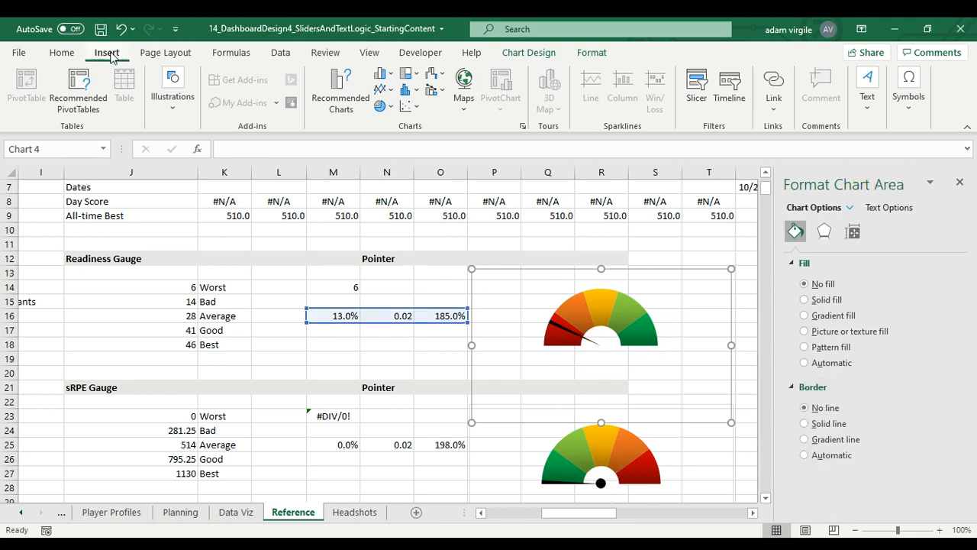
# Draw a circle inside the Readiness Gauge chart and shrink it to about 0.15" by 0.16" at the pointer's pivot.
pyautogui.click(173, 103)
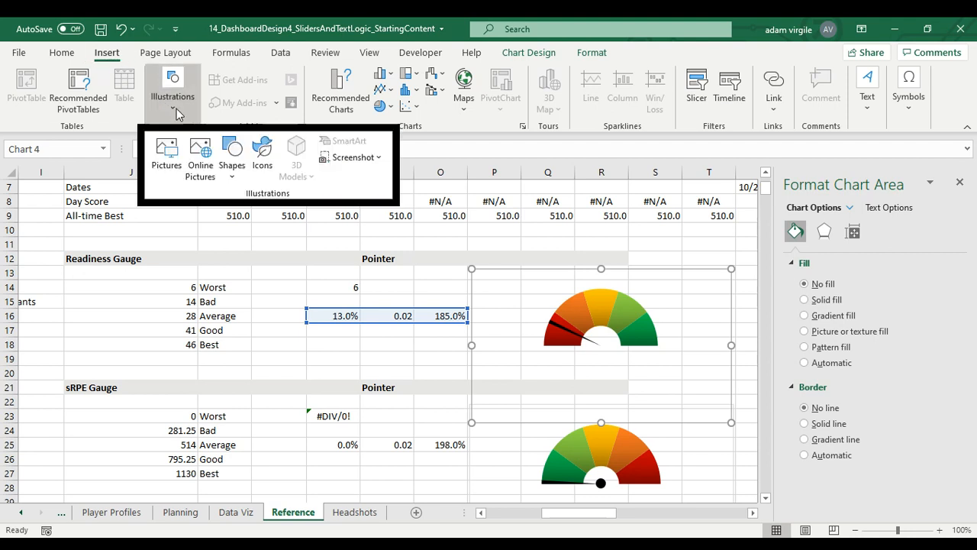
pyautogui.click(232, 155)
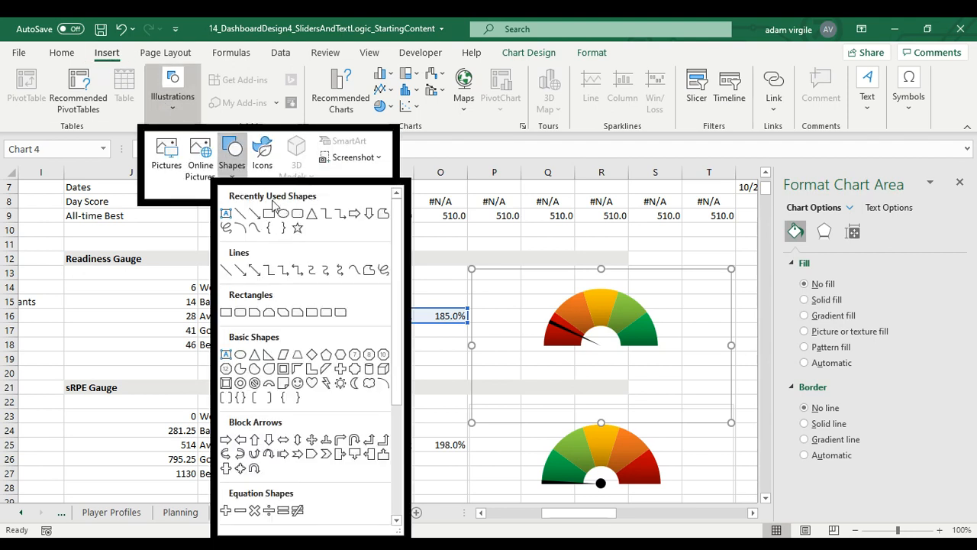
pyautogui.click(294, 214)
pyautogui.moveTo(602, 347); pyautogui.dragTo(668, 415)
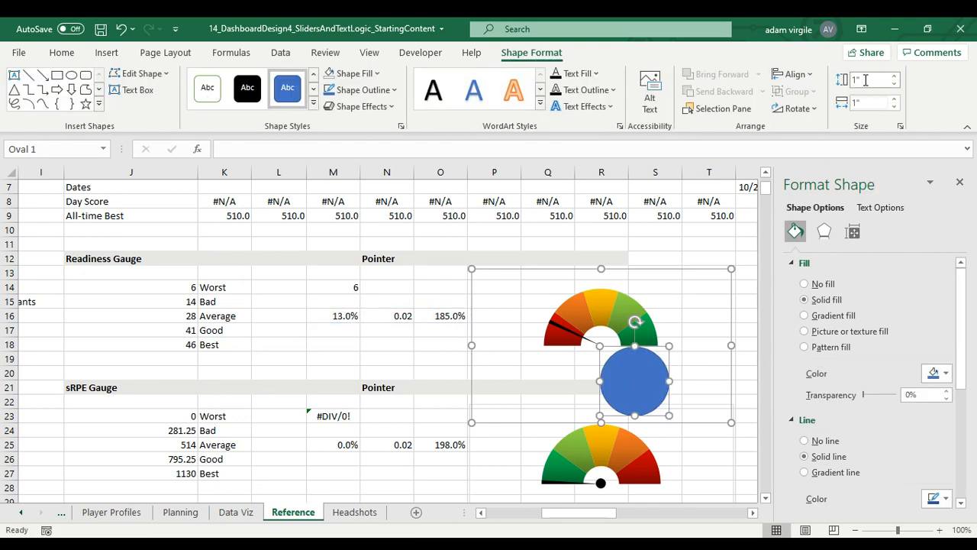
pyautogui.moveTo(668, 346); pyautogui.dragTo(599, 348)
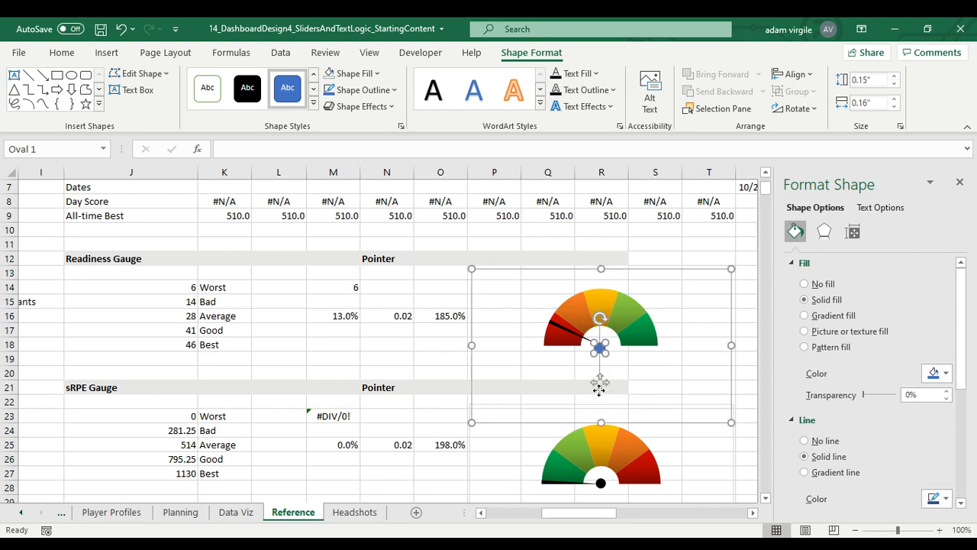
# Set the pivot circle's height and width to 0.15".
pyautogui.click(868, 79)
pyautogui.click(870, 102)
pyautogui.write('0.15')
pyautogui.press('Return')
pyautogui.click(602, 383)
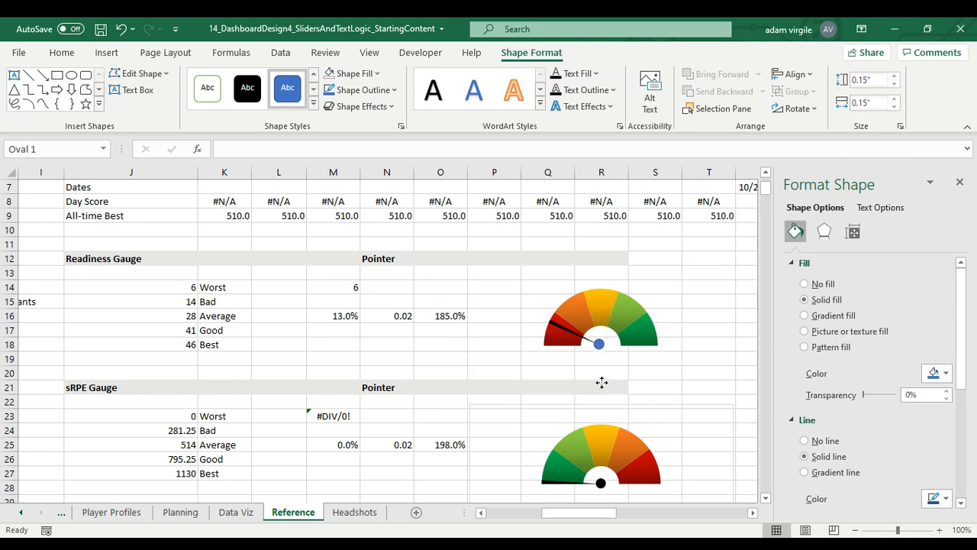
# Fill the Readiness Gauge's pivot circle with black and remove its outline.
pyautogui.click(602, 384)
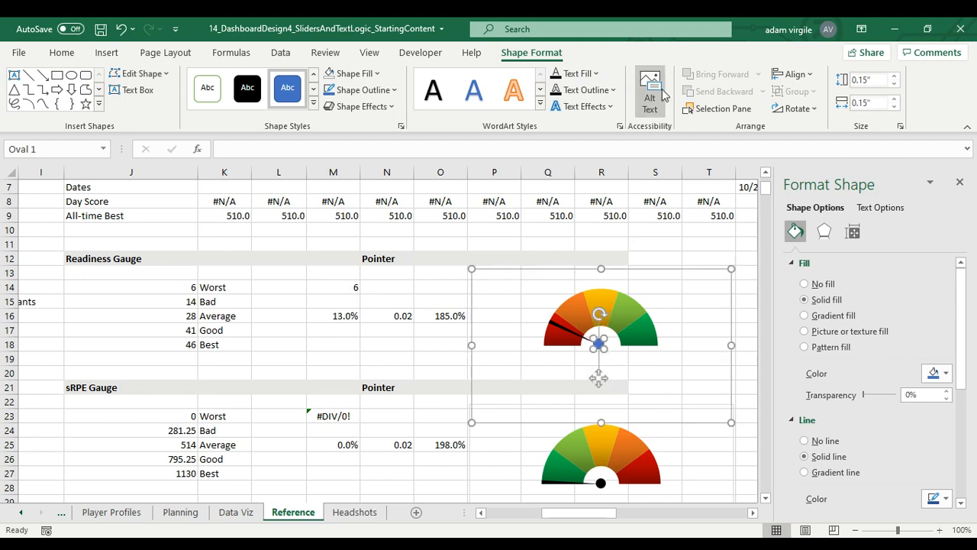
pyautogui.click(354, 74)
pyautogui.click(340, 133)
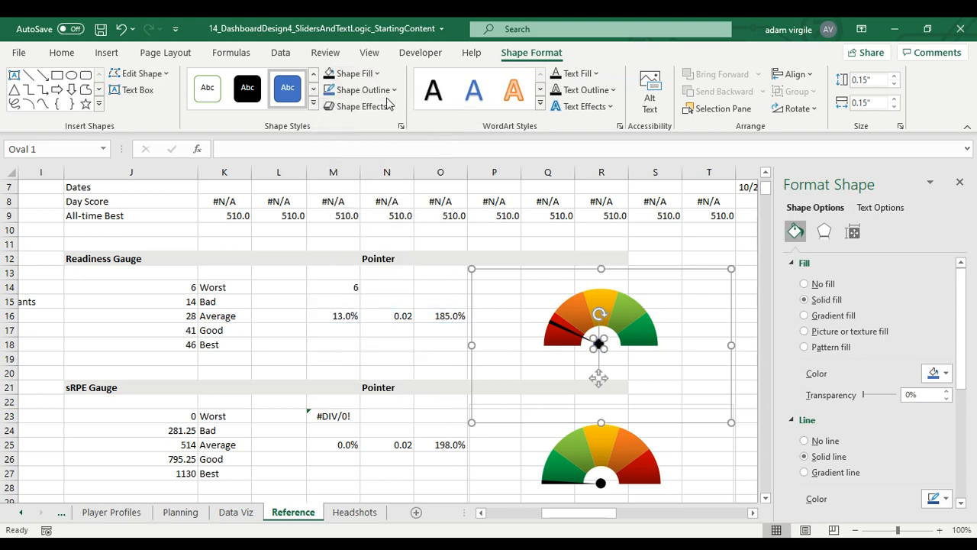
pyautogui.click(359, 89)
pyautogui.click(360, 310)
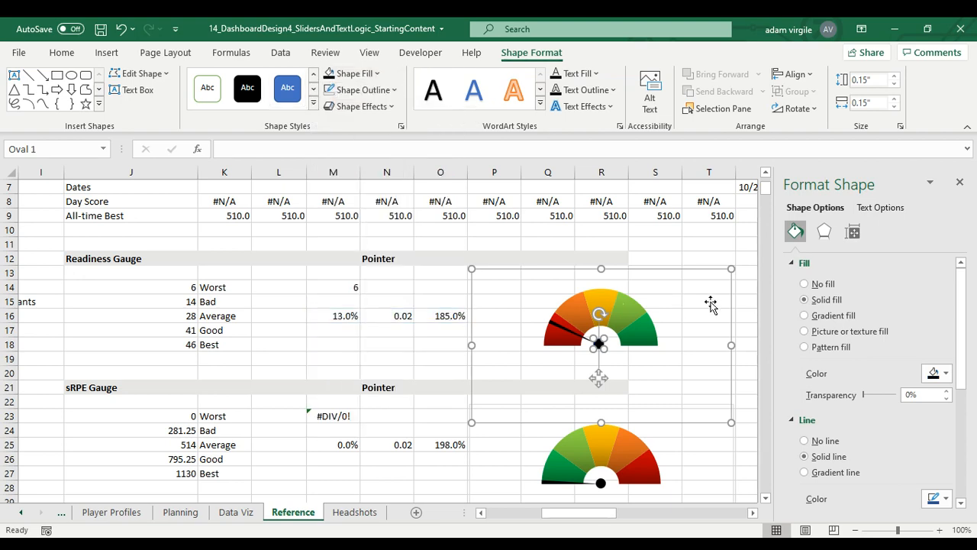
pyautogui.click(600, 343)
pyautogui.click(599, 345)
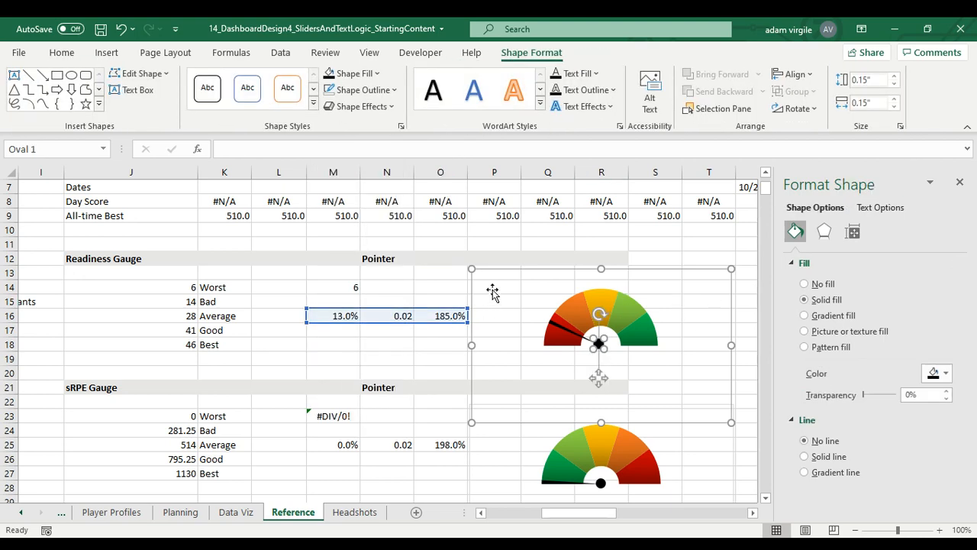
pyautogui.click(524, 270)
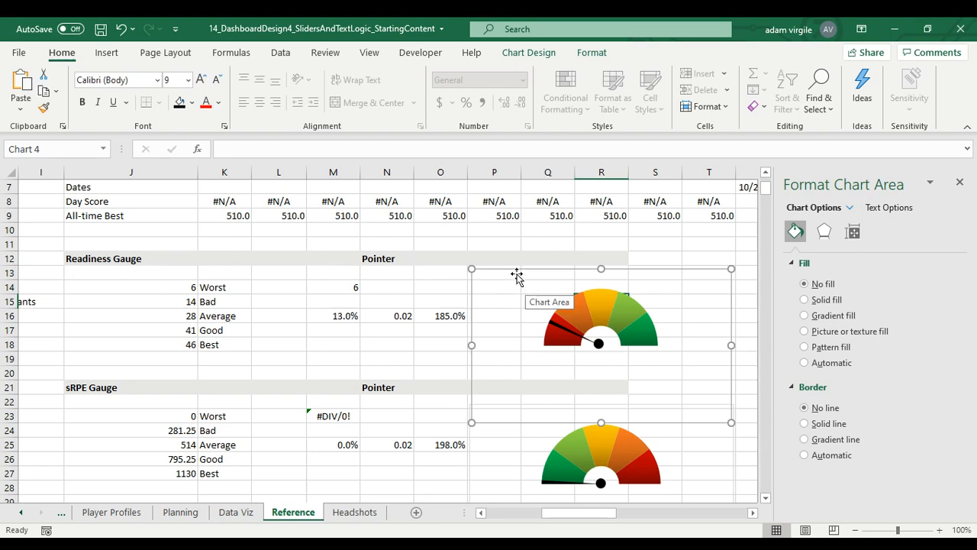
# Copy the Readiness Gauge cells J14:O18 and paste them over the sRPE Gauge block starting at J23.
pyautogui.click(643, 446)
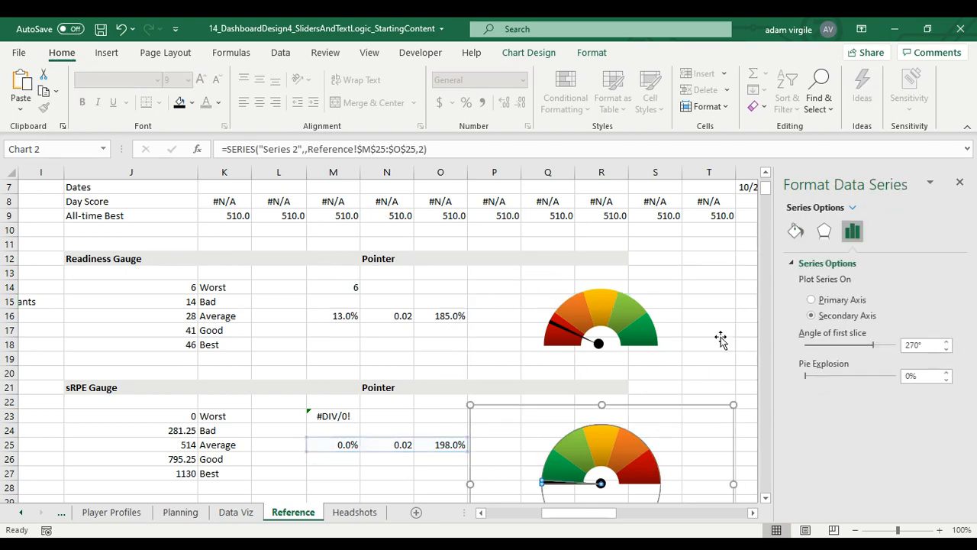
pyautogui.scroll(-1, 721, 336)
pyautogui.scroll(-5, 722, 336)
pyautogui.scroll(5, 456, 345)
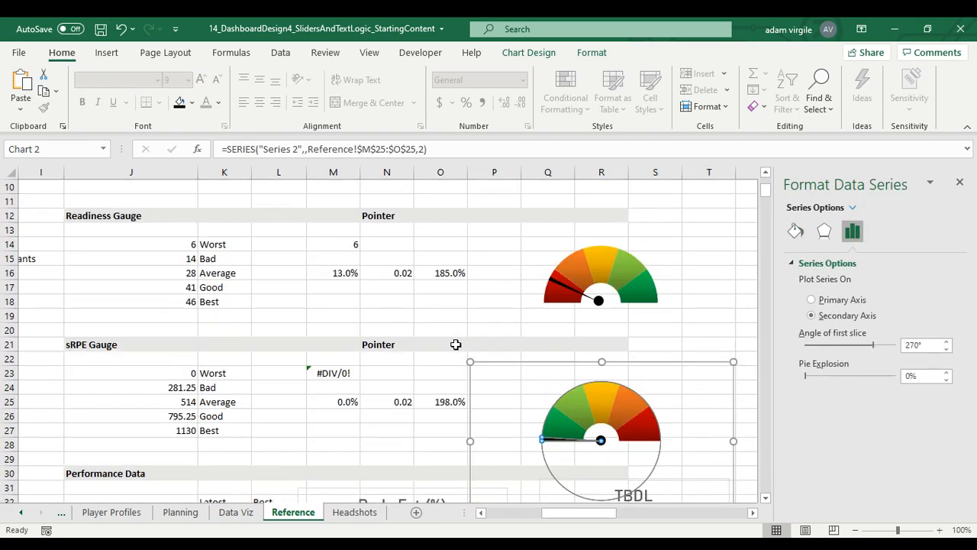
pyautogui.moveTo(174, 245); pyautogui.dragTo(446, 307)
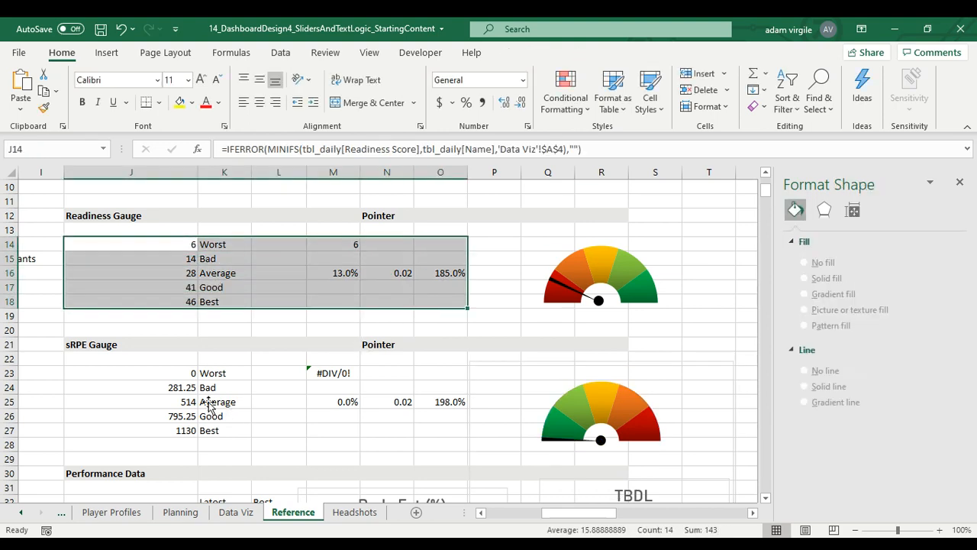
pyautogui.hotkey('ctrl', 'c')
pyautogui.click(161, 376)
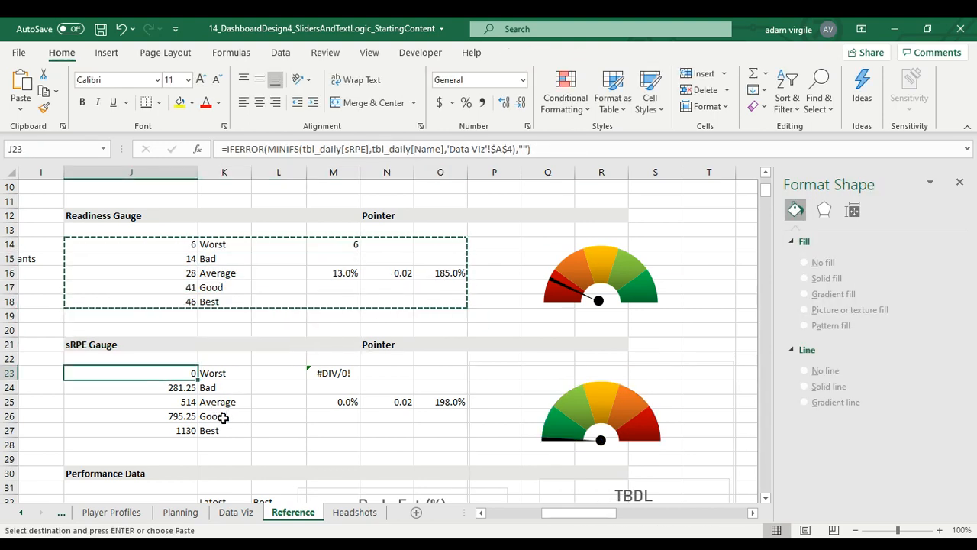
pyautogui.hotkey('ctrl', 'v')
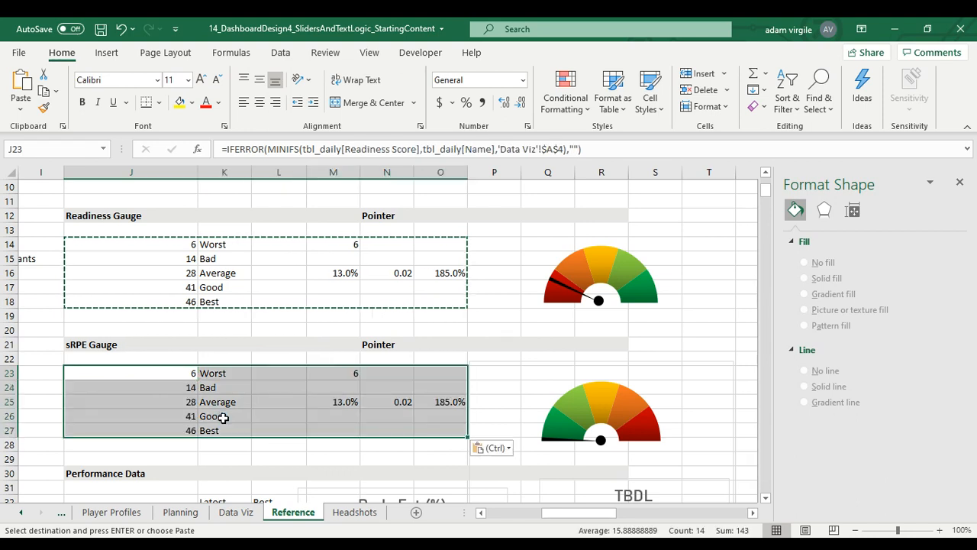
# Inspect the sRPE gauge's pointer series and the pasted contents of J23, M25 and N25.
pyautogui.click(508, 387)
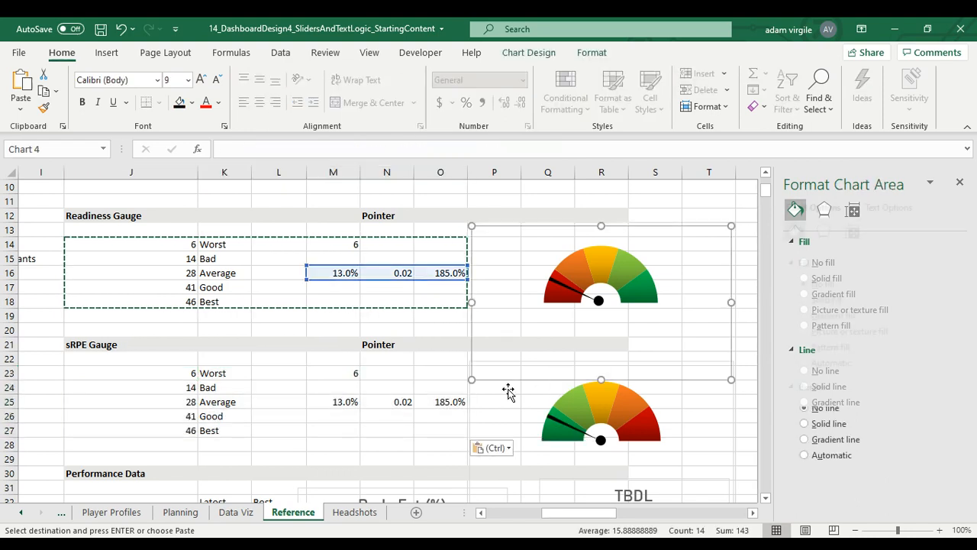
pyautogui.click(573, 436)
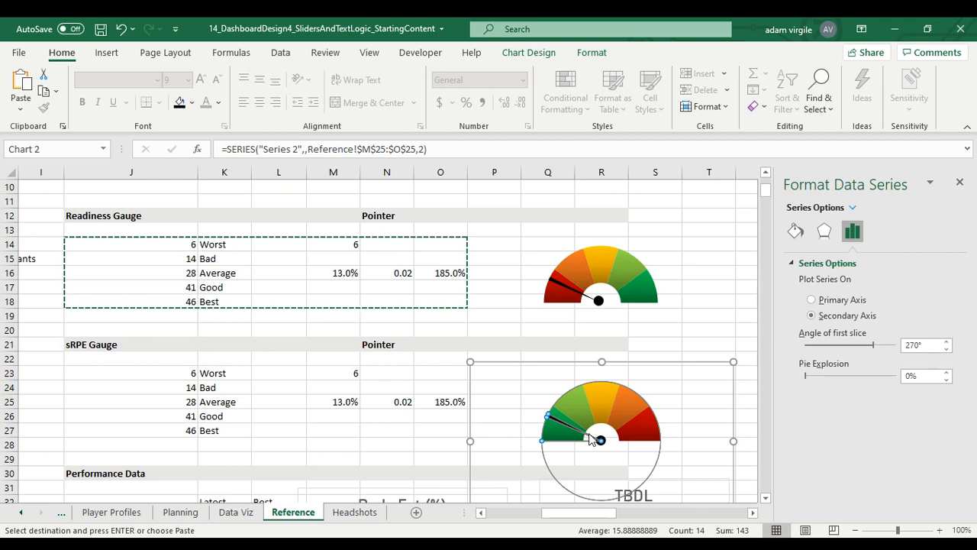
pyautogui.click(188, 374)
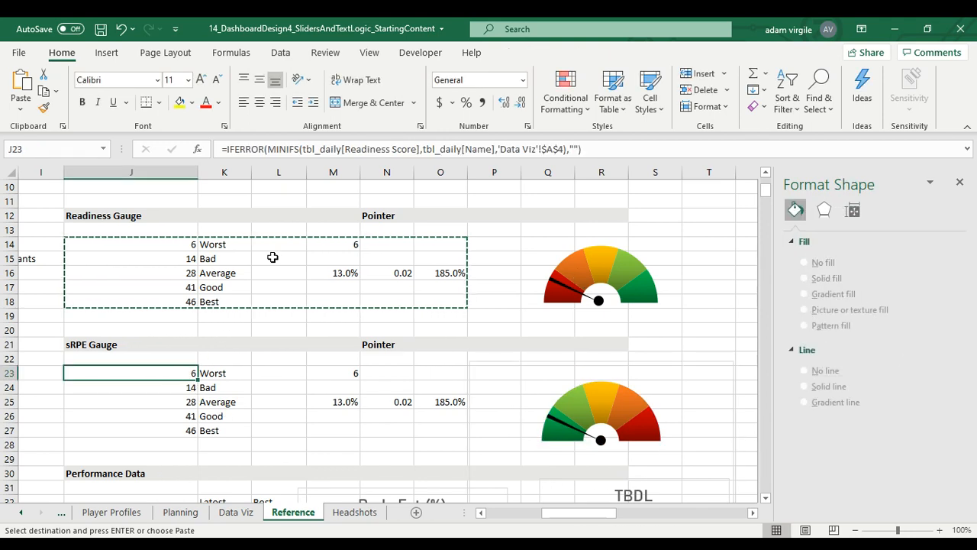
pyautogui.click(330, 402)
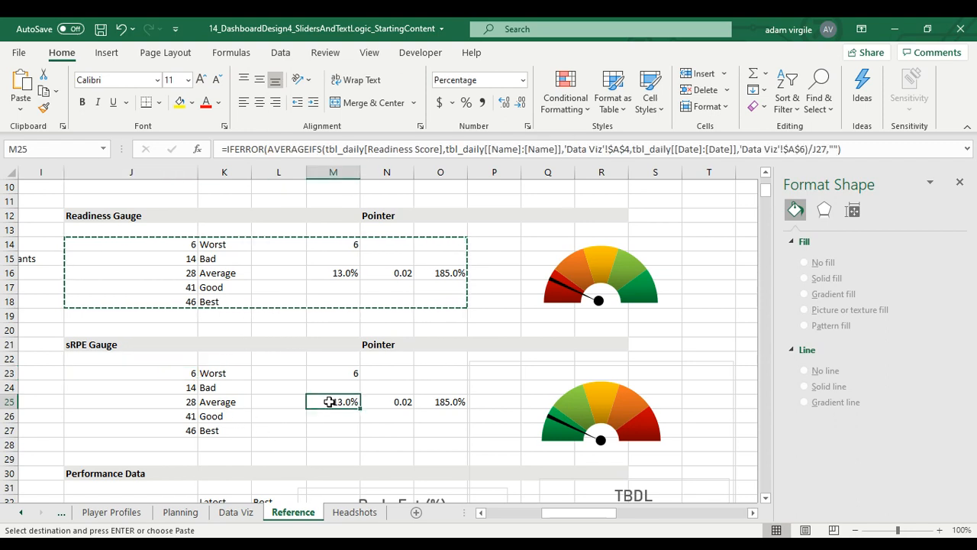
pyautogui.click(389, 403)
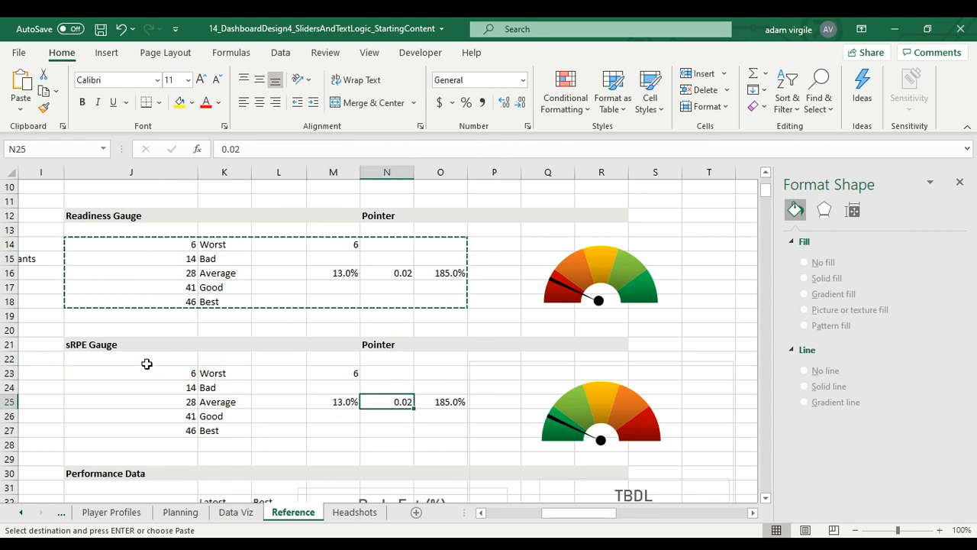
# Replace all occurrences of "Readiness Score" with "sRPE" in J22:P28 and check the formula in M25.
pyautogui.moveTo(145, 362); pyautogui.dragTo(476, 445)
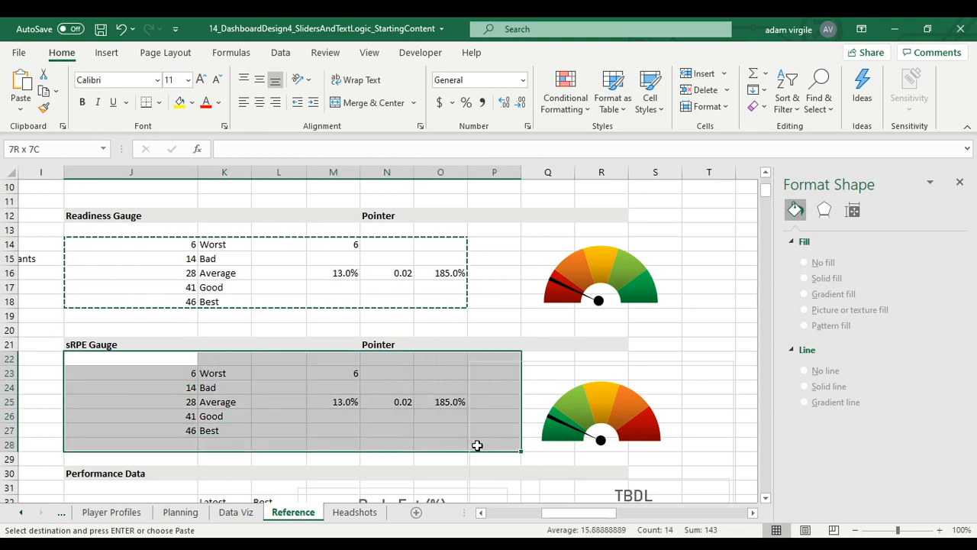
pyautogui.click(822, 104)
pyautogui.click(847, 149)
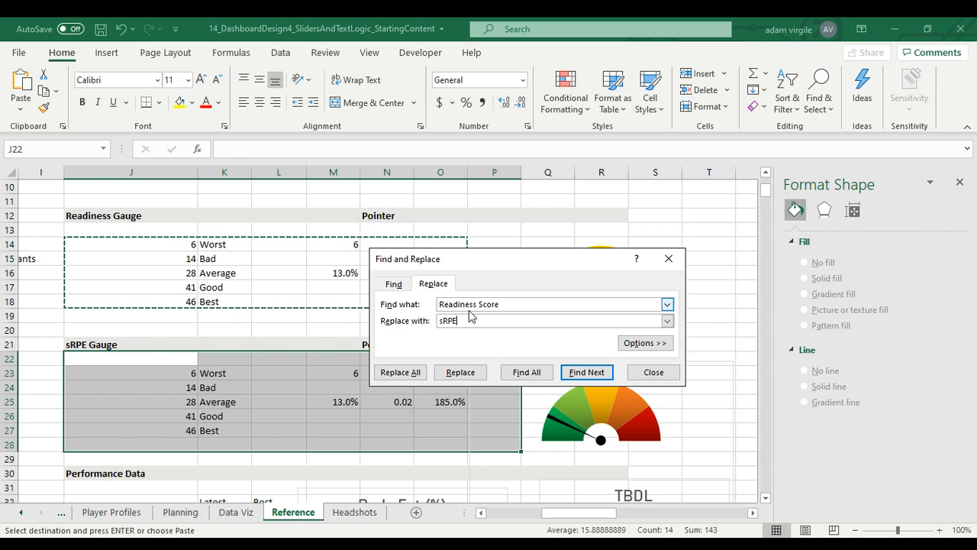
pyautogui.click(404, 371)
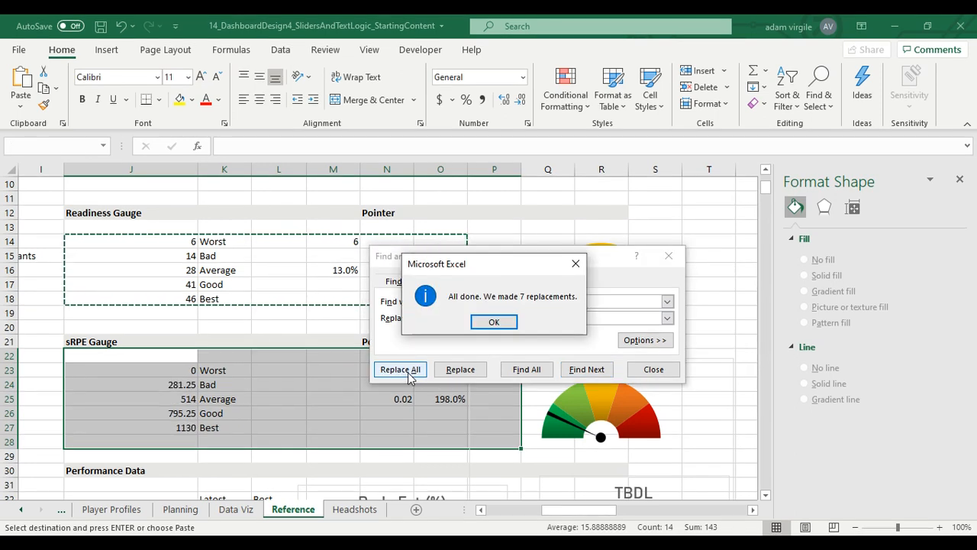
pyautogui.click(493, 321)
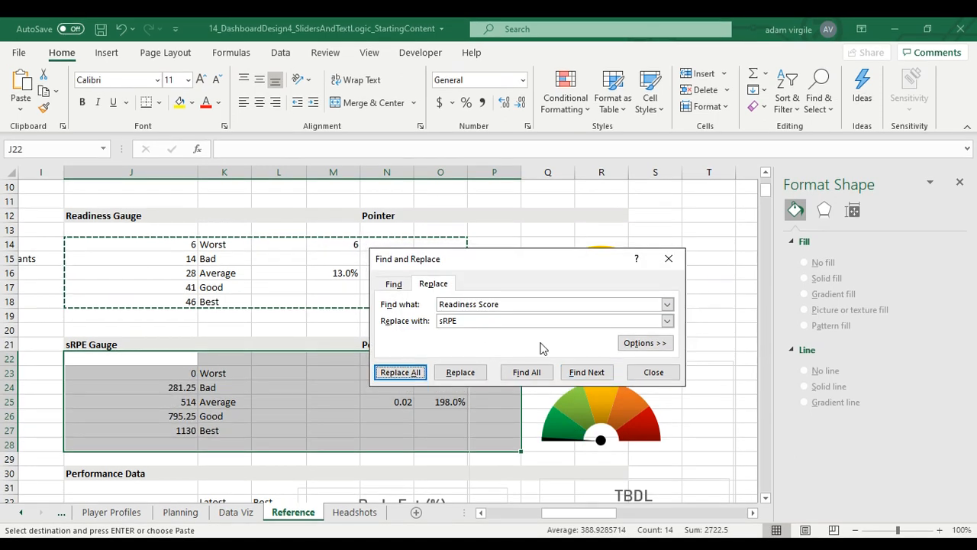
pyautogui.click(641, 374)
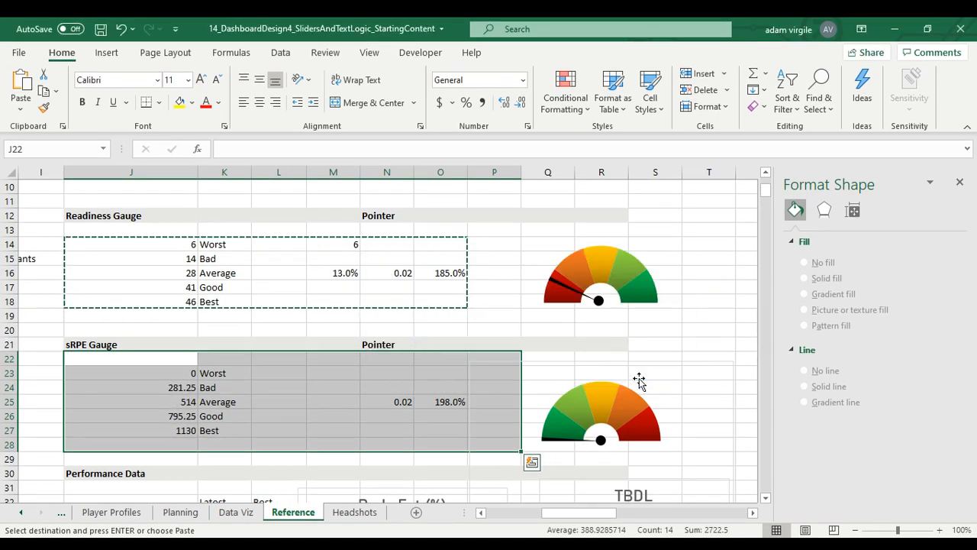
pyautogui.click(337, 403)
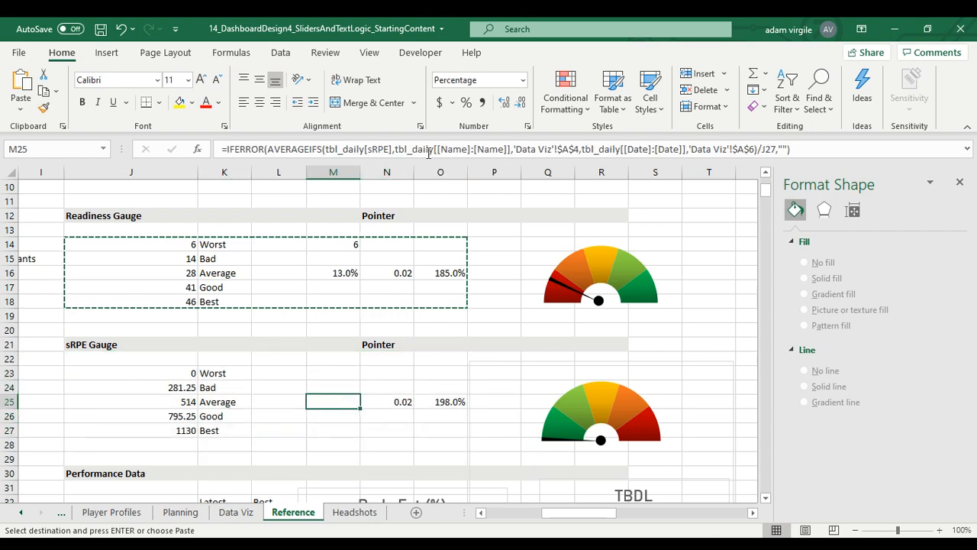
# Set the Name filter on the Data Viz sheet to Popeye Sailor.
pyautogui.click(218, 518)
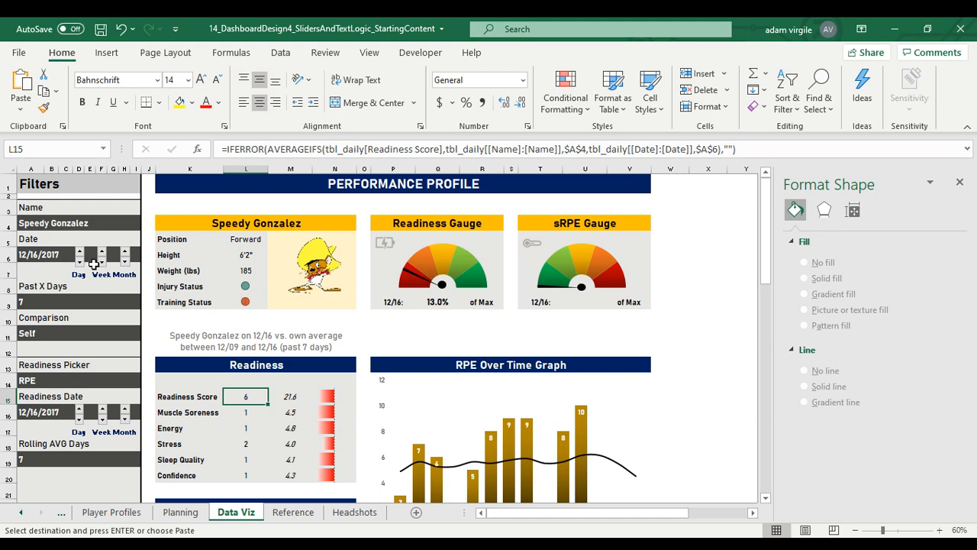
pyautogui.click(76, 222)
pyautogui.click(148, 224)
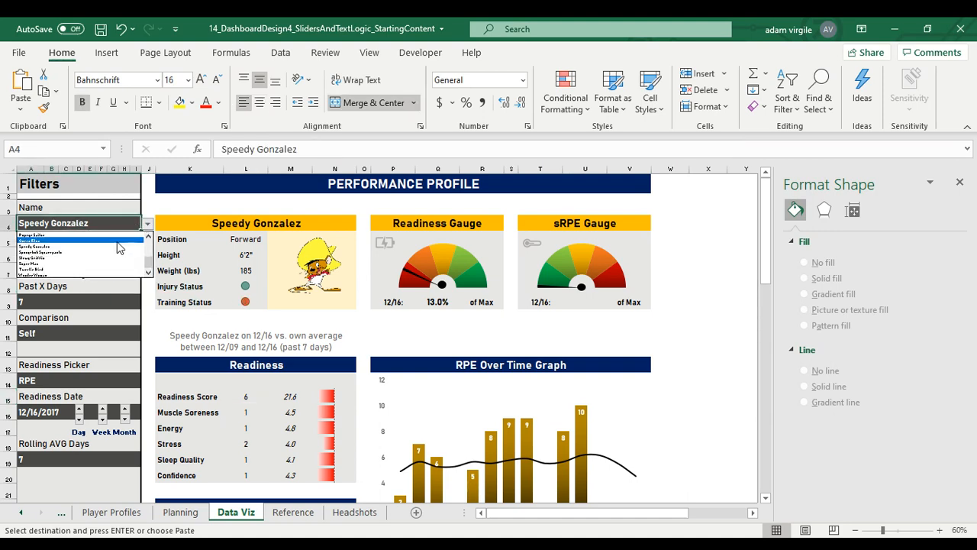
pyautogui.click(114, 236)
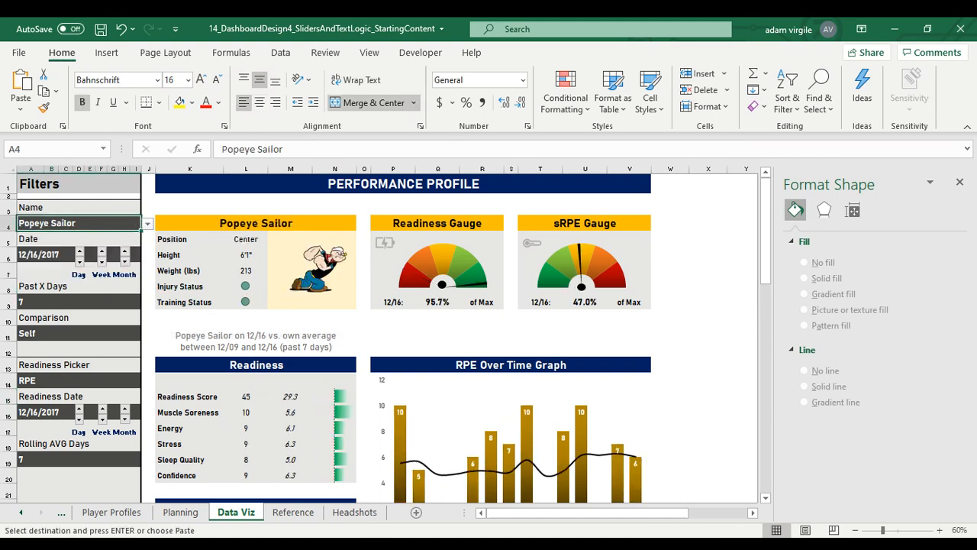
# Examine the sRPE Gauge formulas in M23, M25, J25 and J27 on the Reference sheet.
pyautogui.click(293, 512)
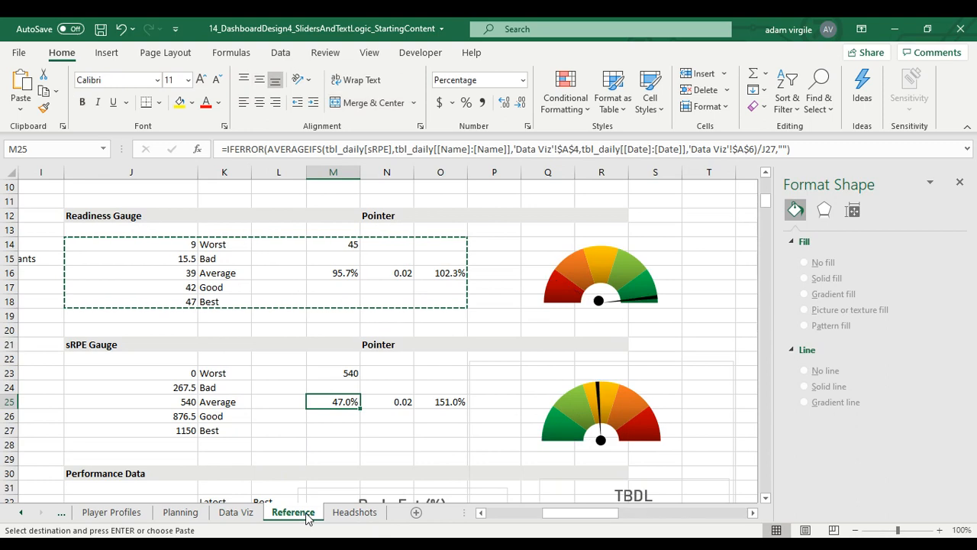
pyautogui.click(343, 375)
pyautogui.click(343, 405)
pyautogui.click(181, 402)
pyautogui.click(180, 432)
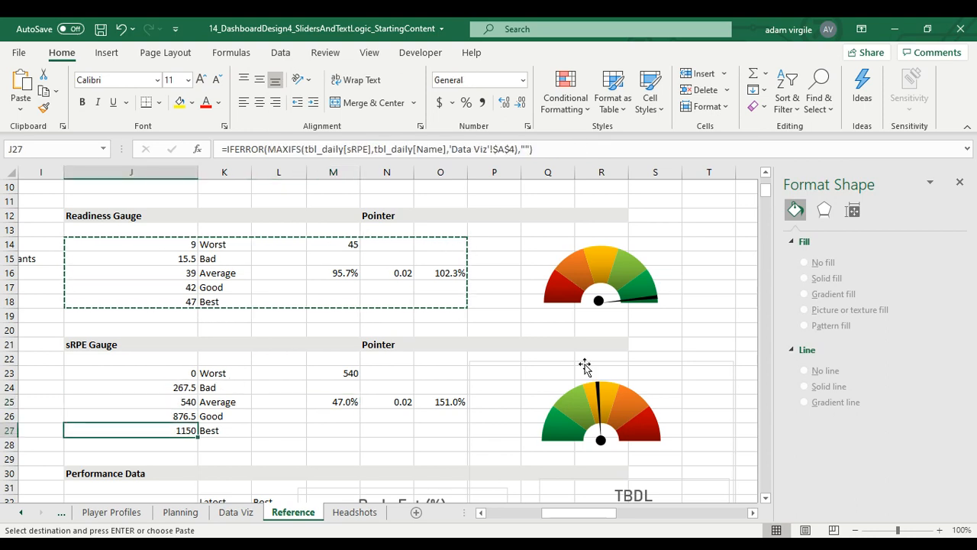
# Compare the chart areas and plot areas of the Readiness and sRPE gauges.
pyautogui.click(621, 382)
pyautogui.click(632, 365)
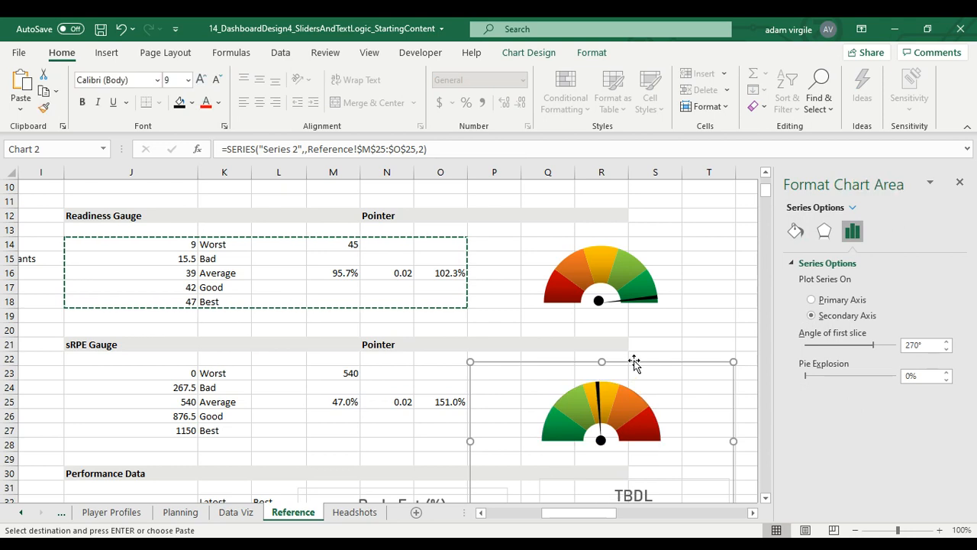
pyautogui.click(641, 251)
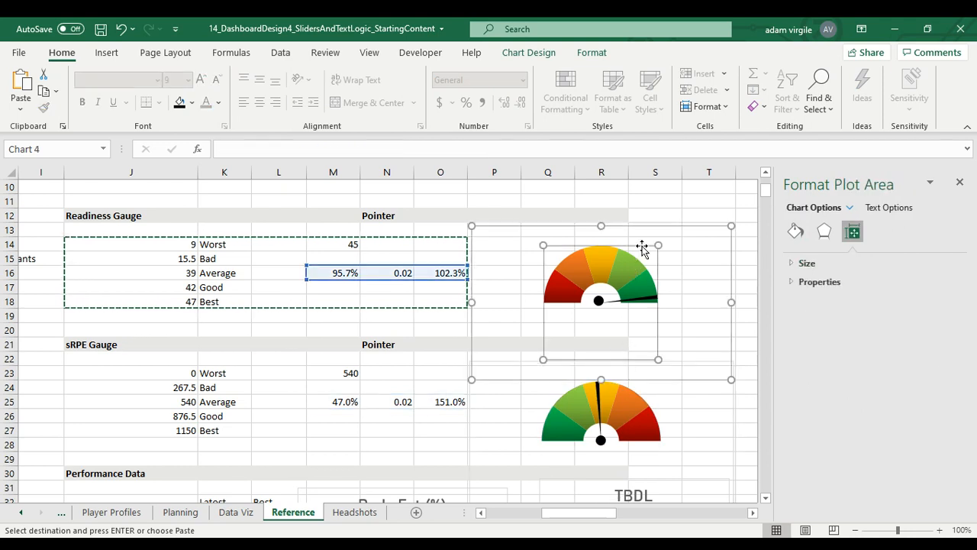
pyautogui.click(637, 347)
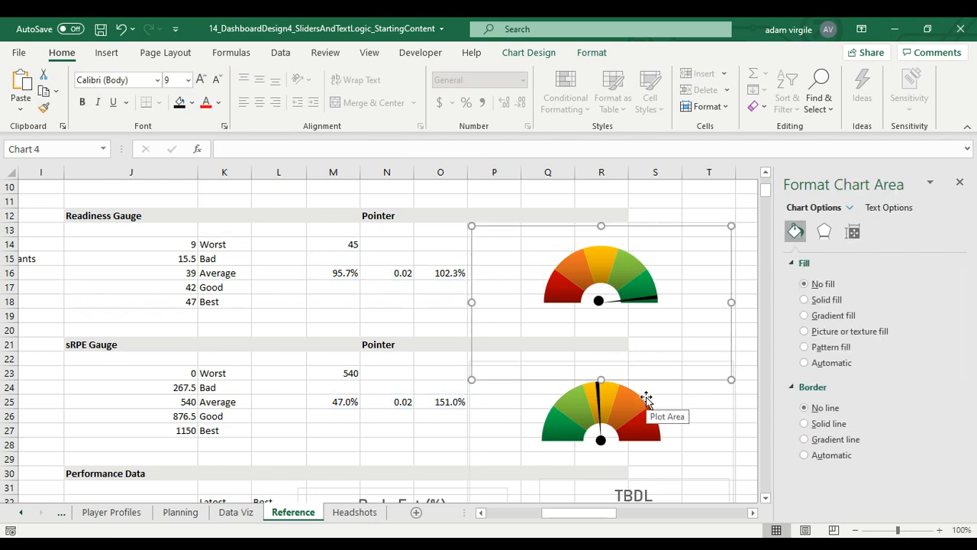
pyautogui.click(646, 378)
pyautogui.click(653, 368)
pyautogui.click(652, 386)
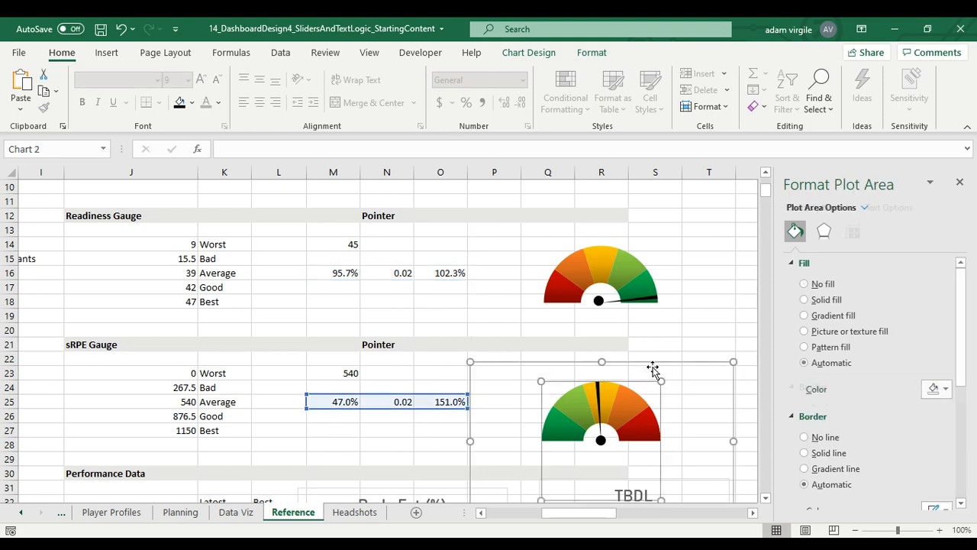
# Replace the sRPE gauge chart with a copy of the Readiness gauge chart, placed beside the sRPE pointer data.
pyautogui.click(653, 368)
pyautogui.click(646, 413)
pyautogui.click(651, 359)
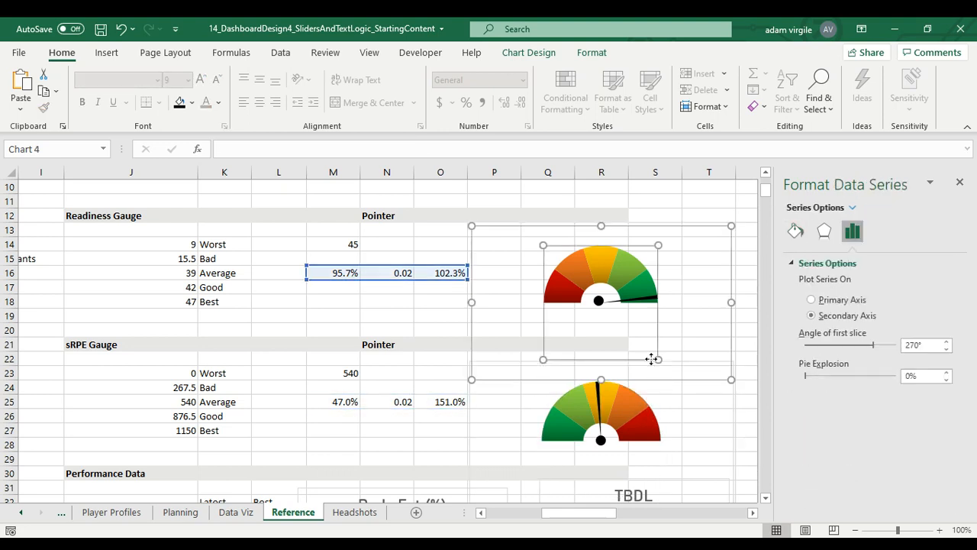
pyautogui.click(645, 416)
pyautogui.press('Escape')
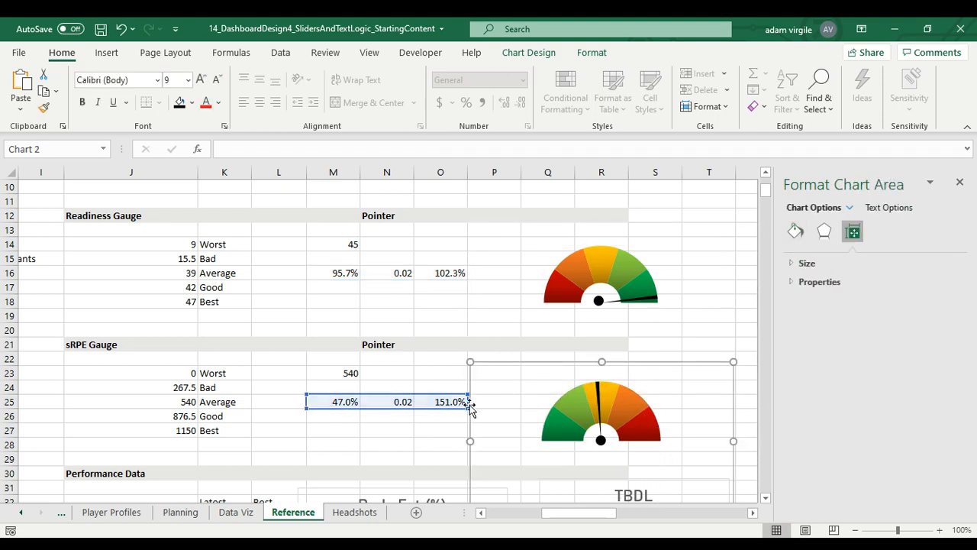
pyautogui.press('Delete')
pyautogui.hotkey('ctrl', 'v')
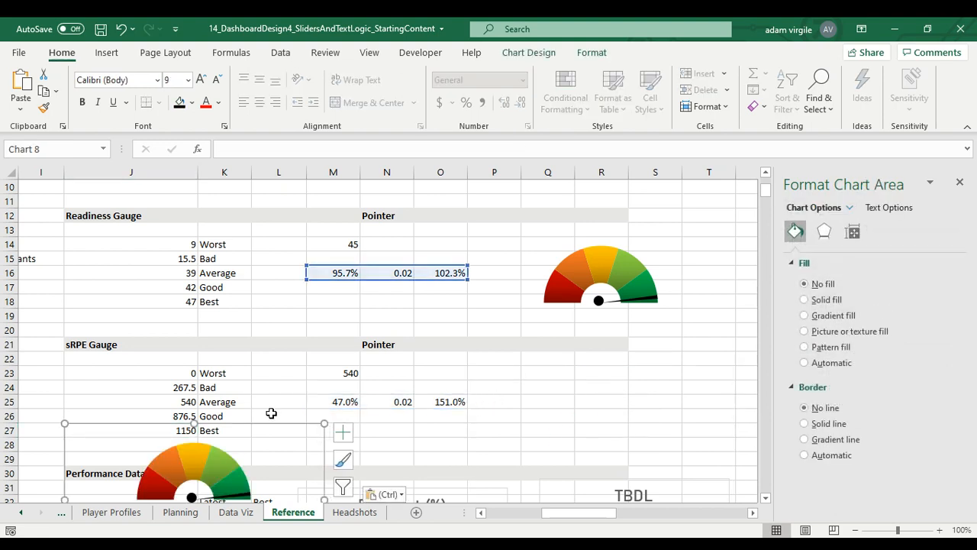
pyautogui.moveTo(273, 422); pyautogui.dragTo(678, 352)
# Set the copied gauge's Series2 values to =Reference!$M$25:$O$25.
pyautogui.rightClick(622, 401)
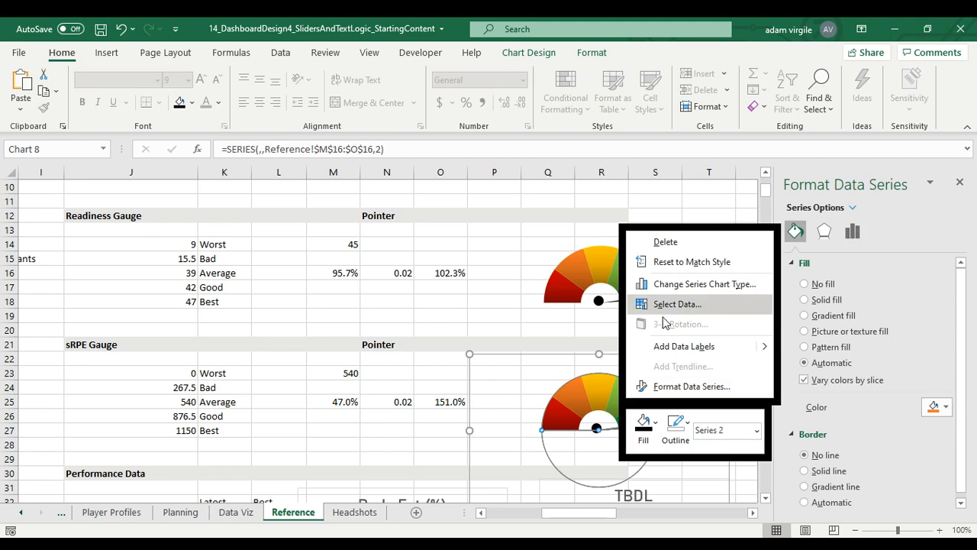
pyautogui.click(642, 304)
pyautogui.click(370, 333)
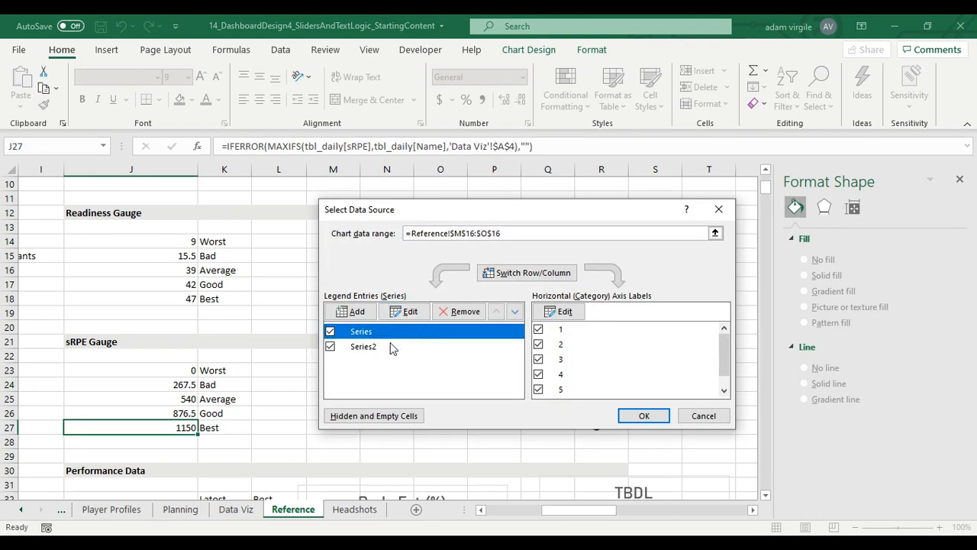
pyautogui.click(391, 348)
pyautogui.click(410, 313)
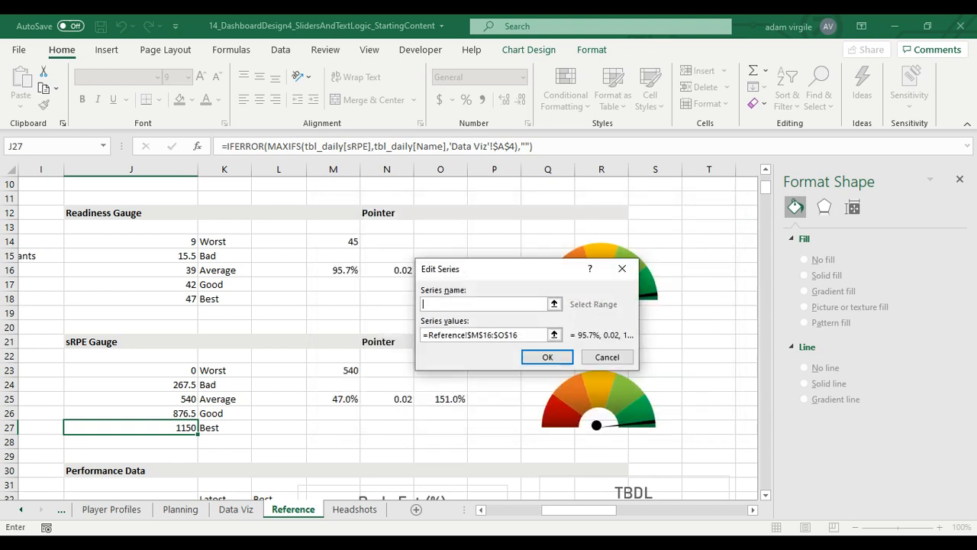
pyautogui.click(555, 334)
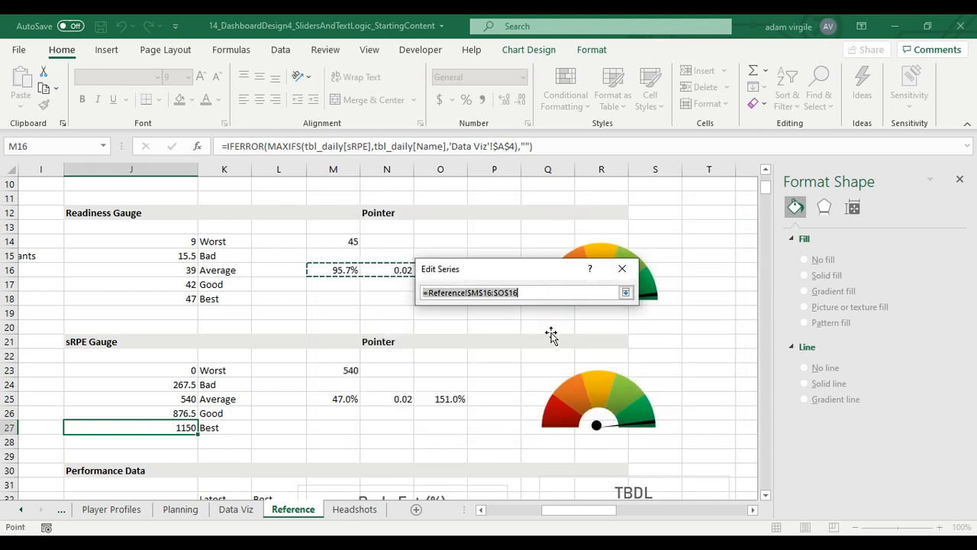
pyautogui.press('BackSpace')
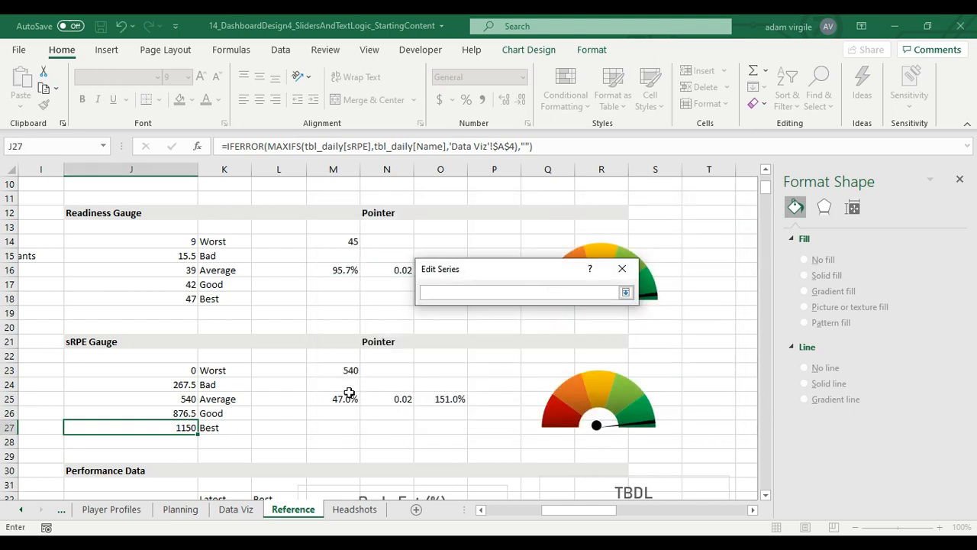
pyautogui.moveTo(348, 397); pyautogui.dragTo(451, 399)
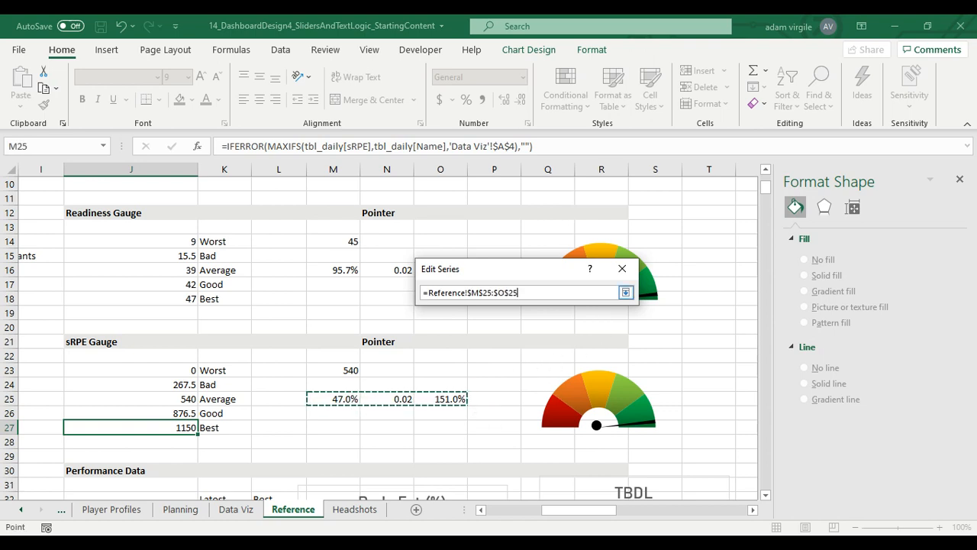
pyautogui.click(625, 292)
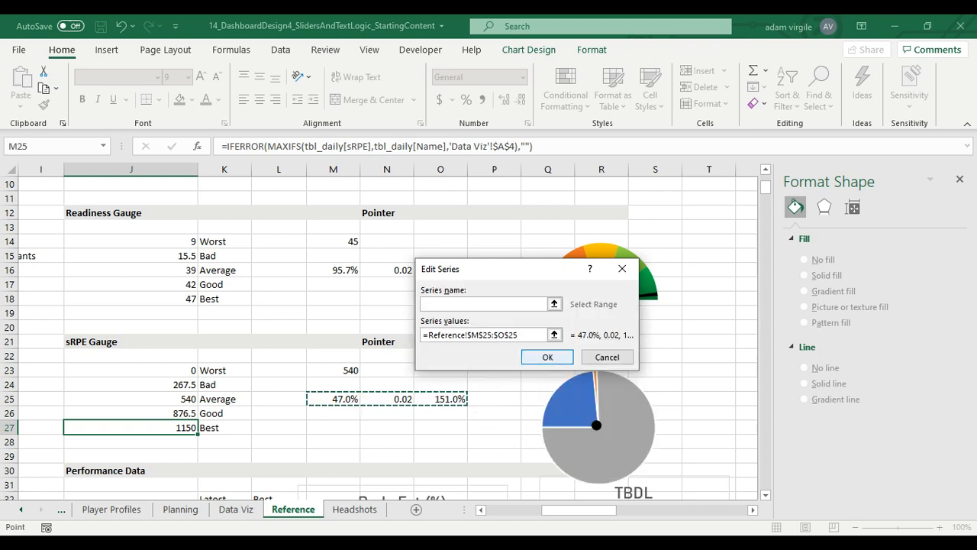
pyautogui.click(547, 357)
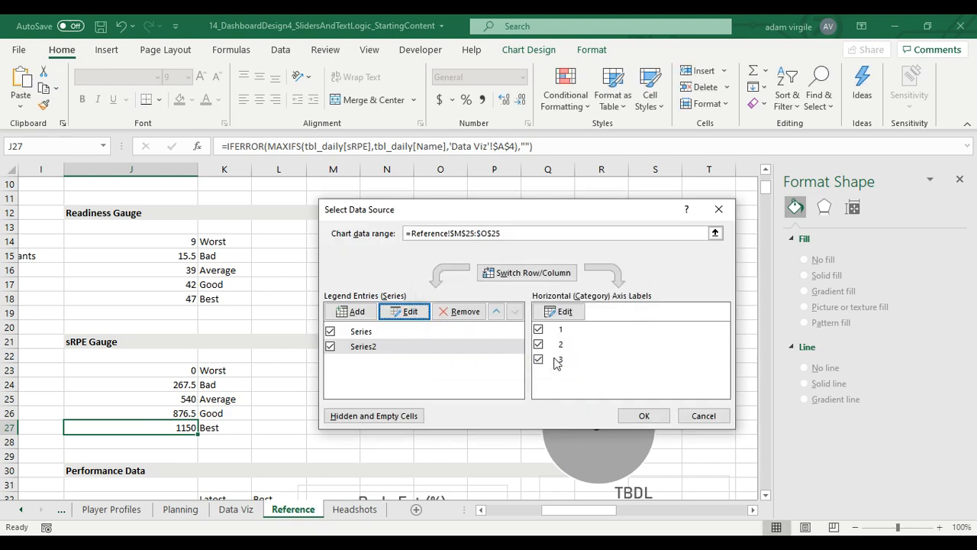
pyautogui.click(641, 415)
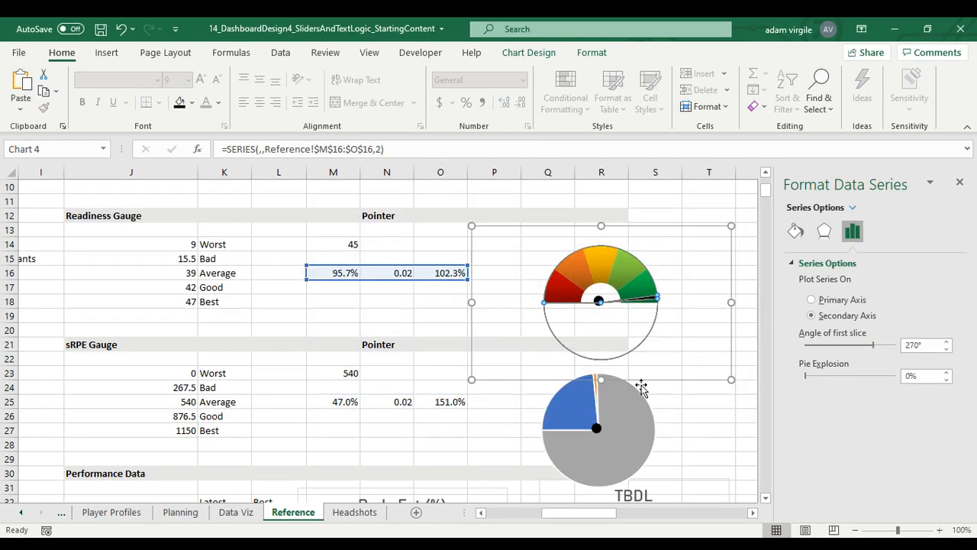
# Set the border of the sRPE gauge's pointer pie series to No line.
pyautogui.click(642, 361)
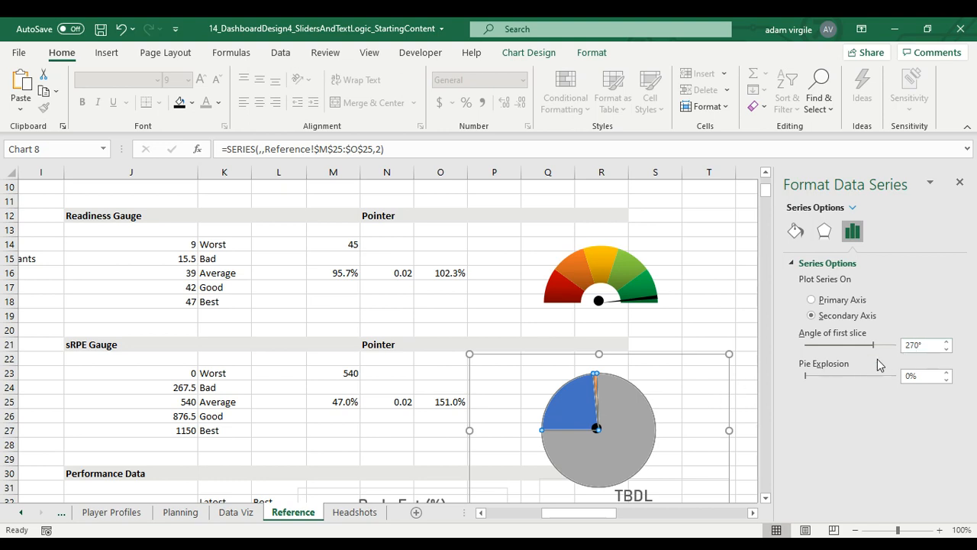
pyautogui.click(795, 230)
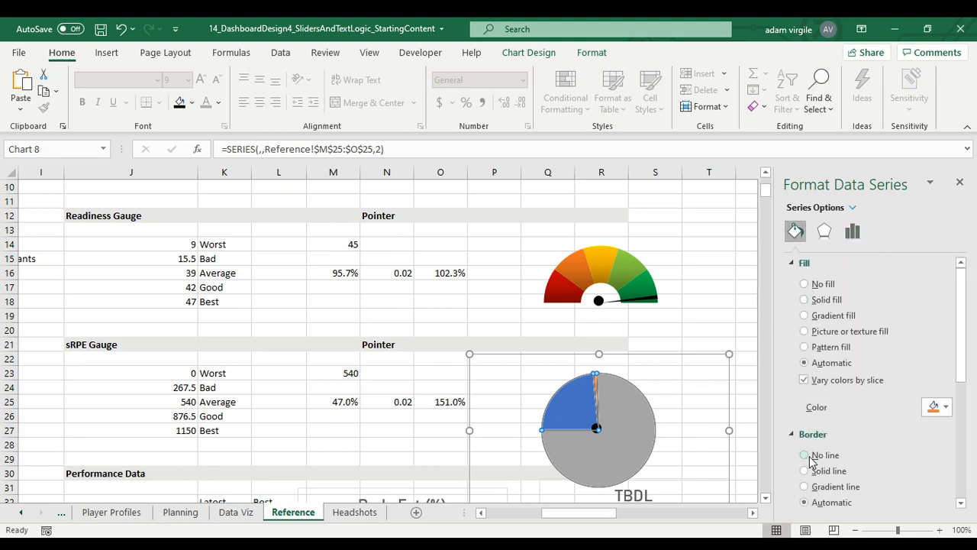
pyautogui.click(665, 386)
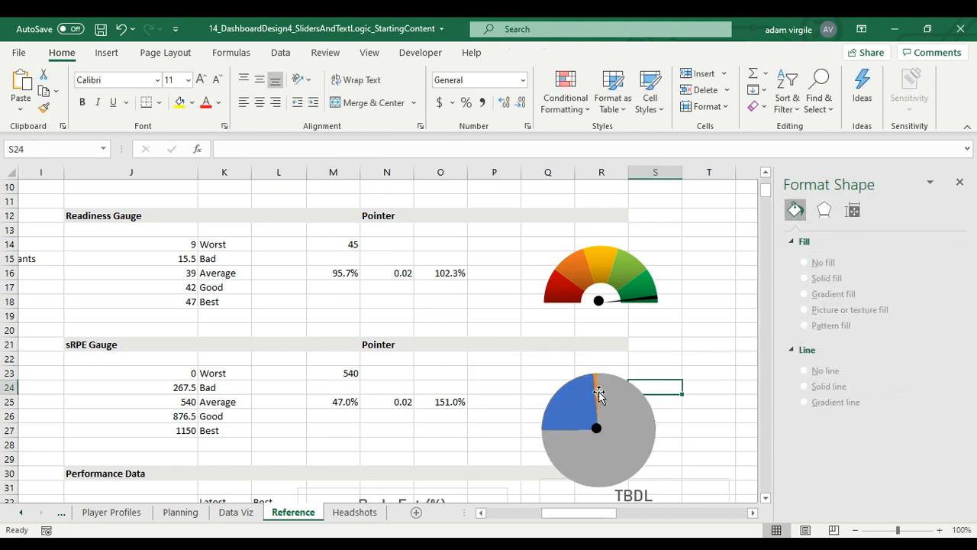
# Fill the thin pointer slice of the sRPE gauge with solid black.
pyautogui.click(600, 397)
pyautogui.click(600, 396)
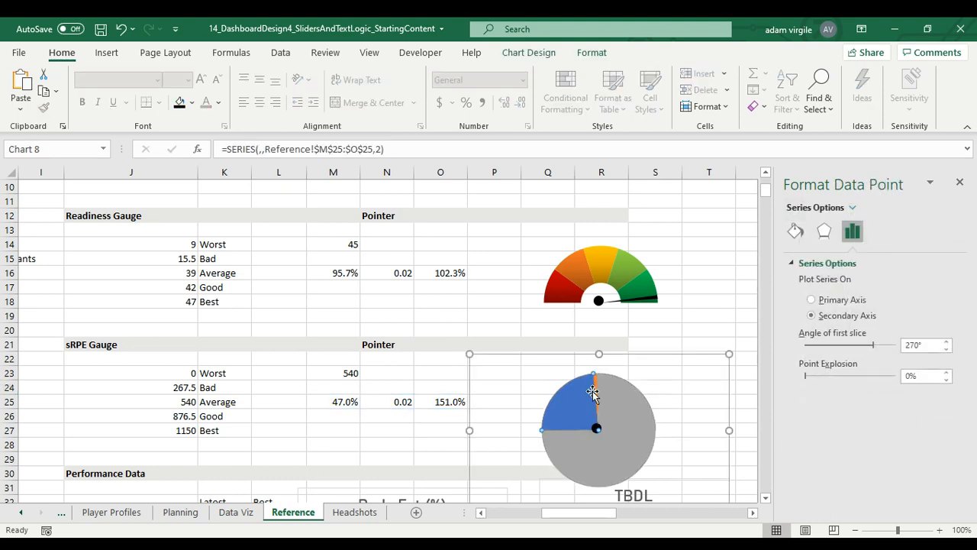
pyautogui.click(801, 231)
pyautogui.click(824, 299)
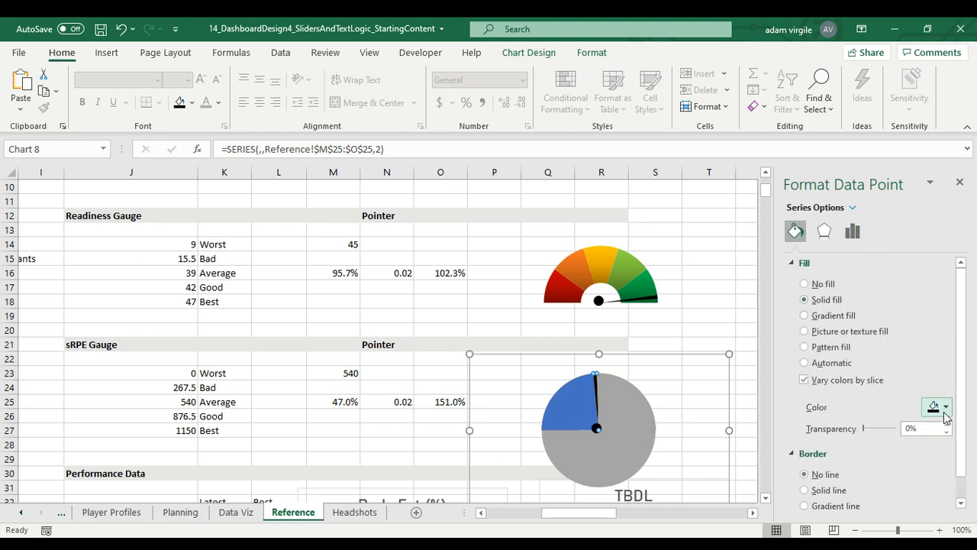
# Set the large grey and blue pie slices of the sRPE gauge to No fill.
pyautogui.click(625, 422)
pyautogui.click(627, 422)
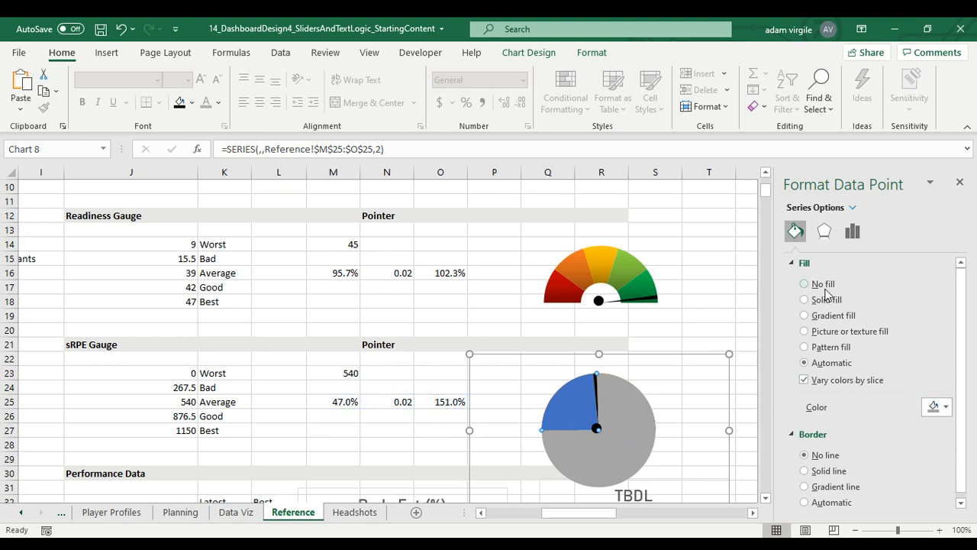
pyautogui.click(820, 284)
pyautogui.click(575, 419)
pyautogui.click(574, 412)
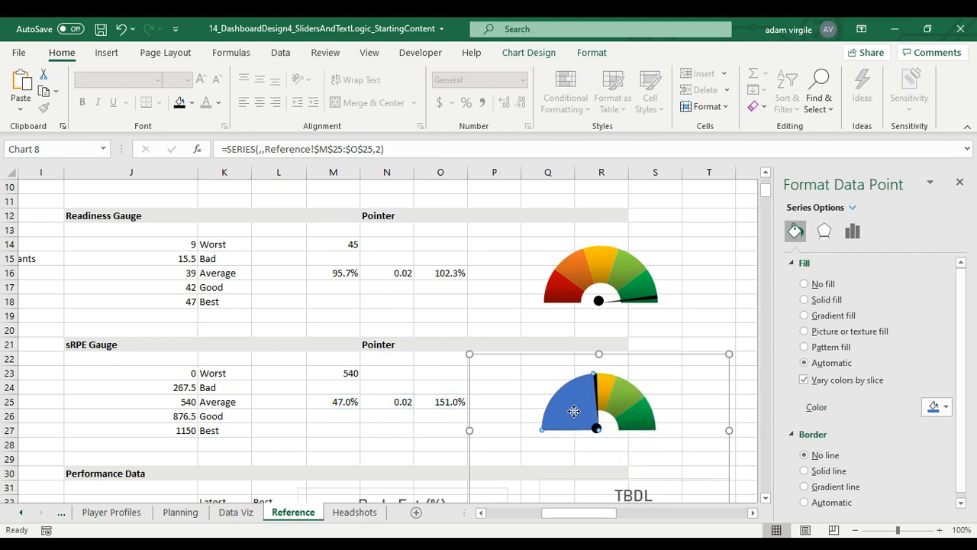
pyautogui.click(936, 407)
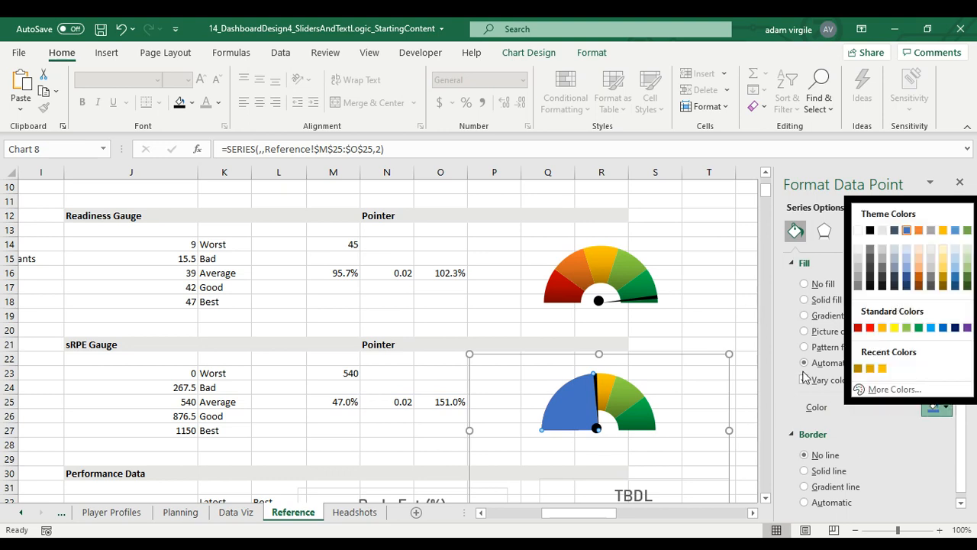
pyautogui.click(818, 289)
pyautogui.click(809, 284)
pyautogui.click(658, 369)
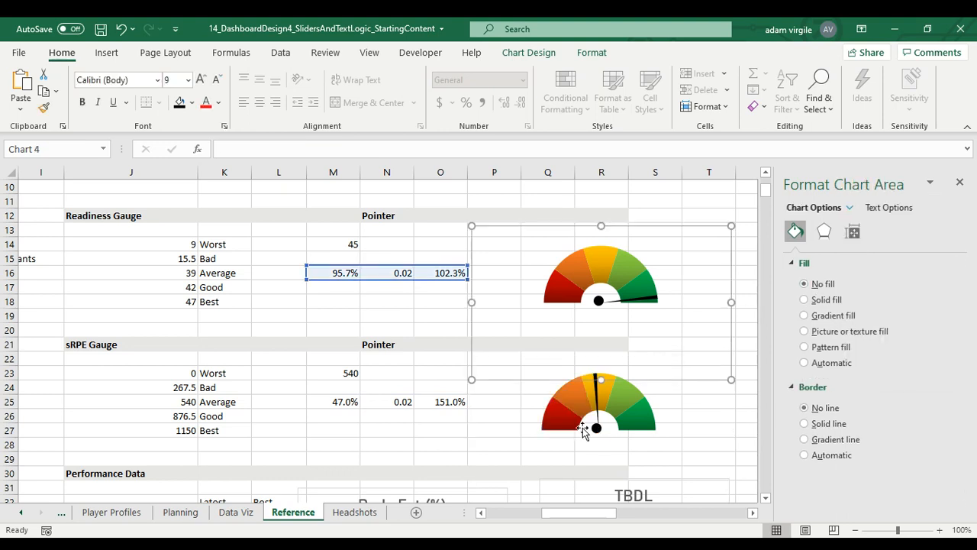
# Nudge the sRPE gauge's black pivot circle to the right so it sits centred under the pointer.
pyautogui.click(596, 428)
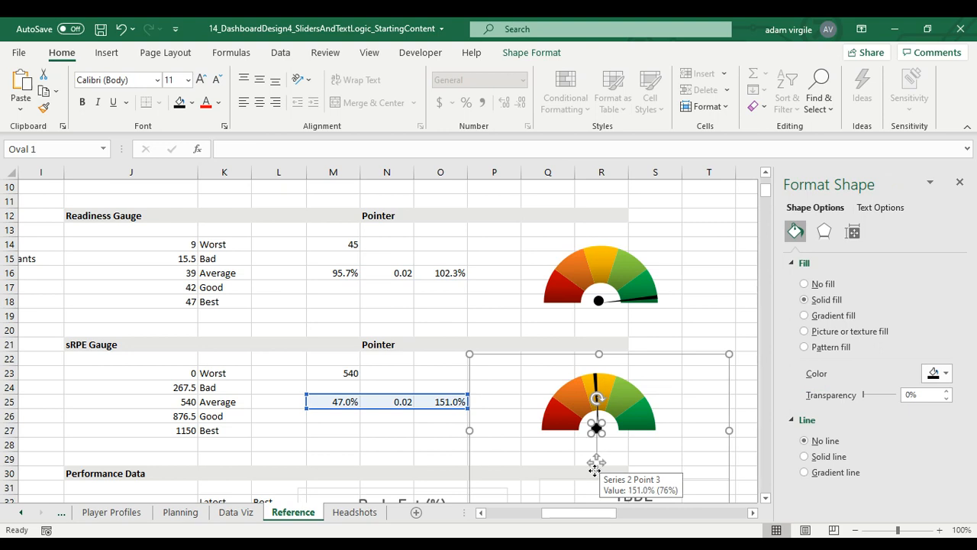
pyautogui.press('Right')
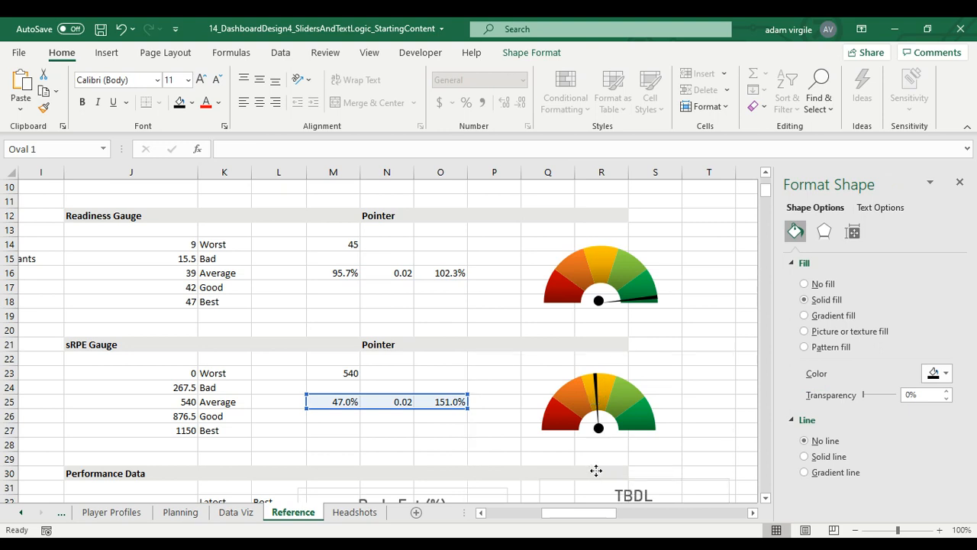
pyautogui.click(628, 362)
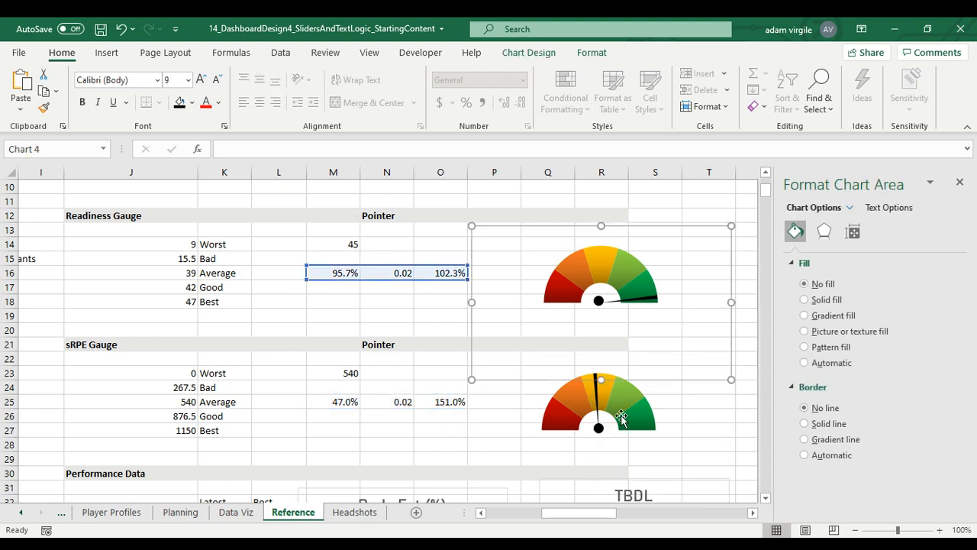
# Try to select a single coloured doughnut slice beneath the pointer pie in the sRPE gauge.
pyautogui.click(642, 426)
pyautogui.click(629, 344)
pyautogui.click(655, 384)
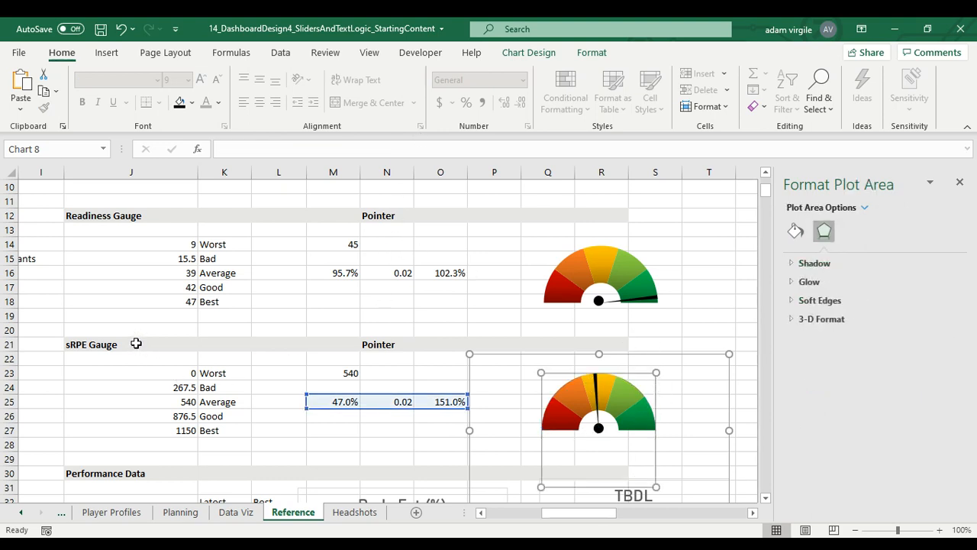
pyautogui.click(592, 419)
pyautogui.click(643, 427)
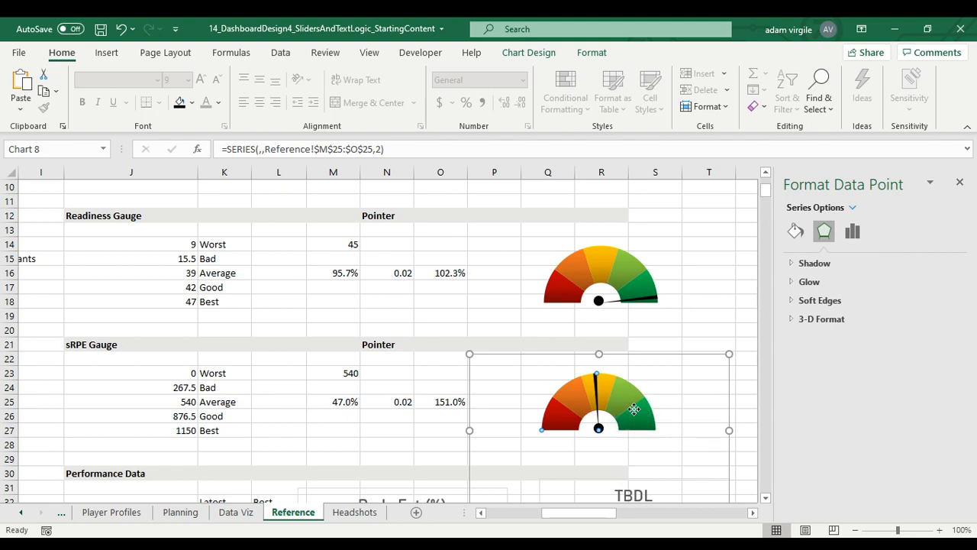
pyautogui.click(628, 376)
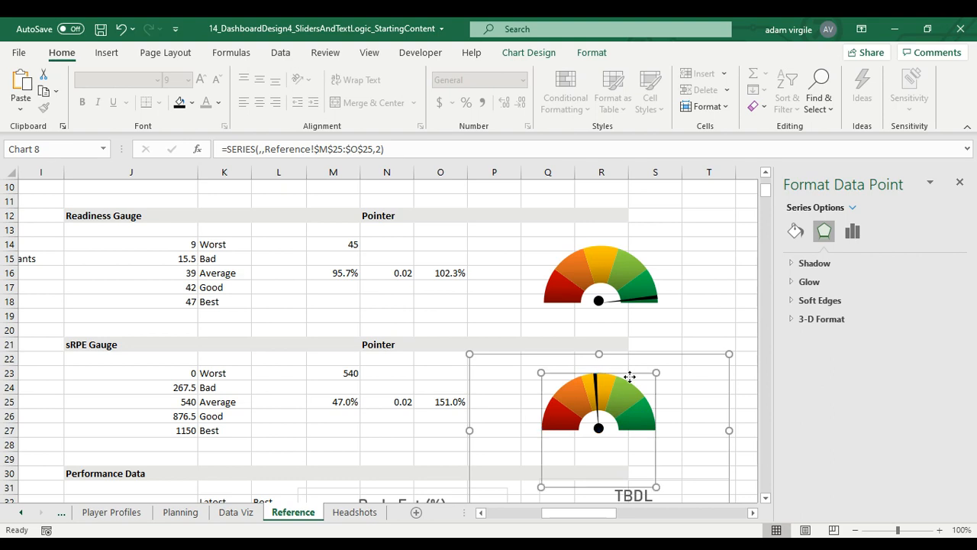
pyautogui.click(622, 399)
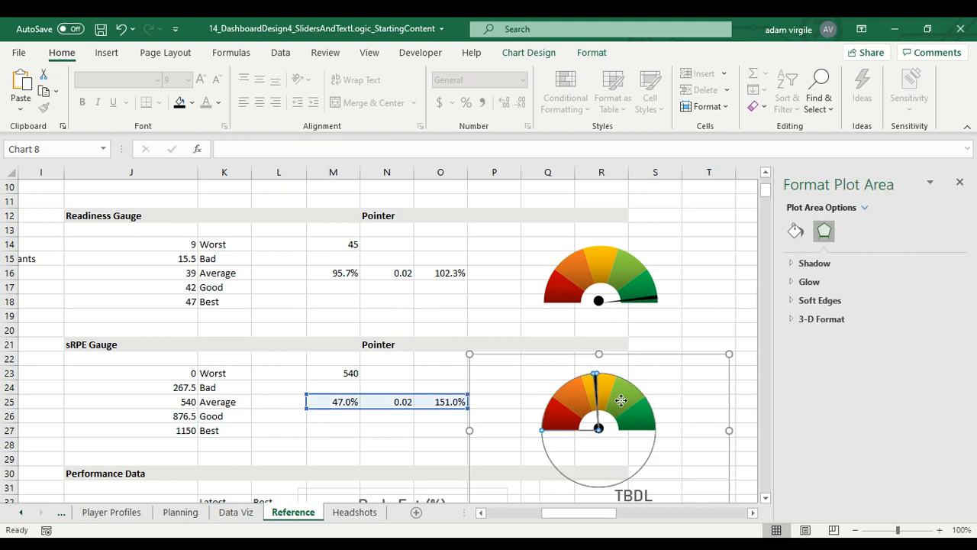
pyautogui.click(634, 414)
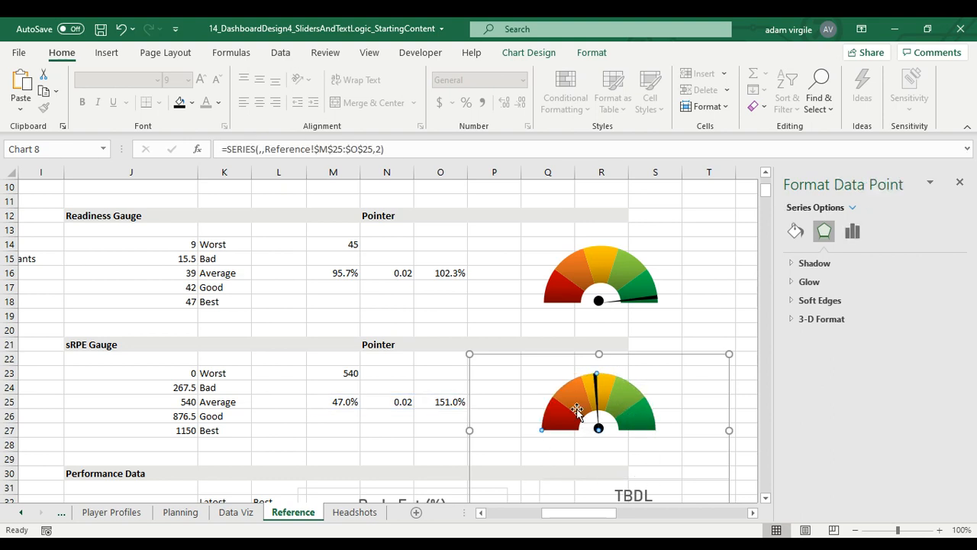
# Put the sRPE gauge's doughnut series on the secondary axis and take the pie series off it.
pyautogui.rightClick(633, 414)
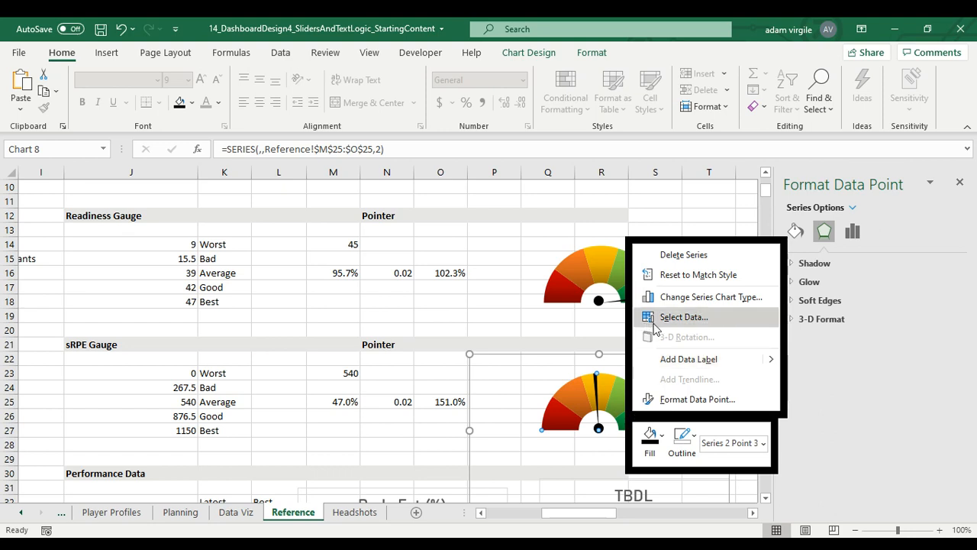
pyautogui.click(670, 297)
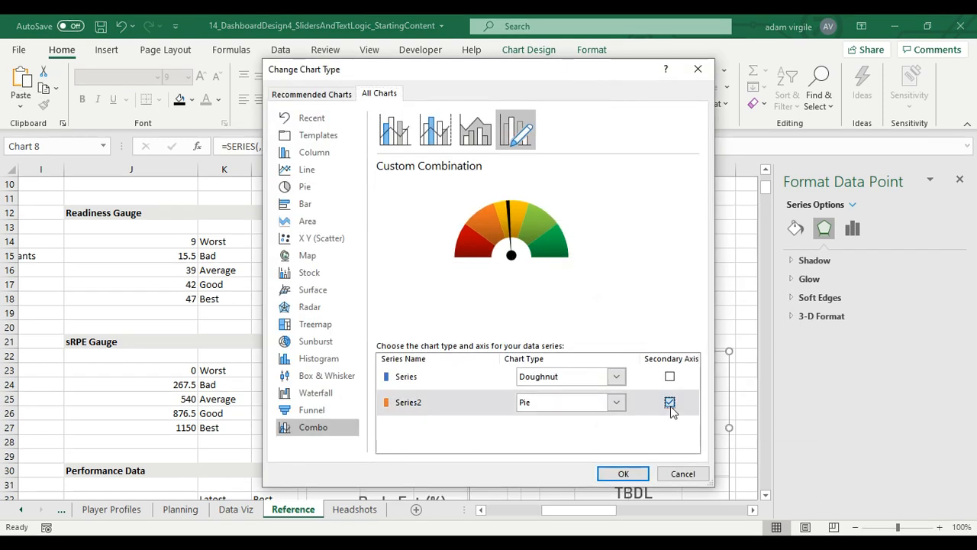
pyautogui.click(670, 405)
pyautogui.click(669, 378)
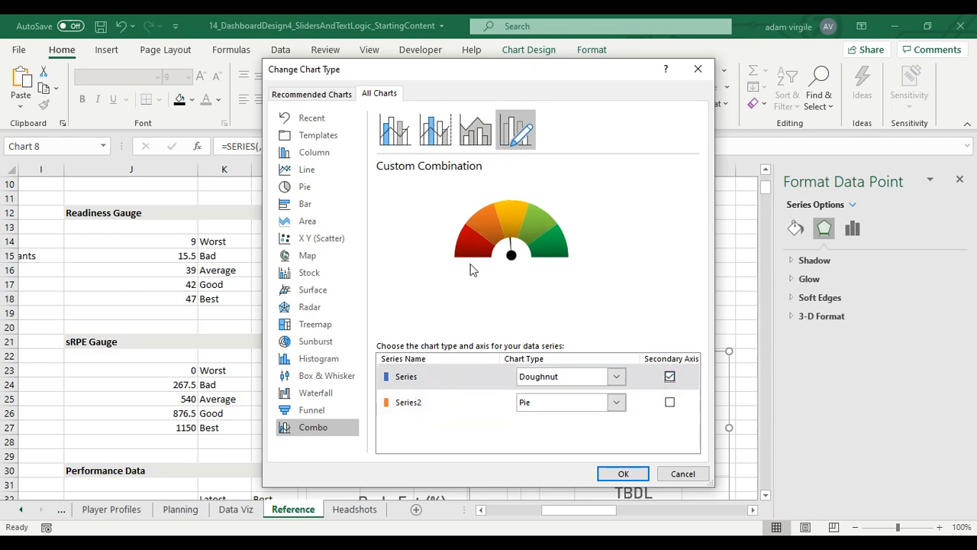
pyautogui.click(623, 474)
# Give the sRPE gauge's rightmost doughnut slice a solid dark red fill.
pyautogui.click(646, 429)
pyautogui.click(641, 418)
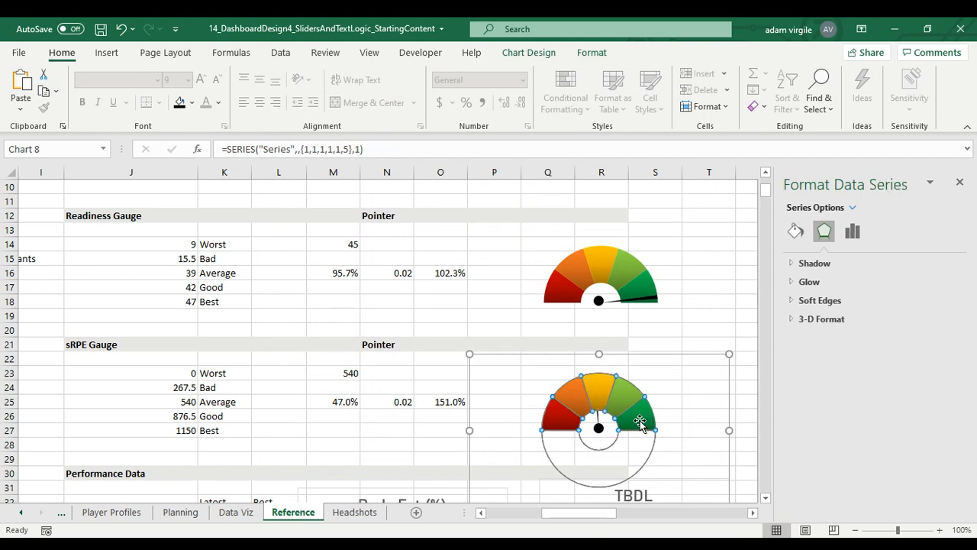
pyautogui.click(639, 422)
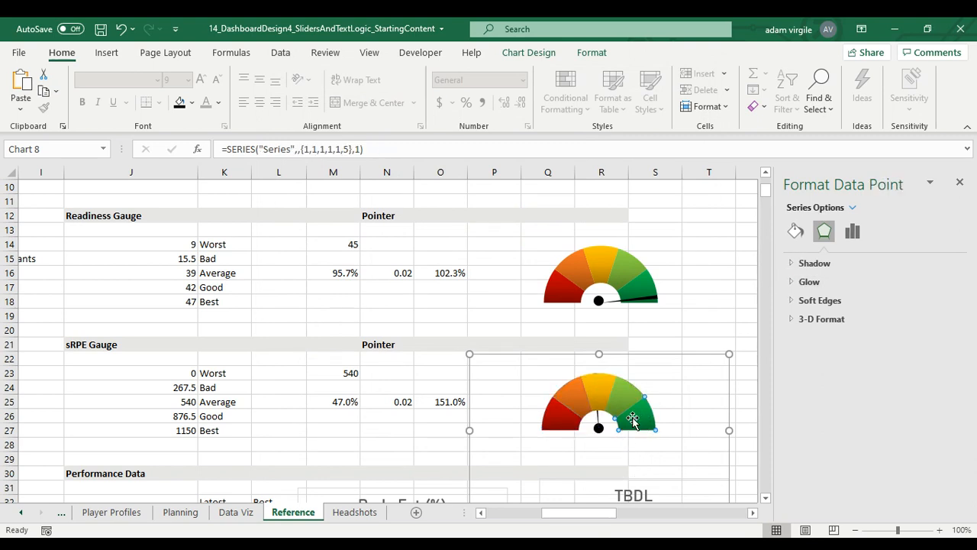
pyautogui.click(796, 232)
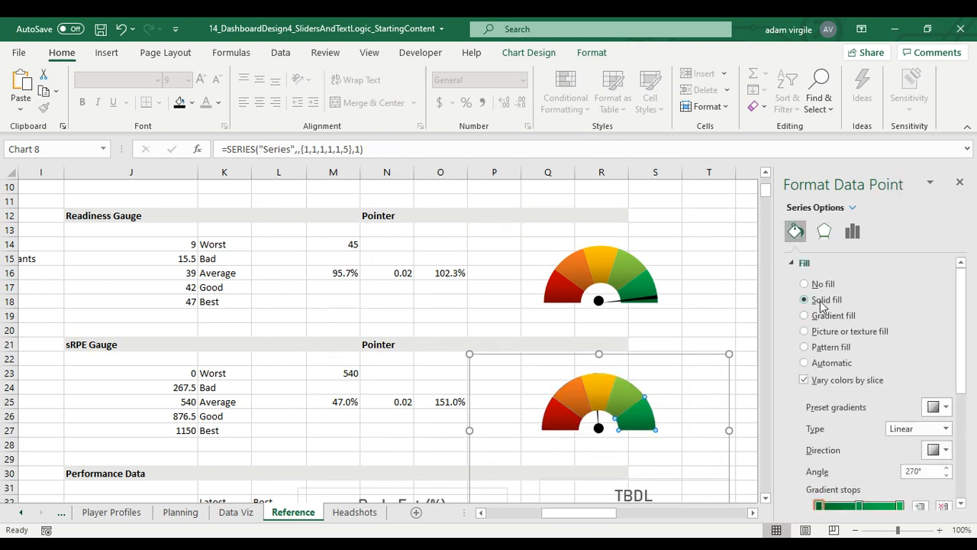
pyautogui.scroll(-1, 873, 351)
pyautogui.click(937, 382)
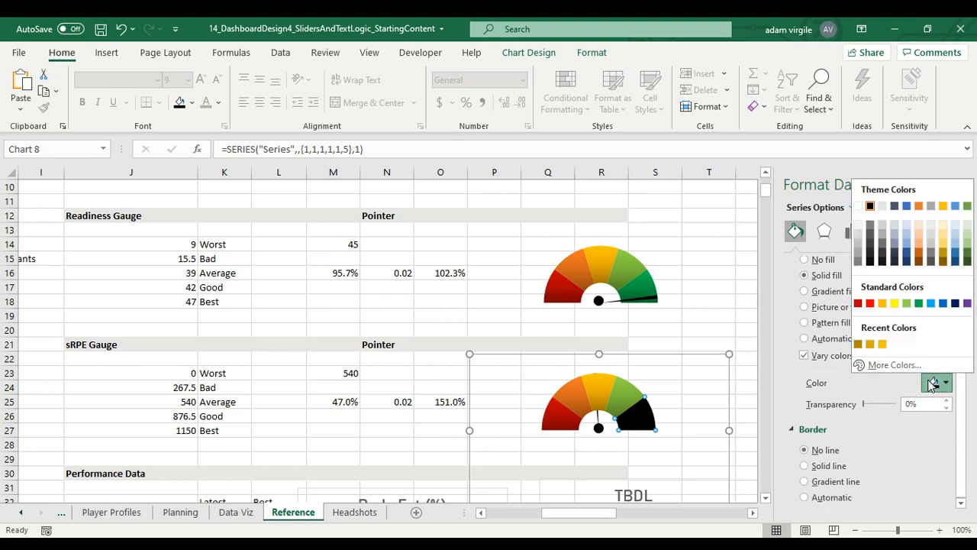
pyautogui.click(870, 303)
# Give the sRPE gauge's second slice from the right a solid orange fill.
pyautogui.click(635, 394)
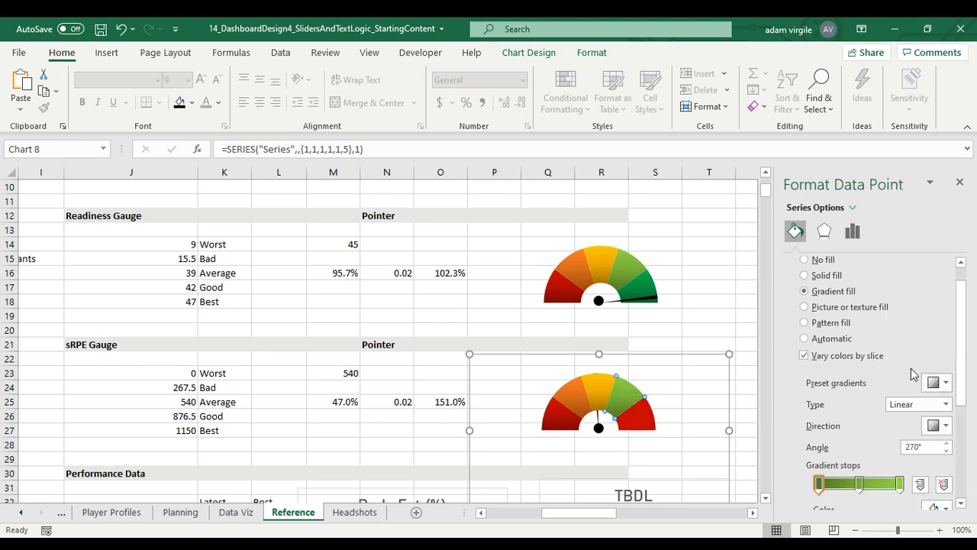
pyautogui.click(826, 275)
pyautogui.click(937, 383)
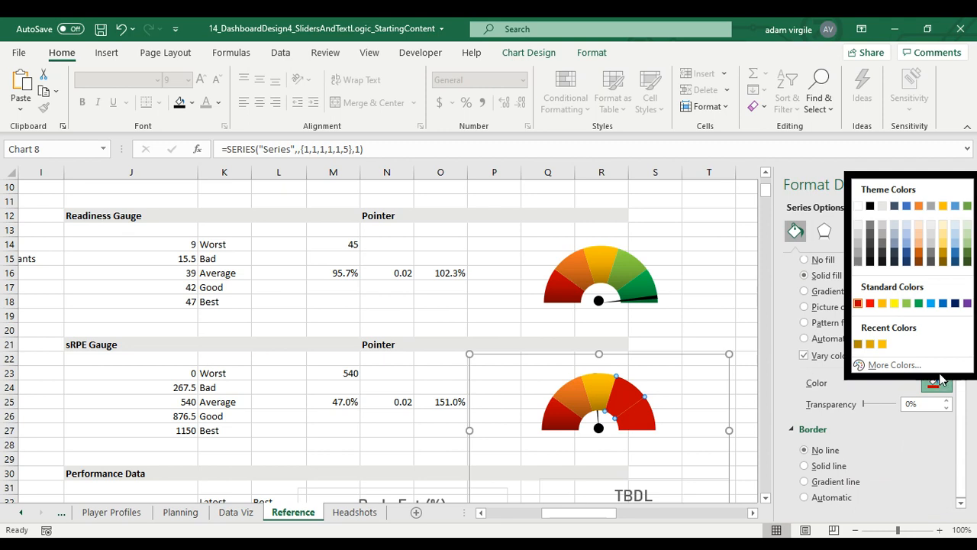
pyautogui.click(918, 206)
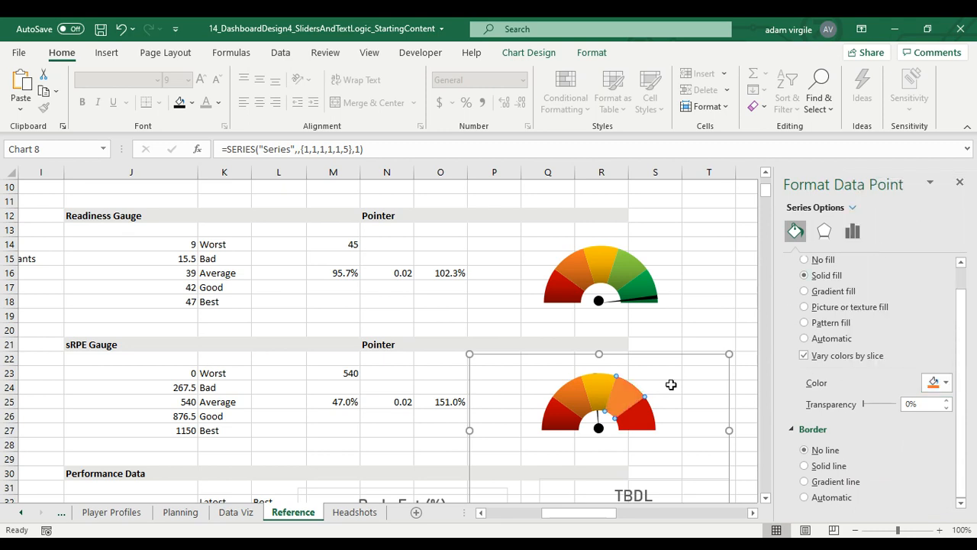
# Give the sRPE gauge's second slice from the left a solid light green fill.
pyautogui.click(608, 386)
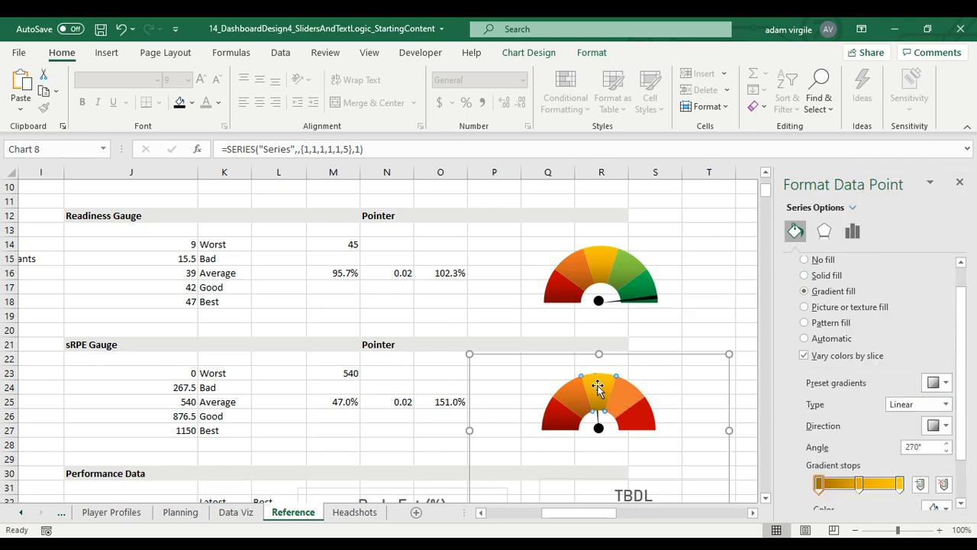
pyautogui.click(570, 402)
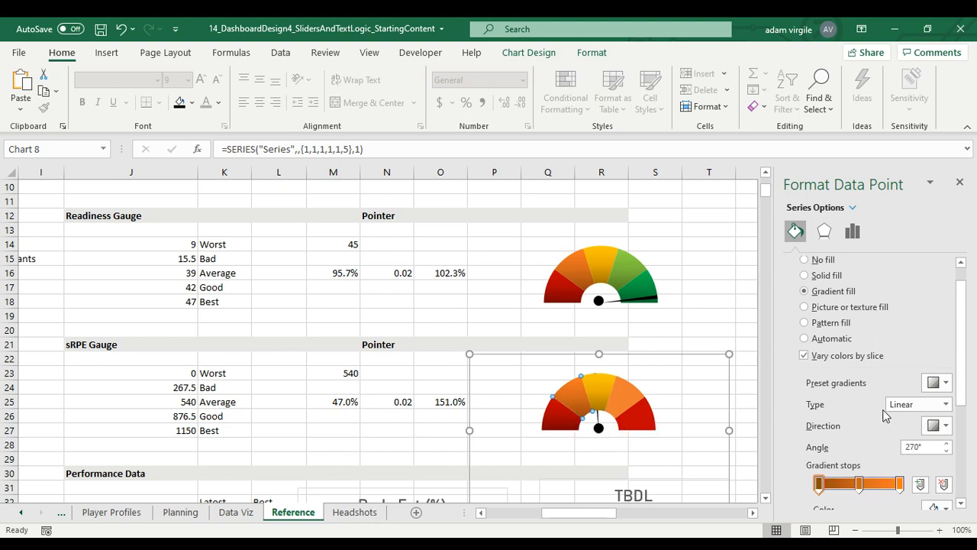
pyautogui.click(824, 276)
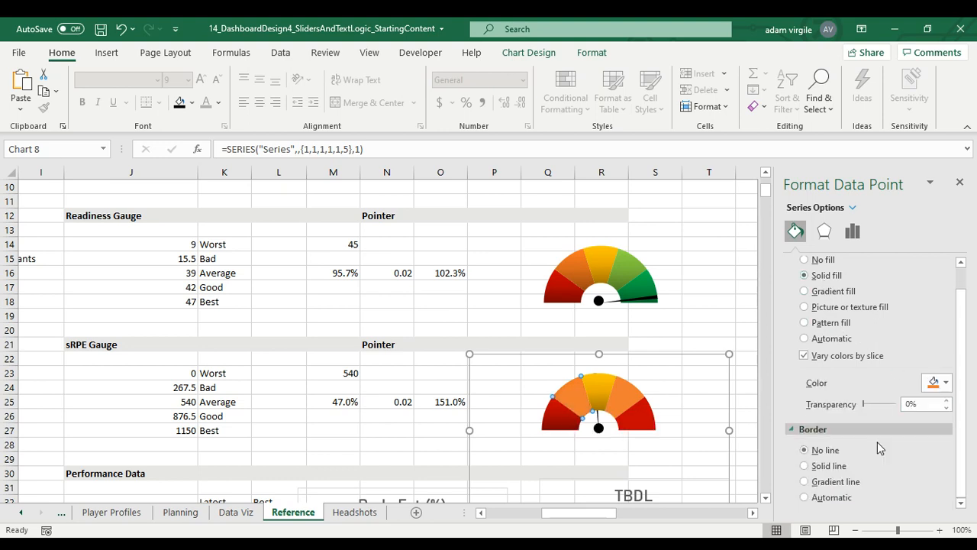
pyautogui.click(929, 383)
pyautogui.click(904, 306)
# Give the sRPE gauge's leftmost slice a solid green fill from the standard colors.
pyautogui.click(563, 420)
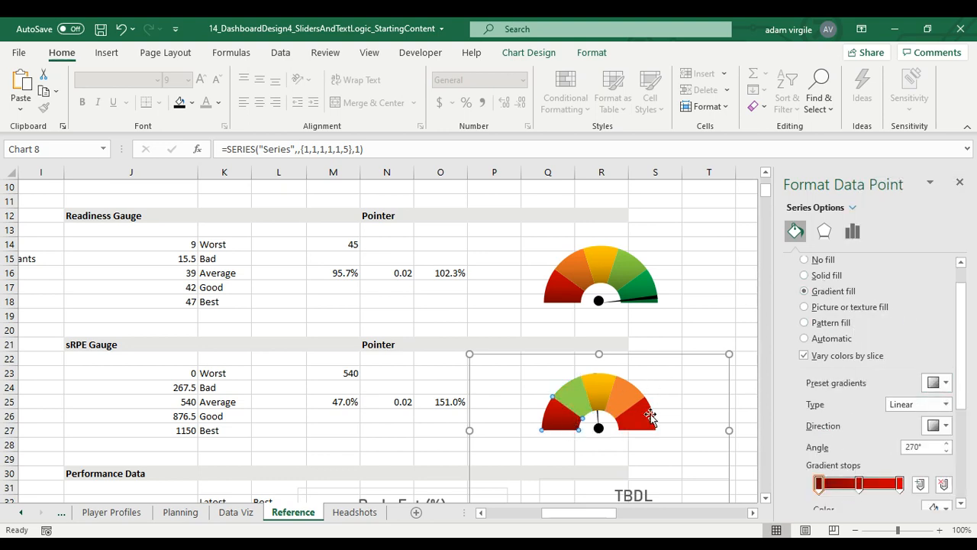
pyautogui.click(826, 277)
pyautogui.click(936, 383)
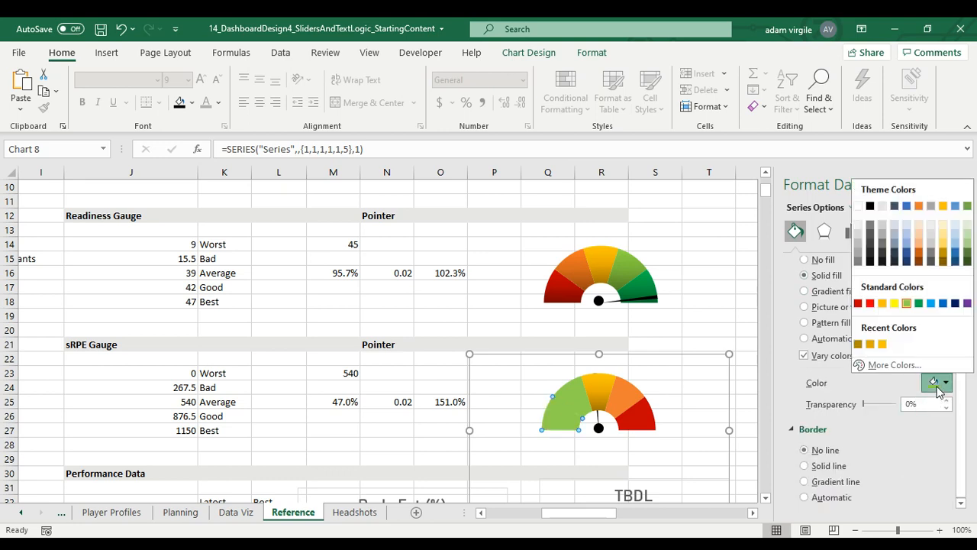
pyautogui.click(918, 304)
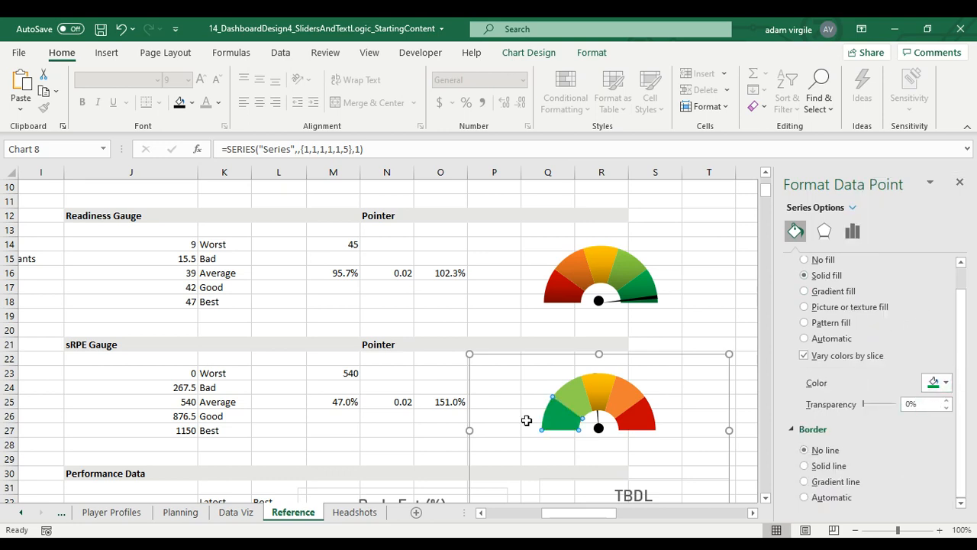
# Apply a dark-variation gradient to the sRPE gauge's leftmost green slice.
pyautogui.click(830, 296)
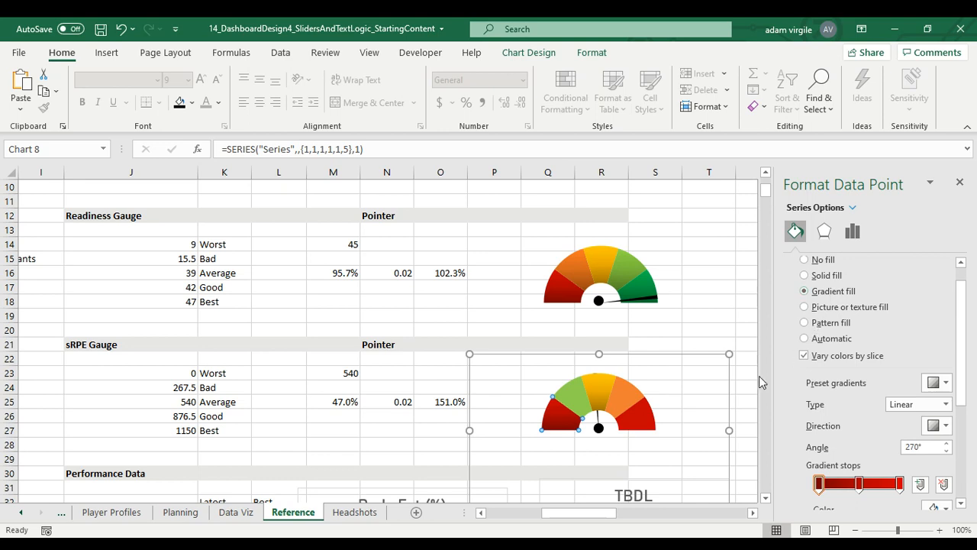
pyautogui.click(826, 275)
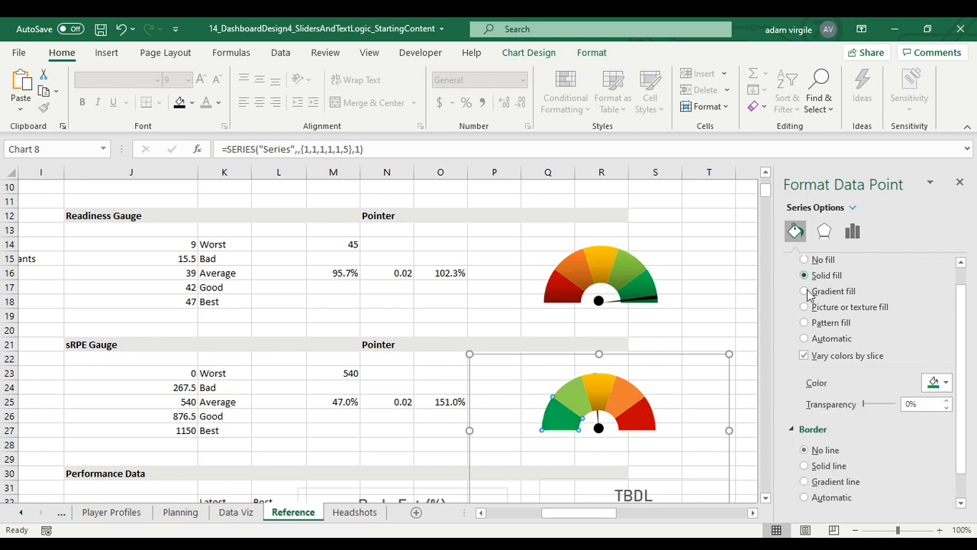
pyautogui.rightClick(565, 422)
pyautogui.click(582, 451)
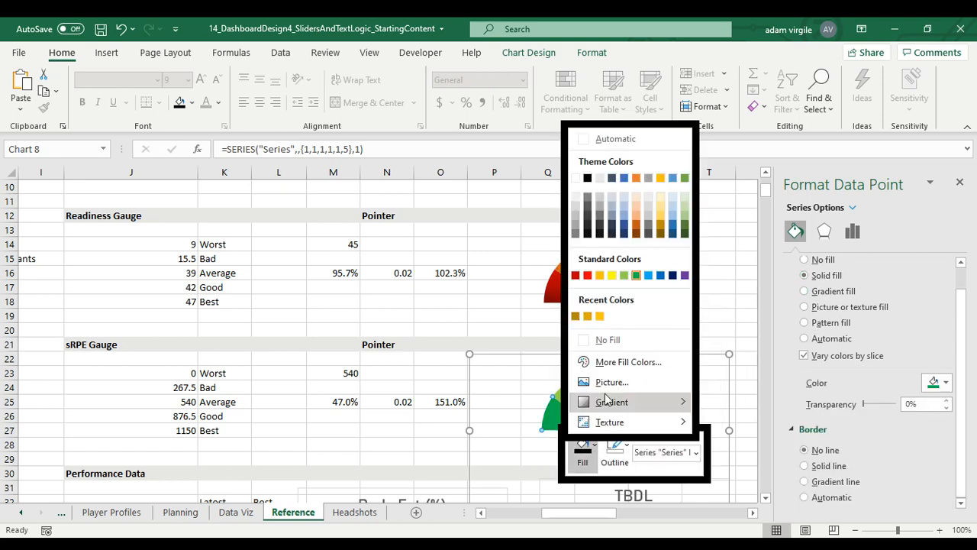
pyautogui.moveTo(605, 400)
pyautogui.click(743, 421)
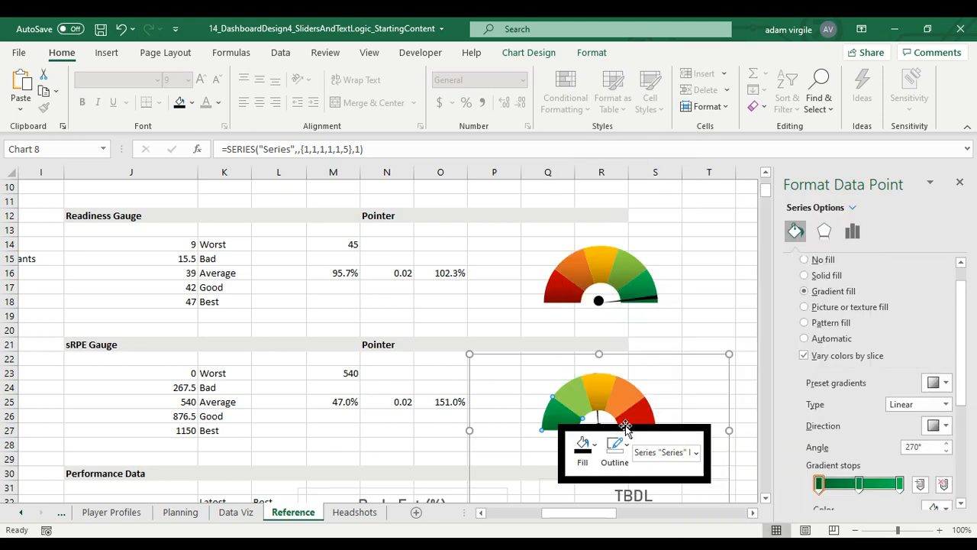
# Apply a dark-variation gradient to the light green slice of the sRPE gauge.
pyautogui.rightClick(580, 403)
pyautogui.click(576, 388)
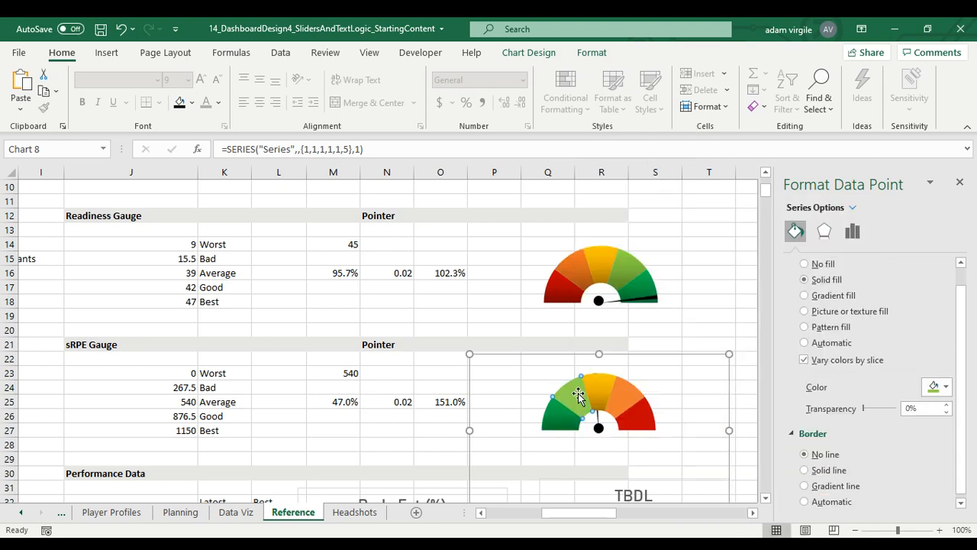
pyautogui.rightClick(578, 395)
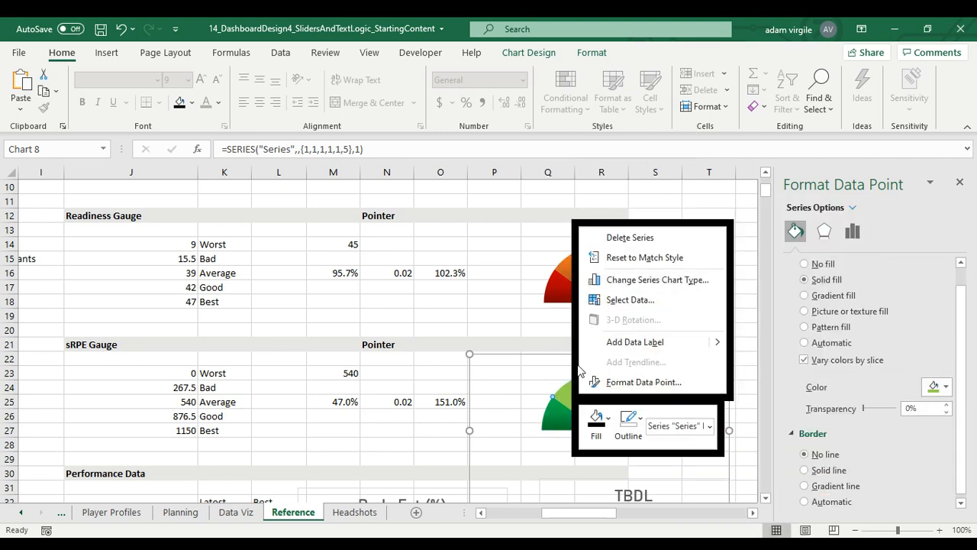
pyautogui.click(582, 402)
pyautogui.rightClick(582, 402)
pyautogui.click(606, 426)
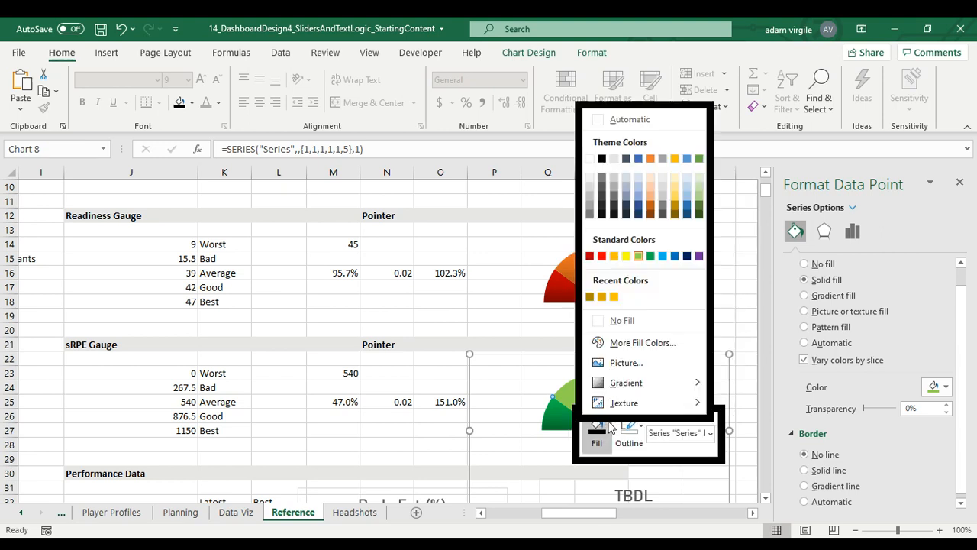
pyautogui.moveTo(630, 384)
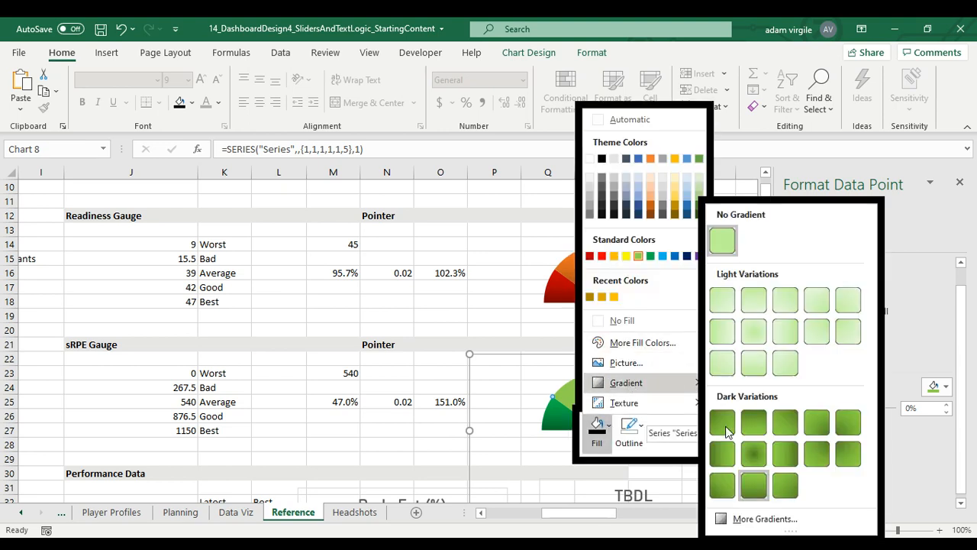
pyautogui.click(727, 428)
# Apply a dark-variation gradient to the sRPE gauge's solid orange slice.
pyautogui.click(622, 387)
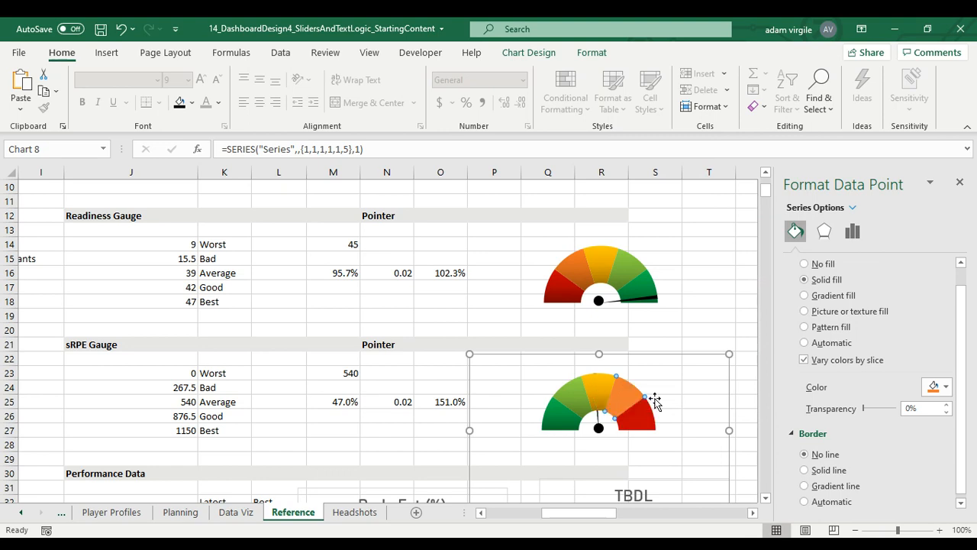
pyautogui.rightClick(625, 399)
pyautogui.click(644, 425)
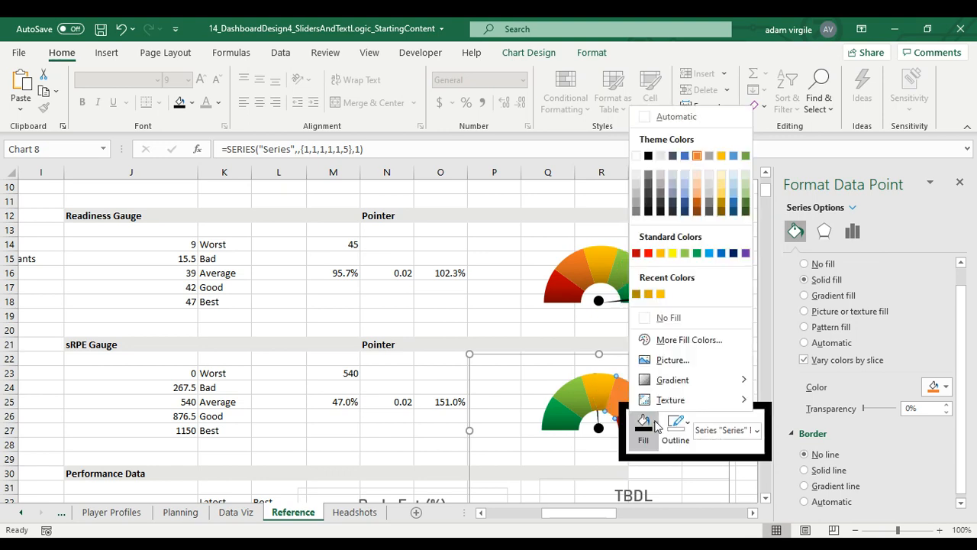
pyautogui.moveTo(687, 379)
pyautogui.click(798, 482)
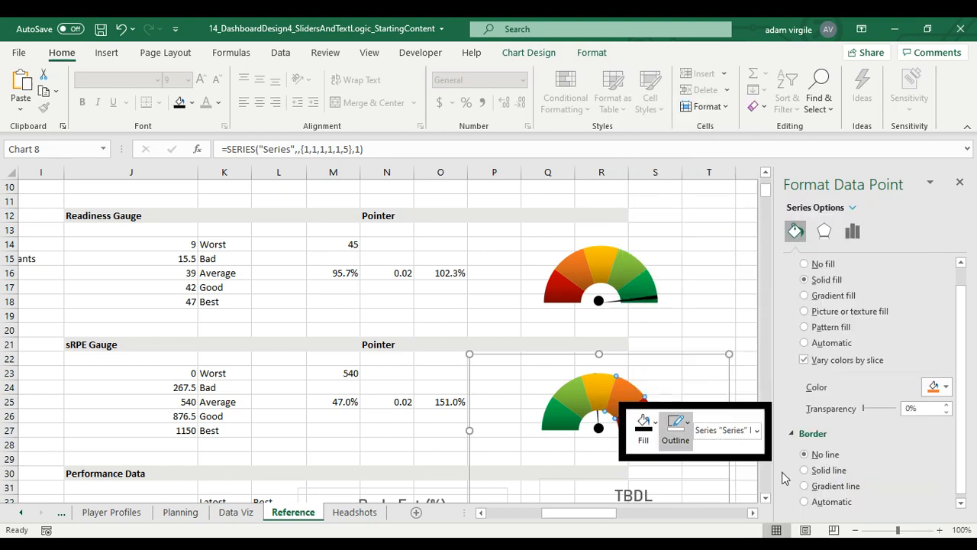
# Apply a dark-variation gradient to the sRPE gauge's rightmost red slice.
pyautogui.click(637, 423)
pyautogui.click(643, 419)
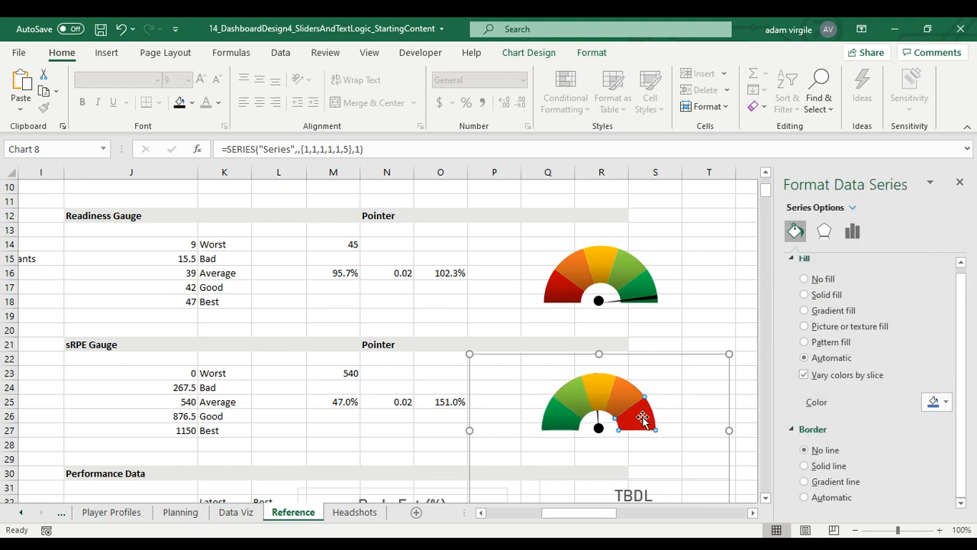
pyautogui.click(643, 419)
pyautogui.rightClick(643, 419)
pyautogui.click(664, 446)
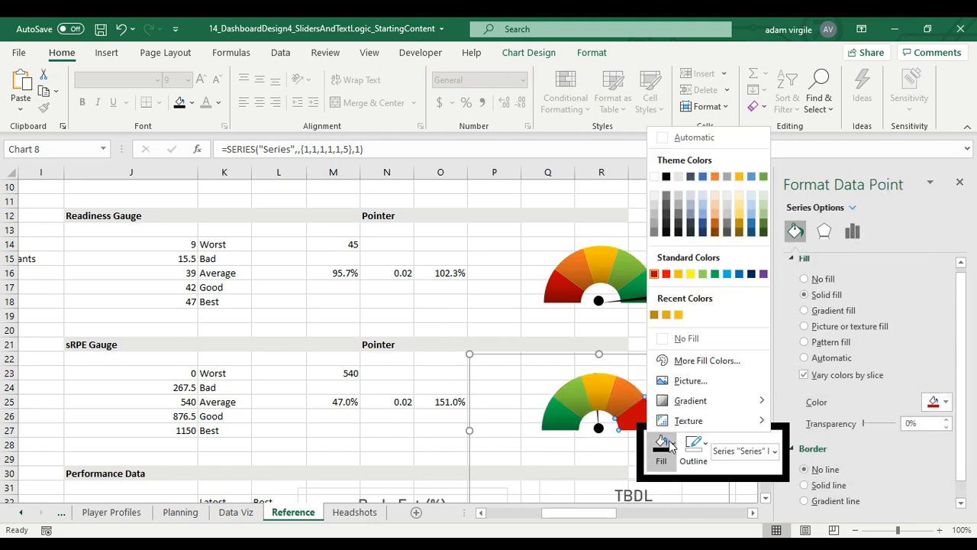
pyautogui.moveTo(677, 405)
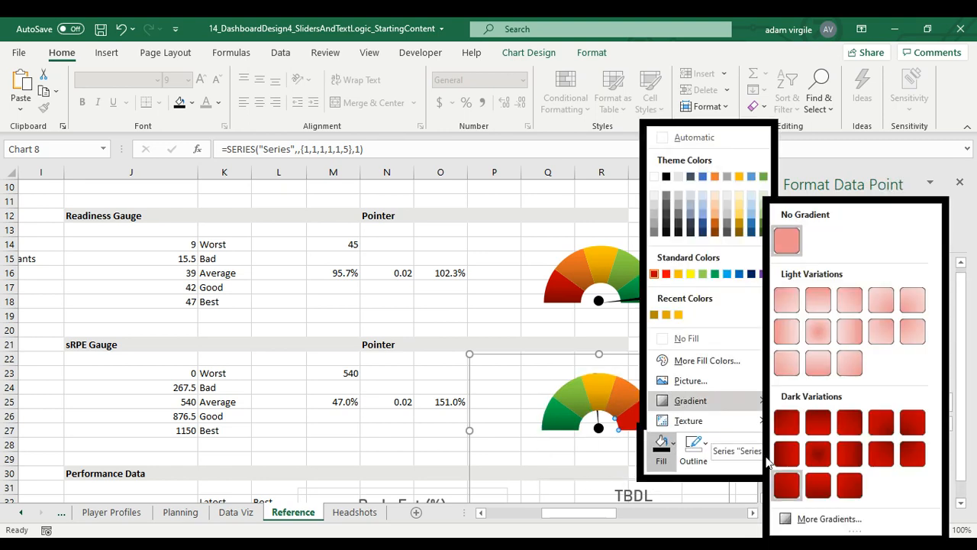
pyautogui.click(817, 488)
pyautogui.click(622, 403)
pyautogui.click(627, 397)
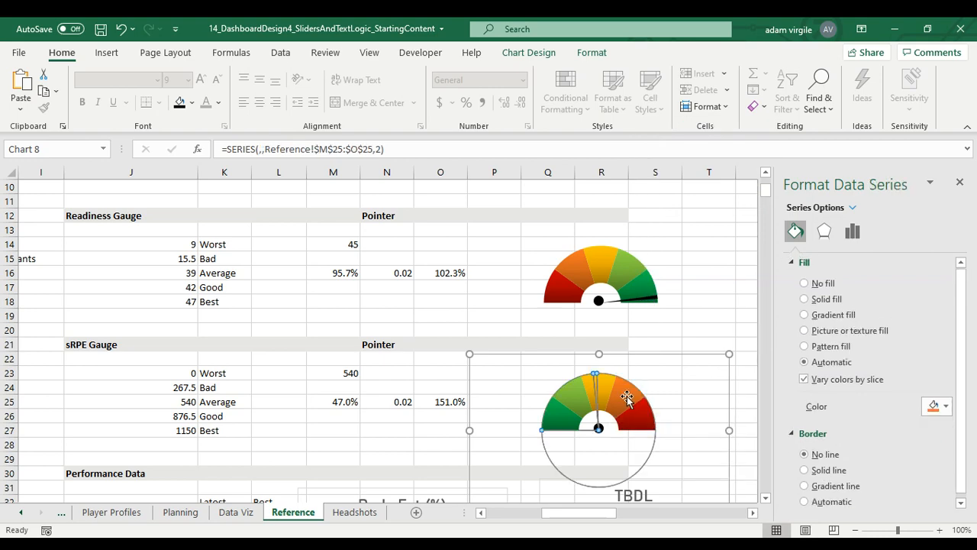
pyautogui.rightClick(626, 398)
pyautogui.click(679, 304)
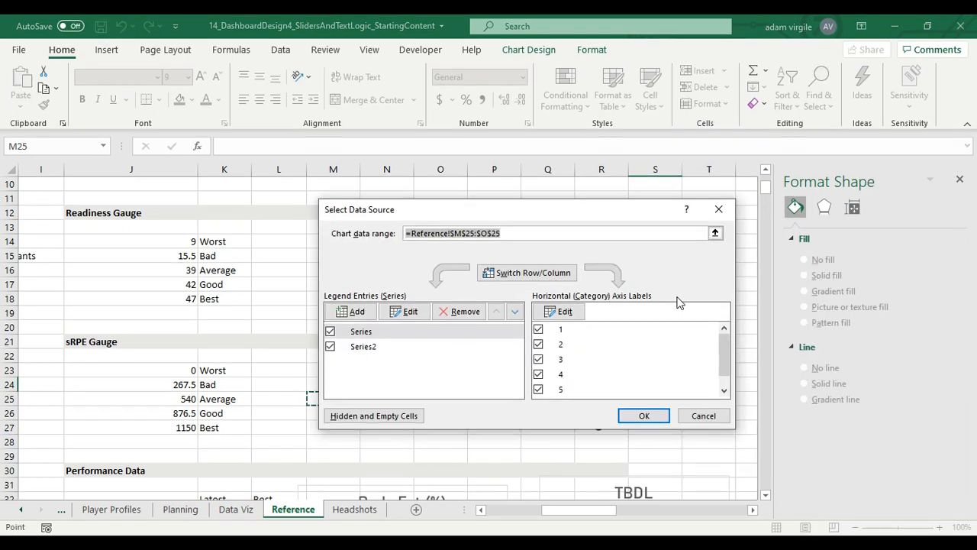
pyautogui.click(703, 415)
# Take the sRPE gauge's doughnut series off the secondary axis, leaving both series on the primary axis.
pyautogui.rightClick(598, 390)
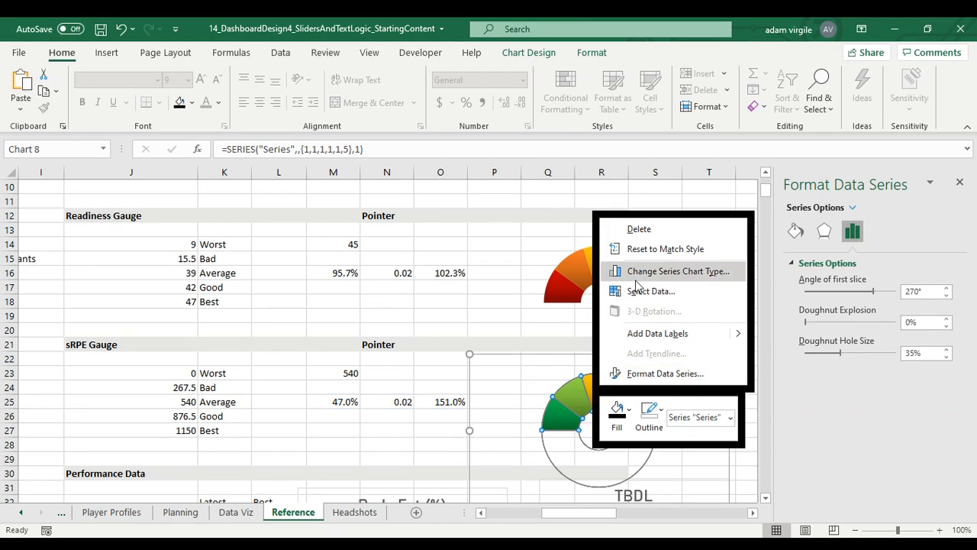
pyautogui.click(656, 273)
pyautogui.click(670, 375)
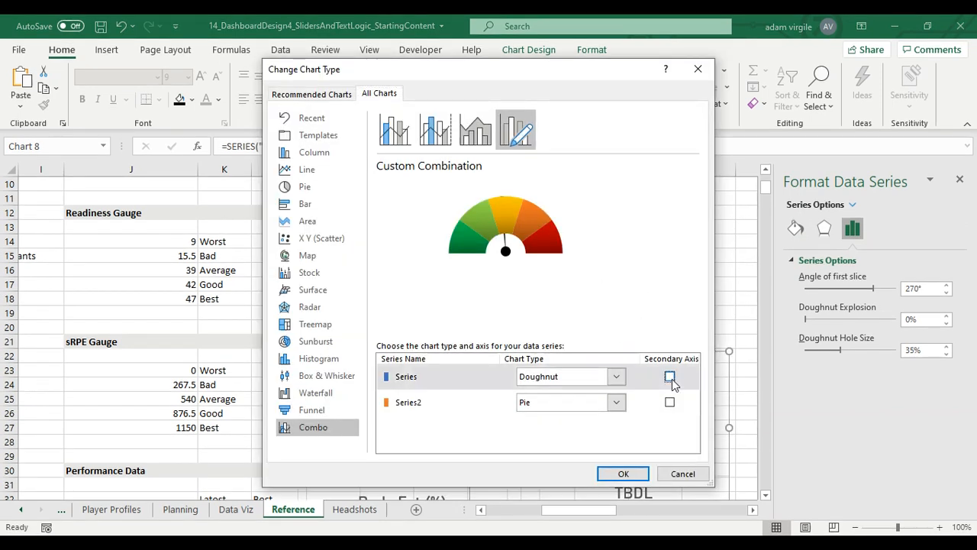
pyautogui.click(670, 403)
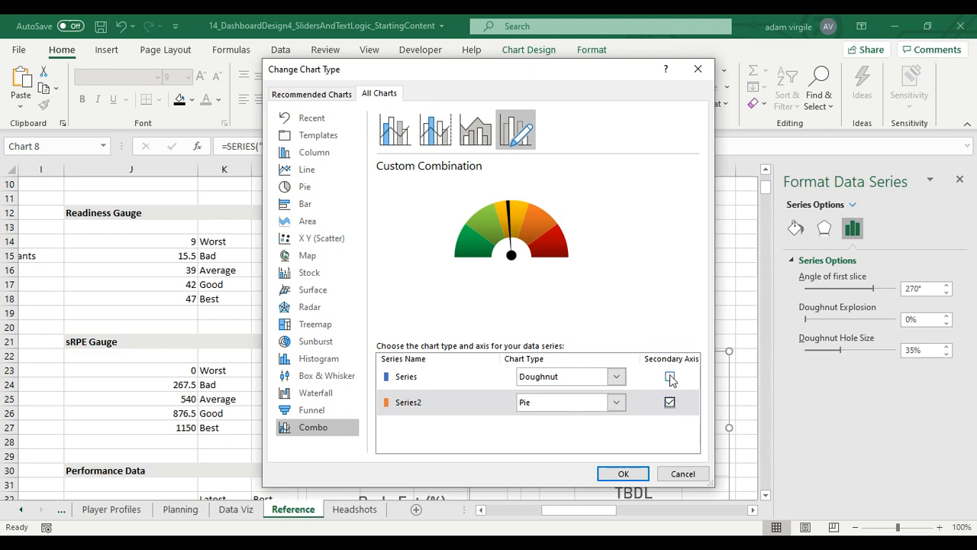
pyautogui.click(670, 403)
pyautogui.click(622, 472)
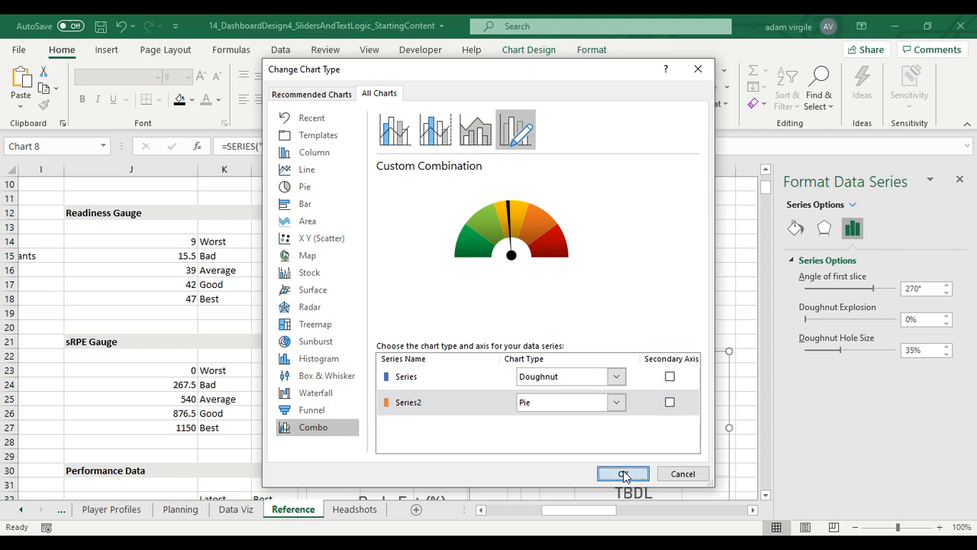
# Check the chart types and axis assignments of the Readiness gauge's series.
pyautogui.click(626, 278)
pyautogui.rightClick(626, 278)
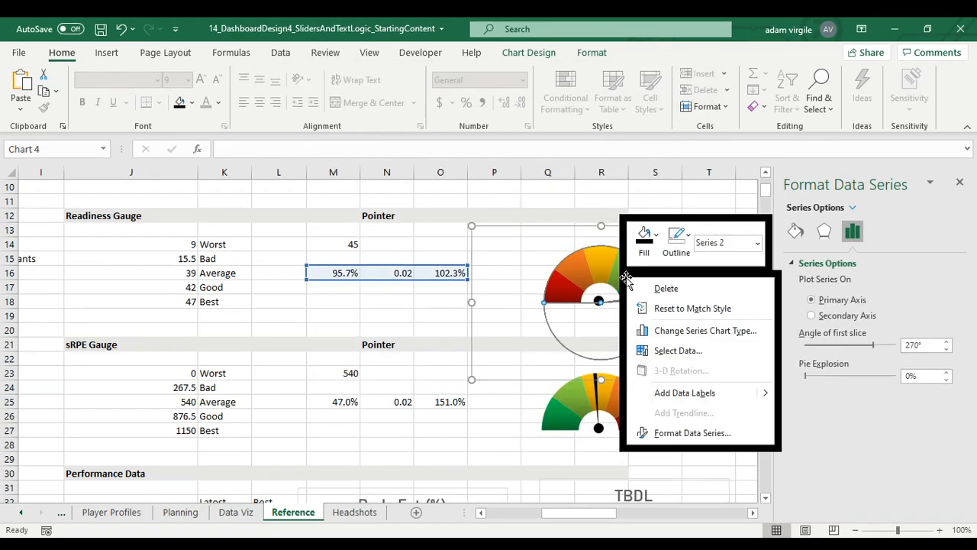
pyautogui.click(672, 329)
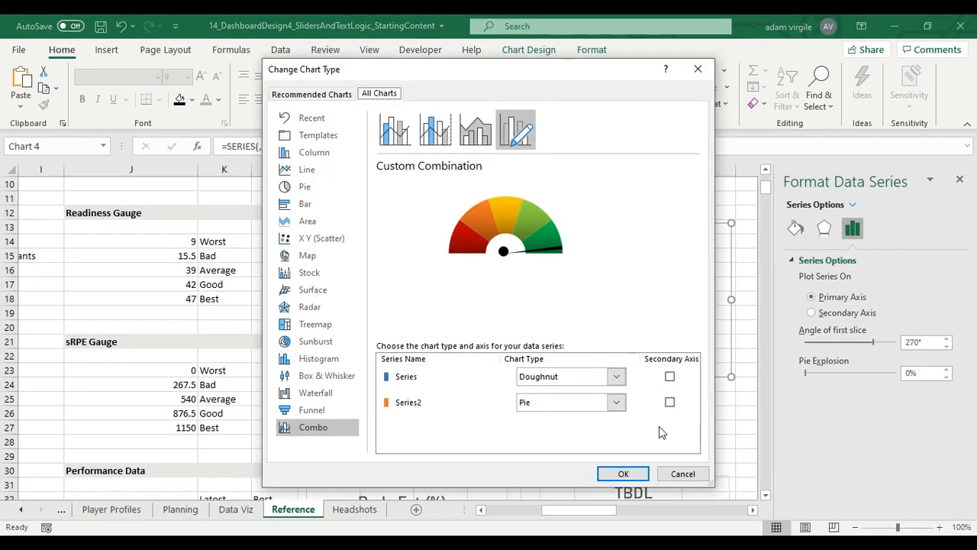
pyautogui.click(682, 474)
pyautogui.click(676, 213)
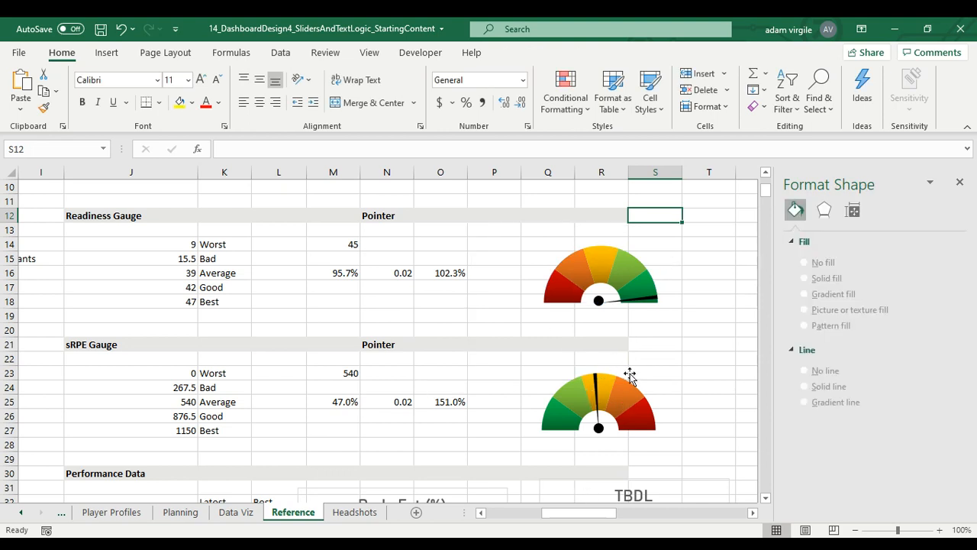
# Copy the Readiness and sRPE gauges together from the Reference sheet and paste them onto the Data Viz sheet.
pyautogui.click(625, 347)
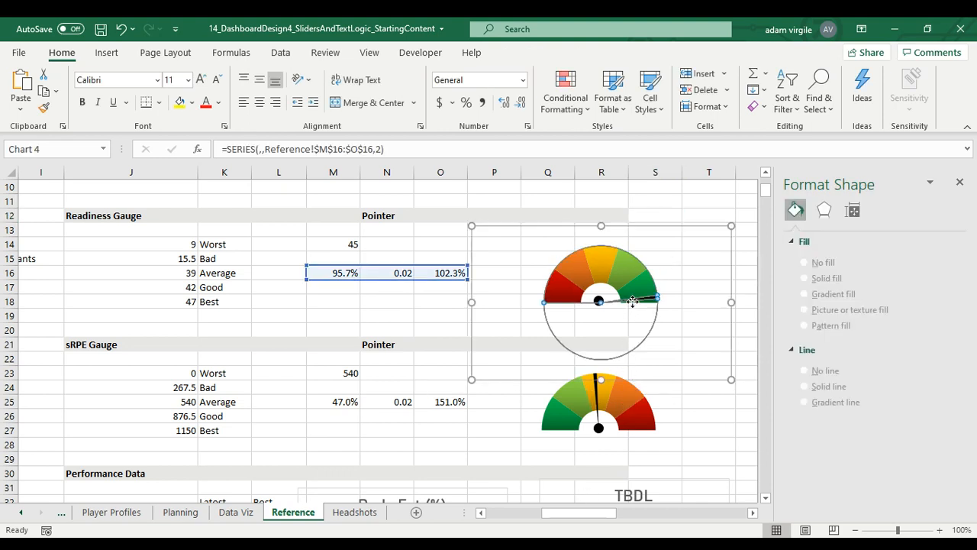
pyautogui.click(647, 227)
pyautogui.click(649, 412)
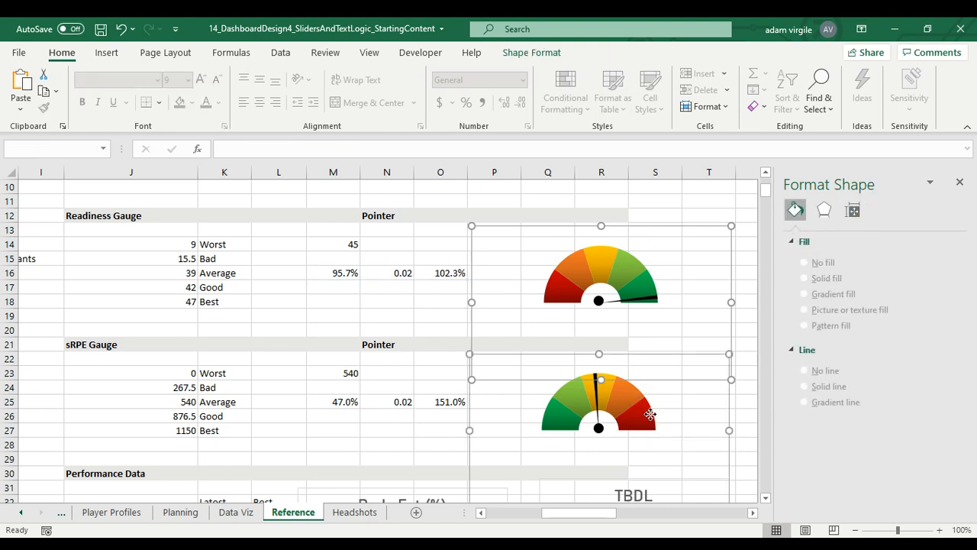
pyautogui.click(252, 516)
pyautogui.hotkey('ctrl', 'v')
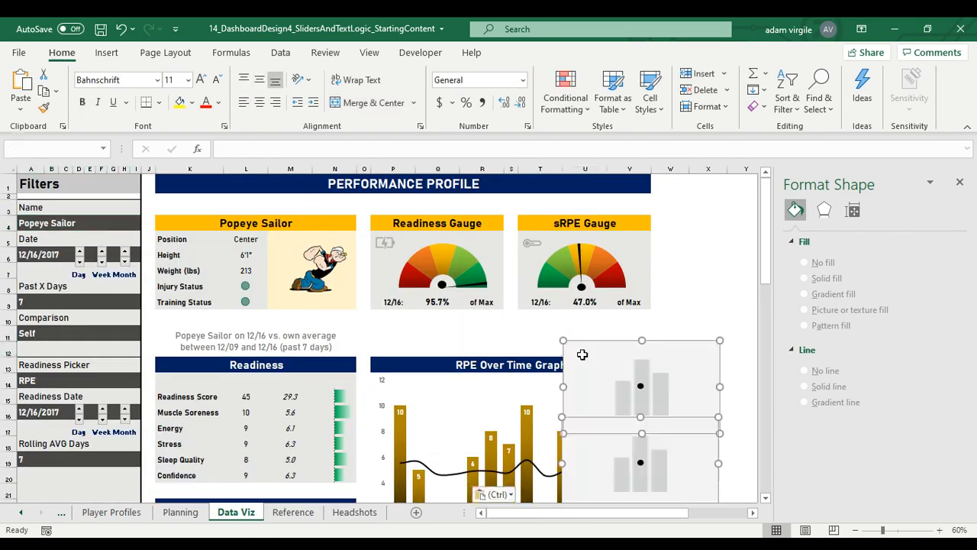
# Place the pasted Readiness gauge beneath the dashboard's existing Readiness Gauge and the pasted sRPE gauge beneath the existing sRPE Gauge.
pyautogui.click(646, 333)
pyautogui.click(666, 346)
pyautogui.click(669, 358)
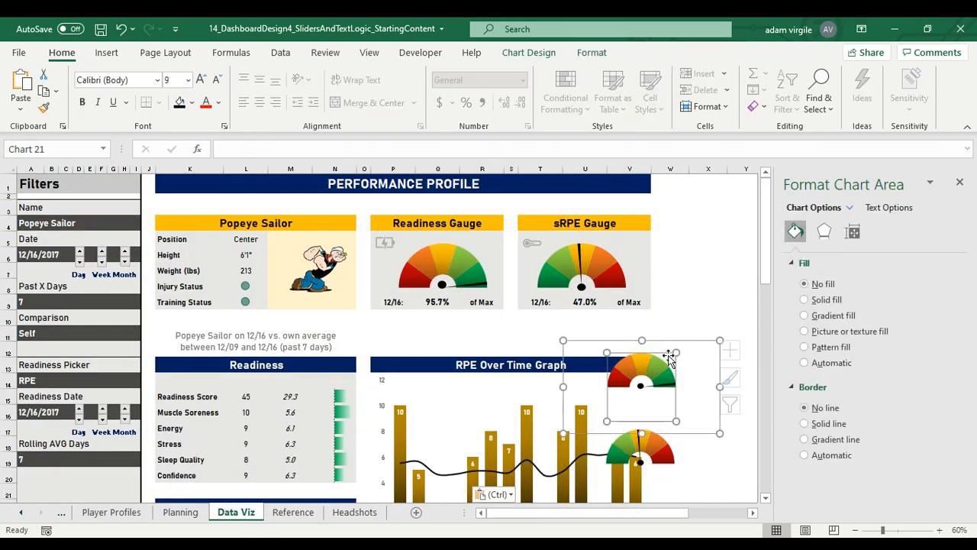
pyautogui.click(668, 357)
pyautogui.moveTo(682, 343); pyautogui.dragTo(483, 303)
pyautogui.click(649, 437)
pyautogui.moveTo(661, 419); pyautogui.dragTo(605, 303)
pyautogui.click(603, 307)
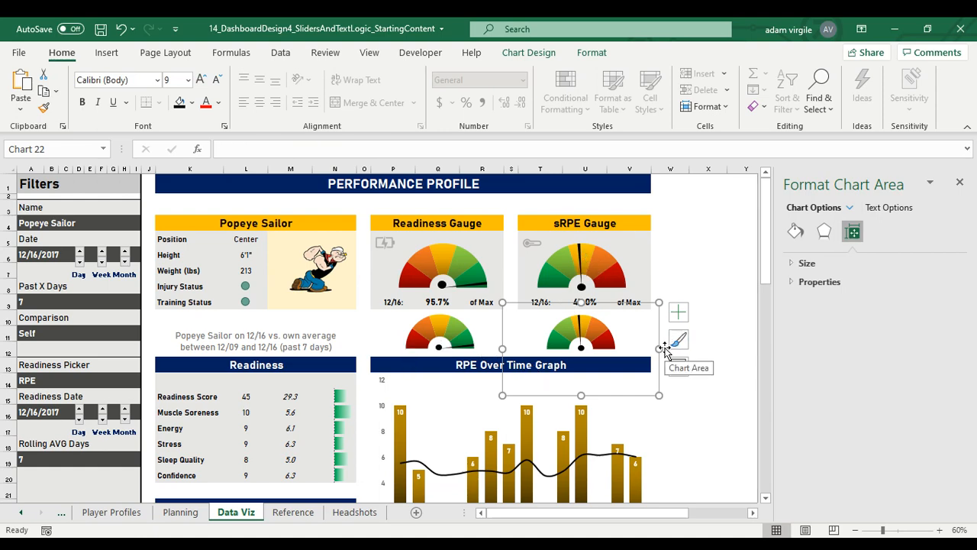
# Test the pasted gauges by switching the Name filter to Speedy Gonzalez, Super Man and finally Wonder Woman.
pyautogui.click(122, 221)
pyautogui.click(147, 223)
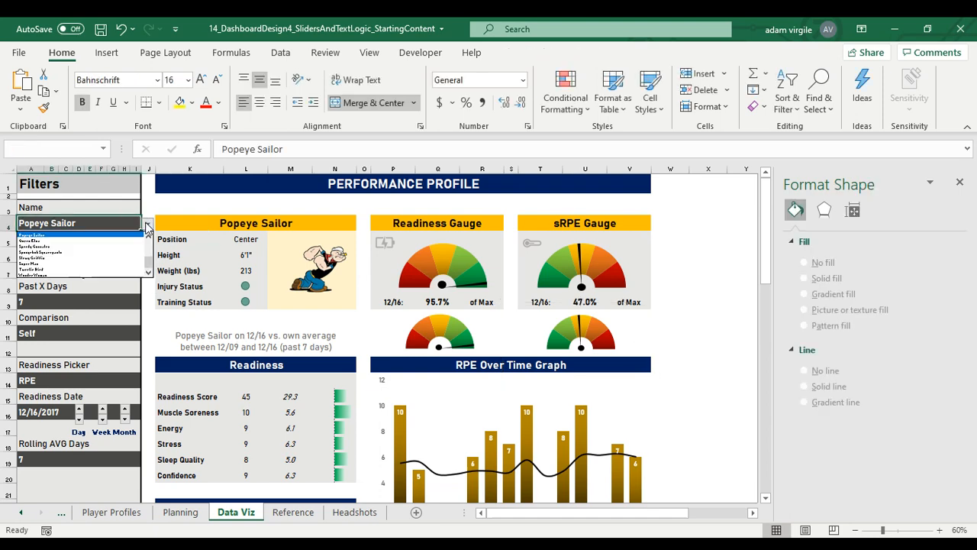
pyautogui.click(121, 247)
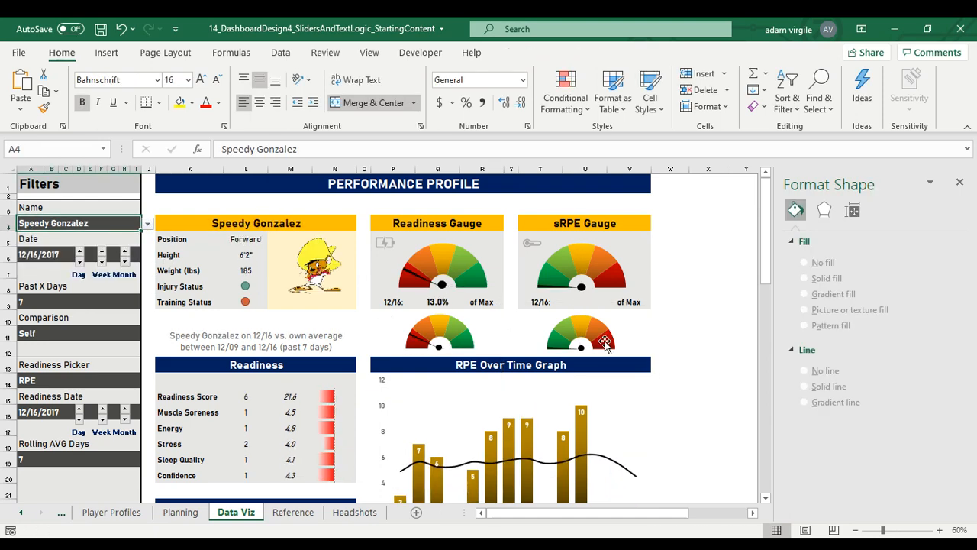
pyautogui.click(148, 224)
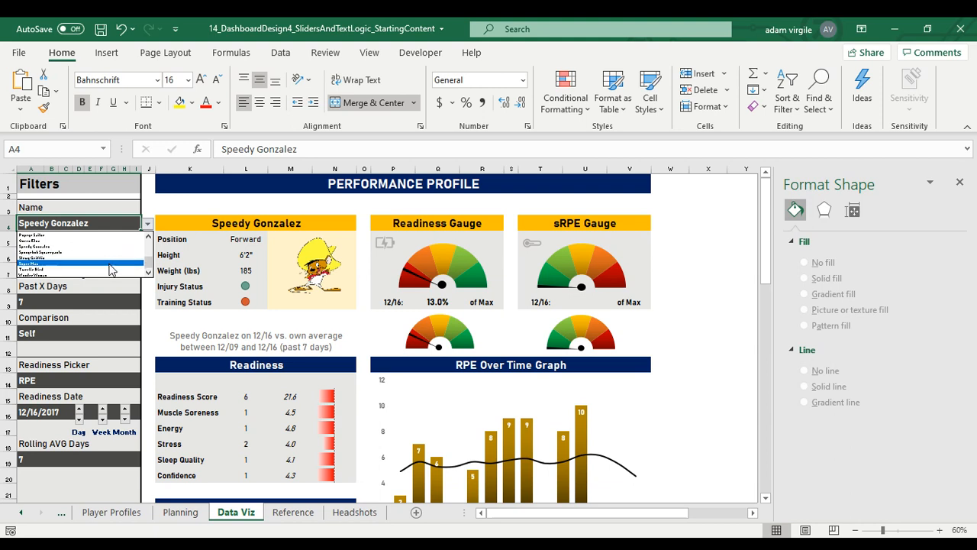
pyautogui.click(111, 262)
pyautogui.click(146, 224)
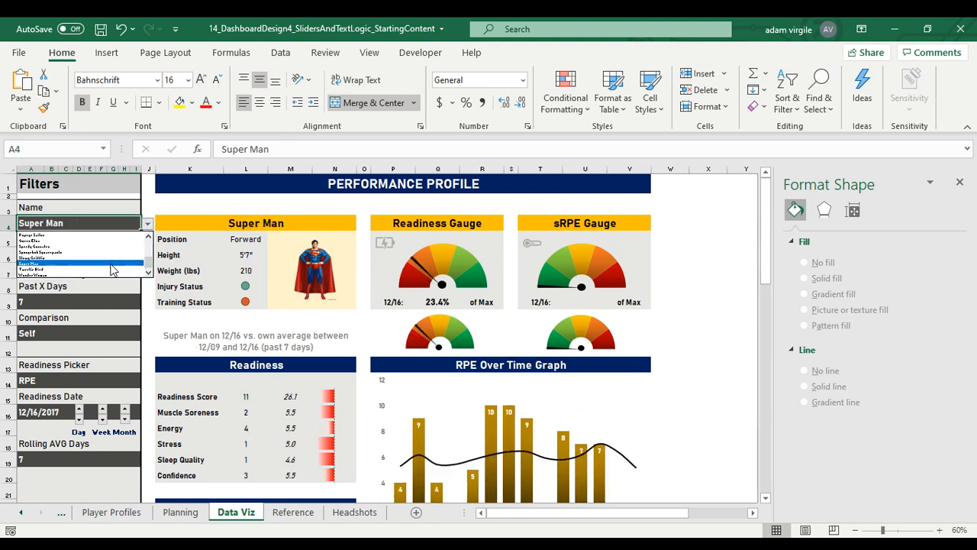
pyautogui.click(109, 273)
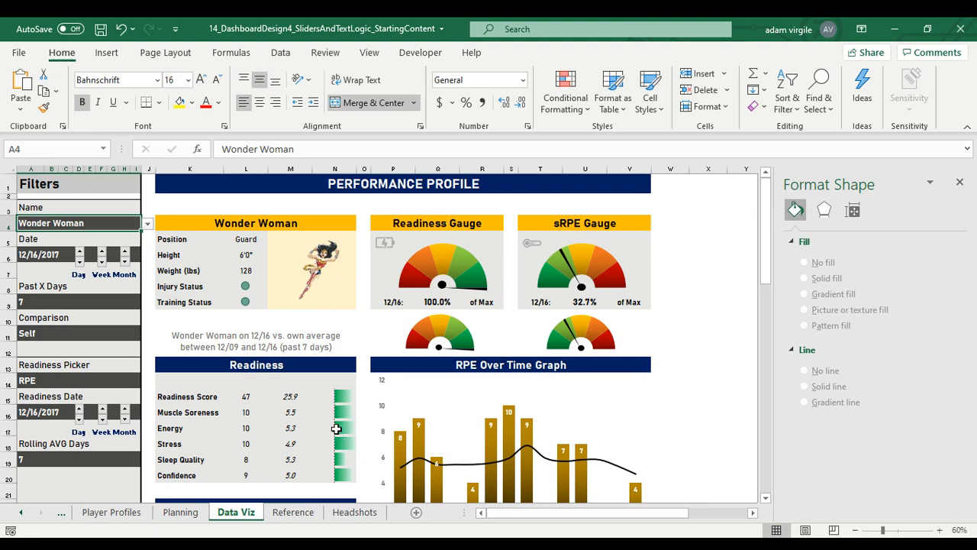
# Test the gauges against other dates by stepping the Date filter by weeks and days, ending on 12/2/2017.
pyautogui.click(103, 256)
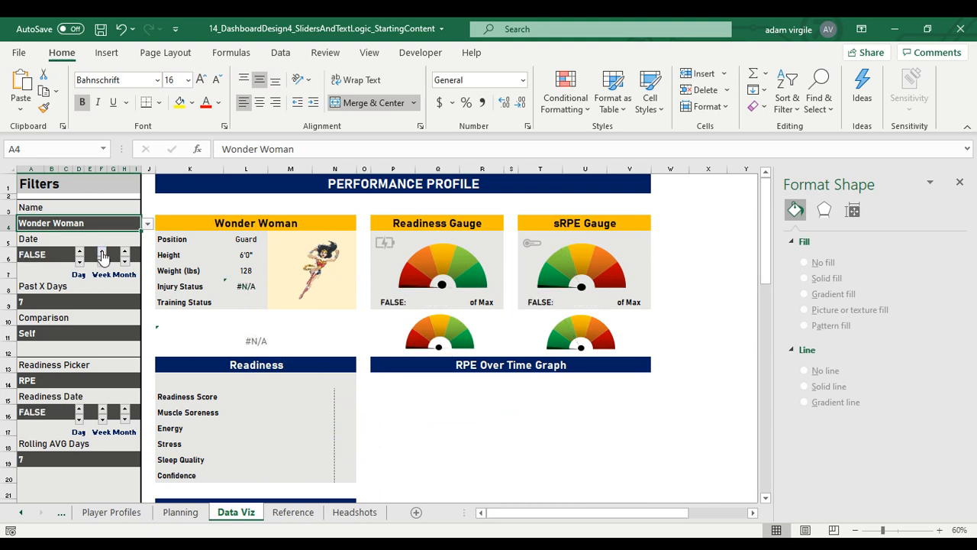
pyautogui.click(102, 262)
pyautogui.click(103, 262)
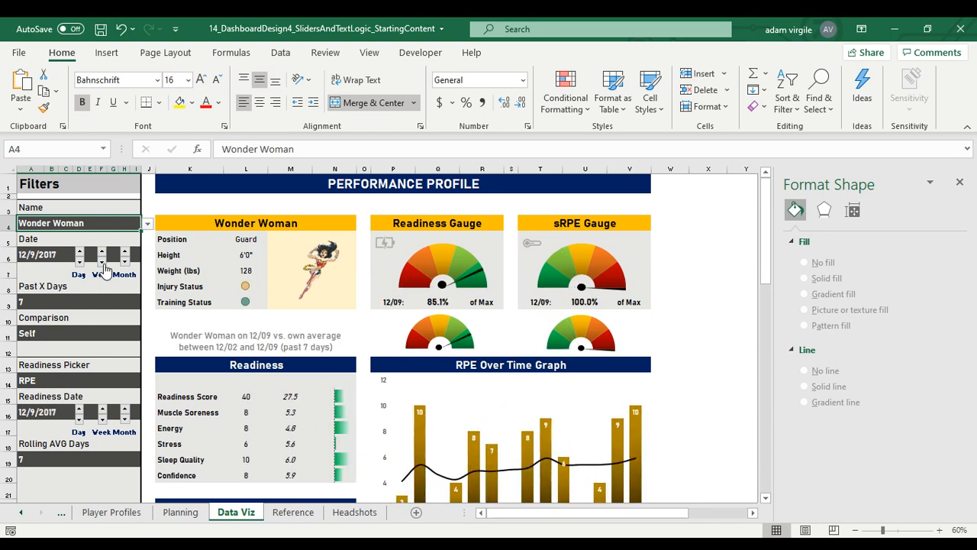
pyautogui.click(102, 261)
pyautogui.click(79, 261)
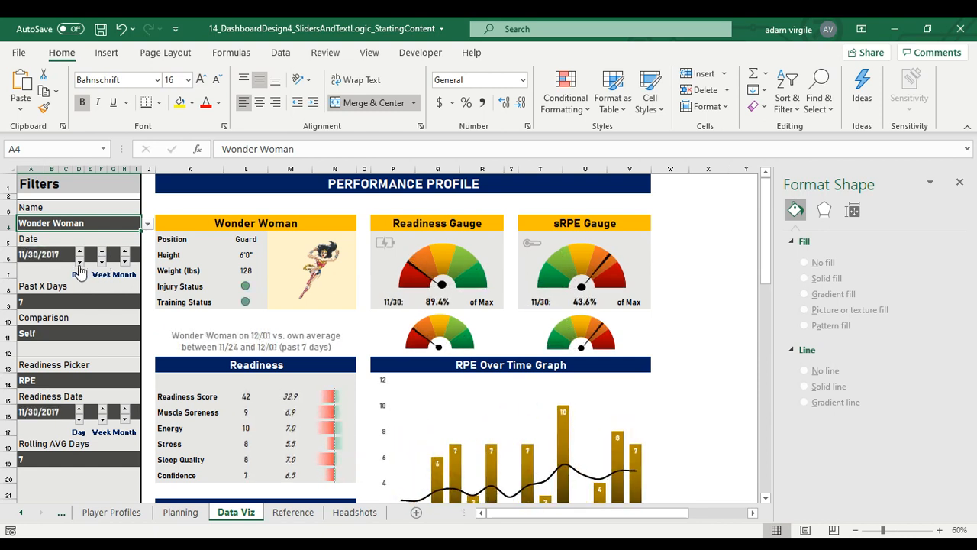
pyautogui.click(79, 261)
pyautogui.click(78, 252)
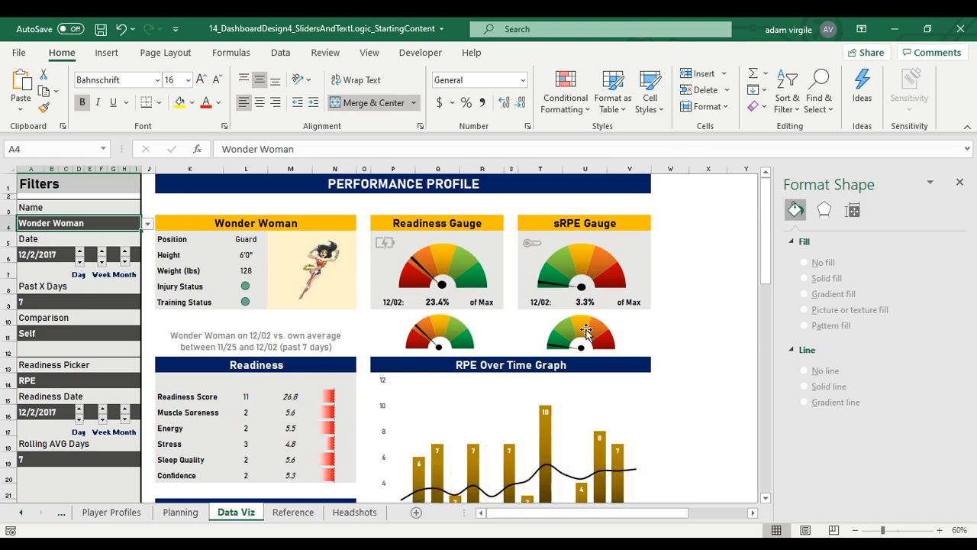